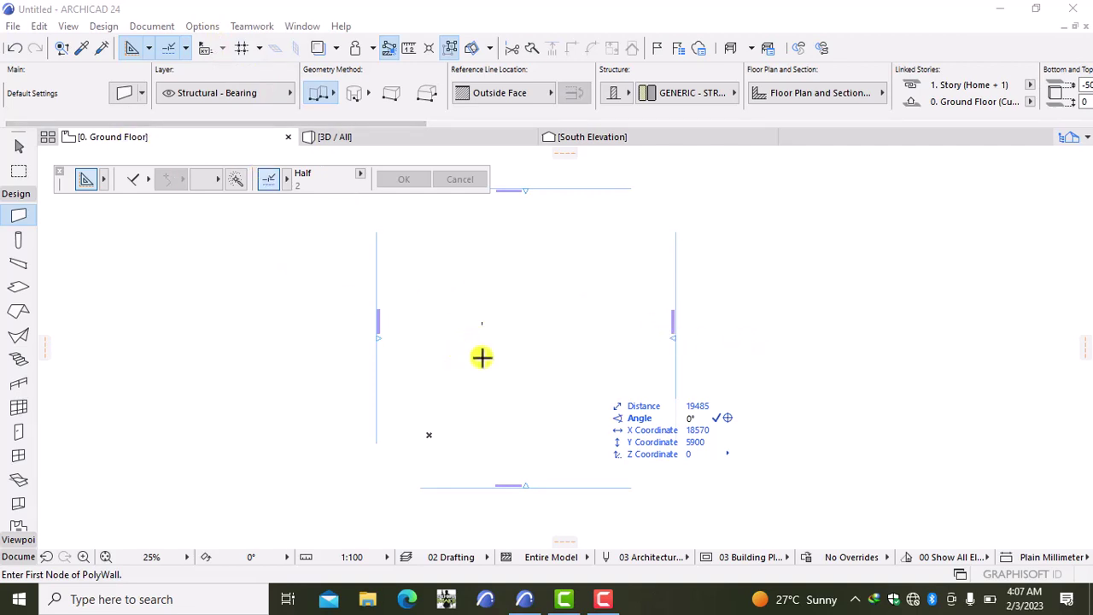
Check the length, area, volume and angle settings in the project's Working Units and accept them.
left_click(203, 25)
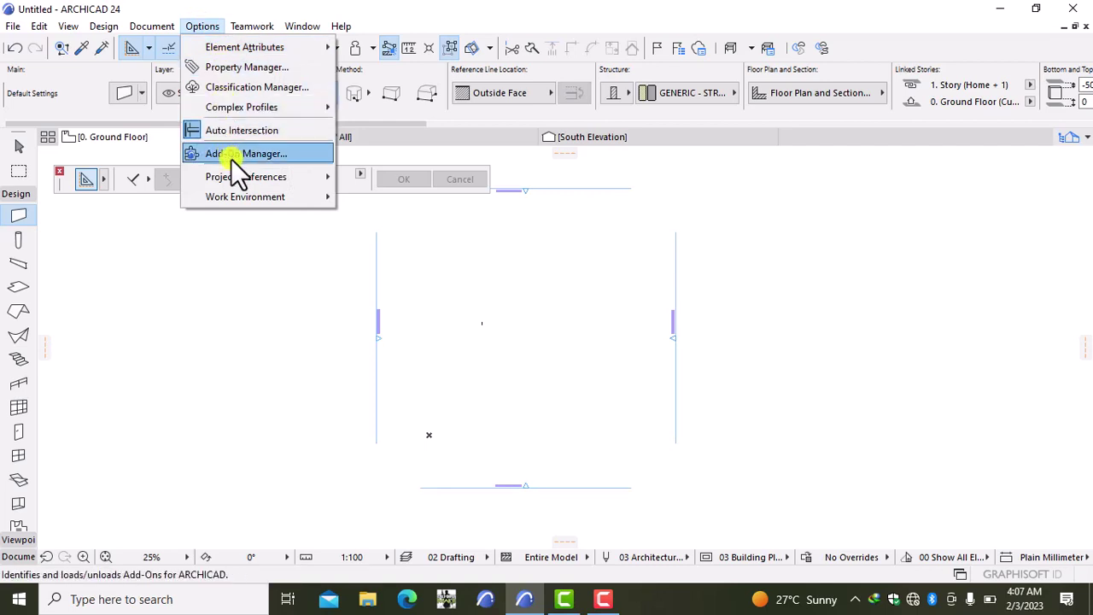
mouse_move(239, 180)
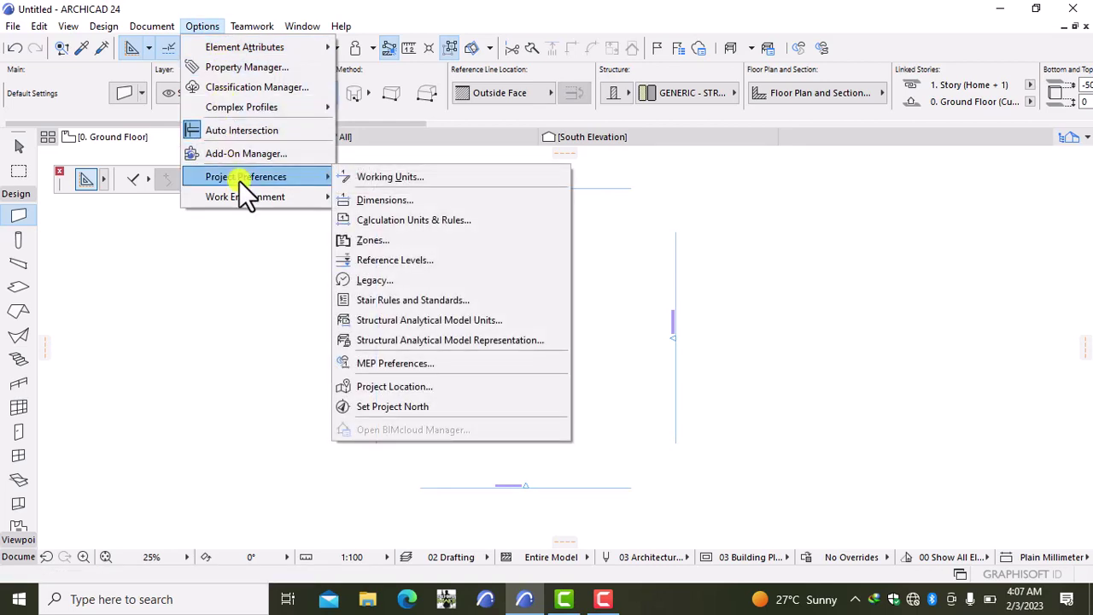
left_click(400, 178)
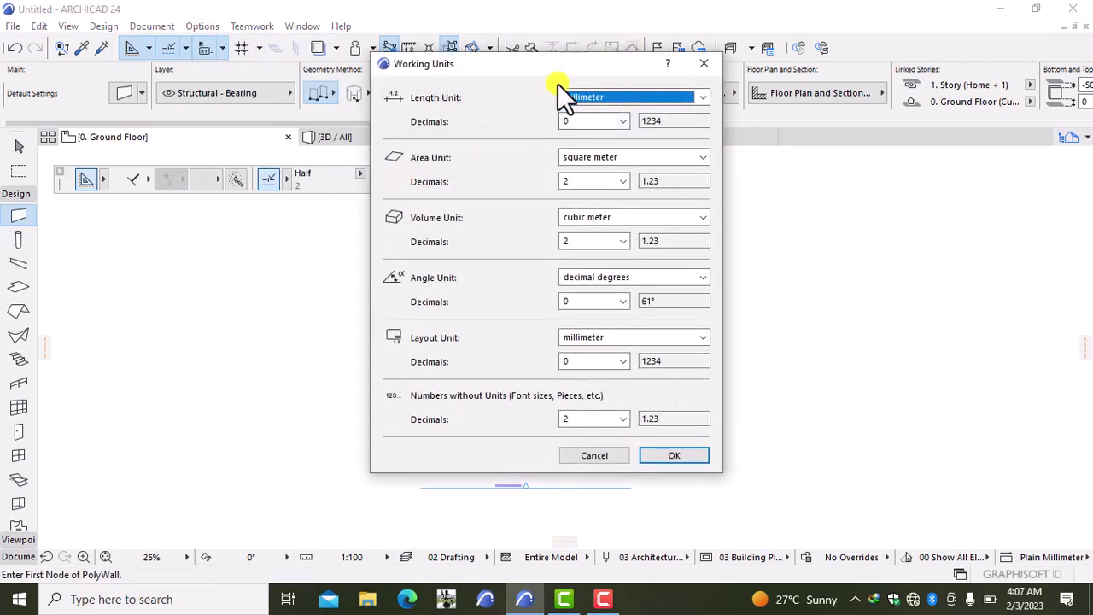
left_click(691, 454)
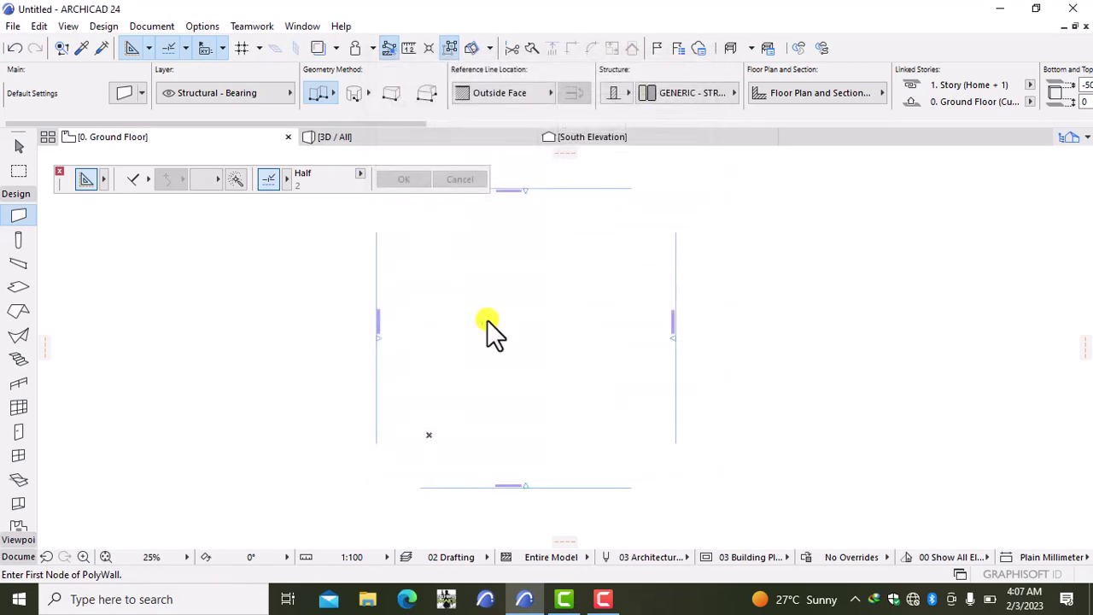
Check the linear dimension standard, unit and decimals in the project's Dimensions preferences and accept them.
left_click(189, 27)
mouse_move(234, 191)
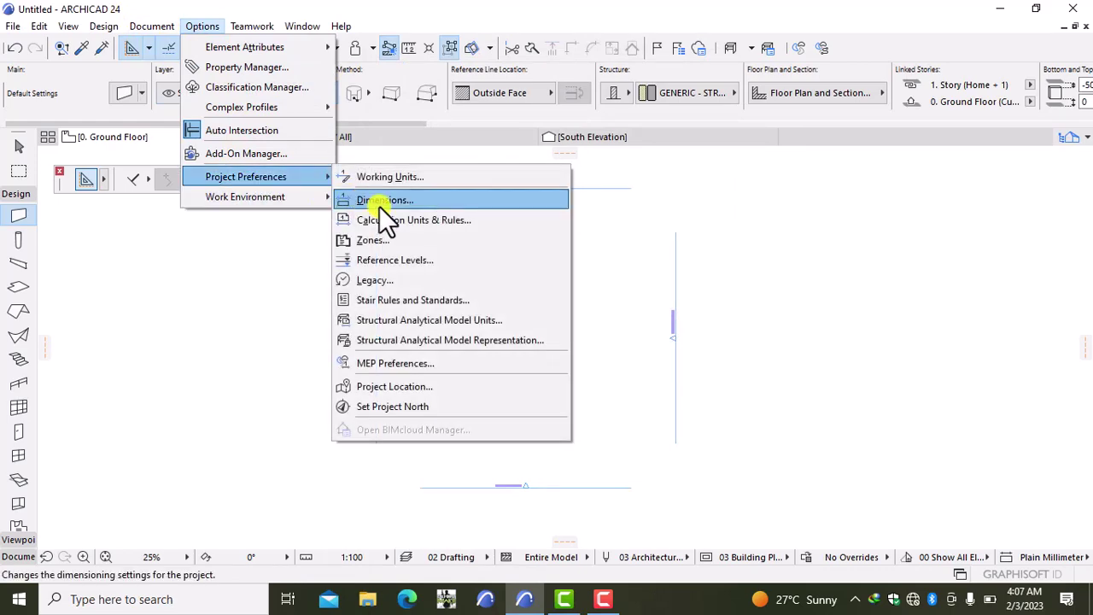
left_click(380, 207)
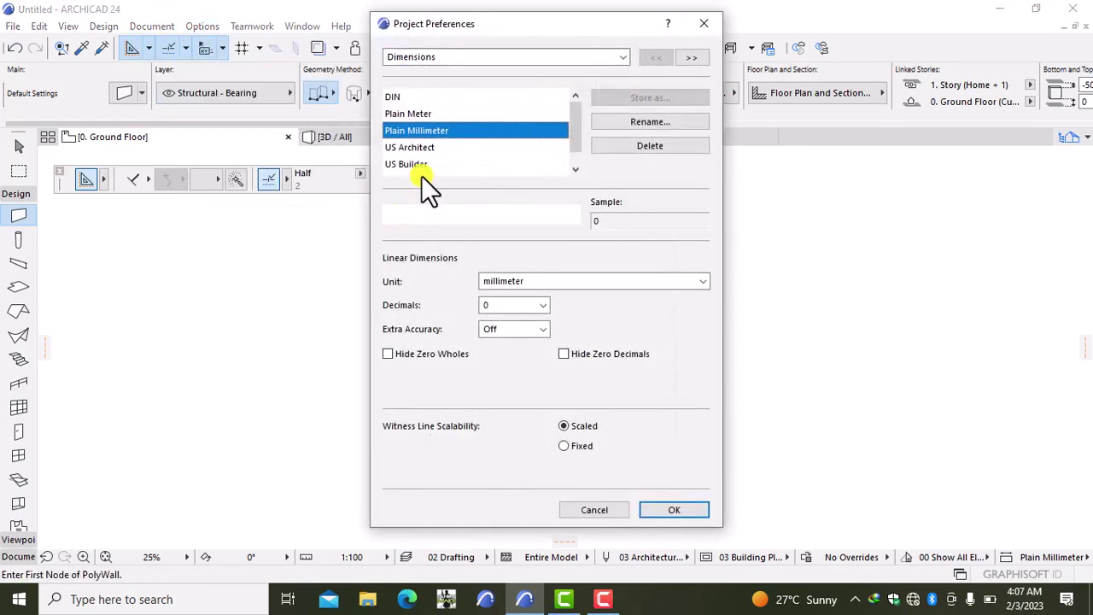
left_click(688, 504)
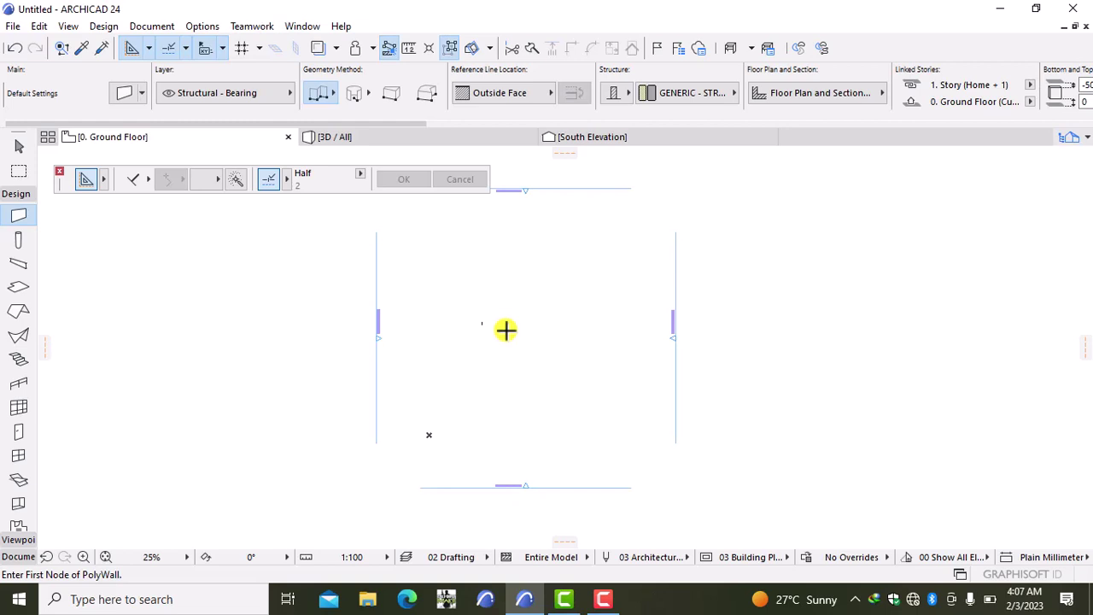
Try a top offset of 0 in the default wall settings, restore it to -500 and accept the settings.
double_click(12, 216)
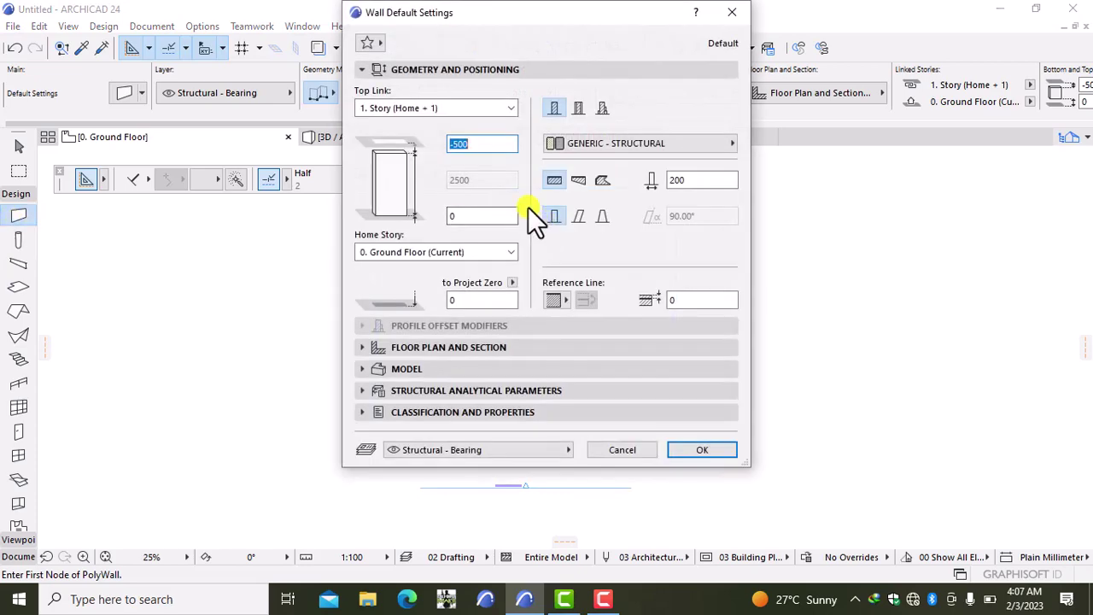
key("BackSpace")
type("0")
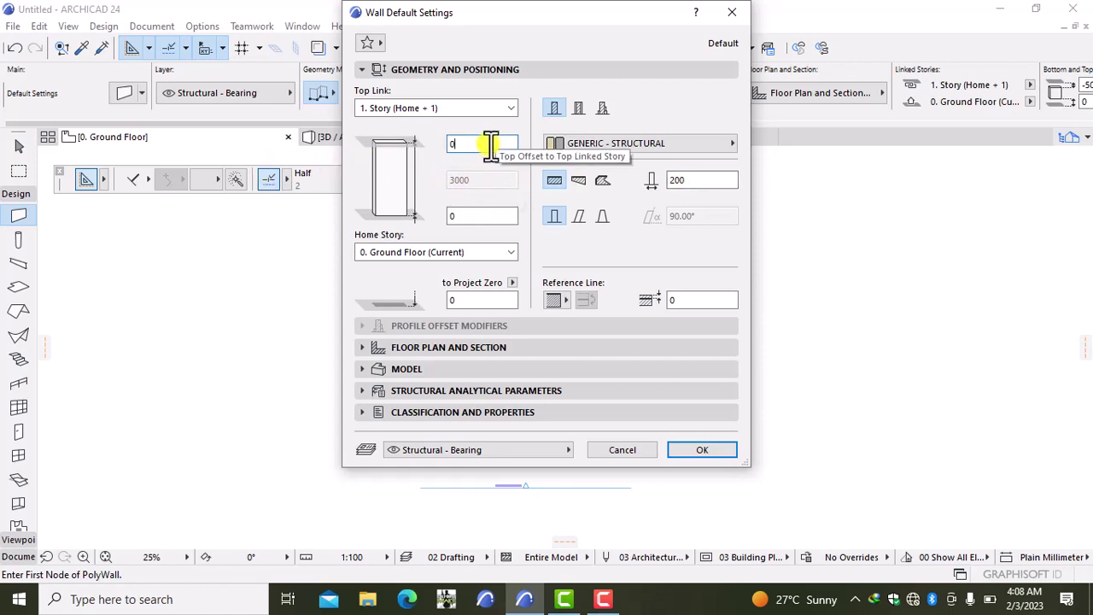
key("BackSpace")
type("-500")
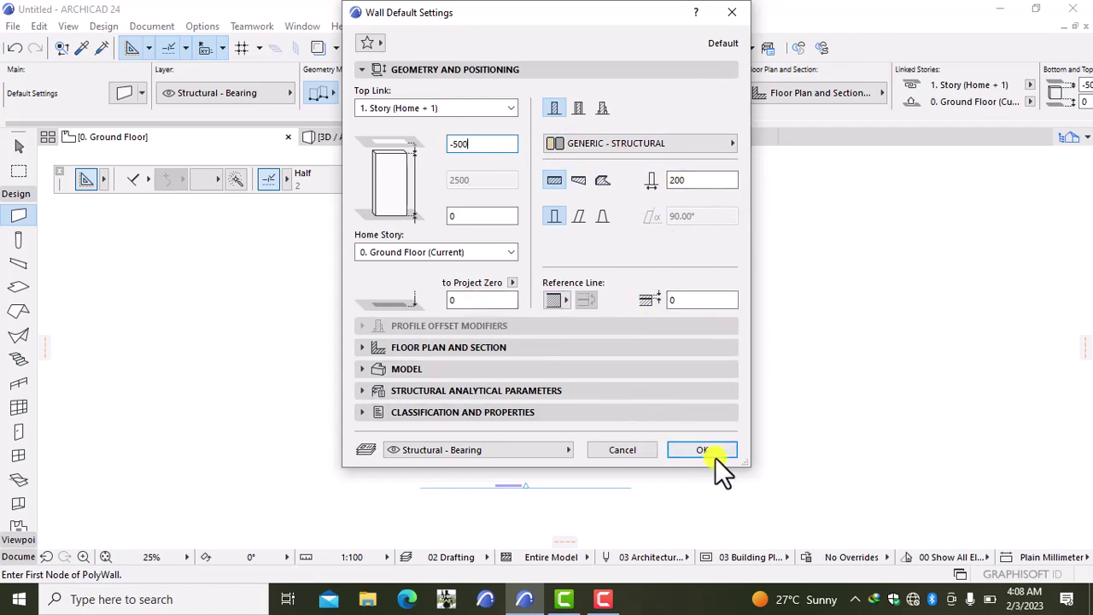
left_click(686, 446)
Draw a vertical wall 9000 mm long, running downward inside the elevation markers near the west side of the ground floor.
scroll(483, 298, "up", 4)
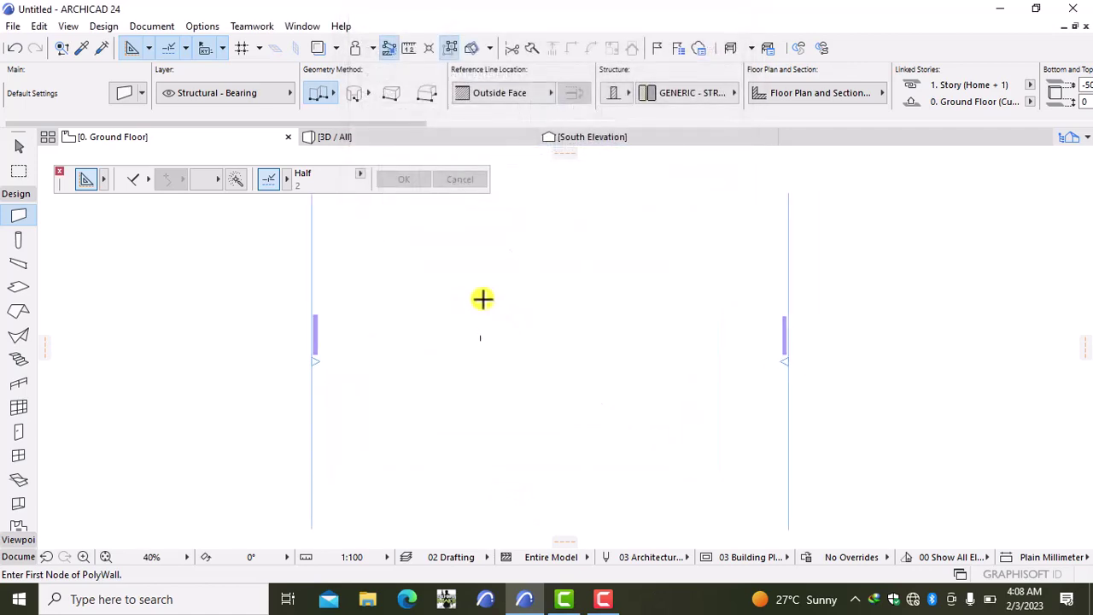
middle_click_drag(493, 310, 632, 393)
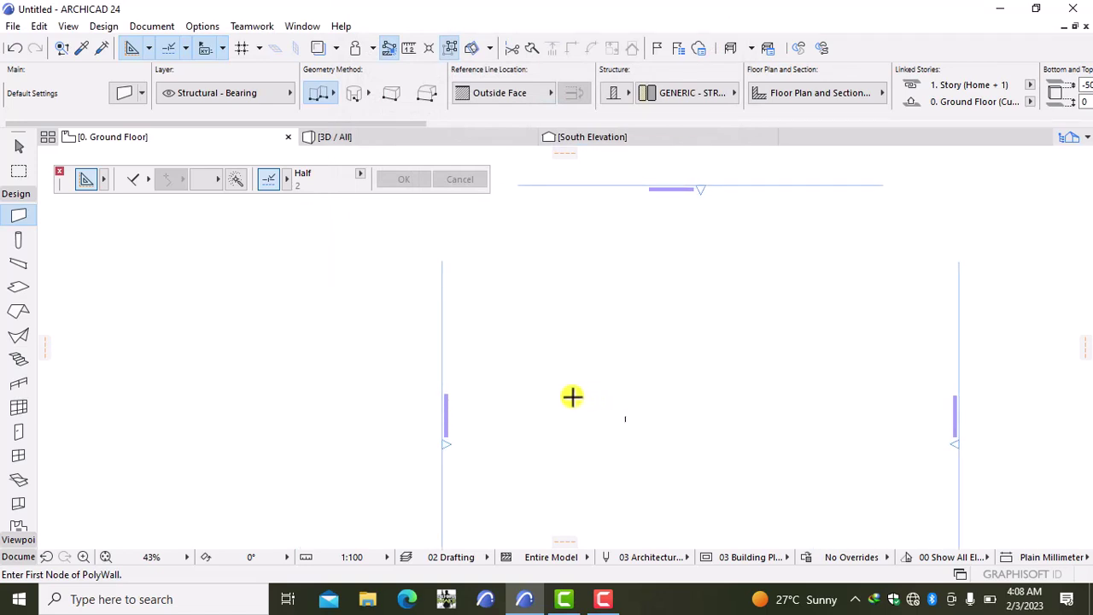
scroll(564, 395, "down", 2)
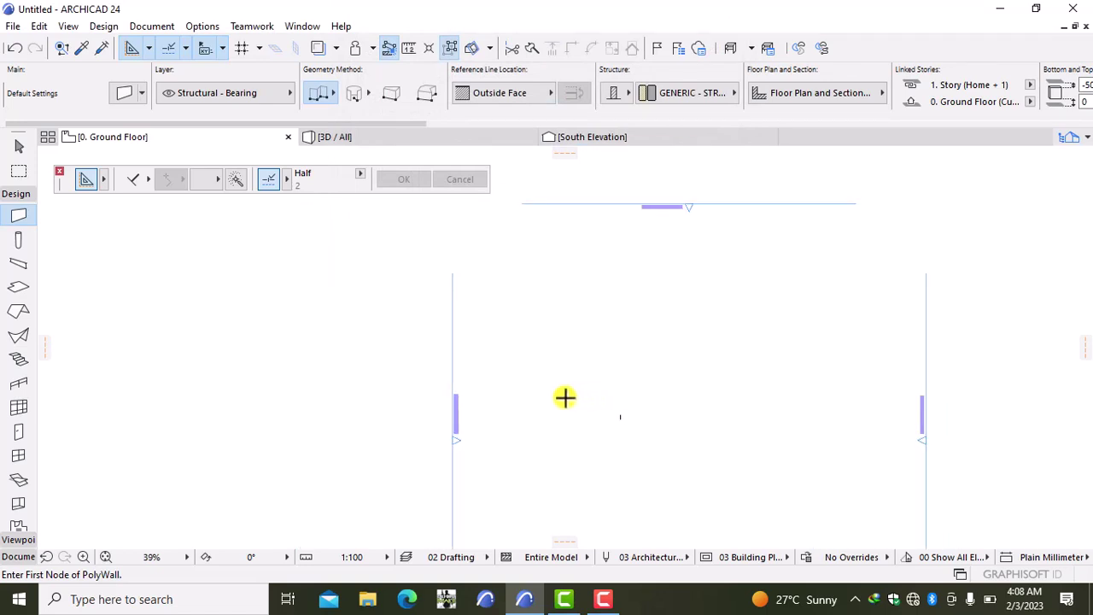
left_click(529, 334)
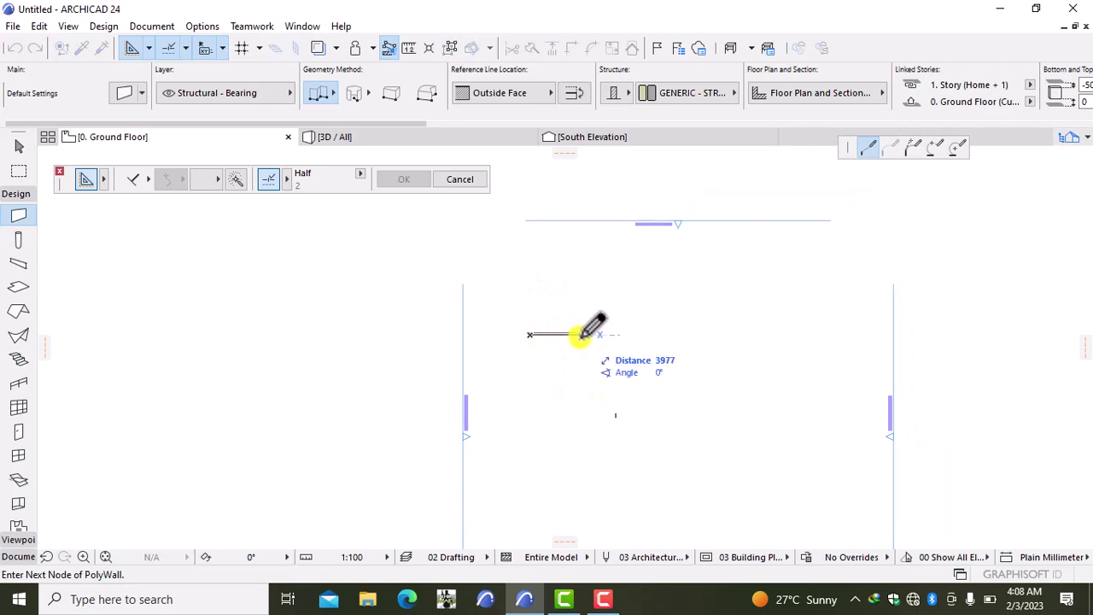
scroll(606, 330, "up", 5)
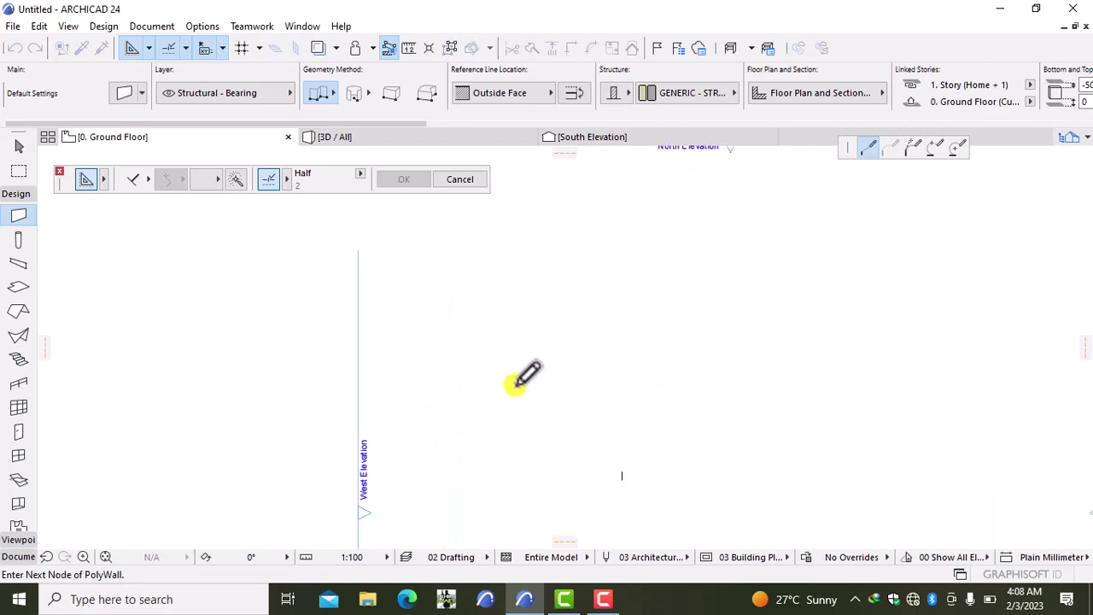
scroll(520, 376, "down", 2)
middle_click_drag(520, 378, 546, 293)
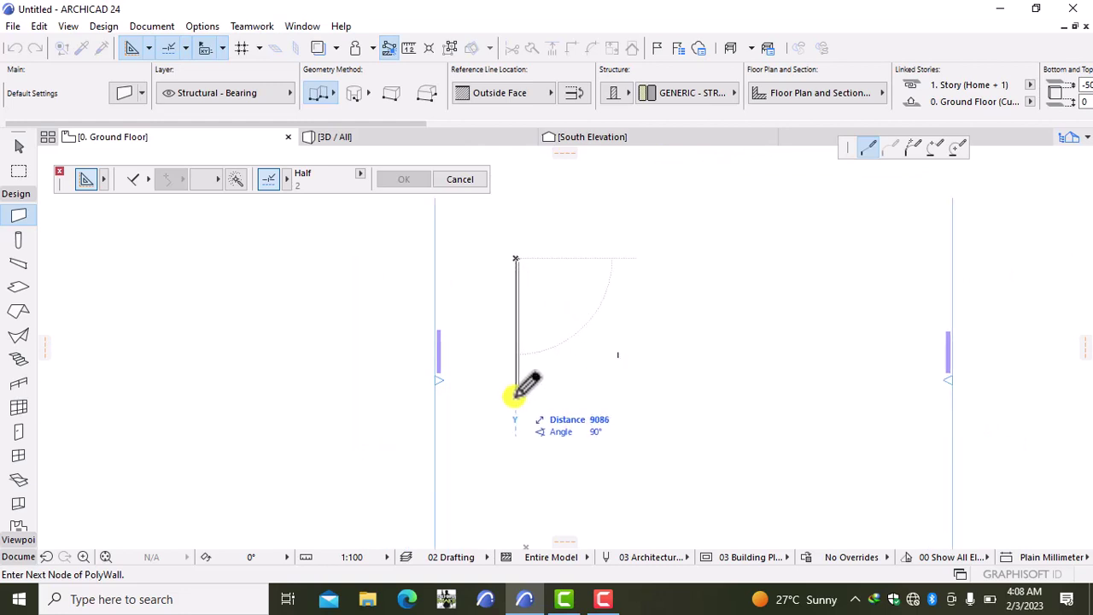
type("9000")
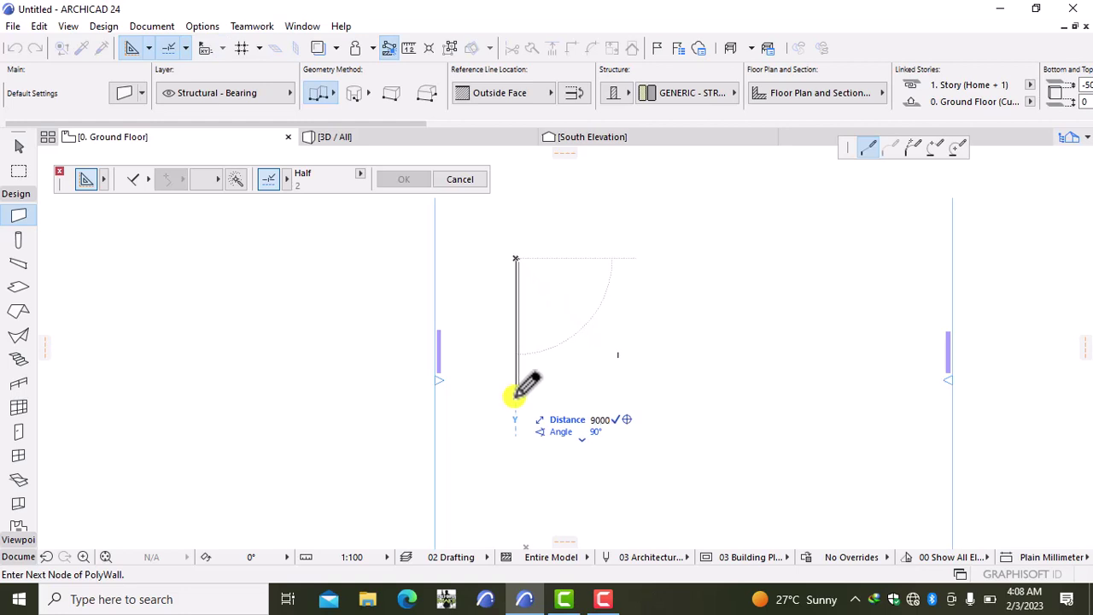
key("Return")
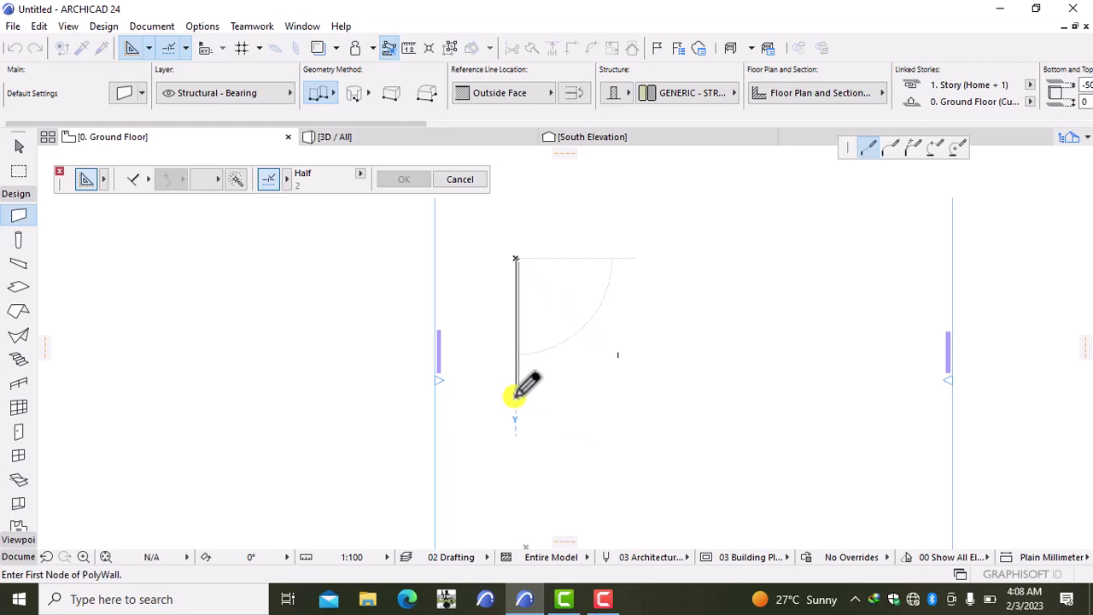
key("Return")
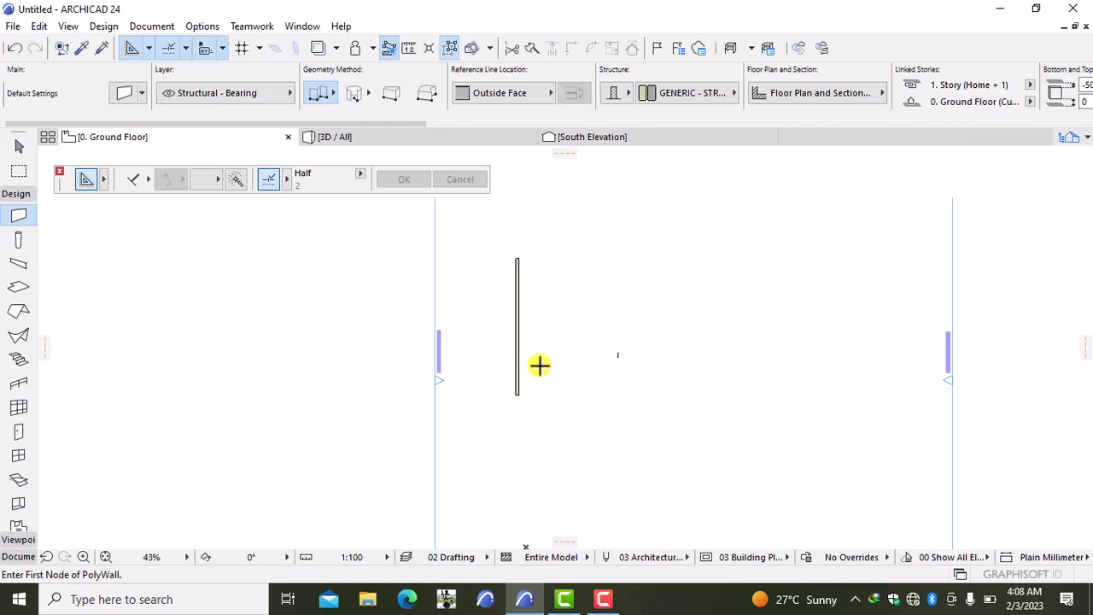
Start a wall at the vertical wall's upper outer corner, set its reference line to Inside Face, and run it 4350 mm horizontally to the right.
scroll(523, 299, "up", 5)
mouse_move(535, 274)
middle_mouse_down()
mouse_move(547, 322)
mouse_move(541, 393)
middle_mouse_up()
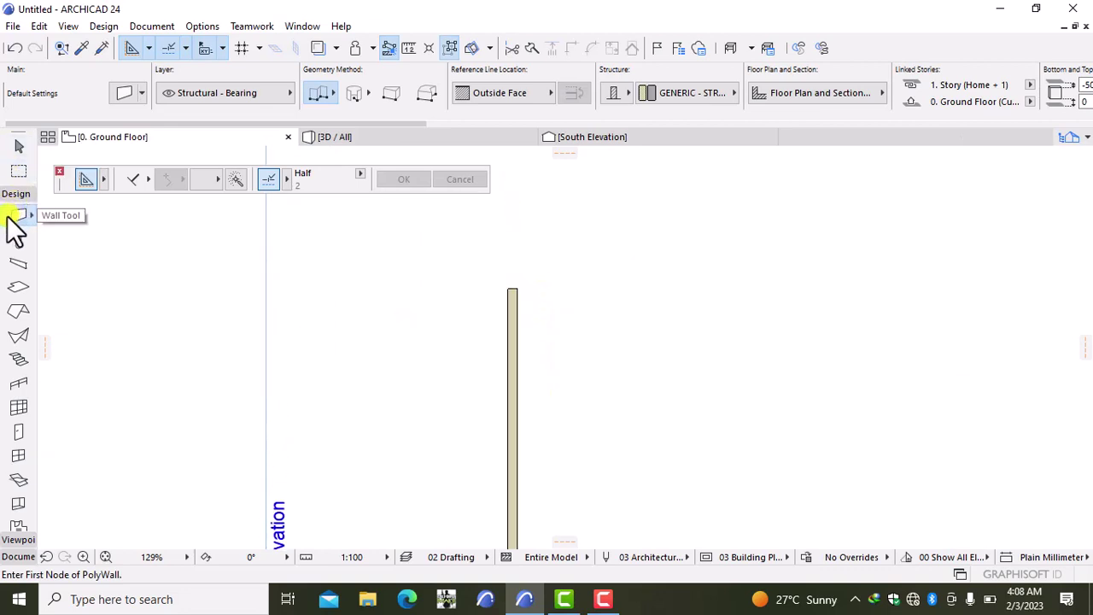
left_click(508, 289)
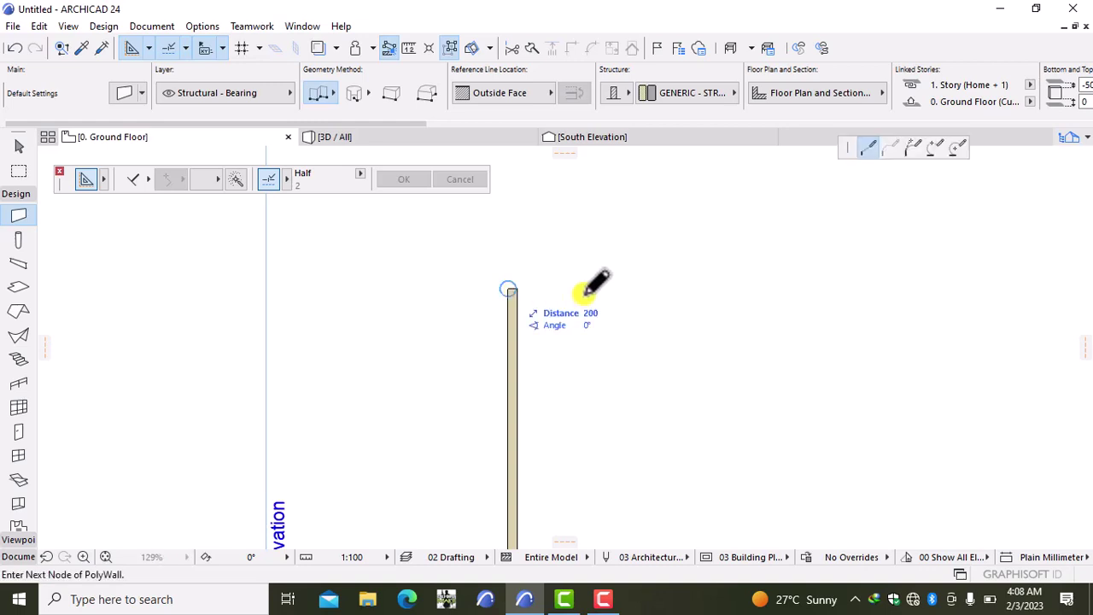
left_click(483, 94)
left_click(626, 135)
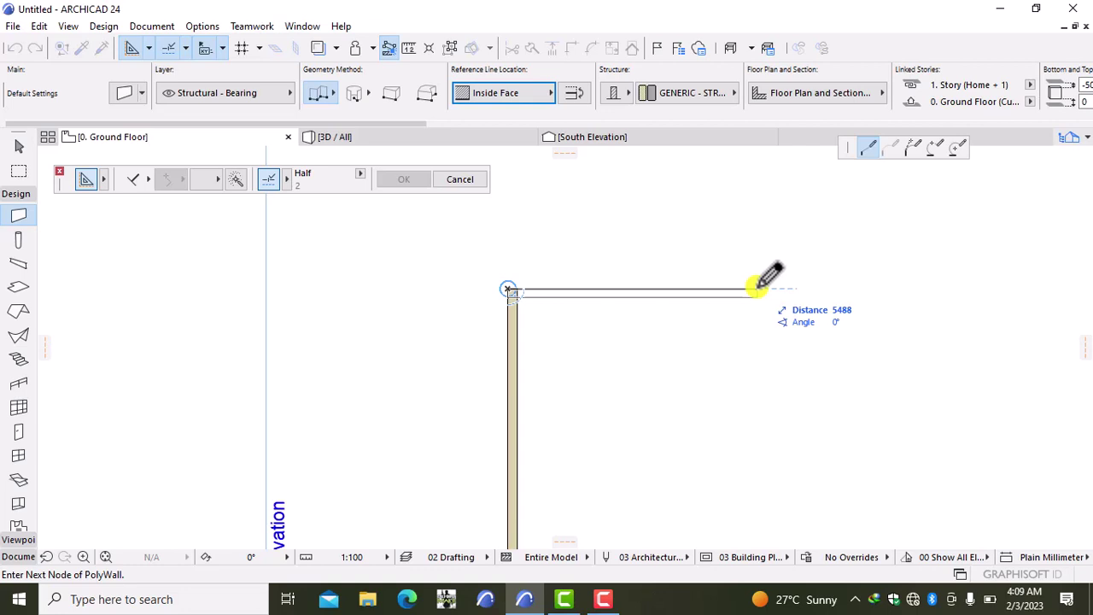
type("4350")
key("Return")
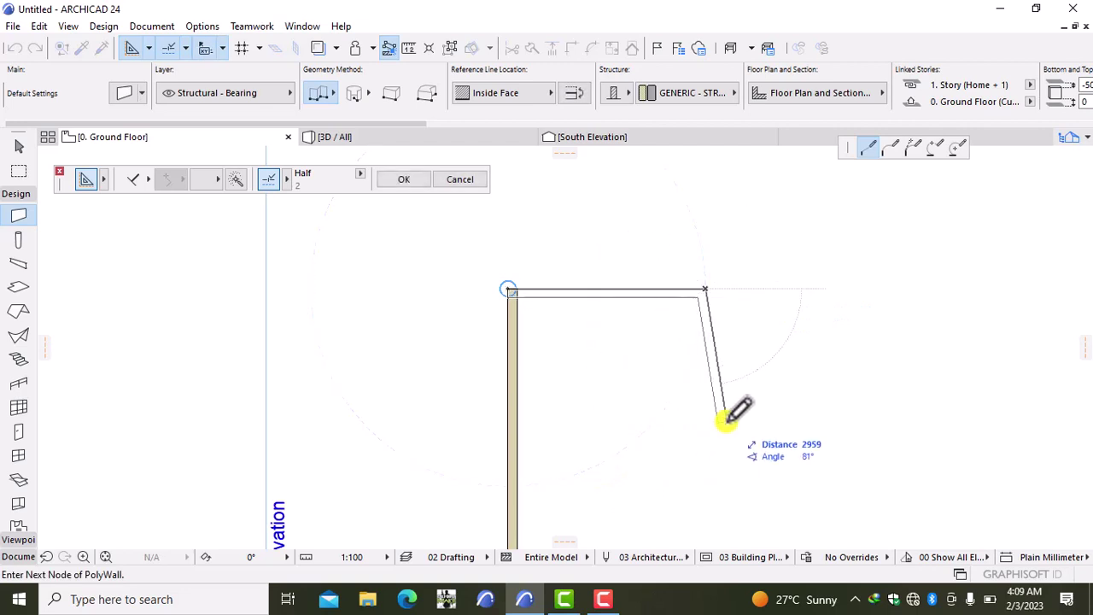
Continue the wall chain straight down from the upper-right corner, parallel to the first wall, and finish the chain.
middle_click_drag(703, 471, 703, 421)
middle_click_drag(701, 486, 708, 393)
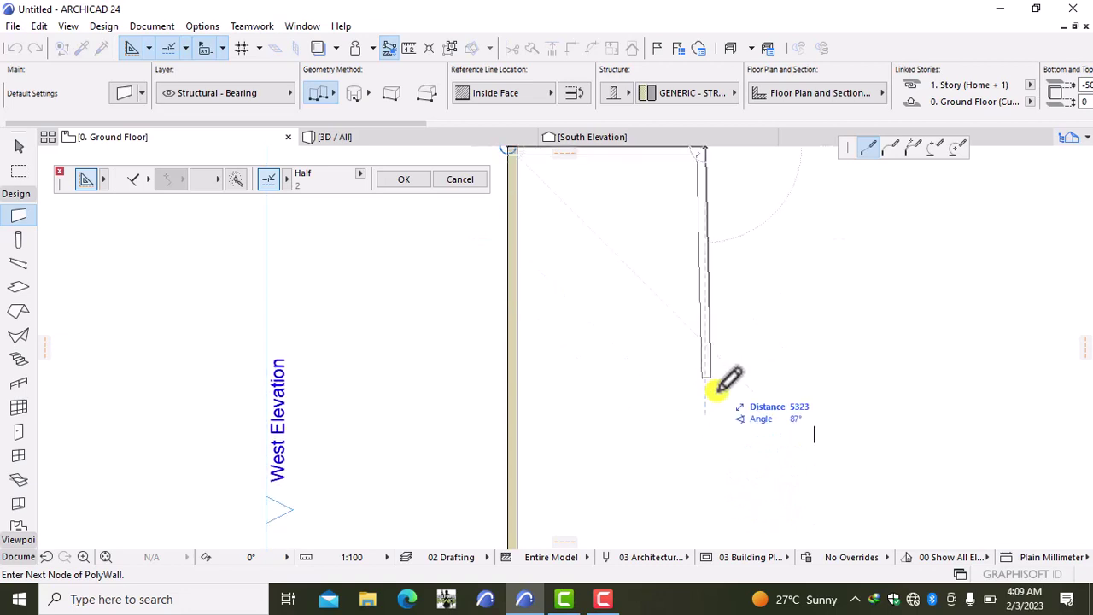
left_click(702, 518)
left_click(701, 518)
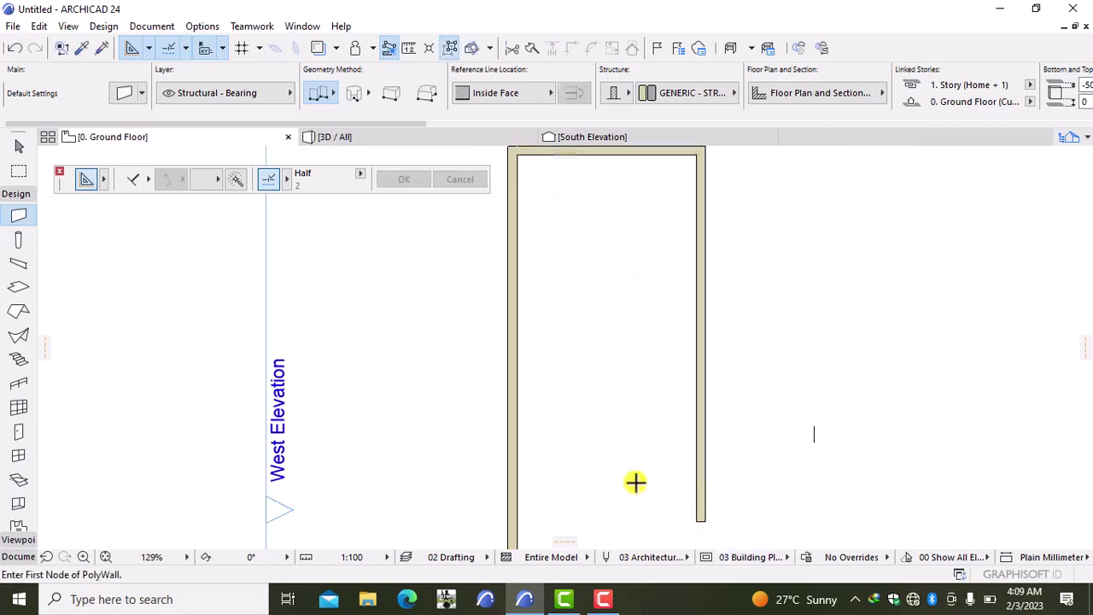
Draw a horizontal partition wall starting 3200 mm below the room's inner upper-left corner and ending at the right wall's outer face.
scroll(632, 427, "up", 3)
scroll(629, 472, "down", 10)
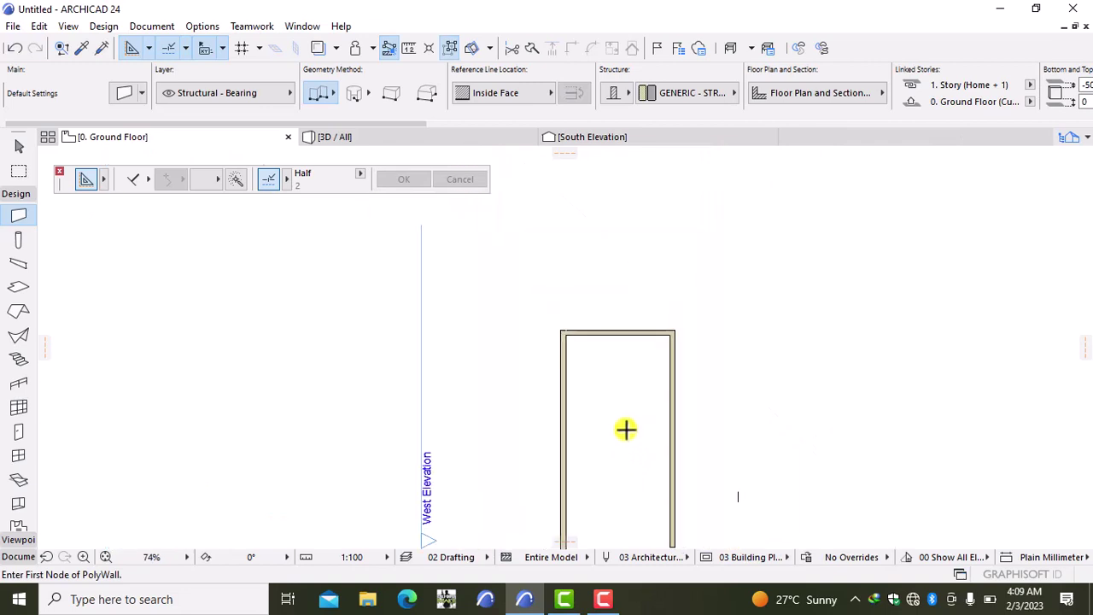
scroll(555, 333, "up", 10)
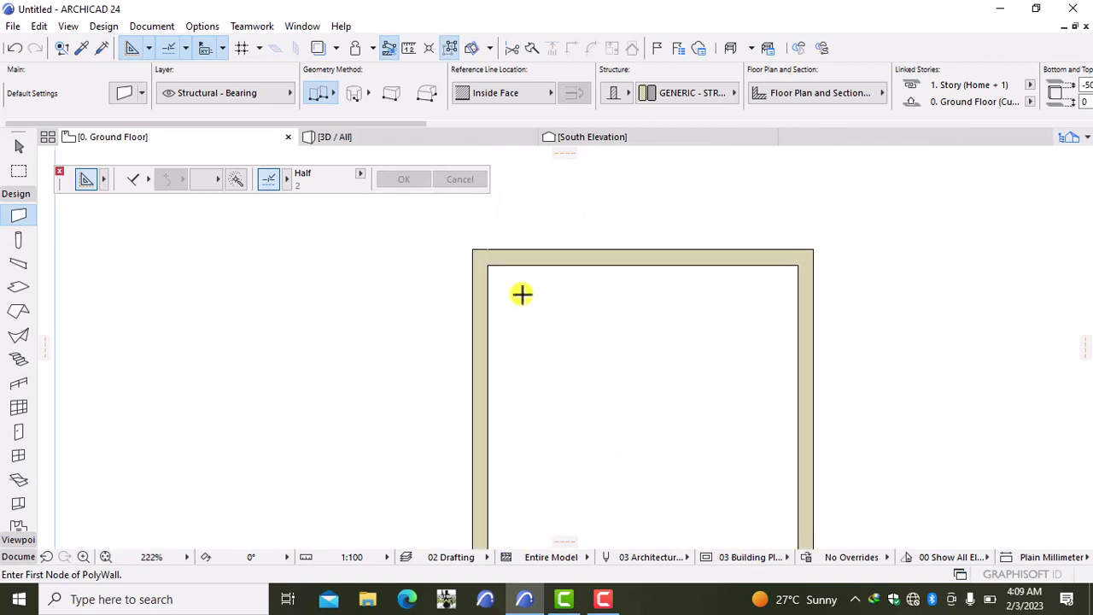
left_click(488, 265)
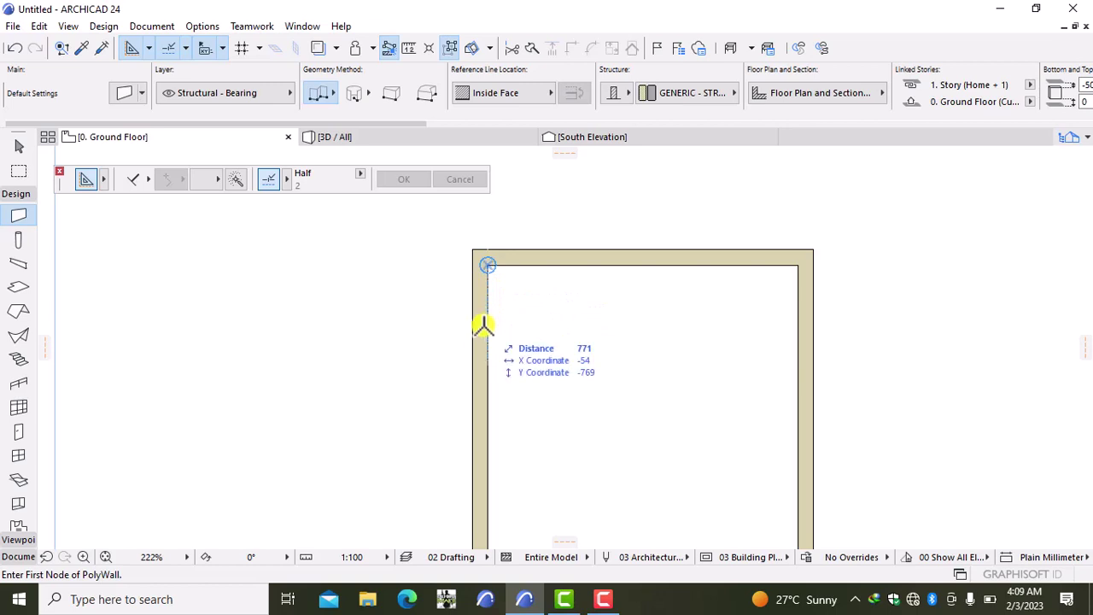
type("3200")
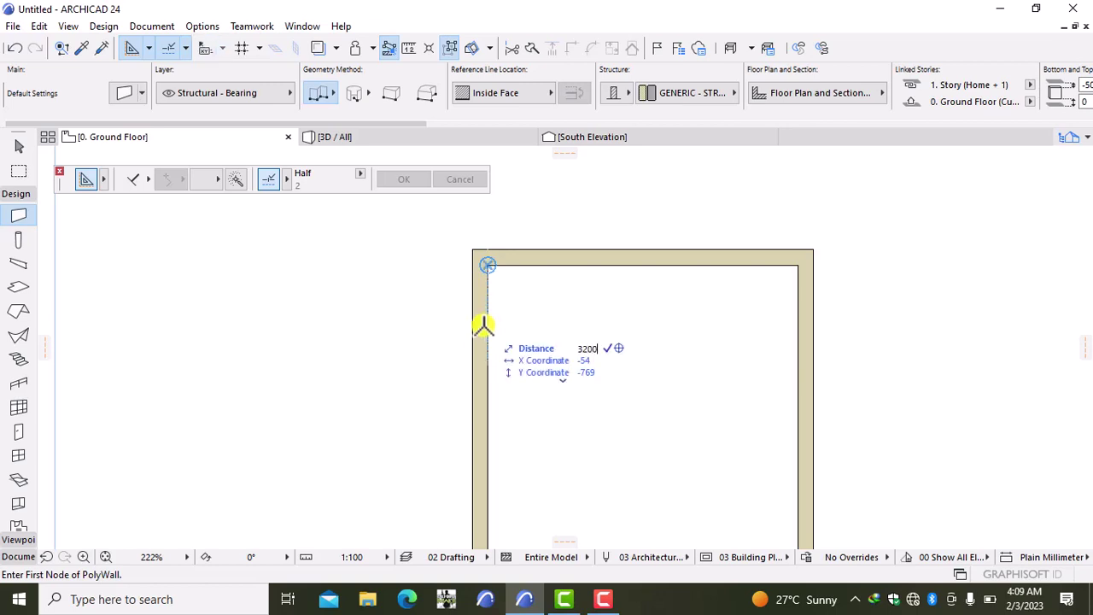
key("Return")
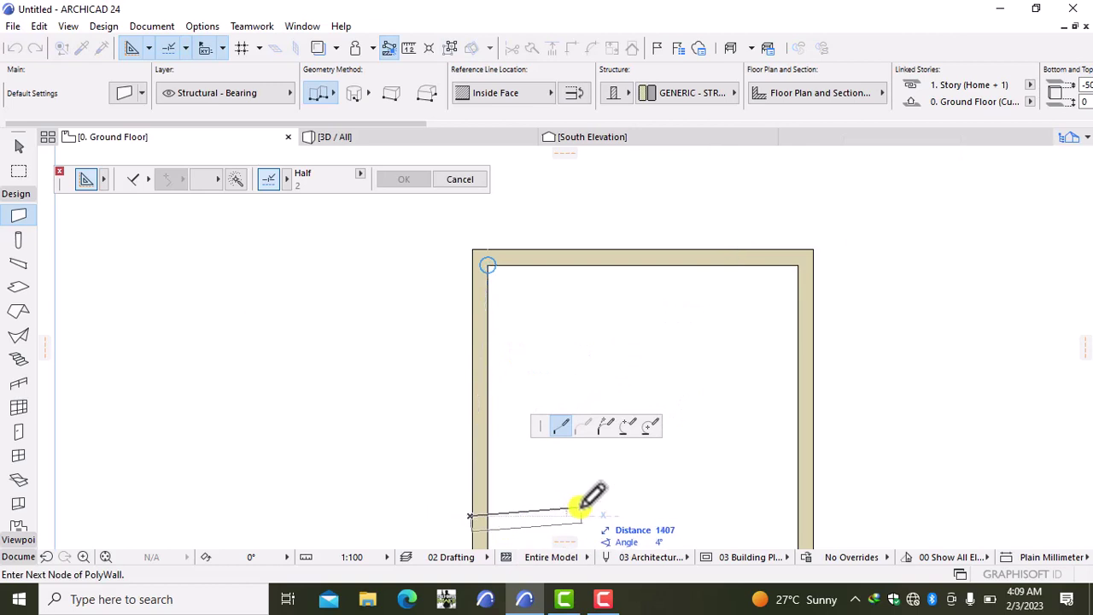
double_click(815, 512)
Shorten the horizontal partition wall by moving its left end to the outer face of the left wall.
scroll(749, 522, "down", 2)
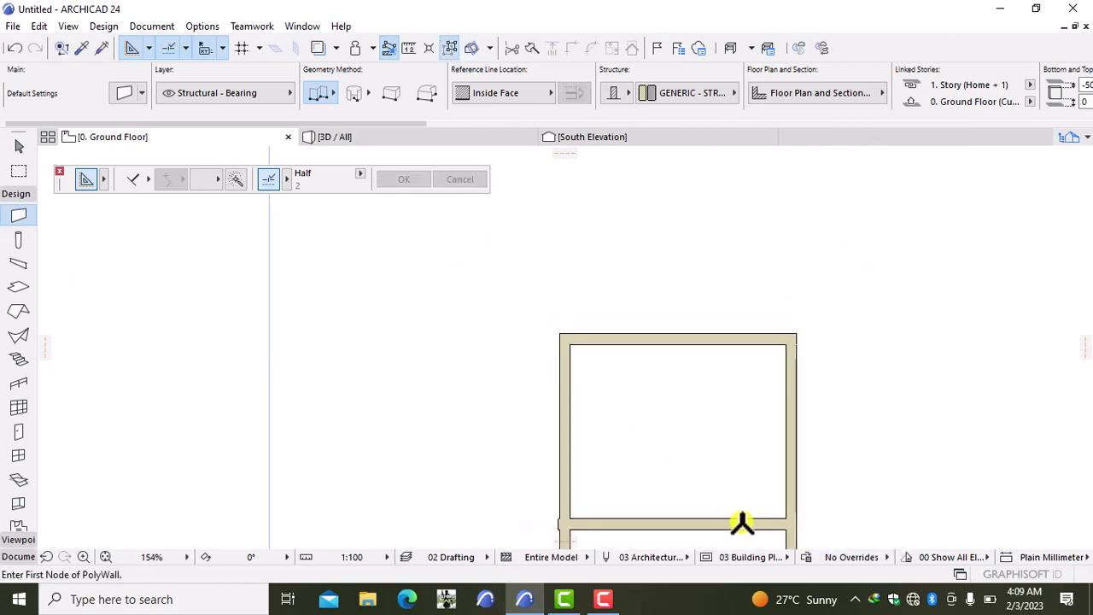
scroll(534, 461, "up", 4)
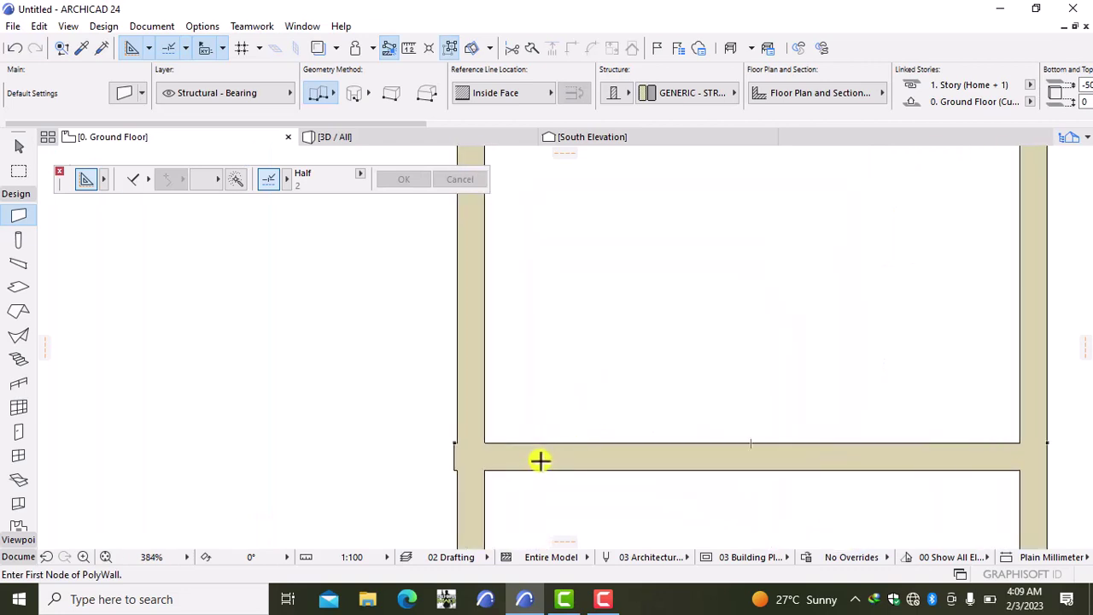
left_click(588, 472, "shift")
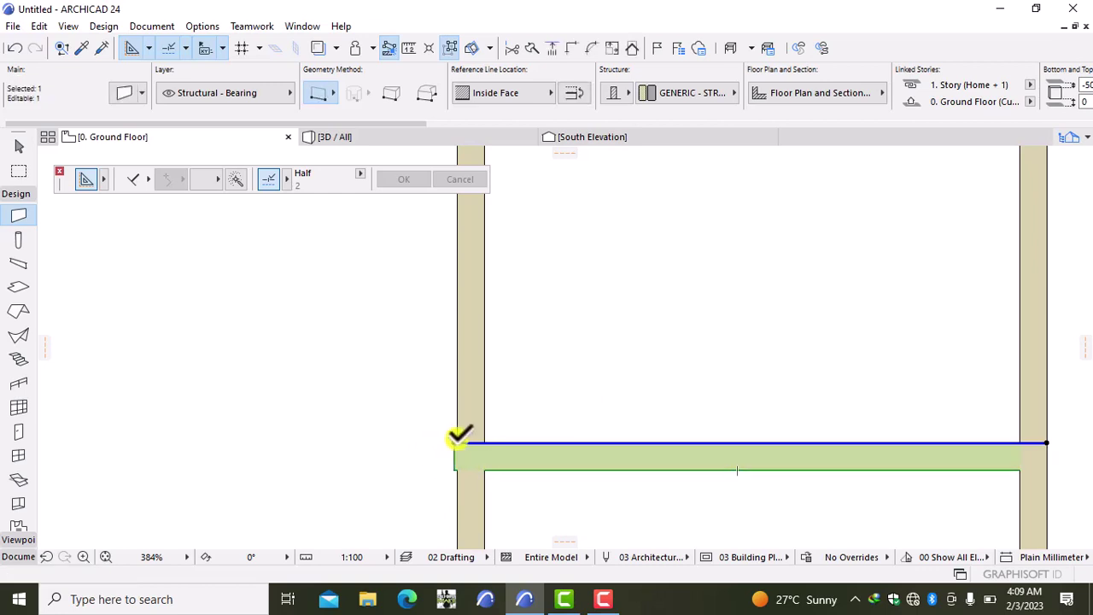
scroll(457, 437, "up", 2)
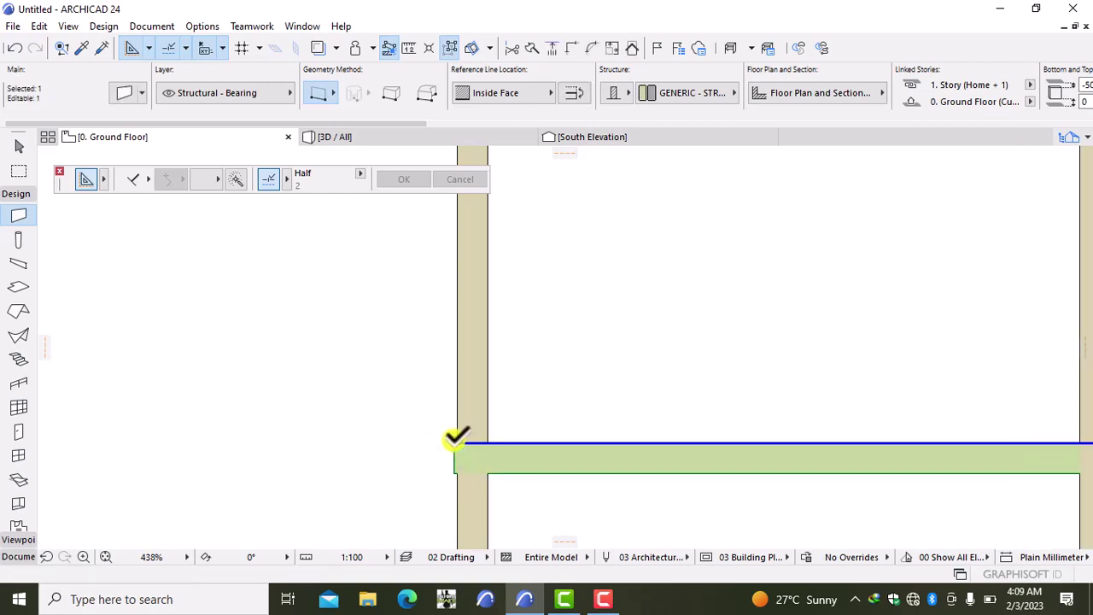
left_click(456, 437)
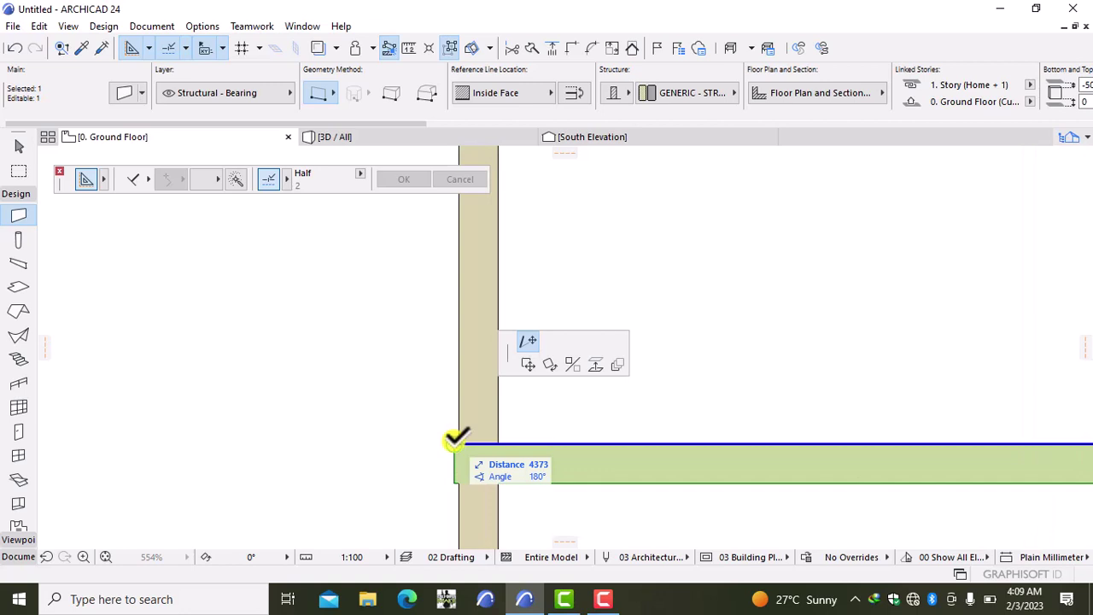
left_click(502, 440)
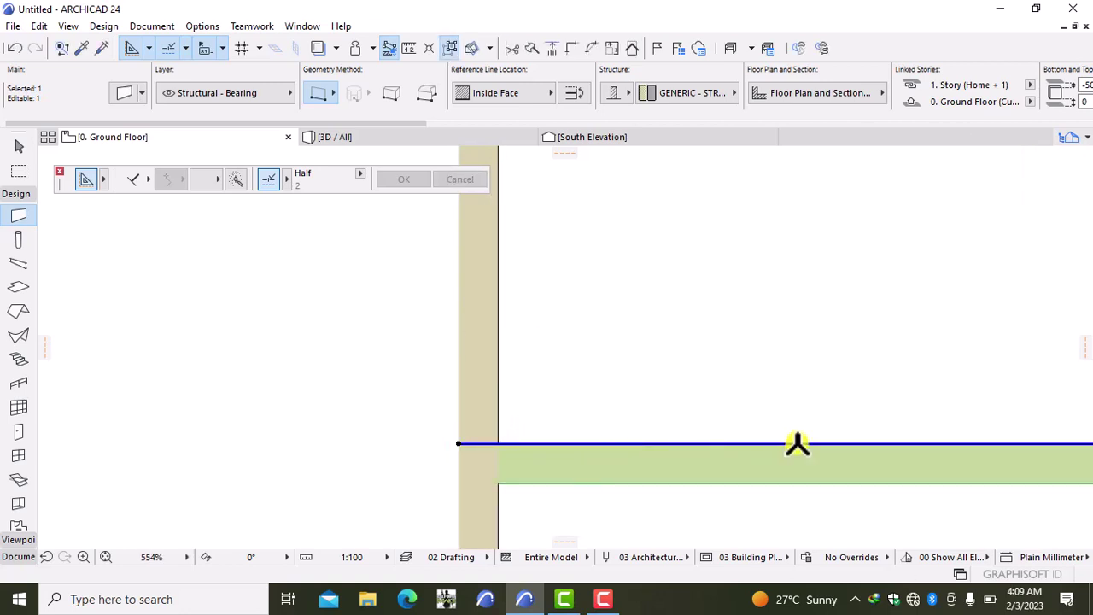
scroll(797, 446, "down", 2)
middle_click_drag(802, 447, 518, 451)
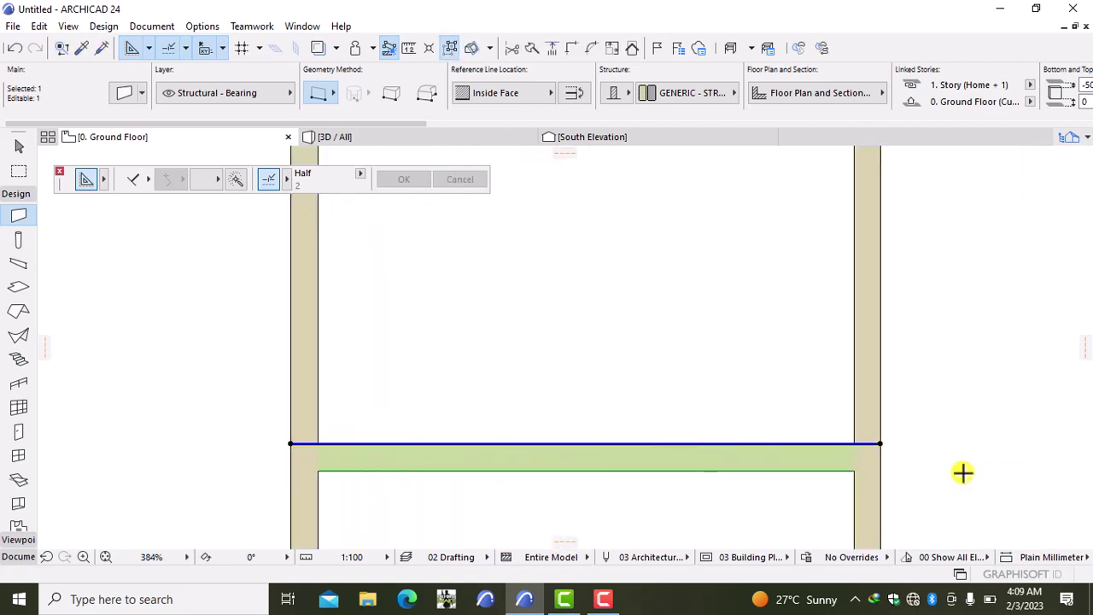
left_click(879, 443)
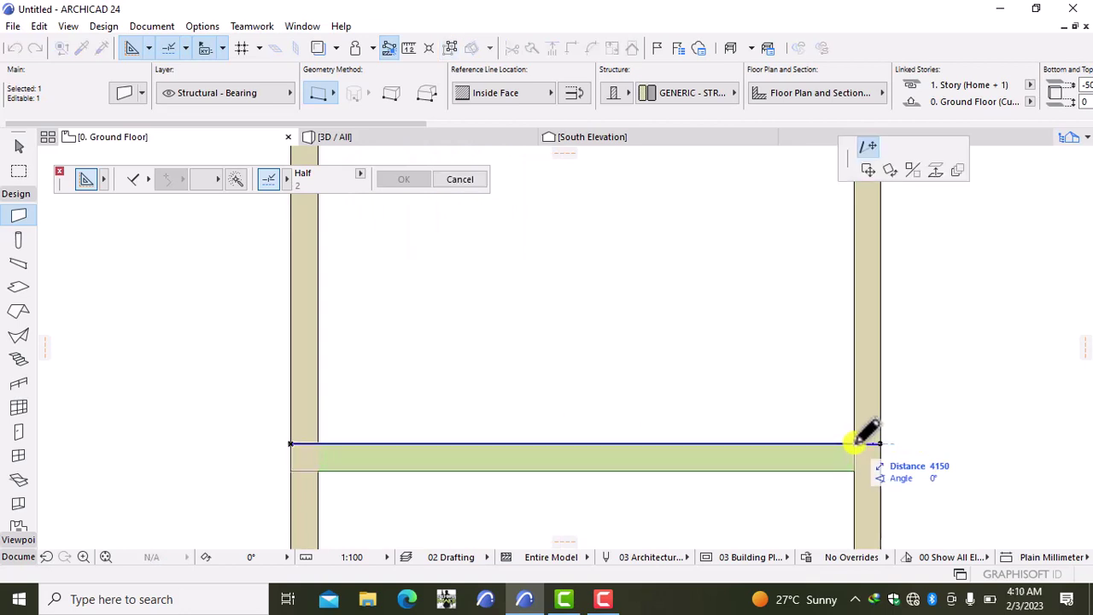
left_click(857, 443)
key("Escape")
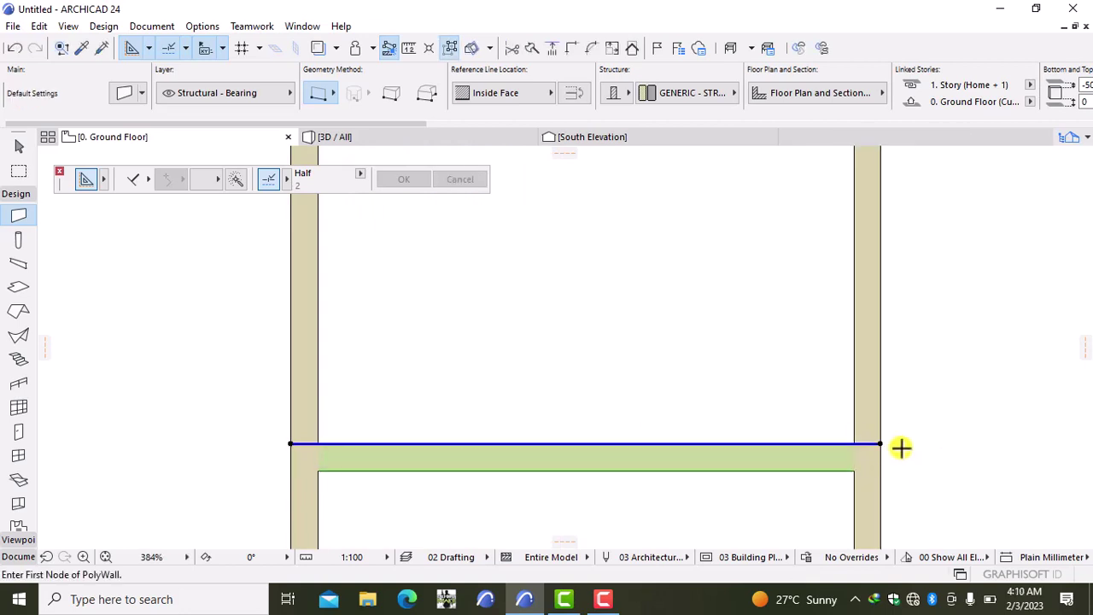
Draw a second horizontal partition from the left to the right wall's inner face, starting 1500 mm below the first partition's lower face.
scroll(910, 454, "down", 4)
scroll(860, 479, "down", 4)
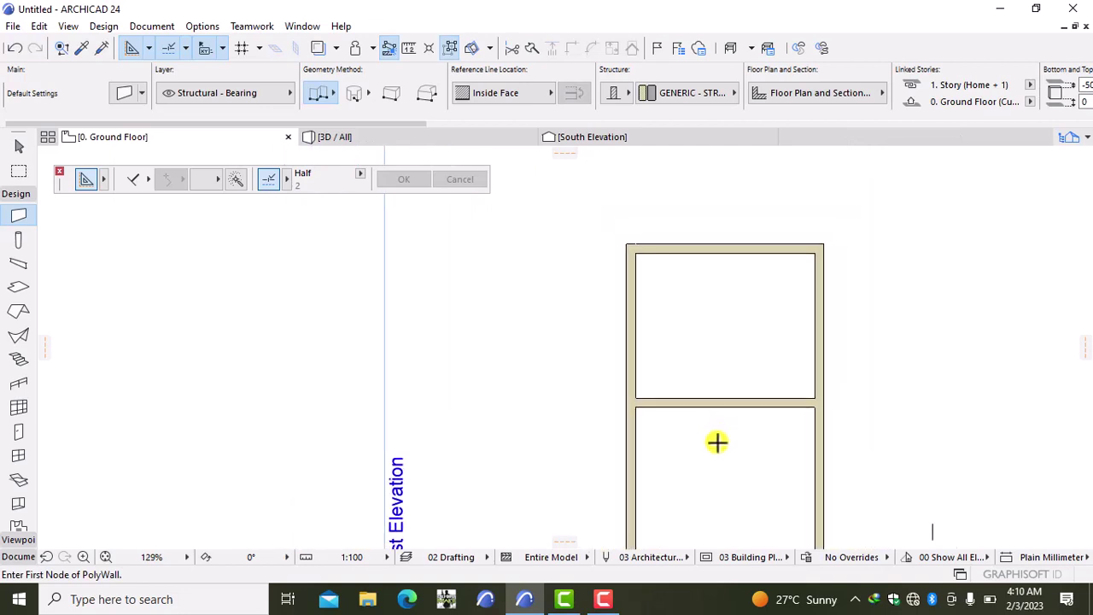
middle_click_drag(717, 441, 692, 378)
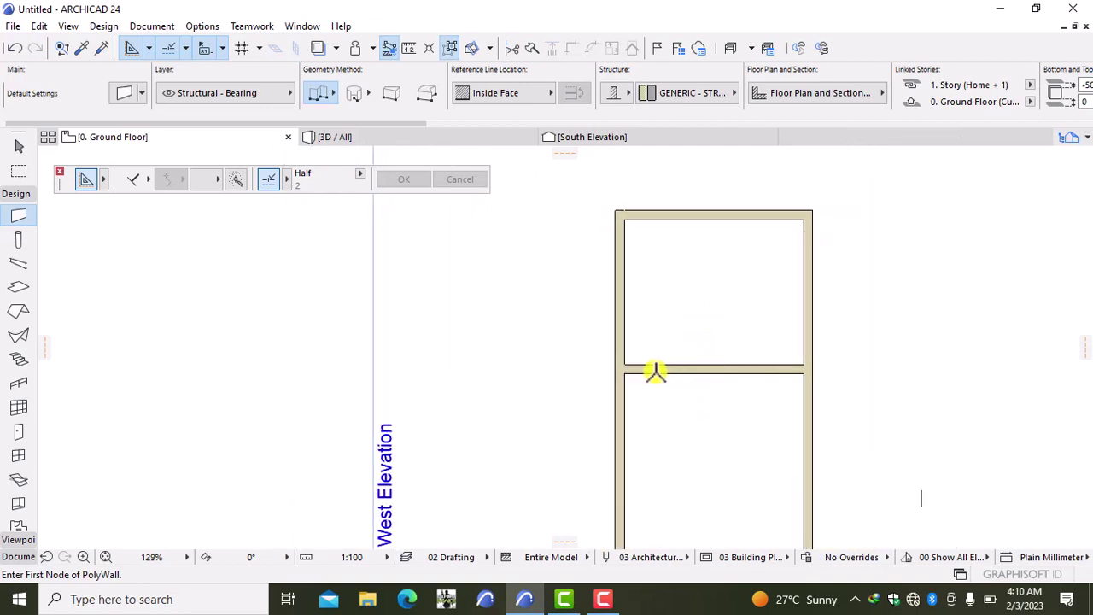
scroll(655, 372, "up", 7)
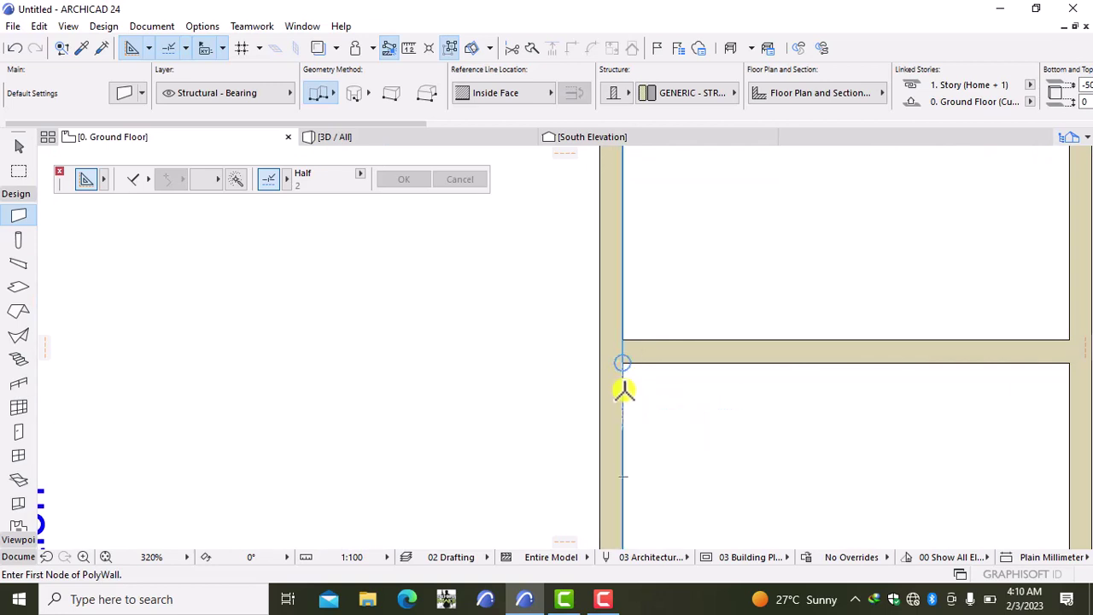
type("1")
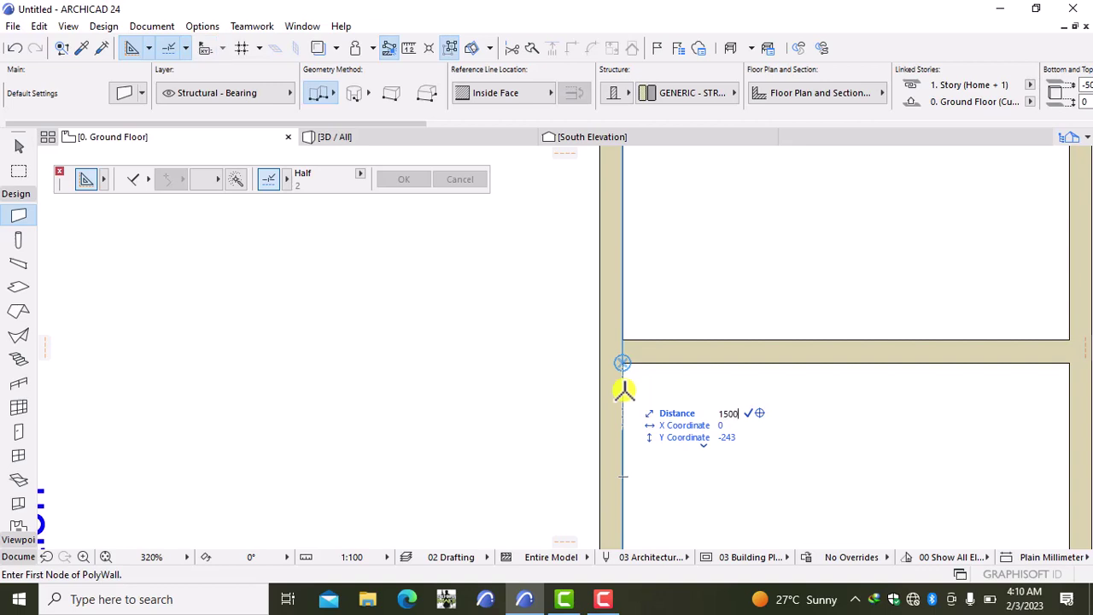
type("500")
key("Return")
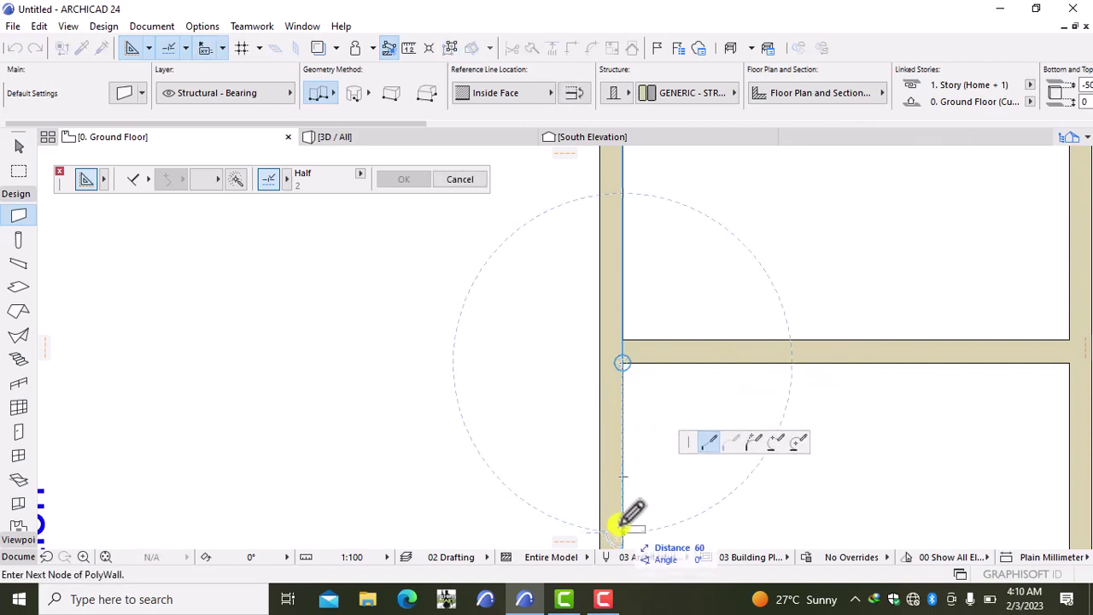
middle_click_drag(629, 519, 427, 214)
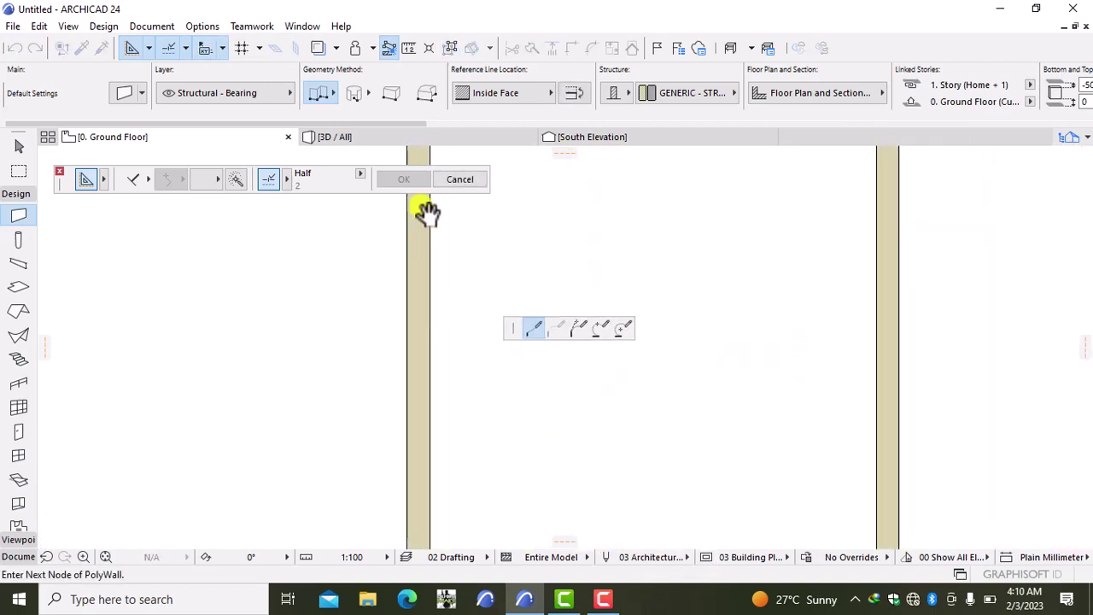
left_click(881, 221)
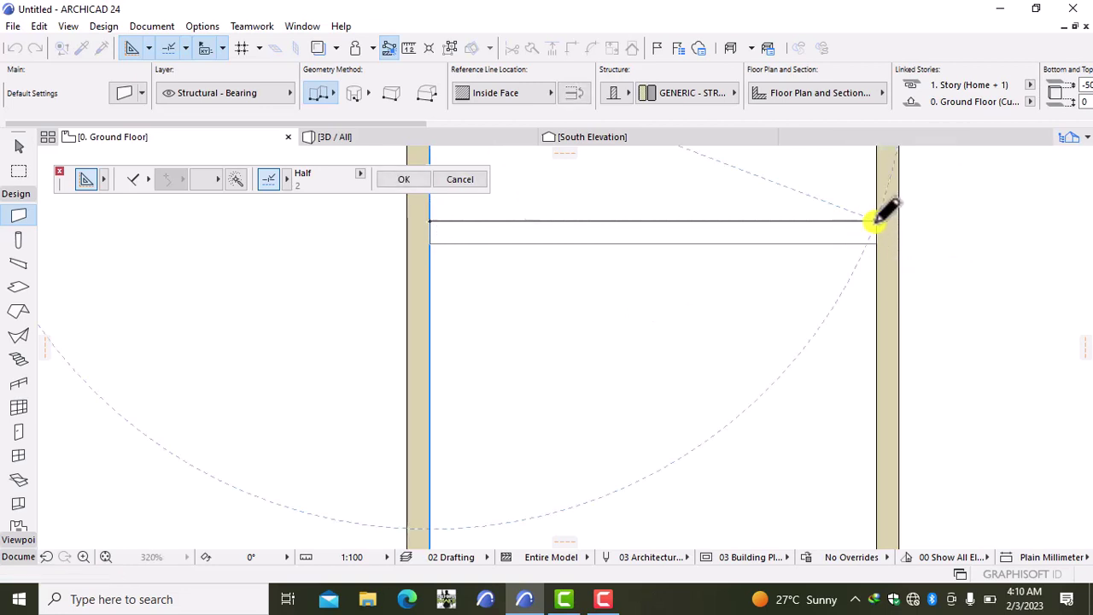
left_click(881, 221)
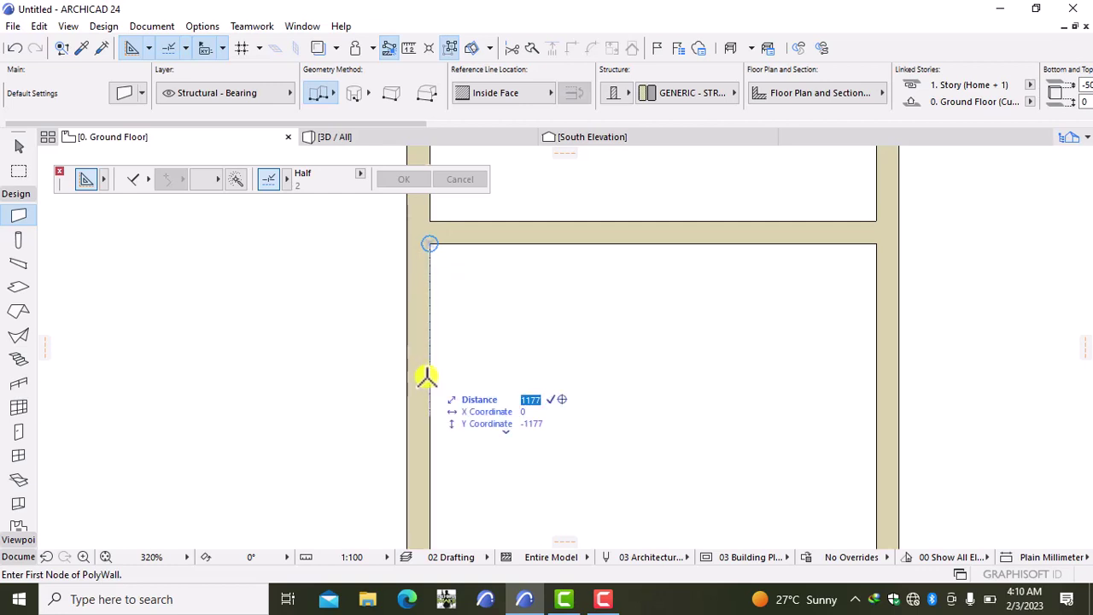
Draw a horizontal bottom wall 2900 mm below the second partition's lower face, spanning between the inner faces of both side walls.
type("2900")
key("Return")
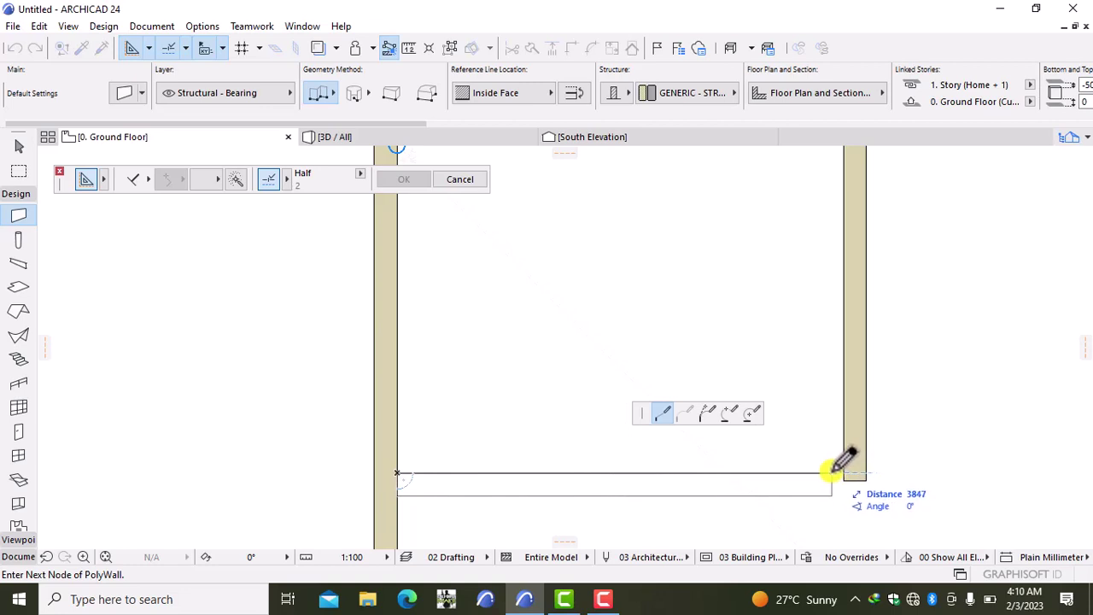
left_click(845, 471)
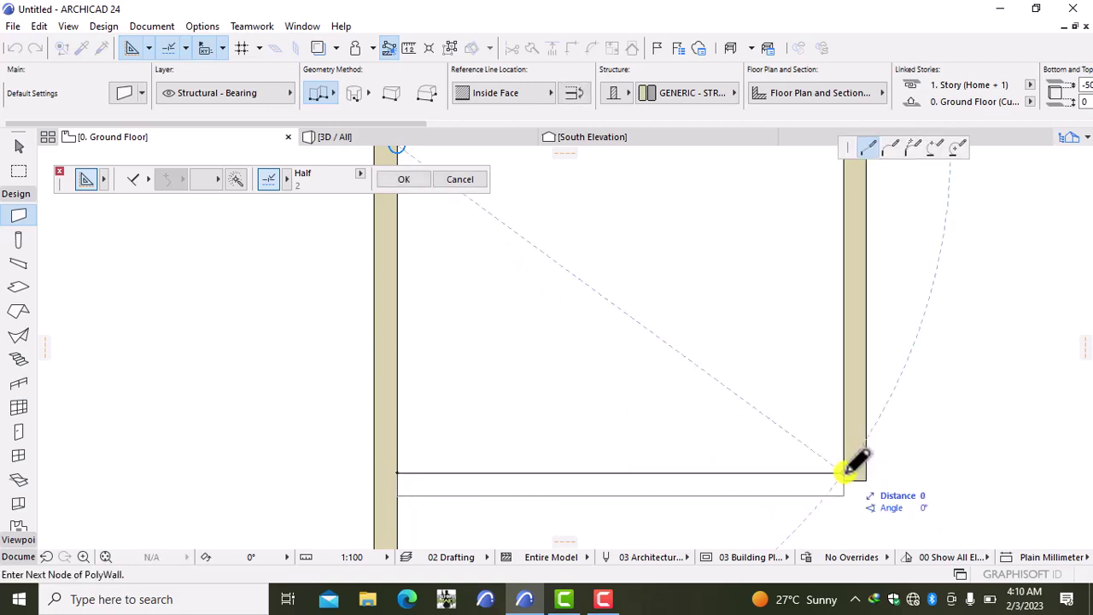
left_click(846, 470)
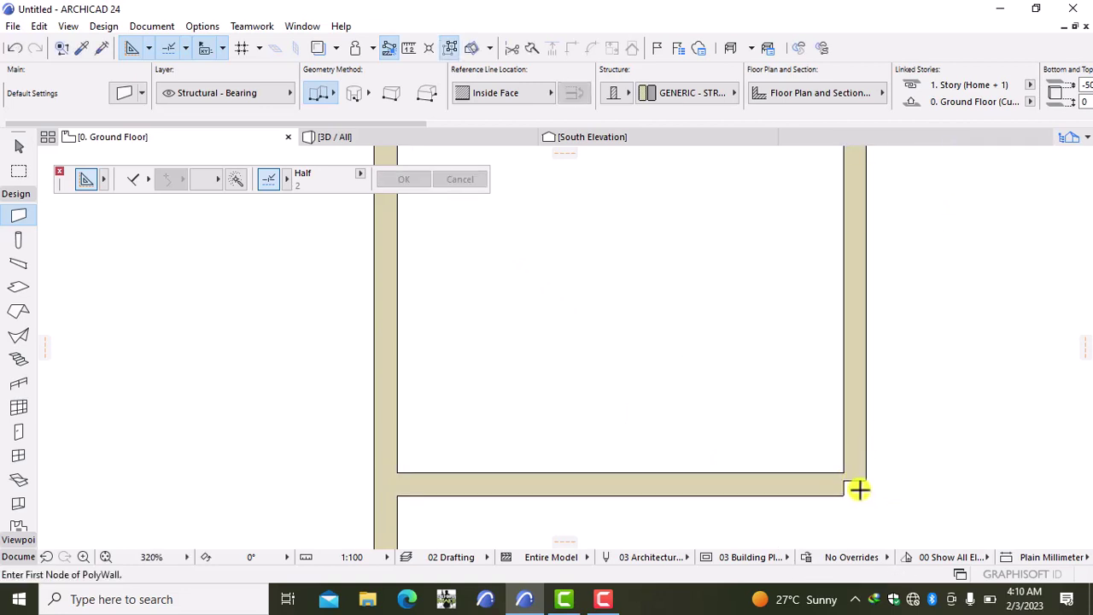
Move the right wall's lower end level with the bottom wall's upper edge to close the lower-right corner.
middle_click_drag(858, 488, 793, 419)
left_click(794, 420, "shift")
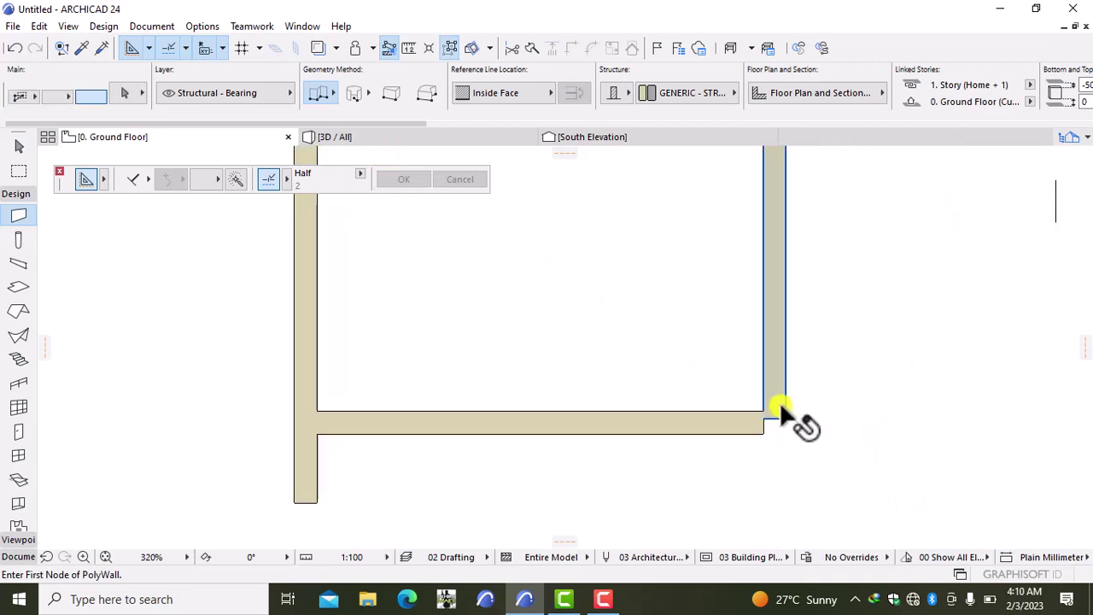
left_click(785, 416)
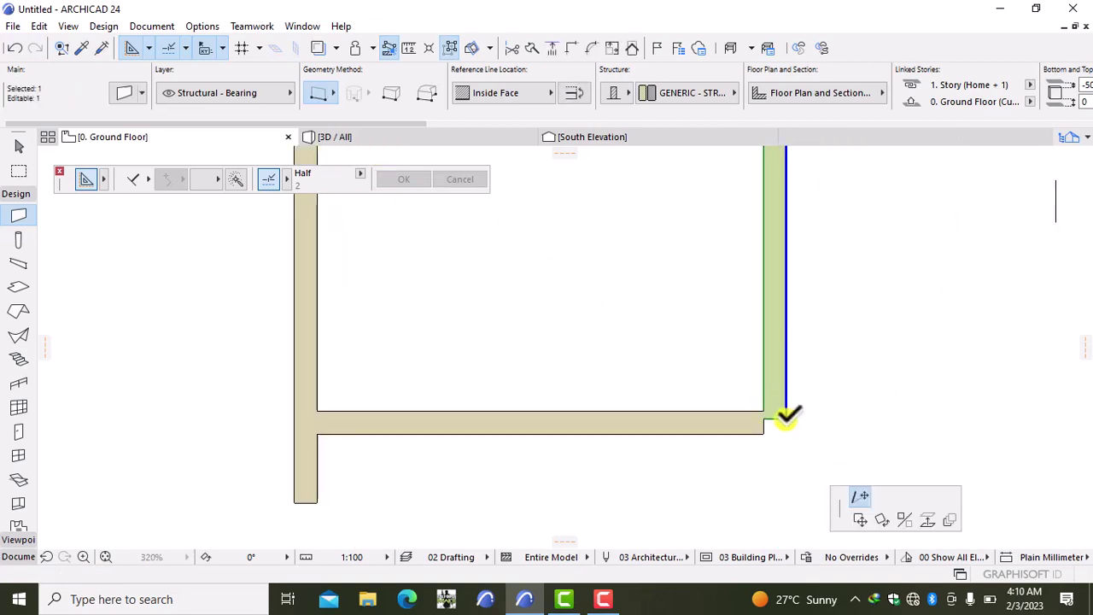
key("Escape")
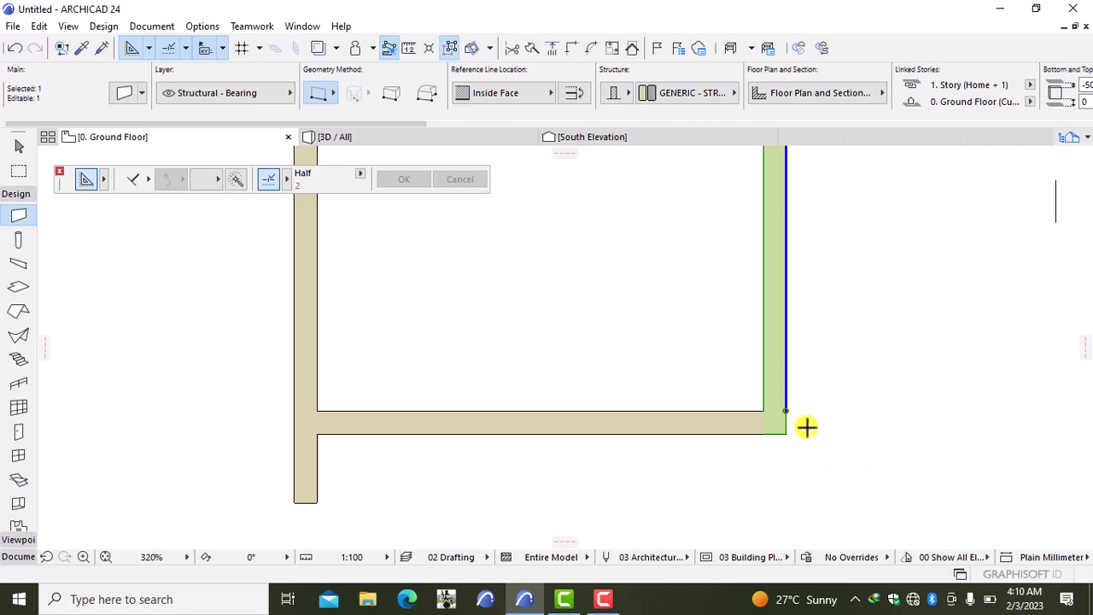
key("Escape")
Draw a 1000 mm solid line straight down from the midpoint of the bottom wall's outer edge.
scroll(798, 463, "down", 1)
scroll(798, 463, "down", 4)
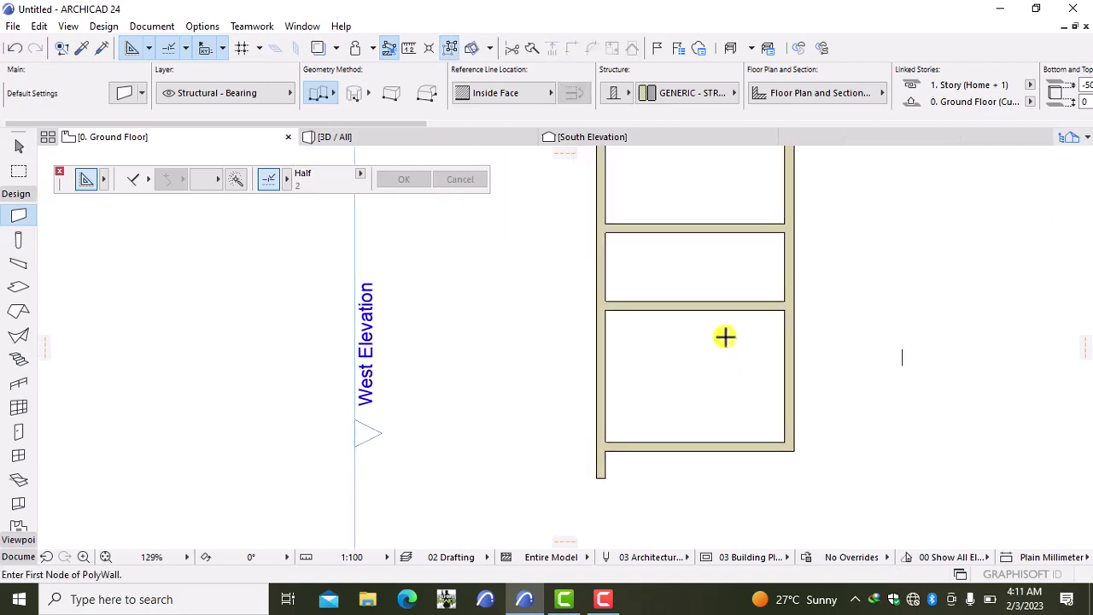
scroll(703, 341, "up", 4)
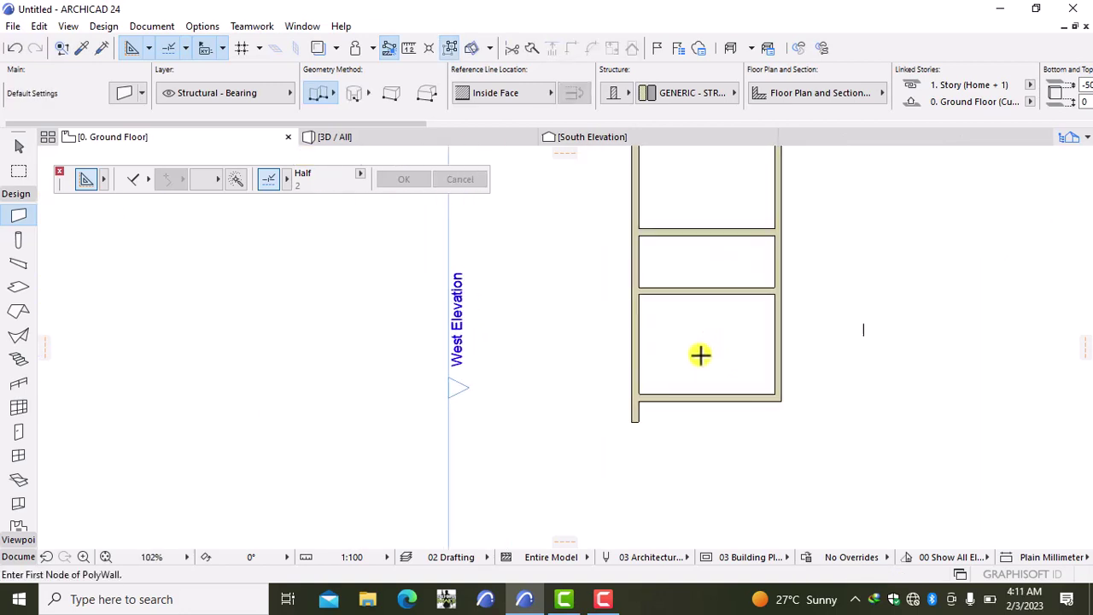
scroll(704, 441, "up", 2)
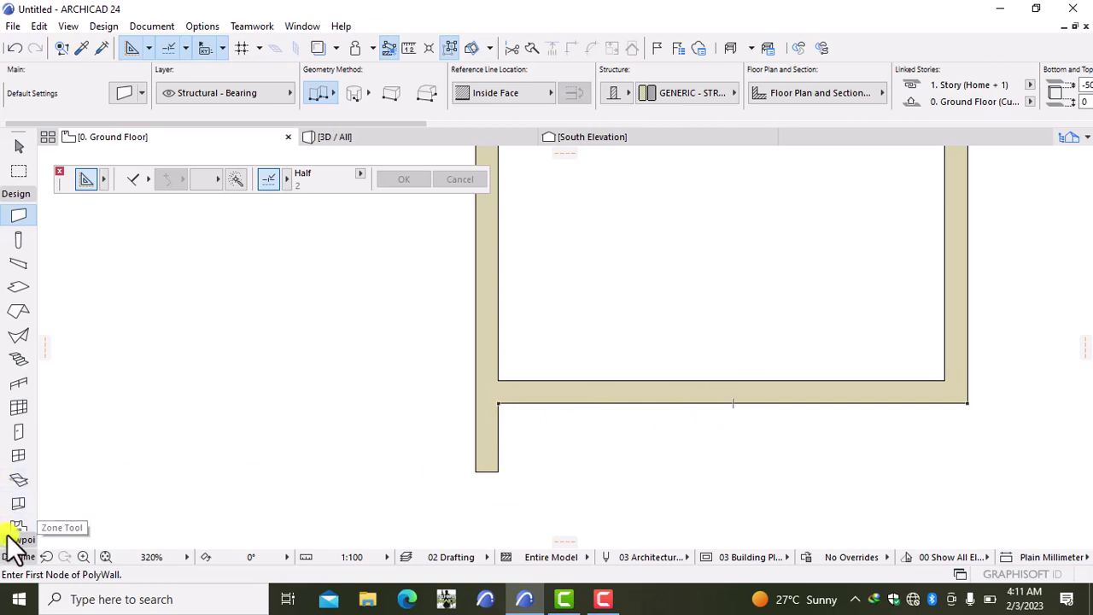
left_click(15, 556)
left_click(18, 467)
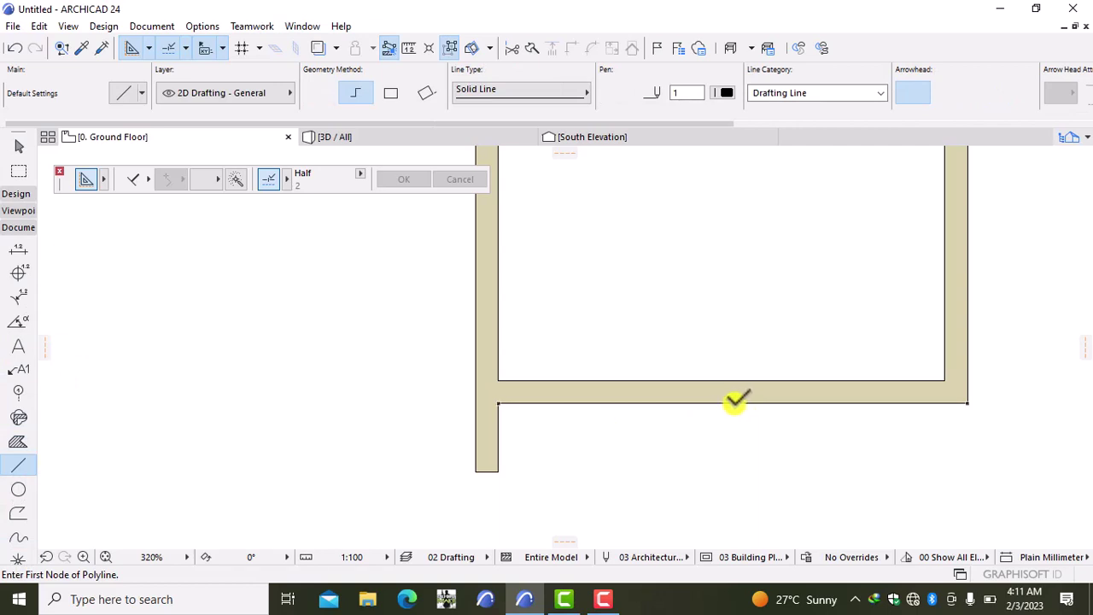
left_click(733, 402)
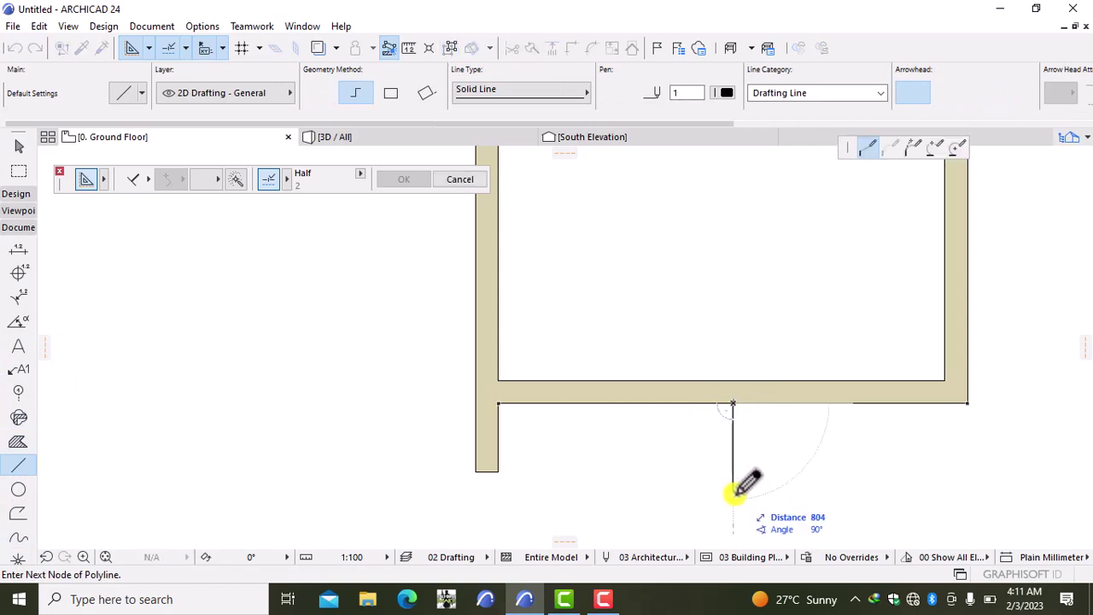
type("1")
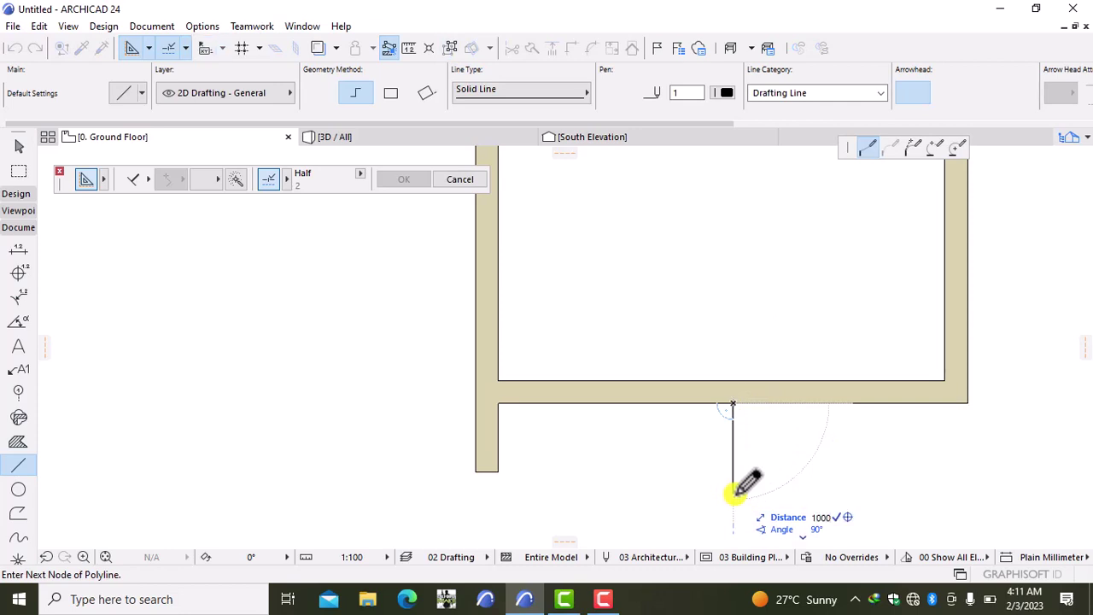
type("000")
key("Return")
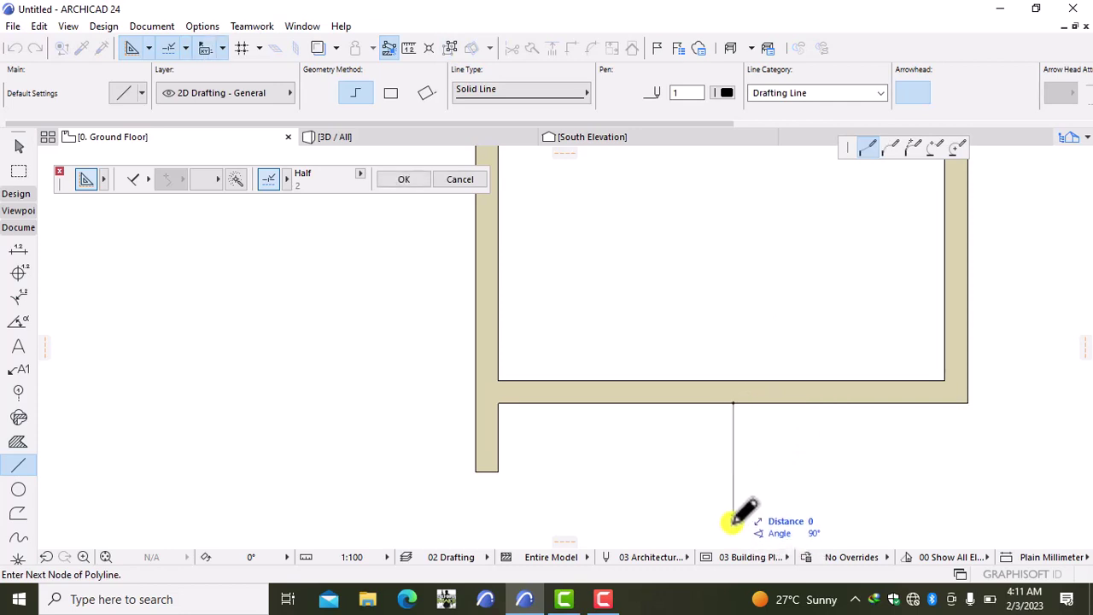
left_click(733, 515)
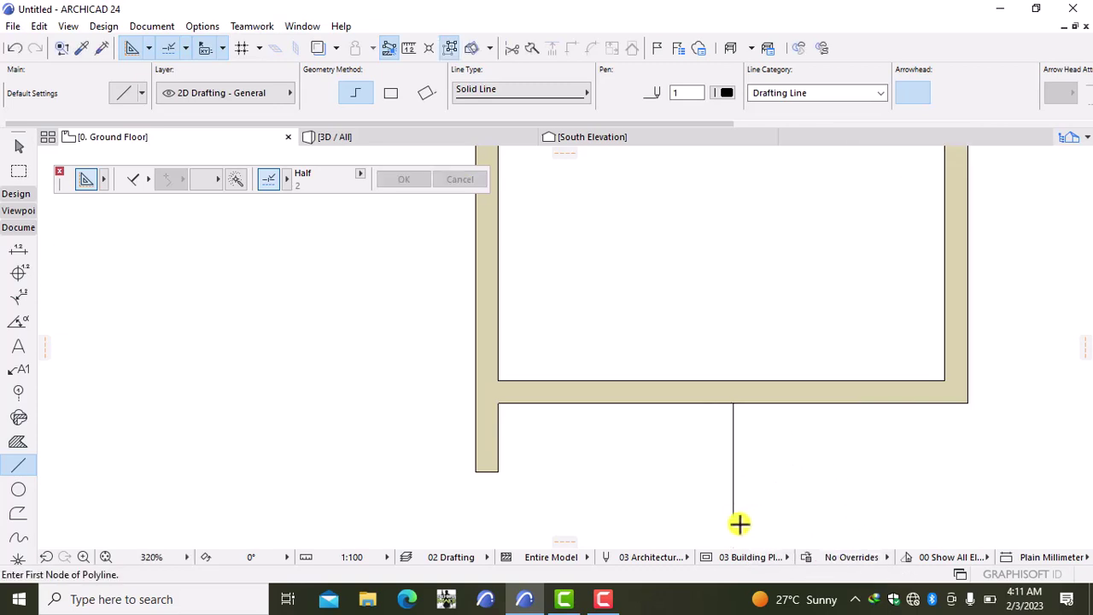
Shorten the left wall so its lower end meets the bottom wall's outer face and closes the lower-left corner.
middle_click_drag(624, 516, 585, 445)
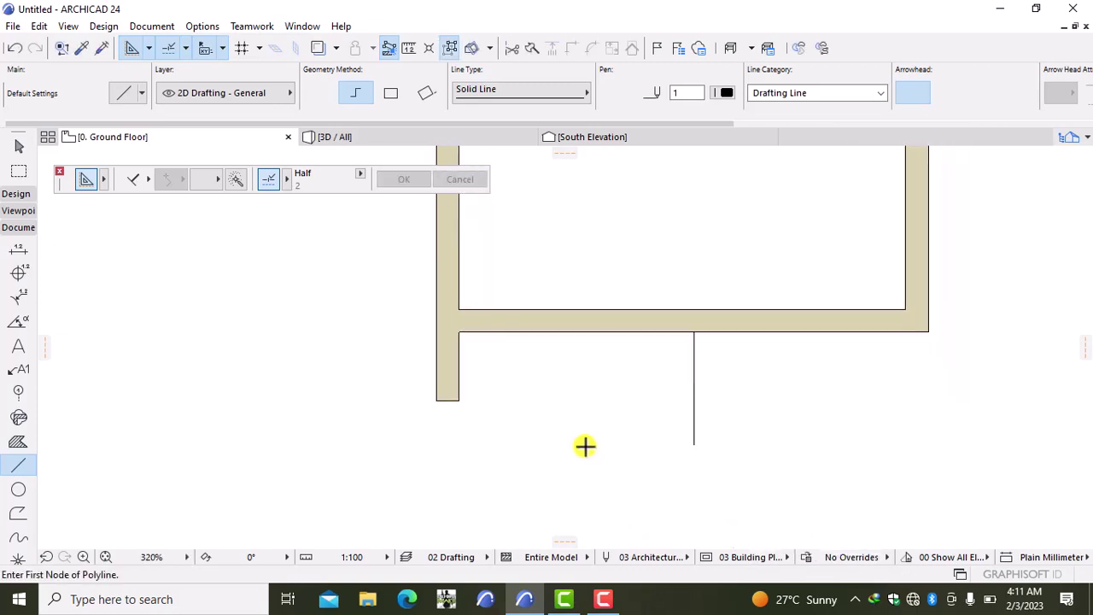
left_click(442, 398, "shift")
left_click(437, 397)
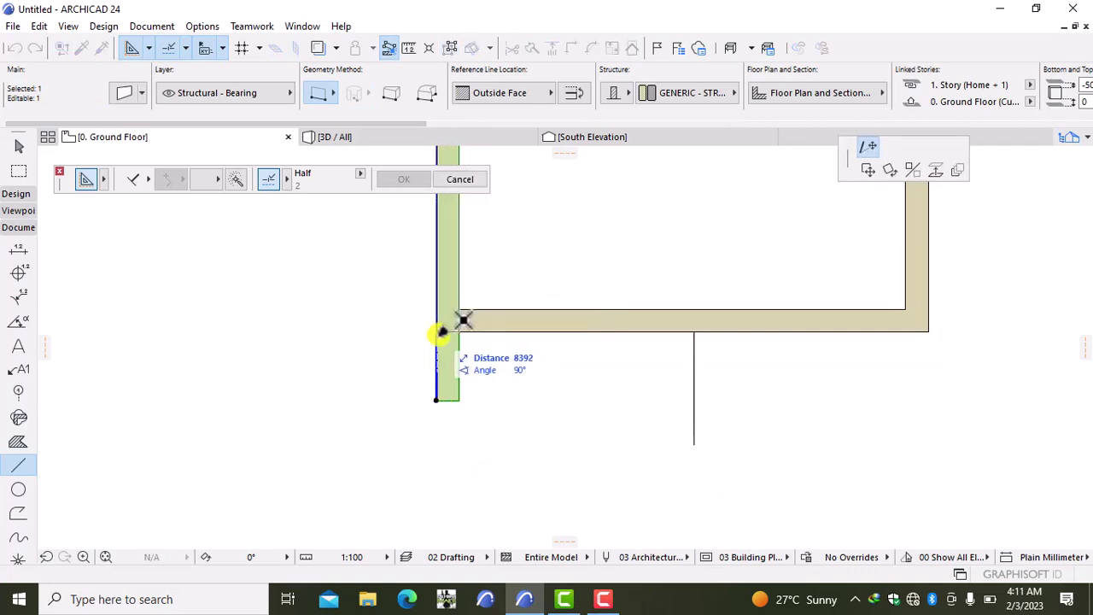
left_click(439, 331)
key("Escape")
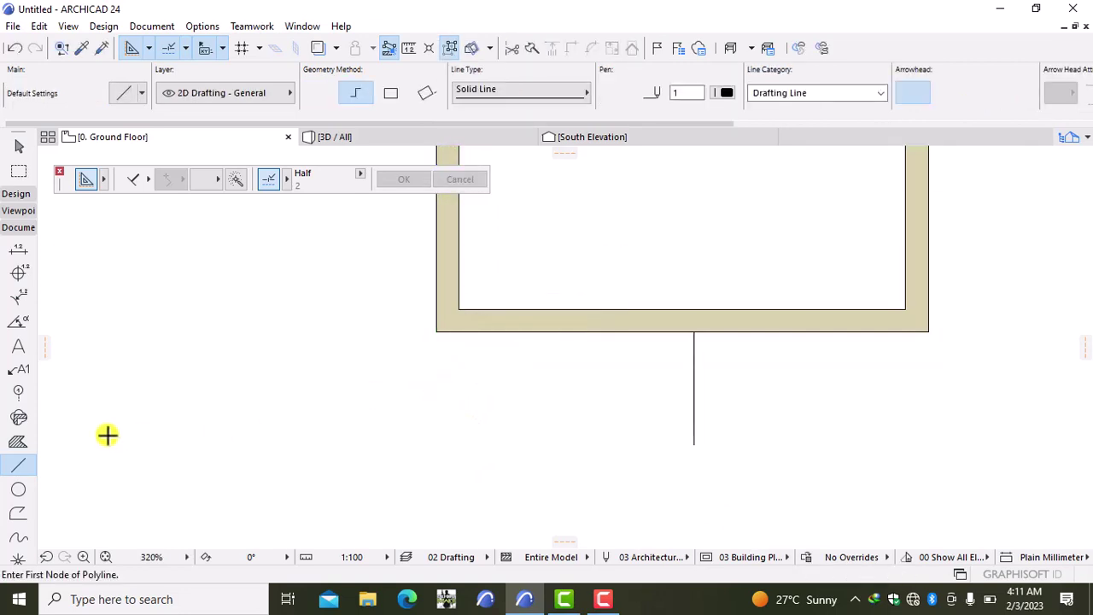
Try to draw two angled walls from the lower-left inner corner through the guide line's lower end to the lower-right inner corner.
left_click(16, 195)
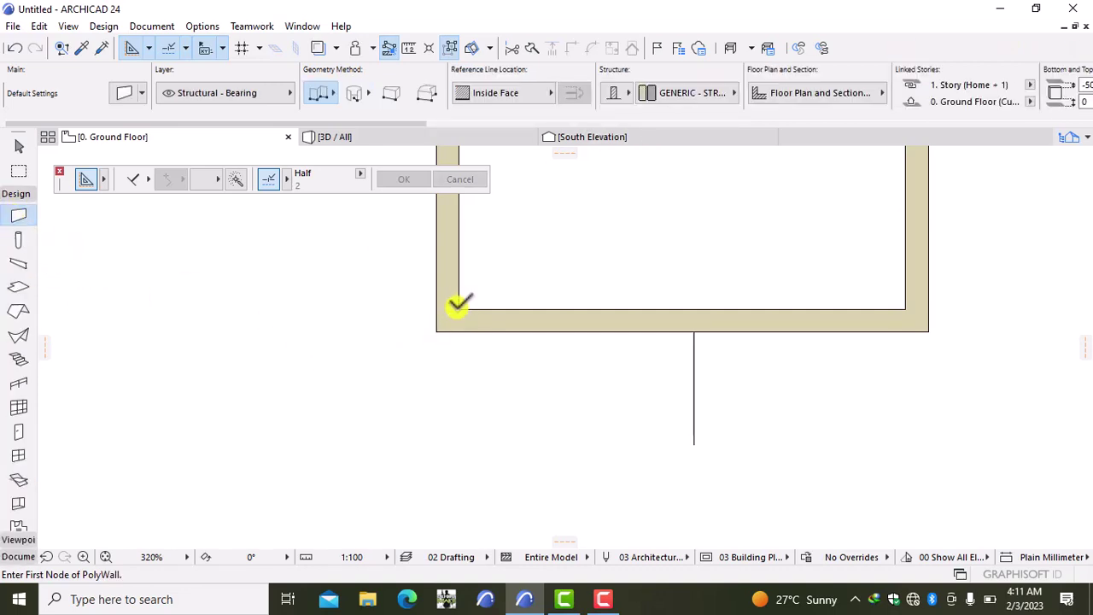
left_click(458, 309)
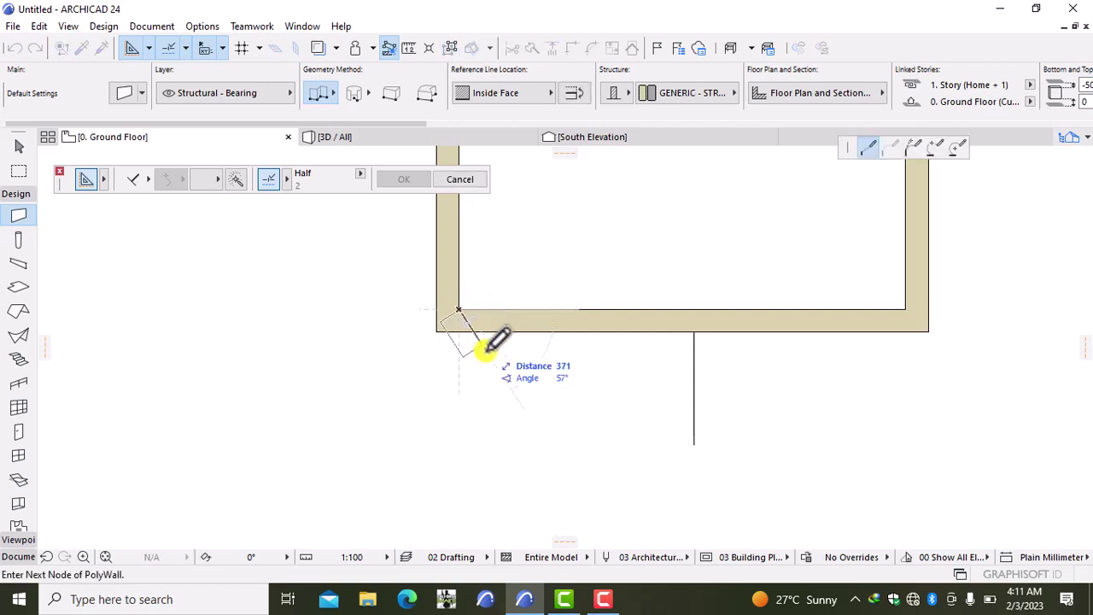
left_click(694, 444)
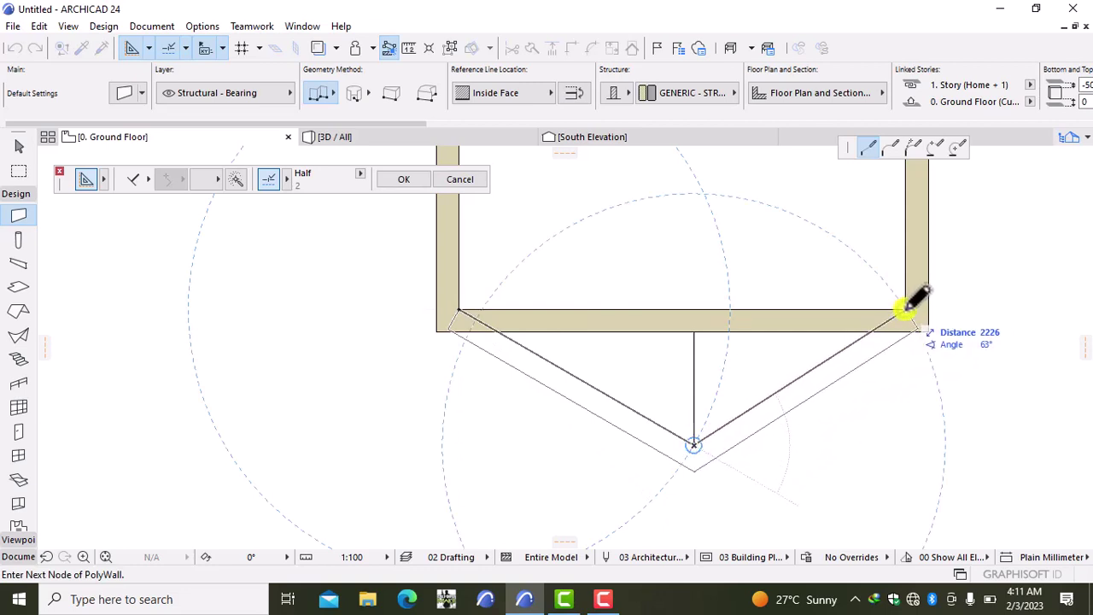
double_click(907, 309)
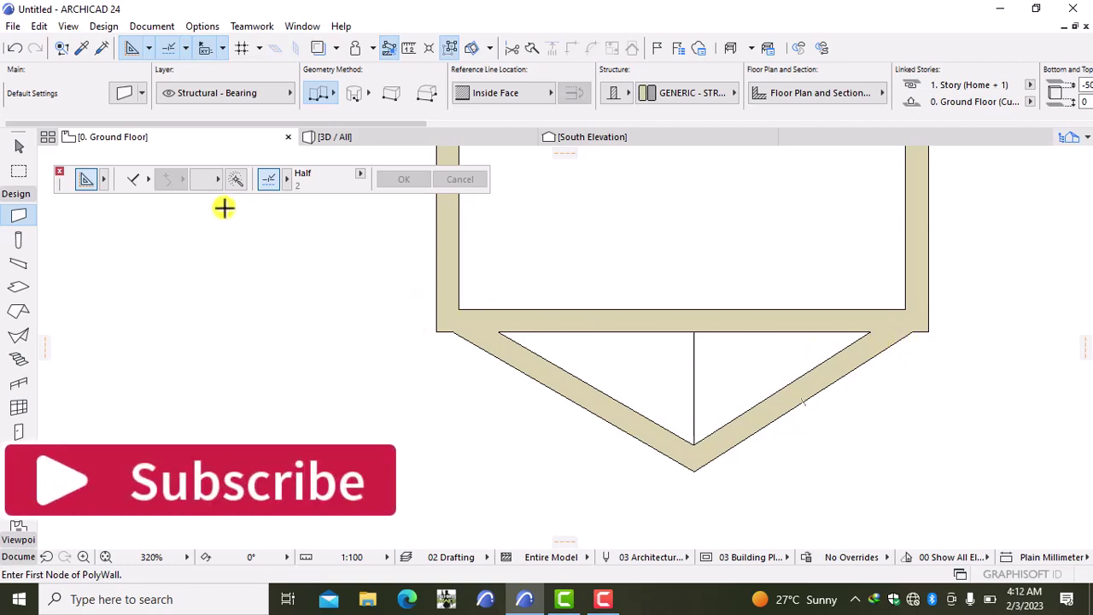
left_click(14, 48)
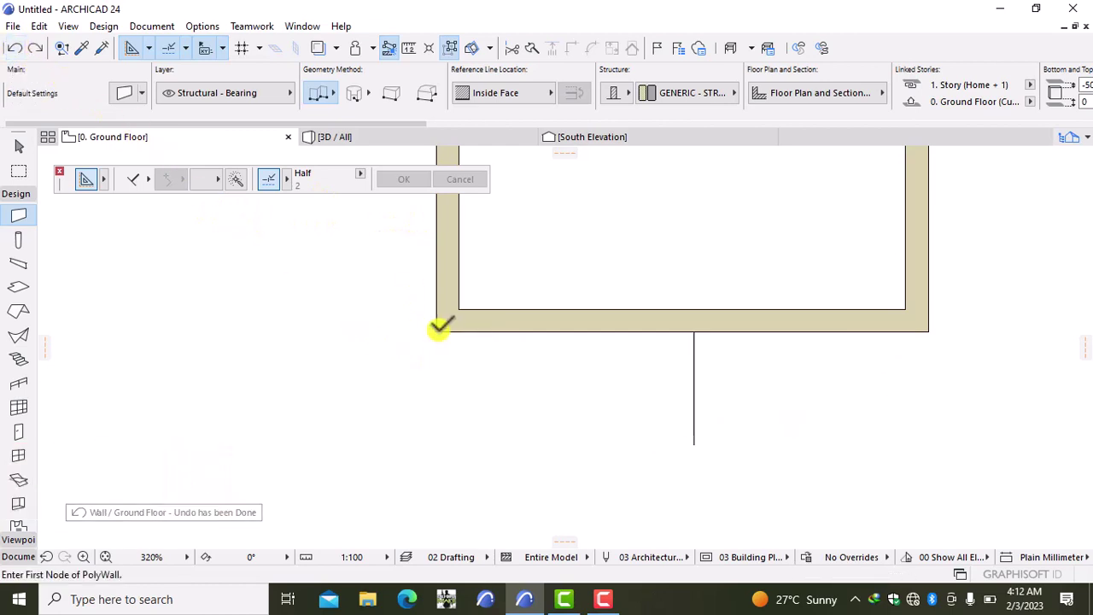
Draw two angled walls with an Outside Face reference line from the lower-left outer corner through the guide line's lower end to the lower-right outer corner.
left_click(436, 330)
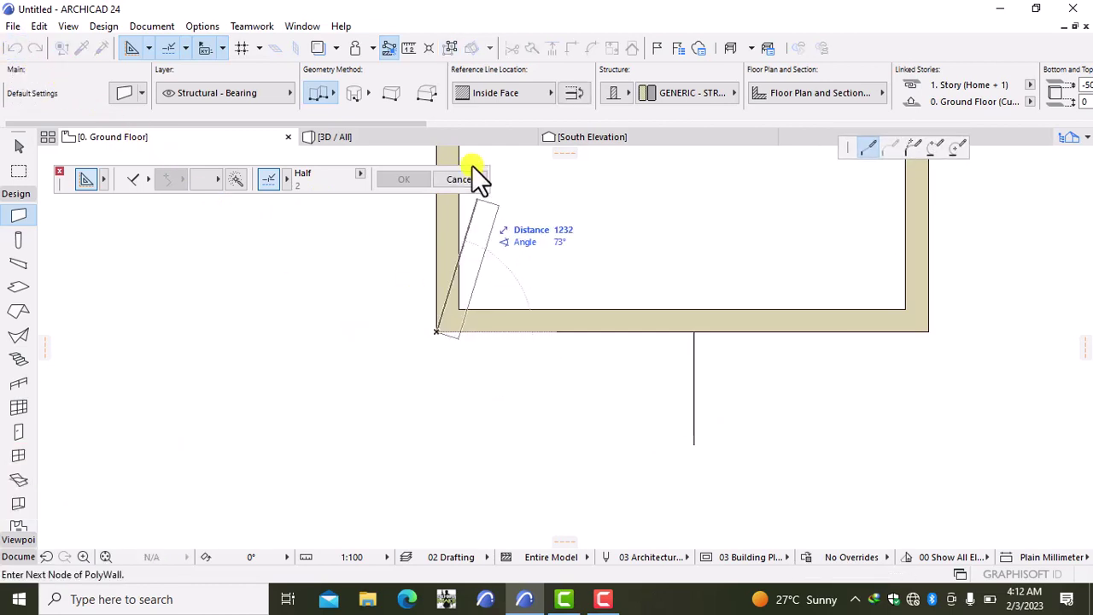
left_click(487, 98)
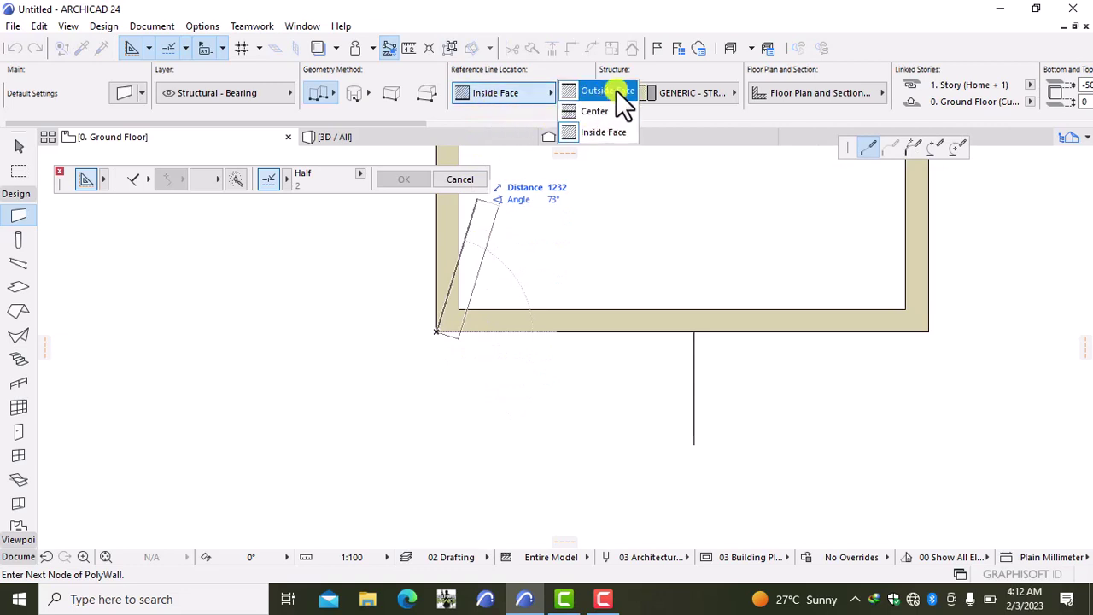
left_click(616, 91)
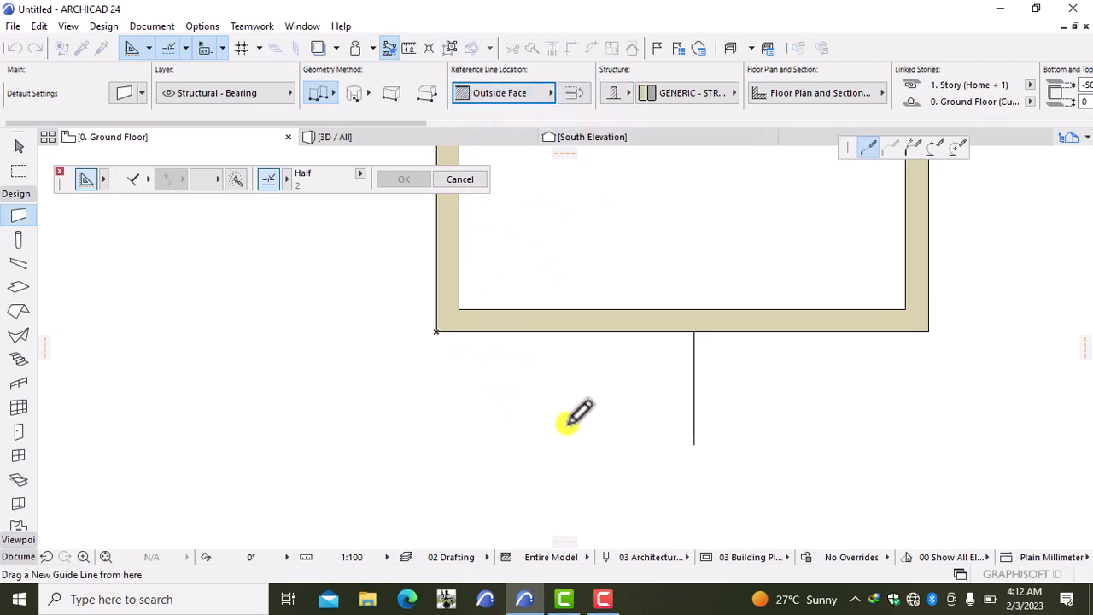
left_click(694, 443)
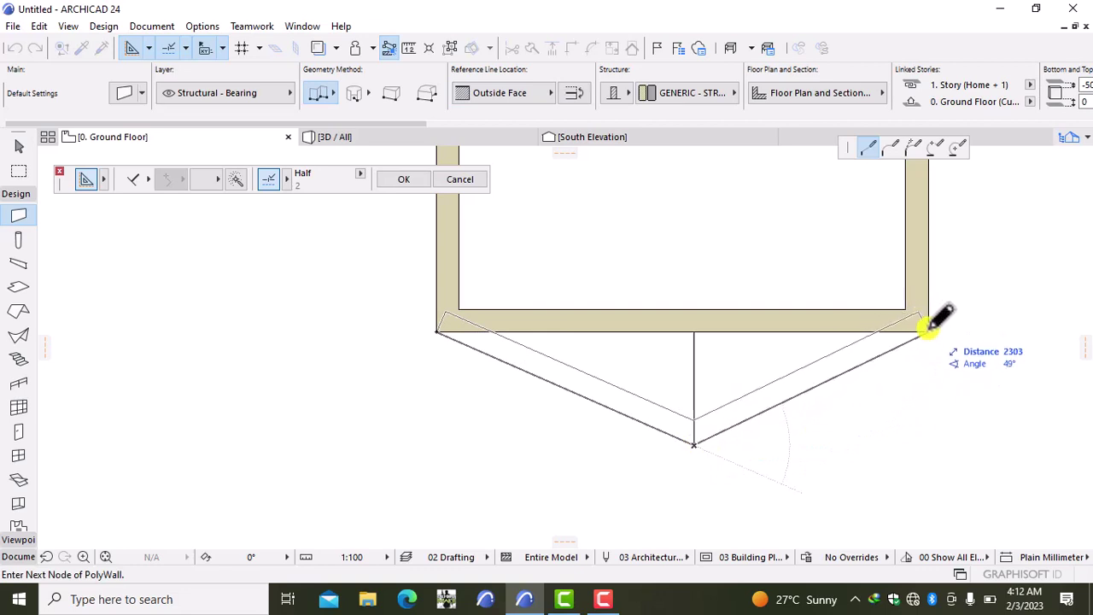
left_click(926, 331)
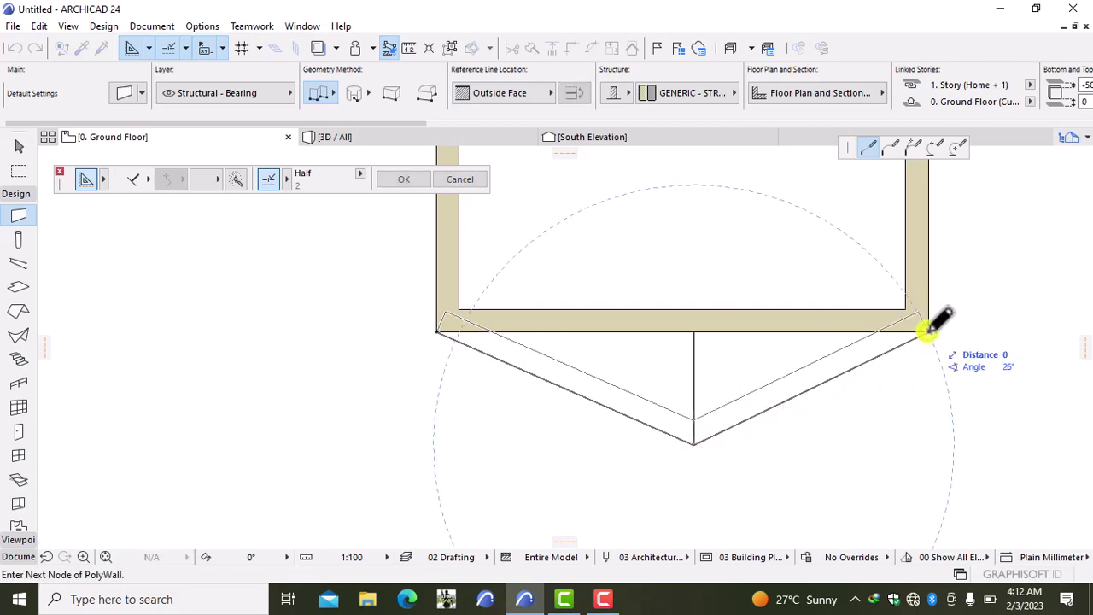
left_click(926, 331)
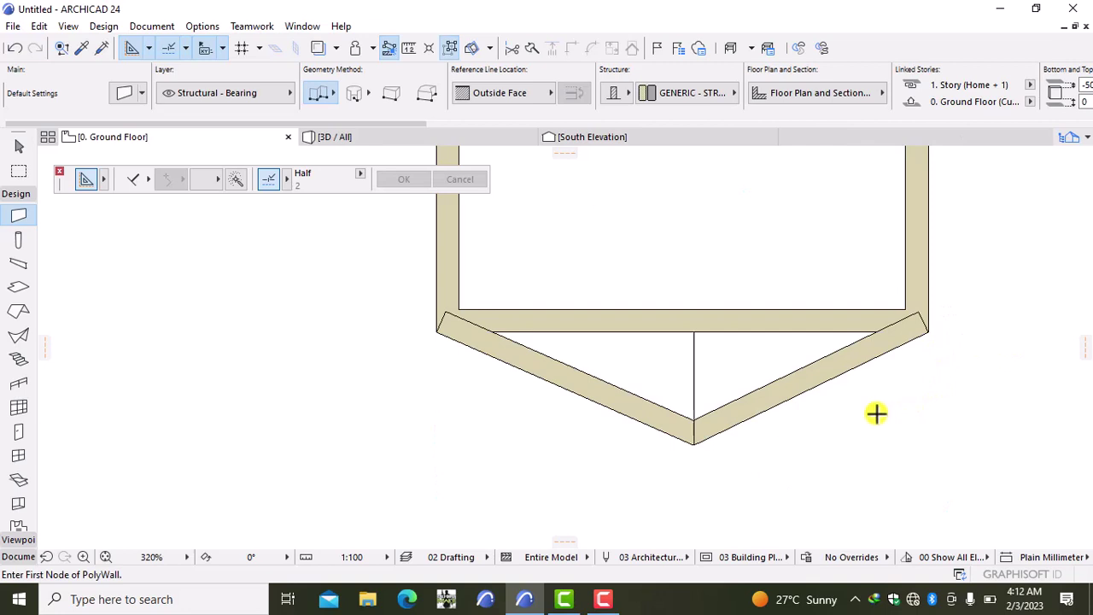
Delete the horizontal bottom wall above the two angled walls.
scroll(530, 333, "up", 2)
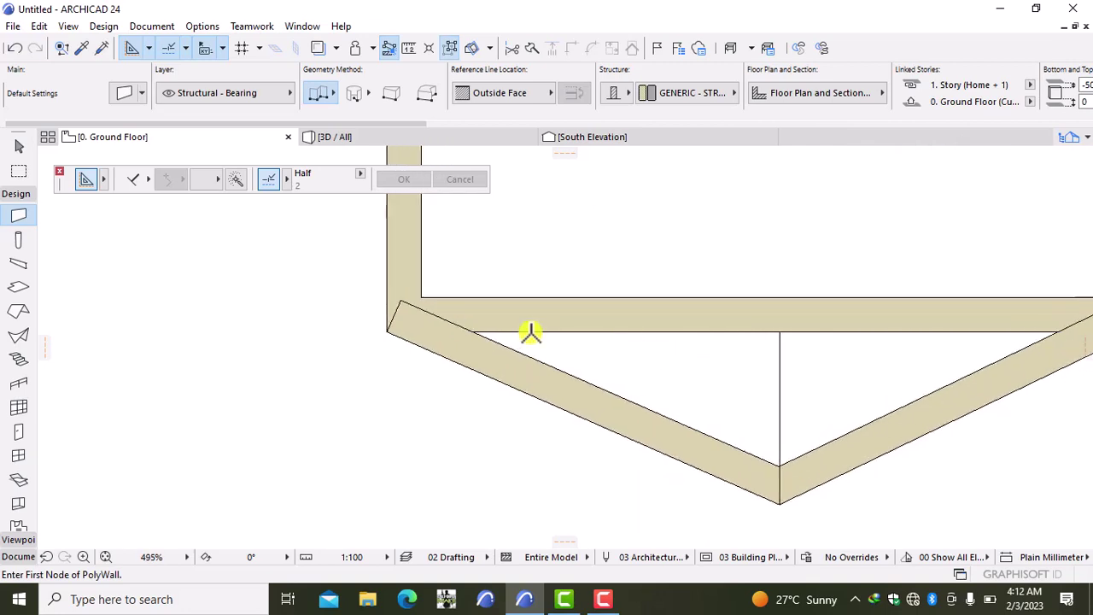
left_click(622, 333, "shift")
scroll(740, 356, "down", 2)
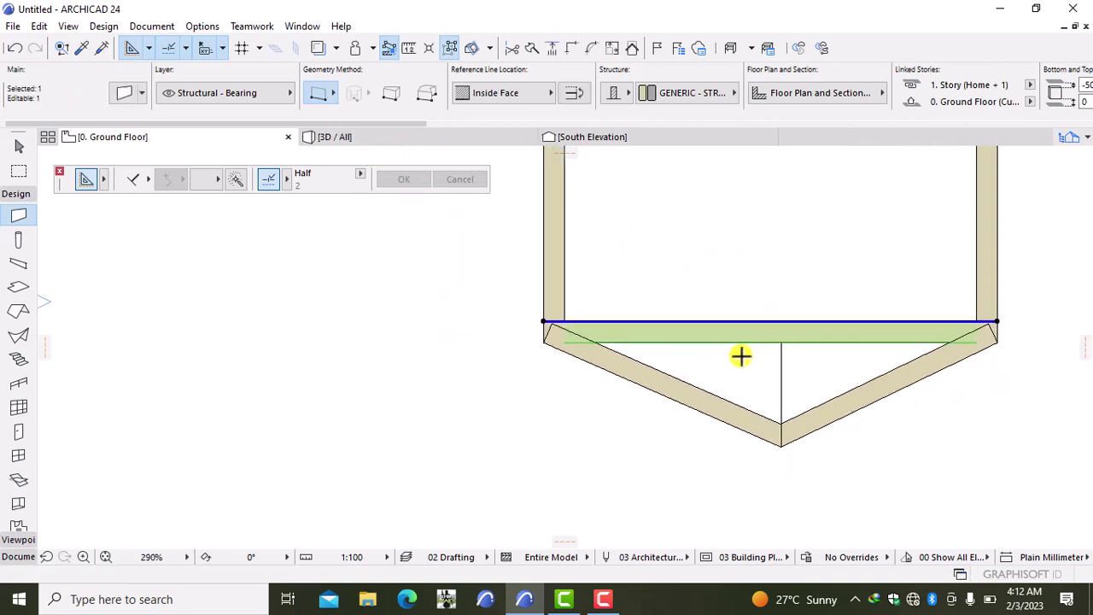
scroll(773, 365, "down", 1)
key("Delete")
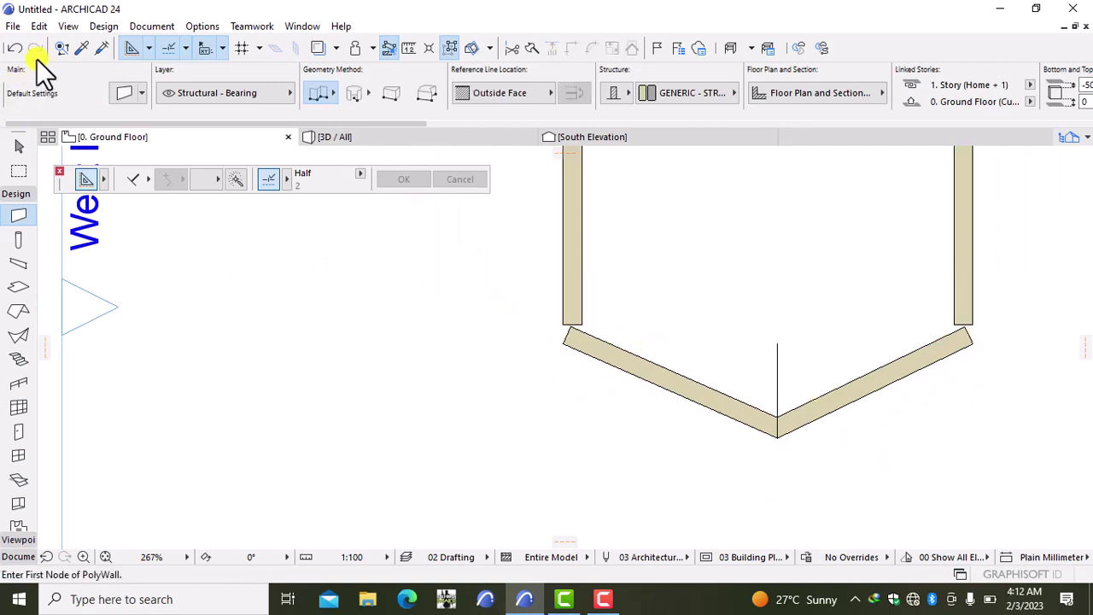
Undo the bottom wall deletion and the angled walls, and redo both operations.
left_click(15, 48)
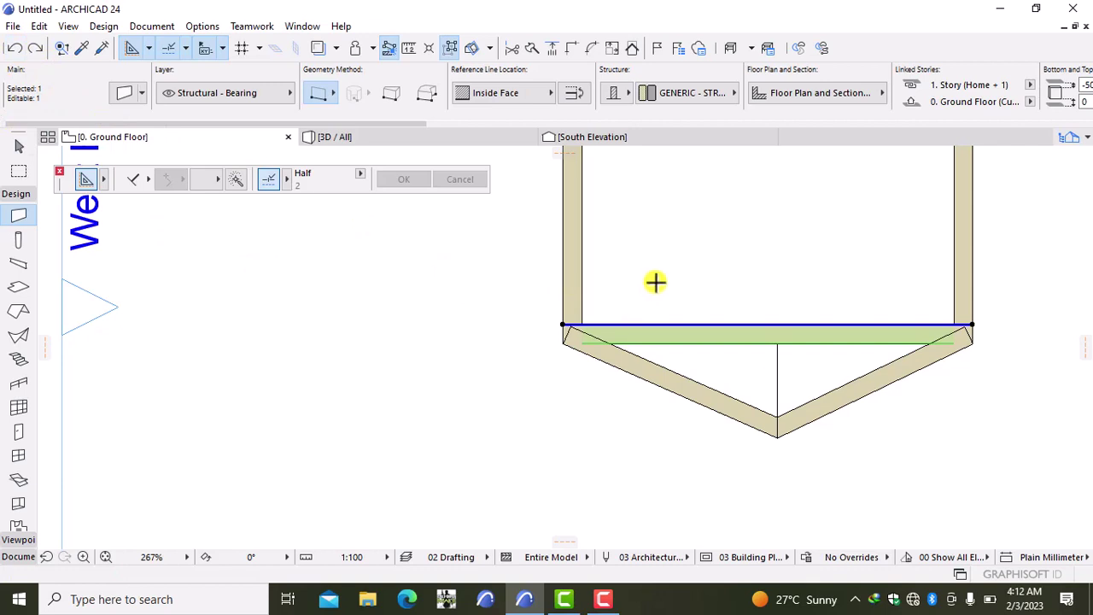
key("Escape")
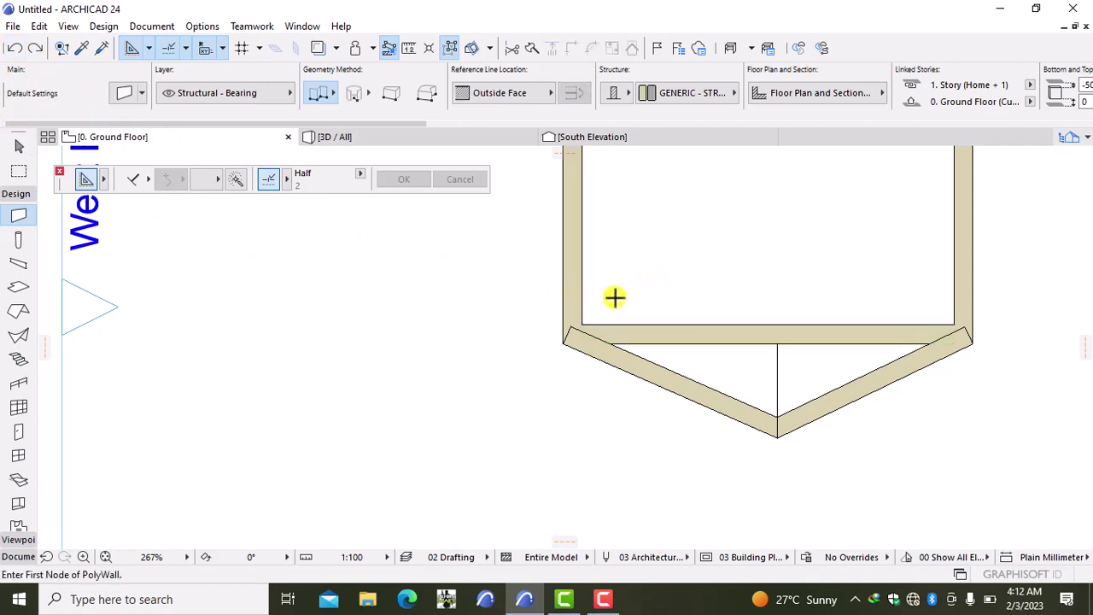
left_click(15, 49)
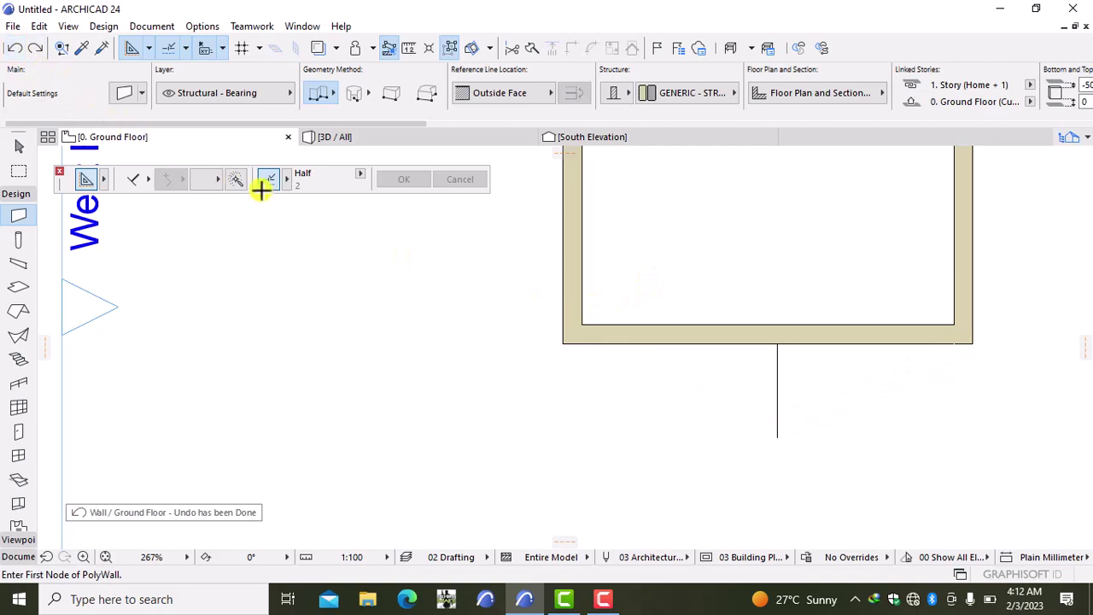
left_click(36, 49)
left_click(36, 48)
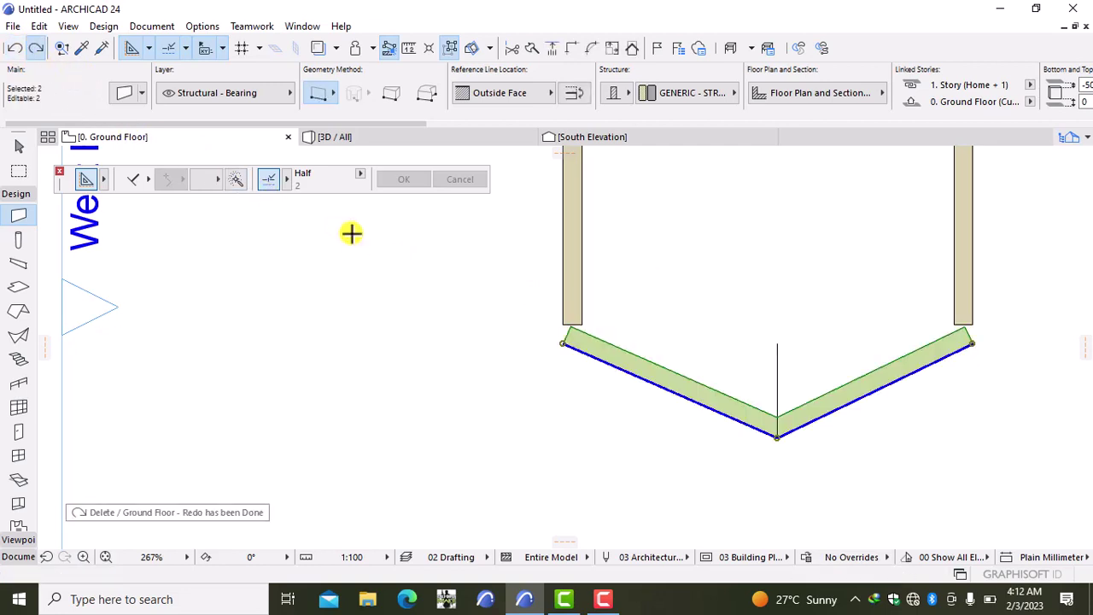
key("Escape")
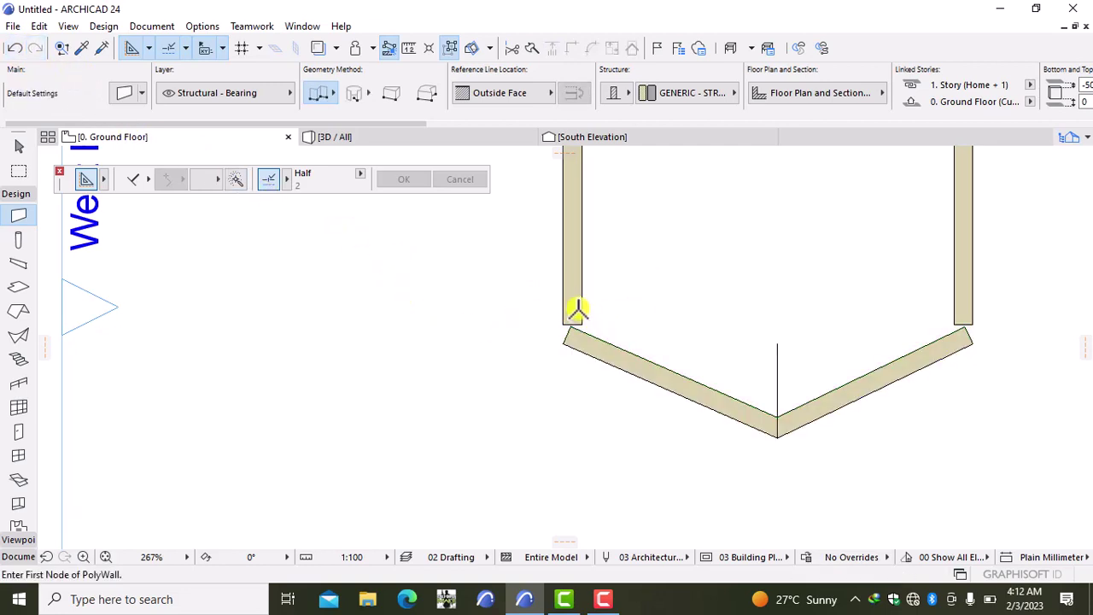
Extend the lower ends of both side walls down to the outer end corners of the angled walls.
left_click(578, 311, "shift")
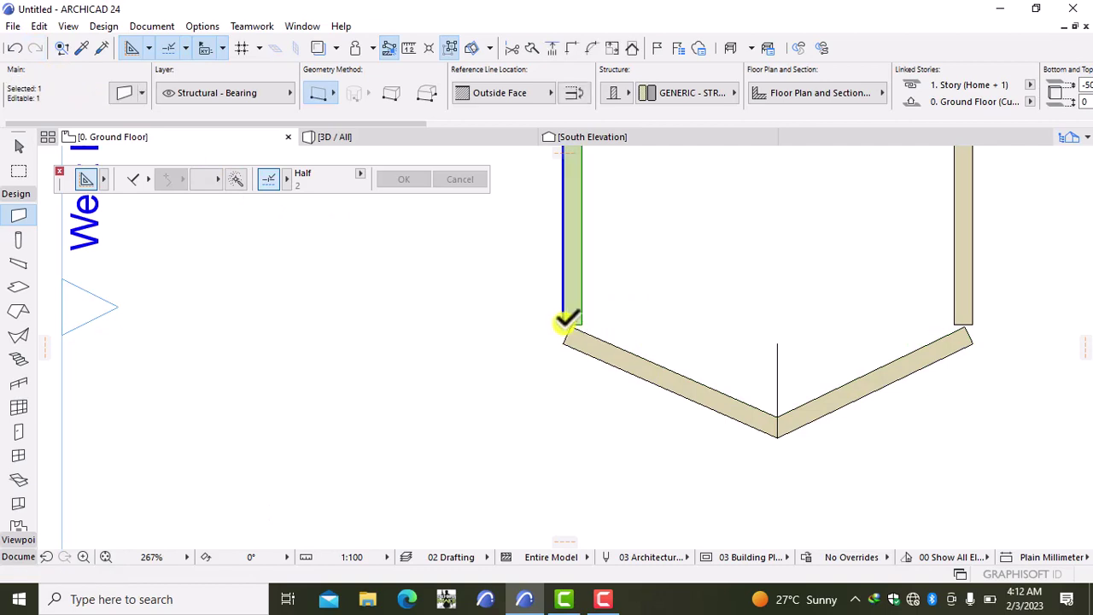
left_click(567, 319)
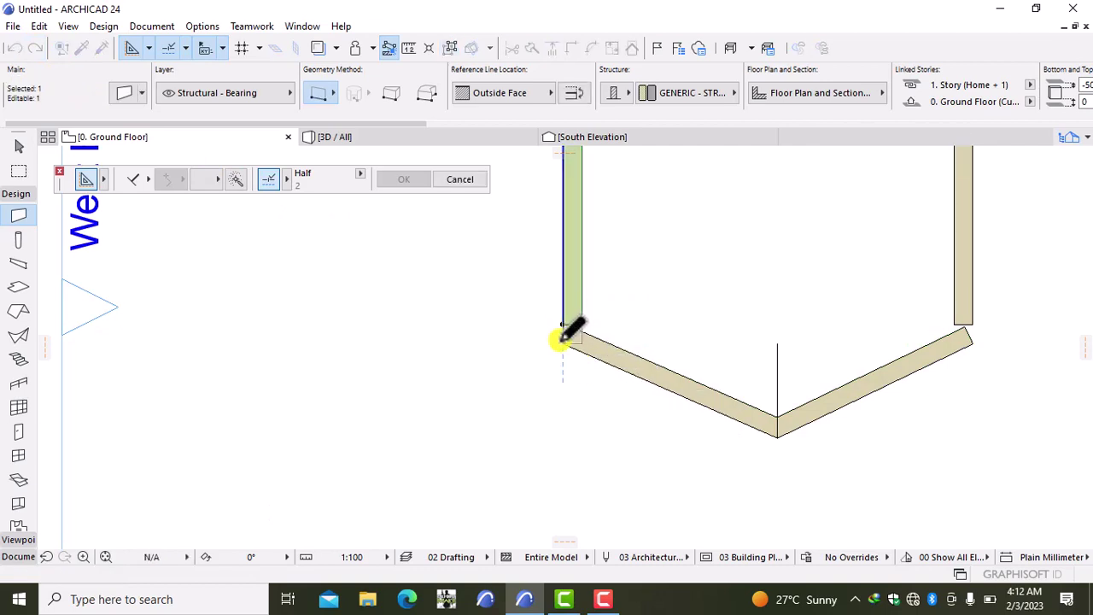
left_click(562, 337)
key("Escape")
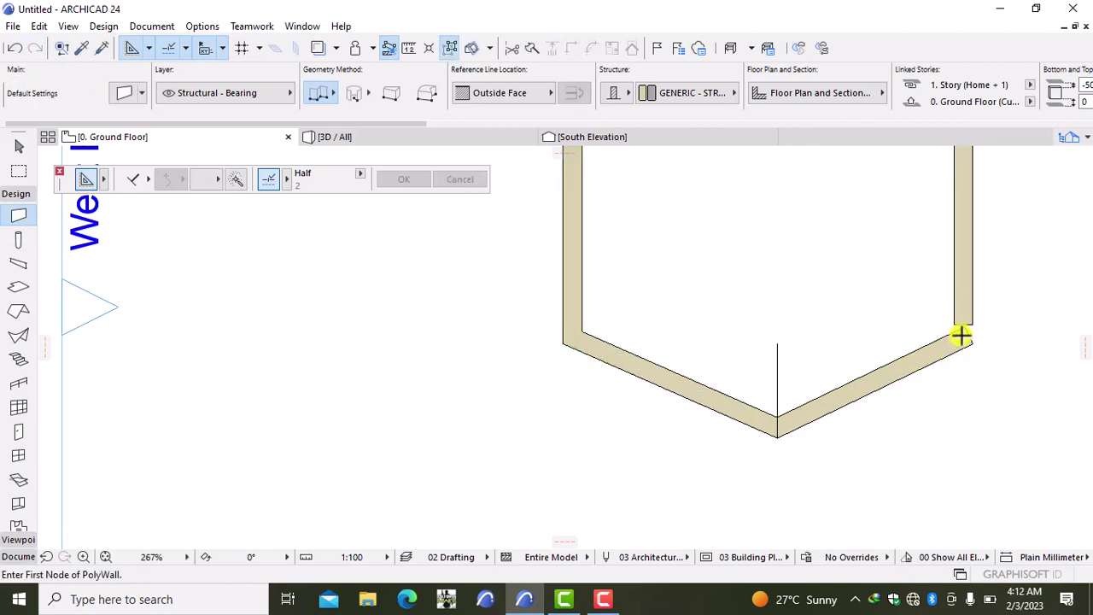
left_click(974, 318, "shift")
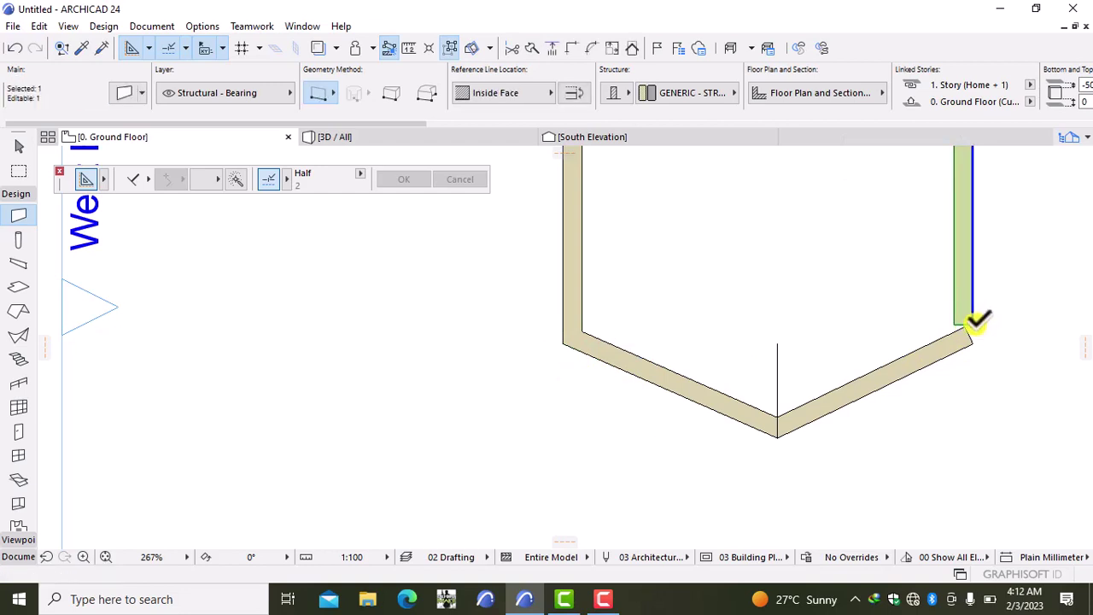
left_click(974, 320)
left_click(974, 340)
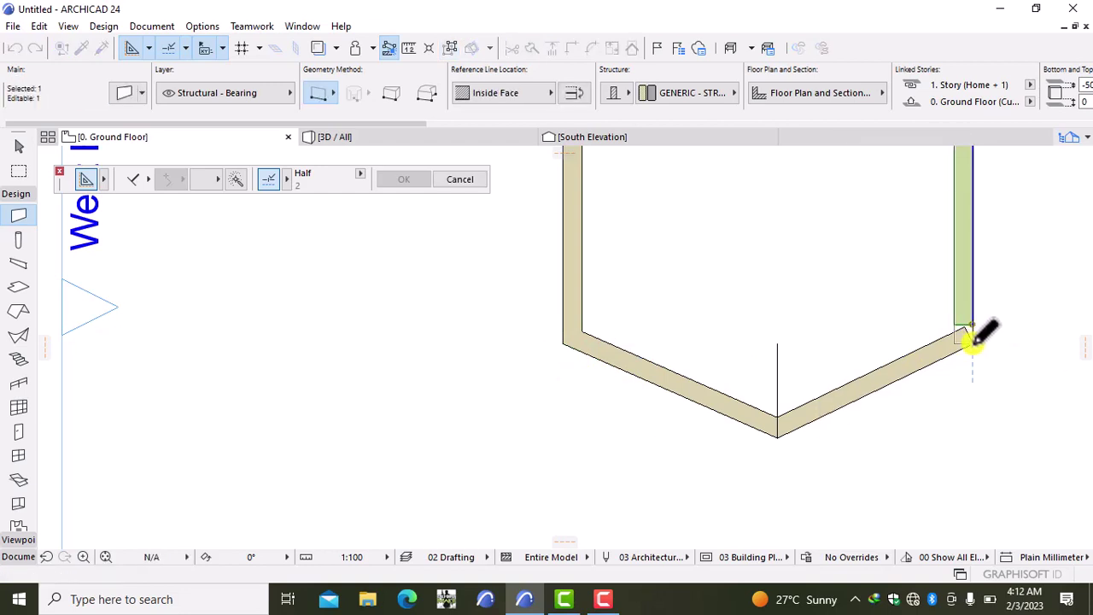
Stretch the right wall's lower end straight down to a wall length of 9300 mm.
left_click(974, 341)
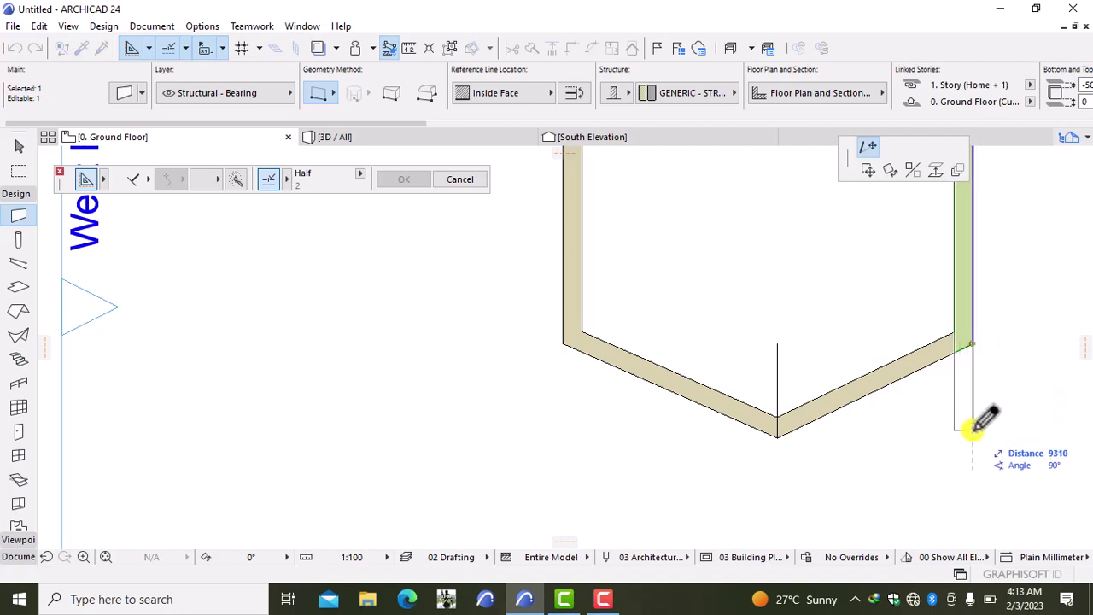
type("9300")
key("Return")
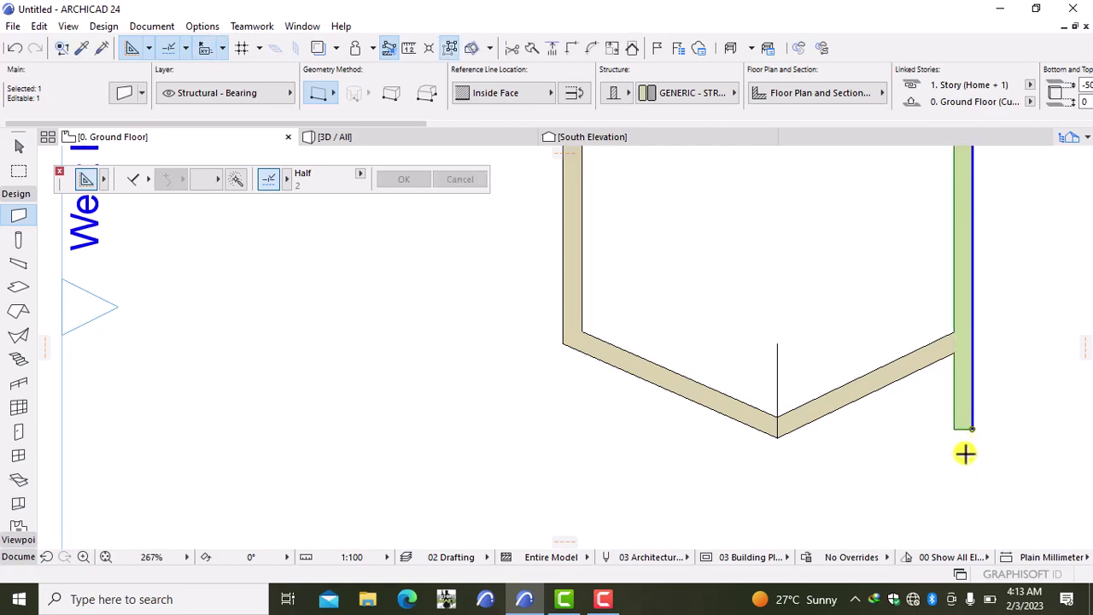
key("Escape")
Delete the vertical guide line above the angled walls' tip and the short stray line beside the right wall.
middle_click_drag(996, 461, 659, 456)
scroll(683, 447, "down", 3)
scroll(687, 440, "up", 4)
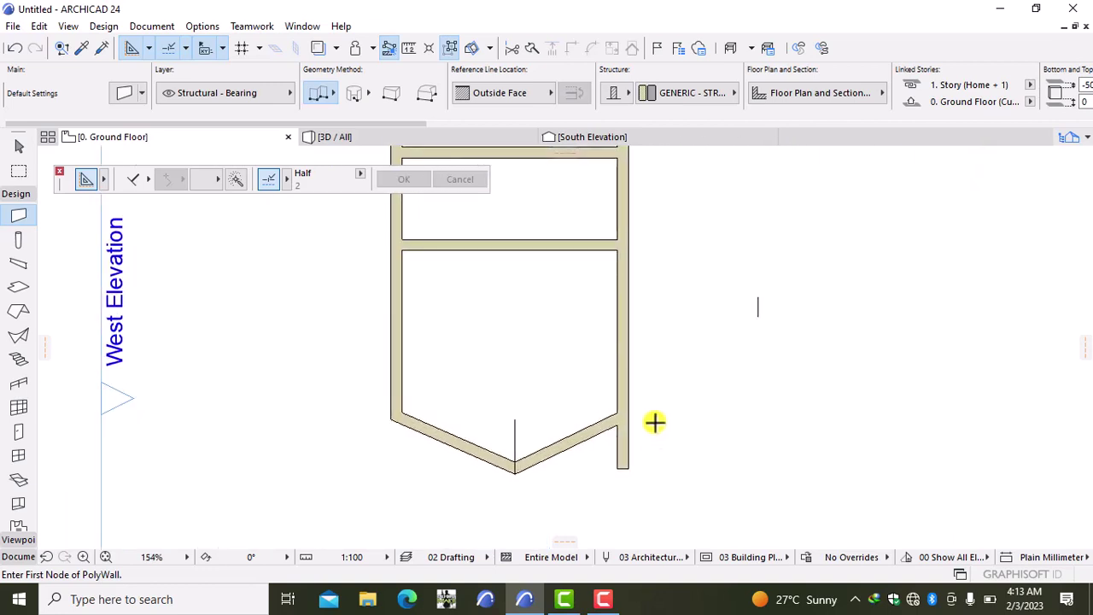
left_click(516, 420)
key("Escape")
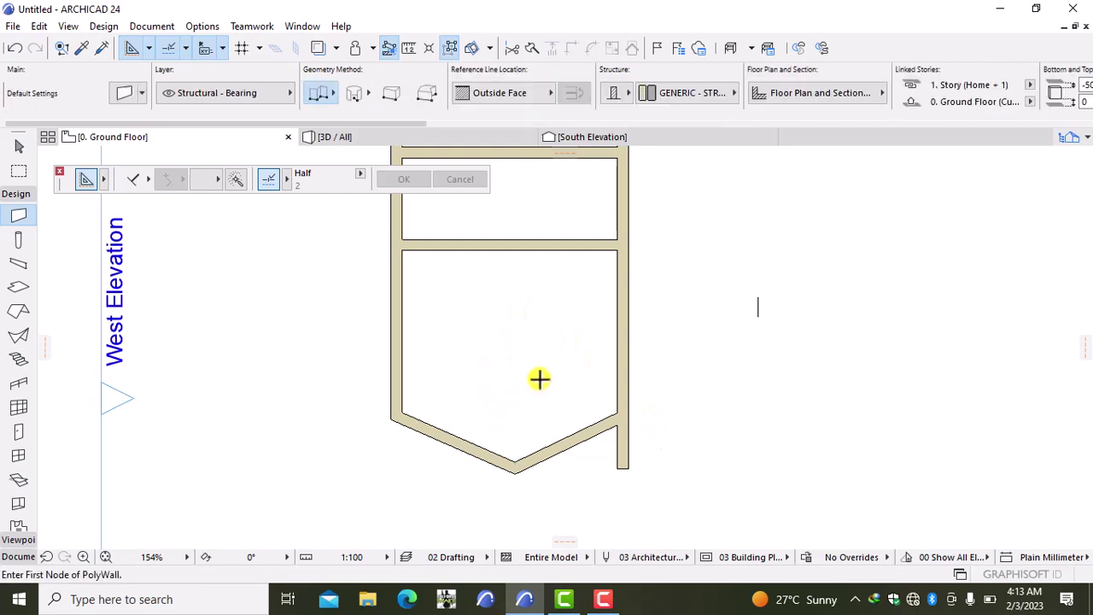
scroll(536, 379, "down", 2)
scroll(646, 329, "up", 1)
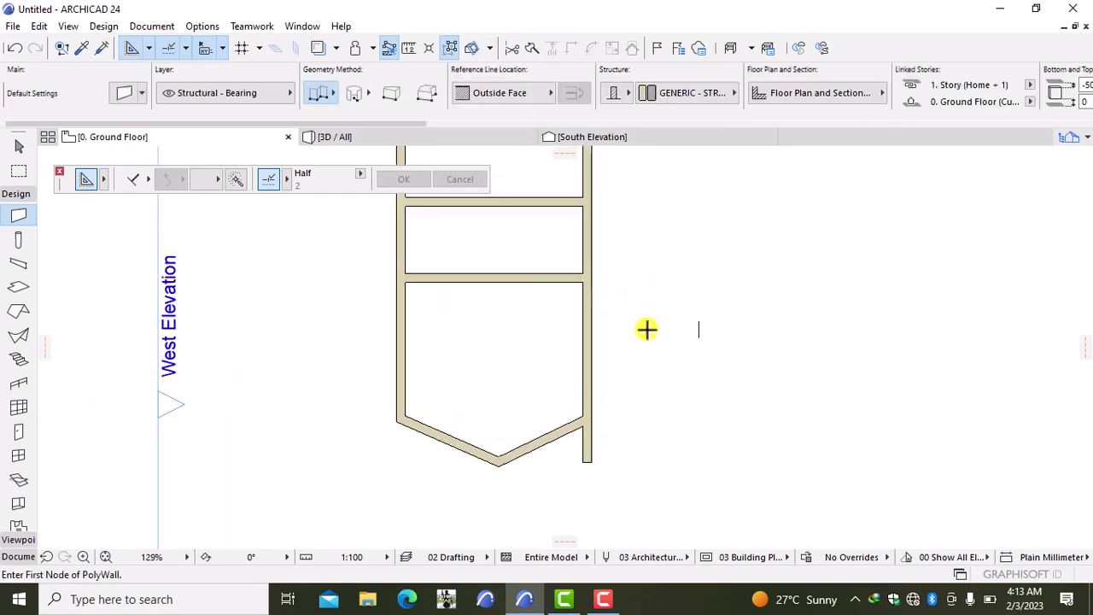
scroll(649, 325, "up", 1)
left_click(707, 328)
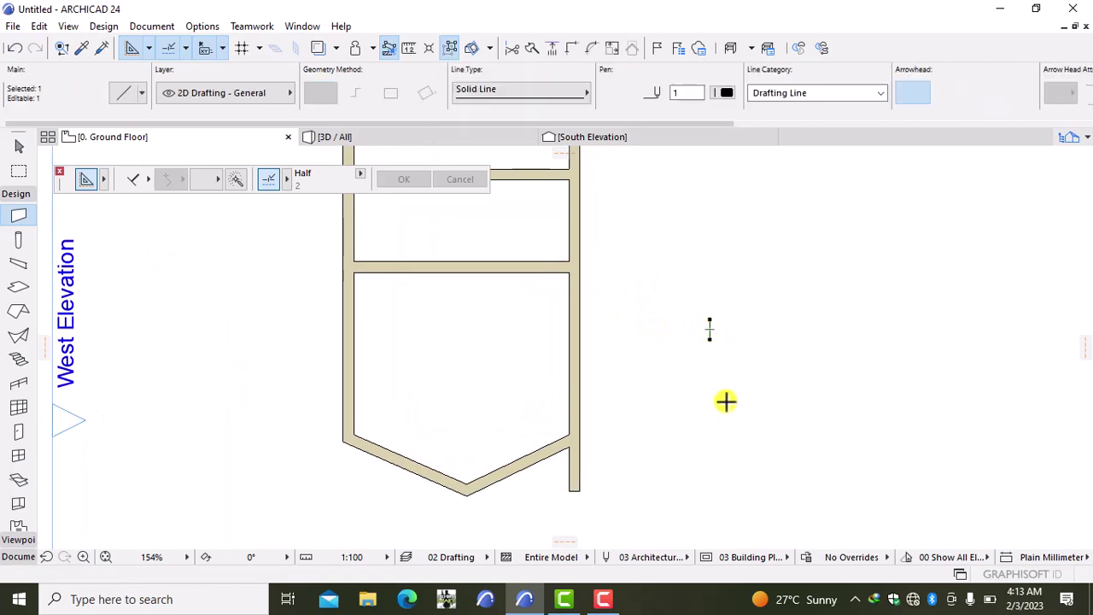
key("Delete")
Start a new wall on the outer face of the right wall, 1000 mm below the plan's upper right corner.
scroll(680, 368, "down", 3)
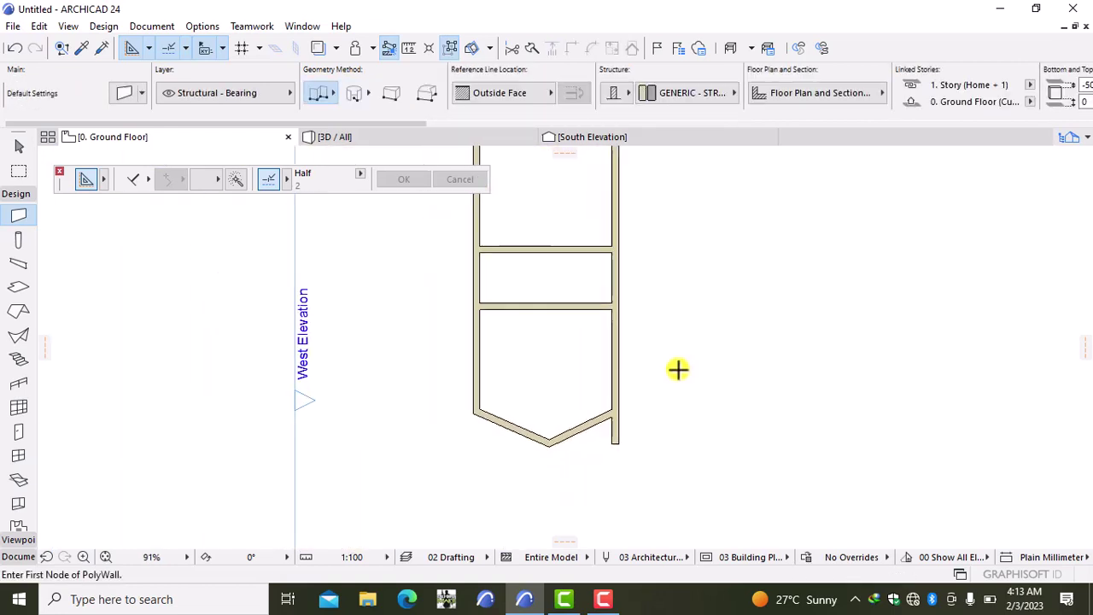
middle_click_drag(666, 319, 654, 473)
scroll(579, 367, "up", 2)
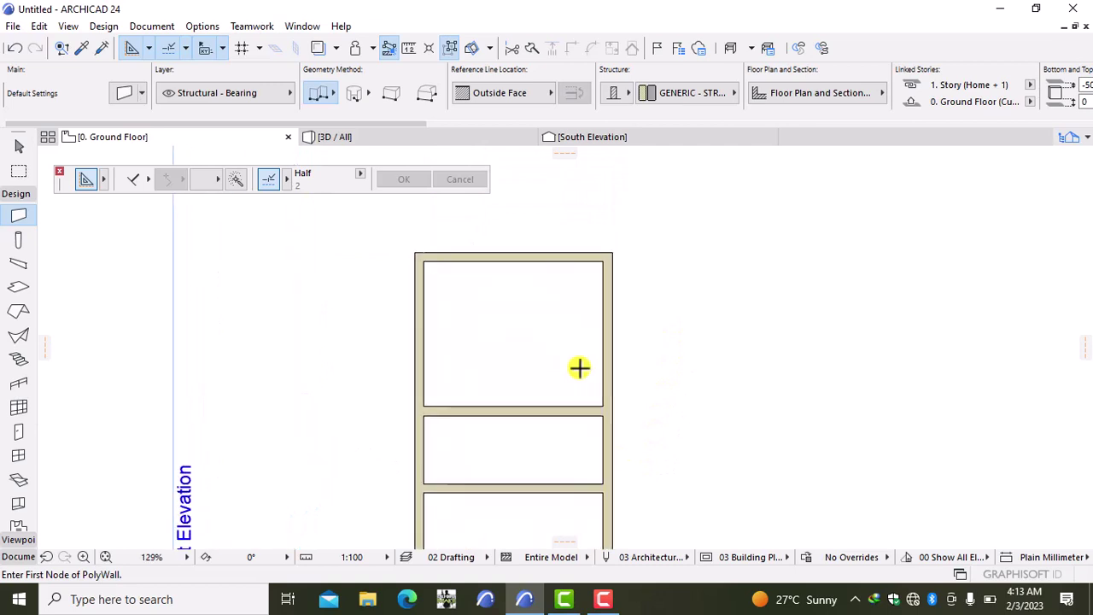
middle_click_drag(579, 367, 559, 450)
scroll(555, 374, "up", 2)
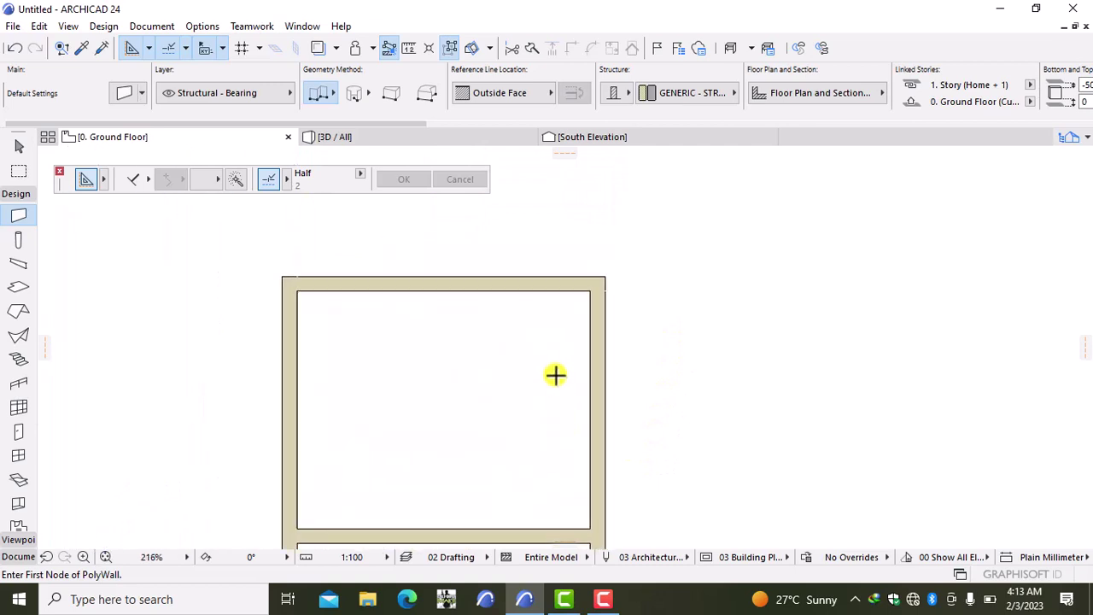
middle_click_drag(555, 374, 526, 449)
scroll(577, 333, "up", 3)
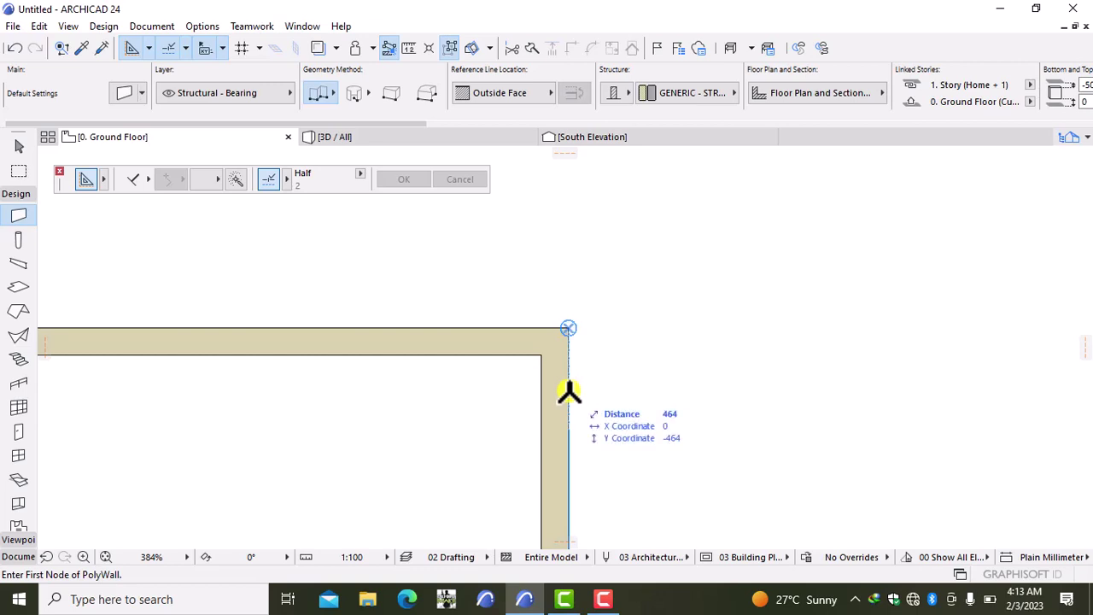
type("1000")
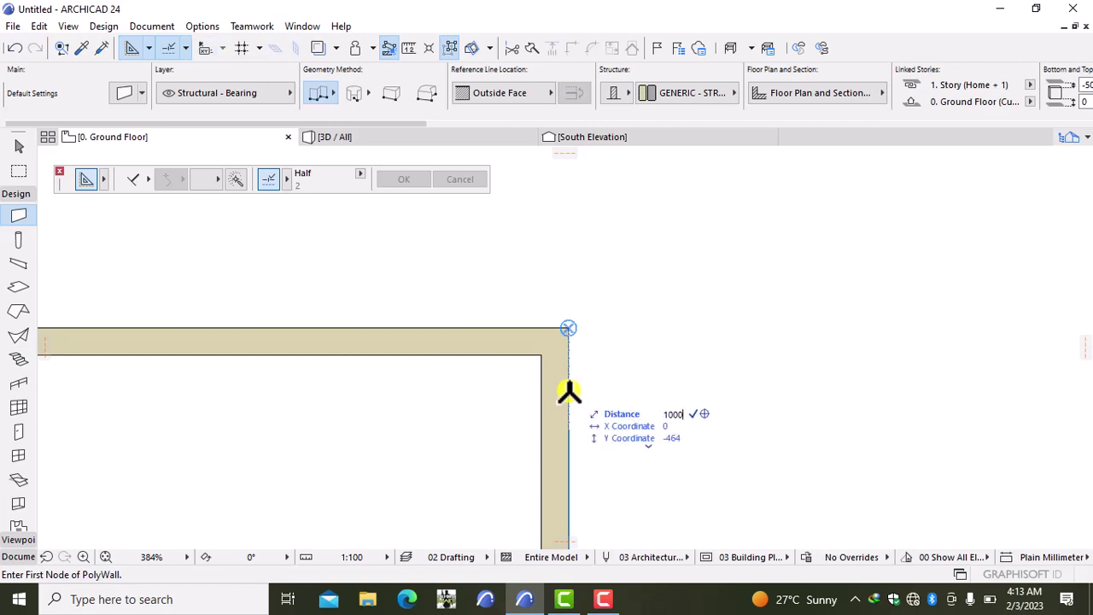
key("Return")
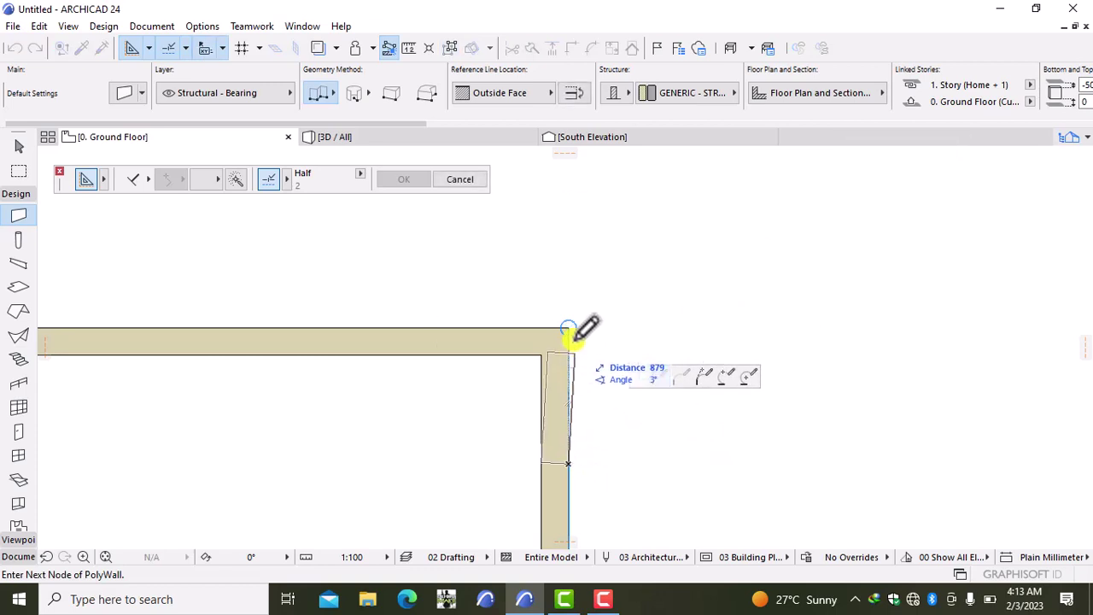
Set the wall's reference line to Inside Face and draw its first segment 4750 mm horizontally away from the right wall.
left_click(551, 93)
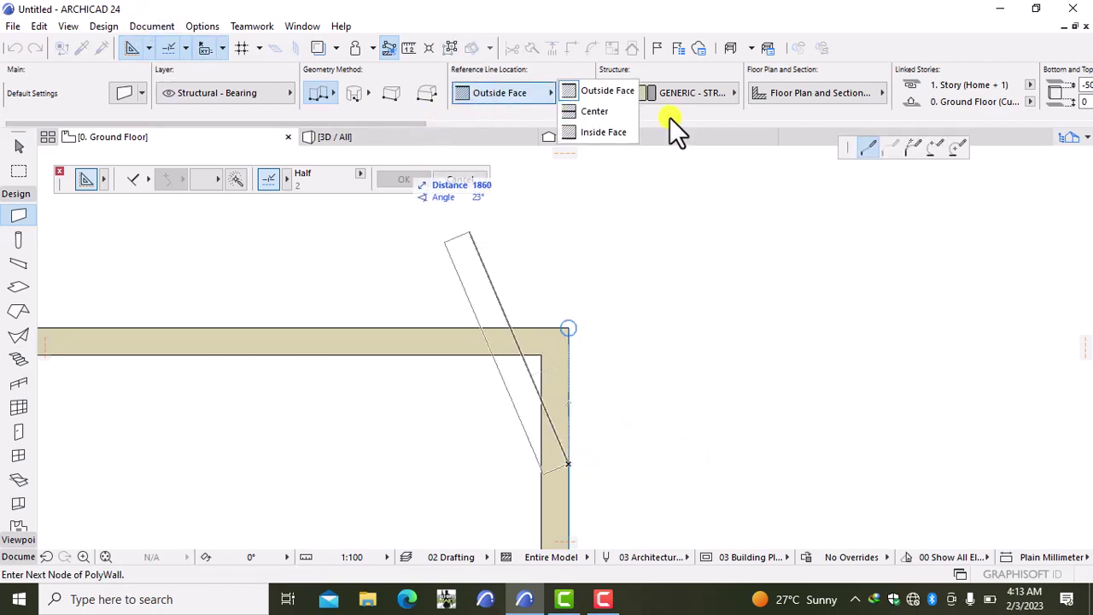
left_click(614, 128)
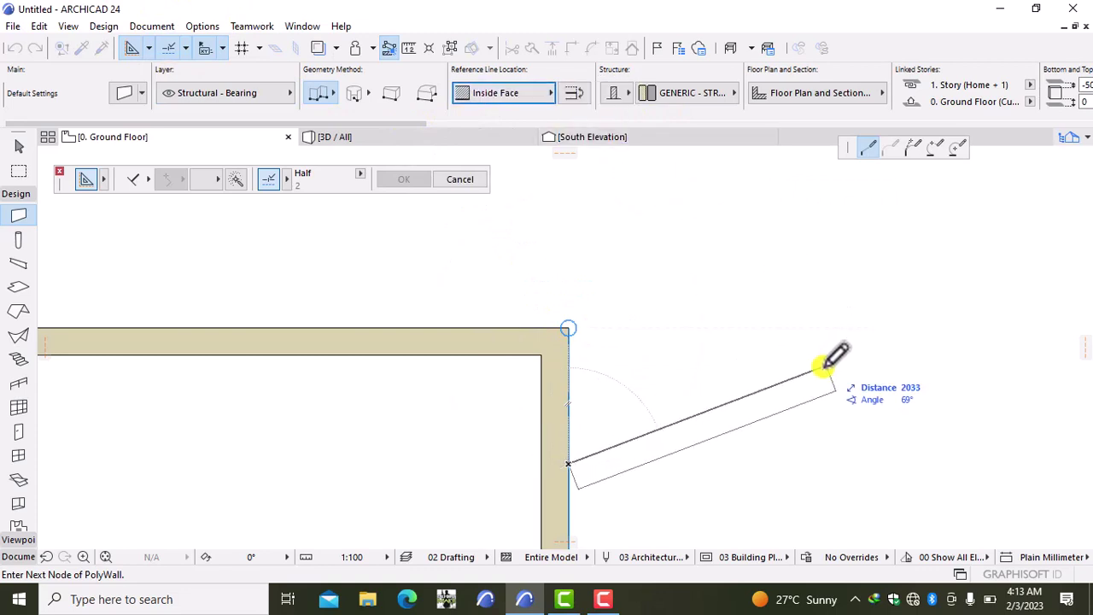
scroll(804, 459, "down", 1)
middle_click_drag(798, 461, 689, 382)
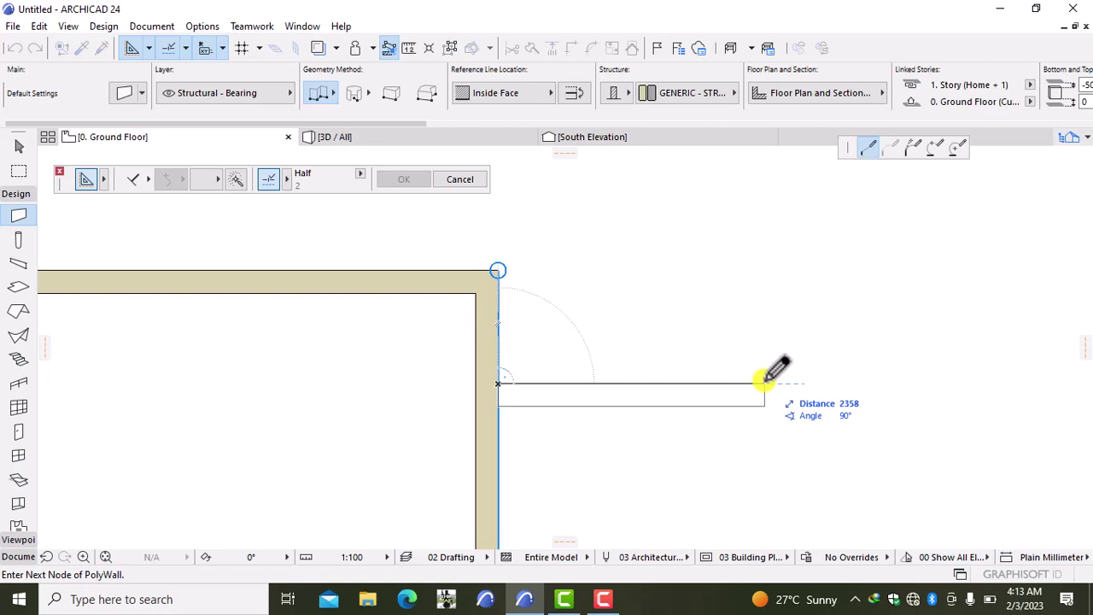
type("475")
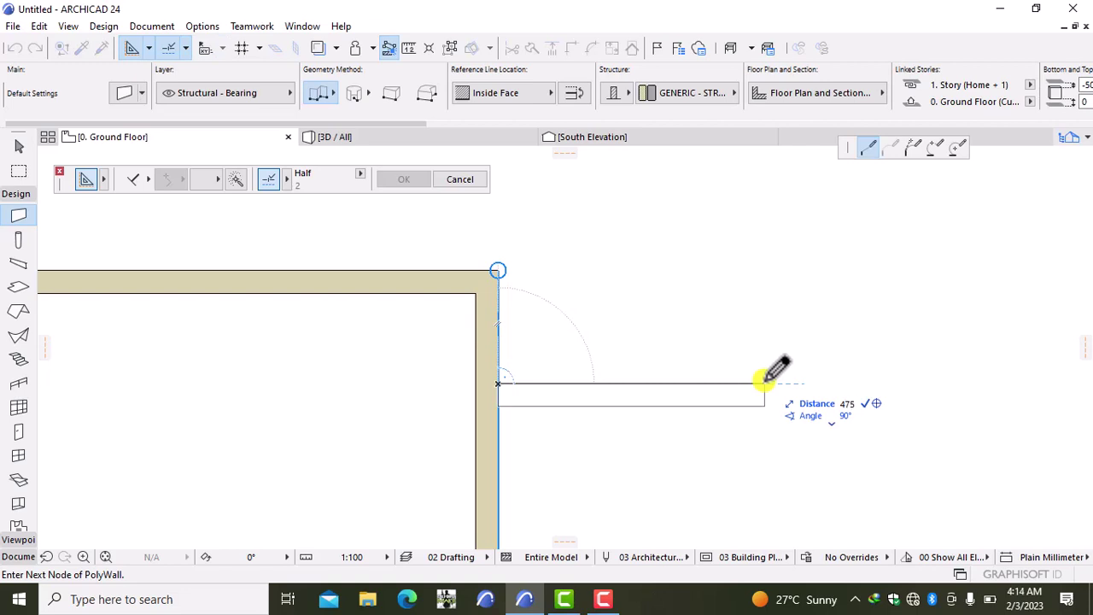
type("0")
key("Return")
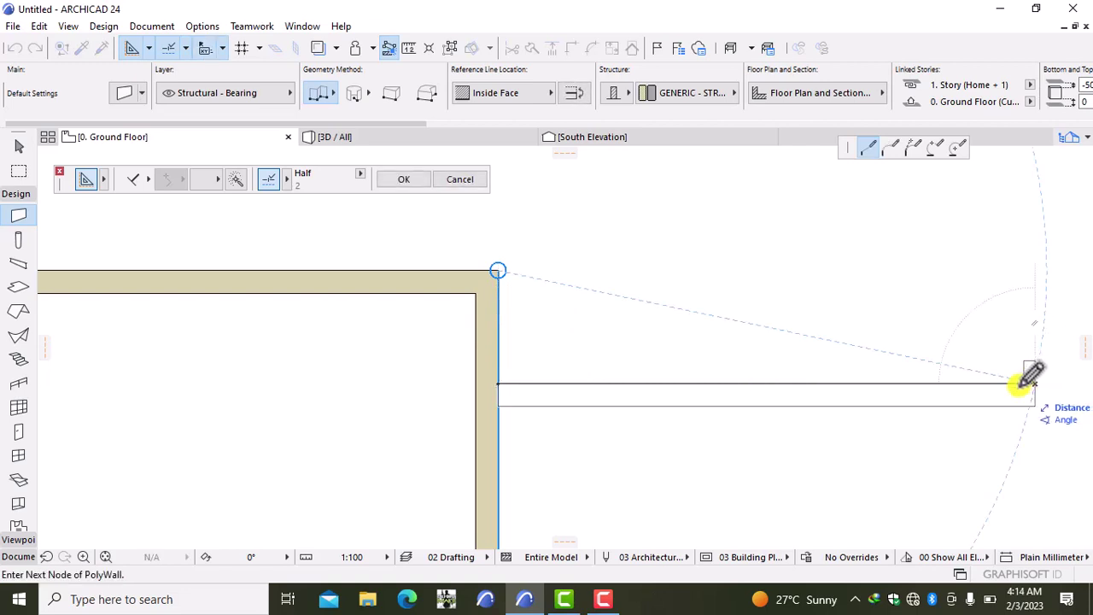
Continue the wall straight down level with the right wall's lower end, and close it horizontally back to that wall's outer corner.
scroll(1024, 380, "down", 3)
middle_click_drag(858, 414, 517, 281)
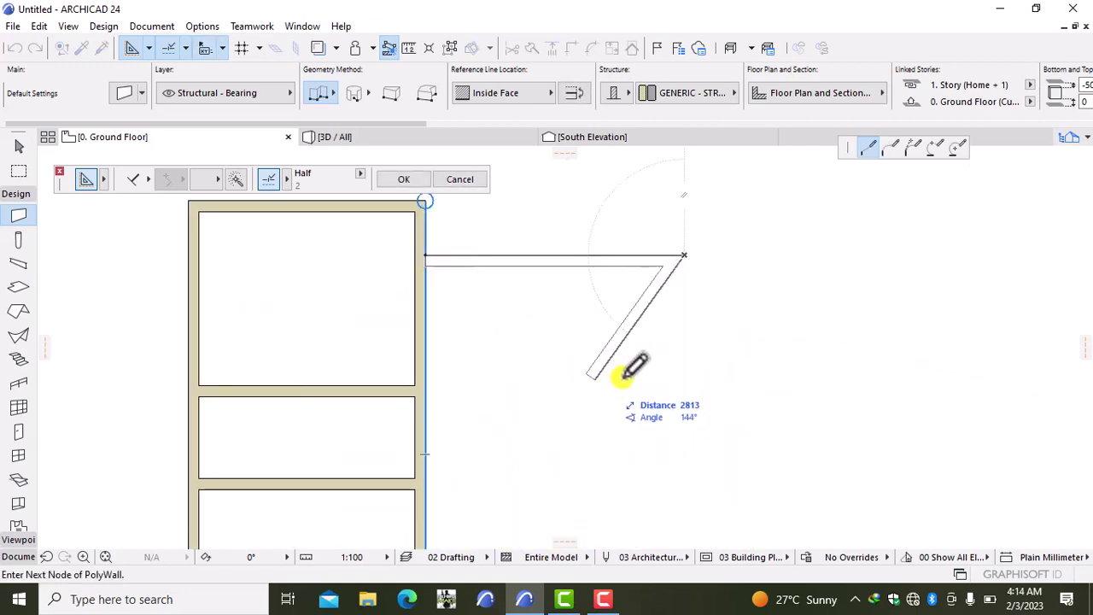
middle_click_drag(681, 396, 668, 334)
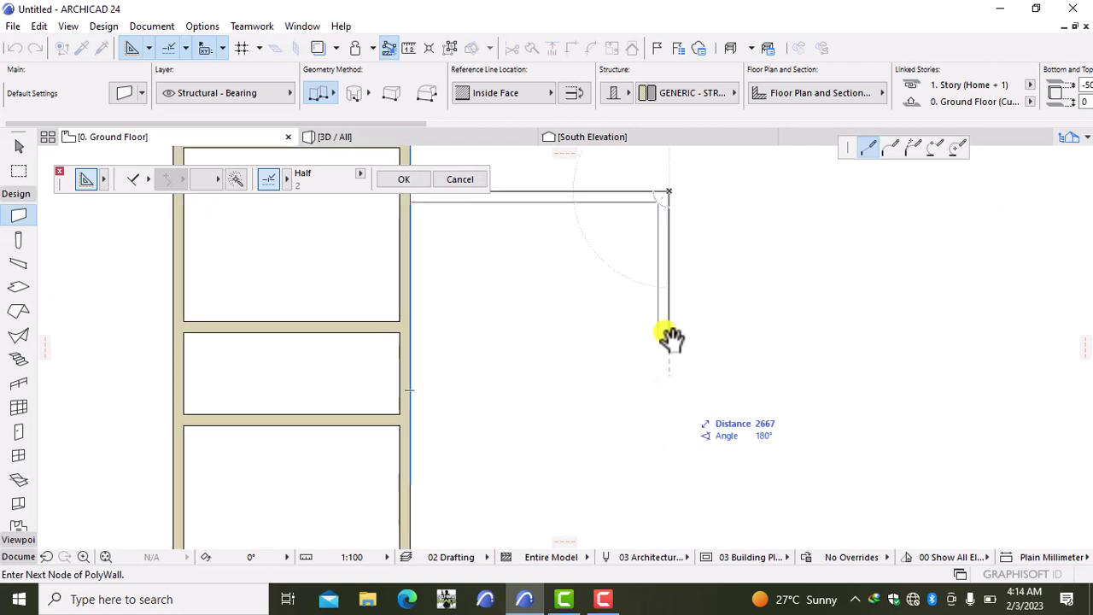
middle_click_drag(674, 452, 675, 371)
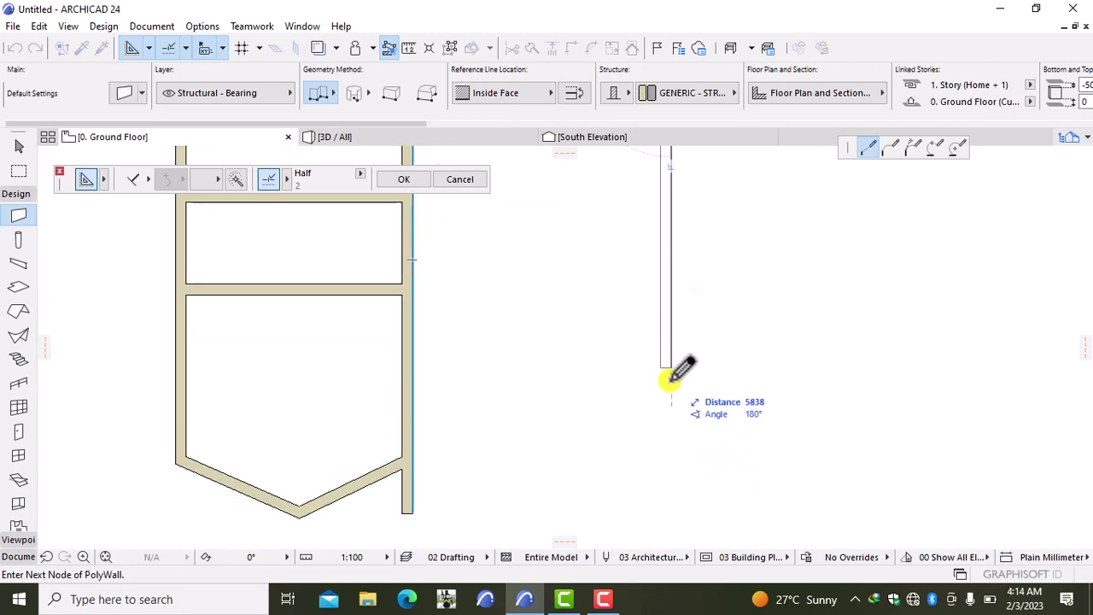
left_click(413, 511)
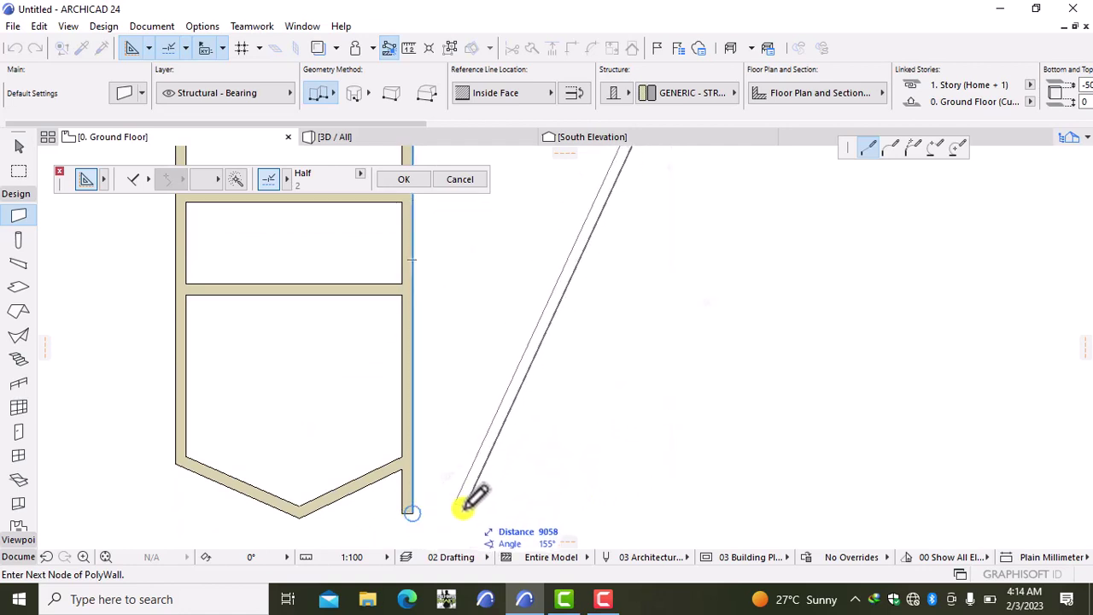
middle_click_drag(462, 507, 449, 473)
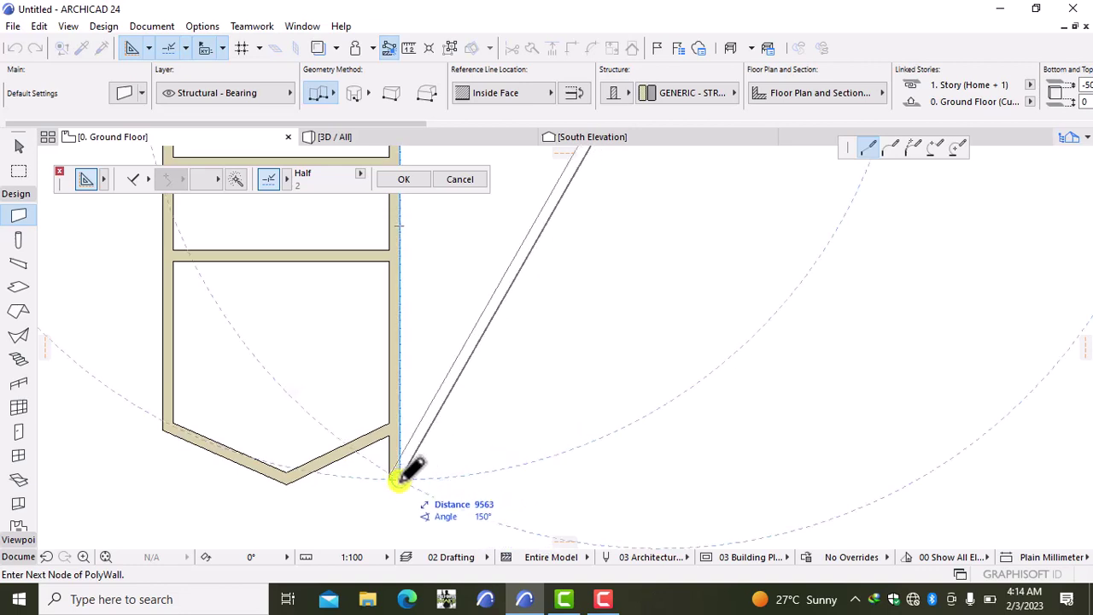
scroll(404, 471, "up", 3)
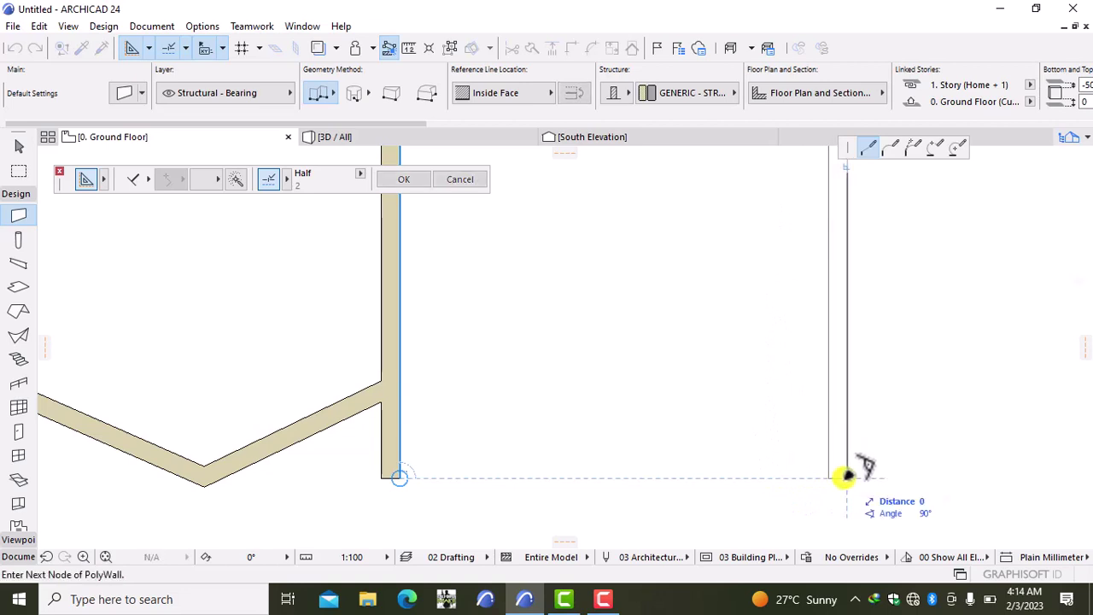
left_click(845, 476)
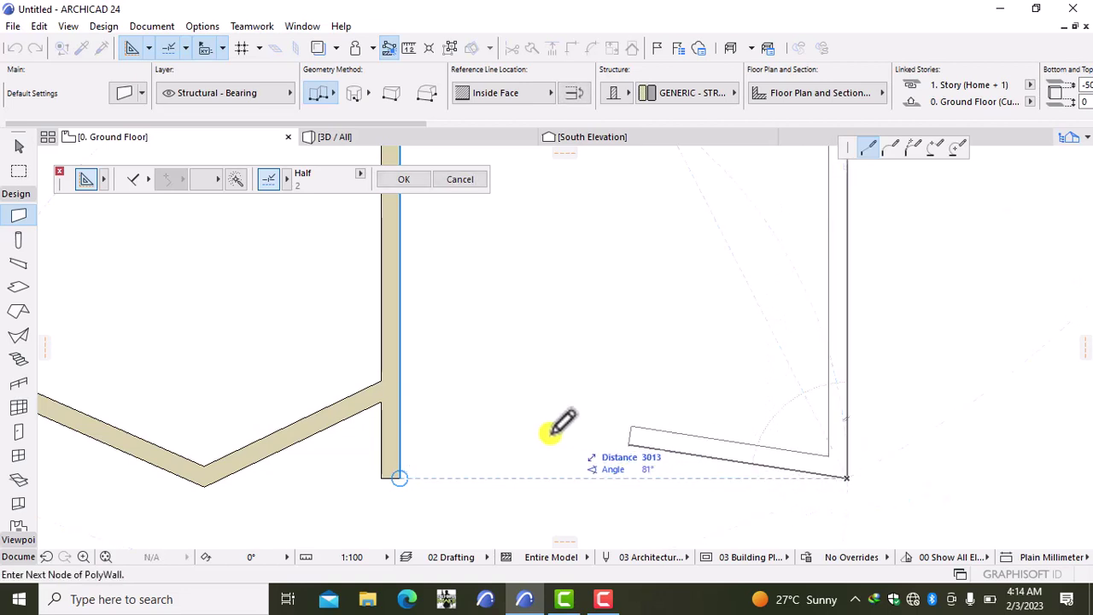
left_click(400, 474)
left_click(400, 475)
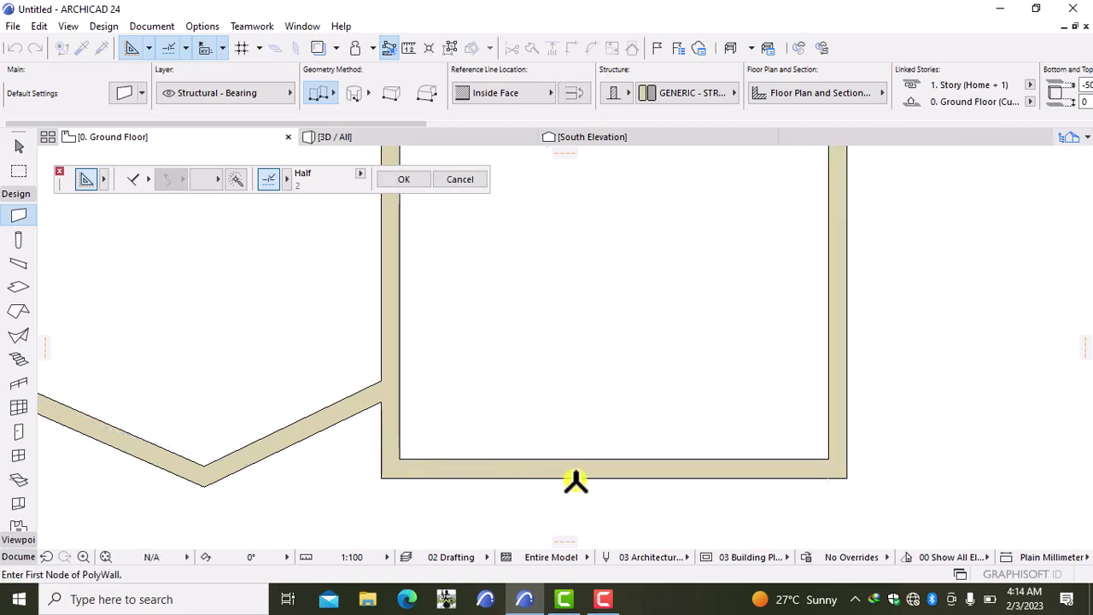
Reduce the default thickness for new walls in the wall settings.
scroll(654, 498, "down", 2)
middle_click_drag(659, 500, 613, 488)
scroll(613, 488, "up", 4)
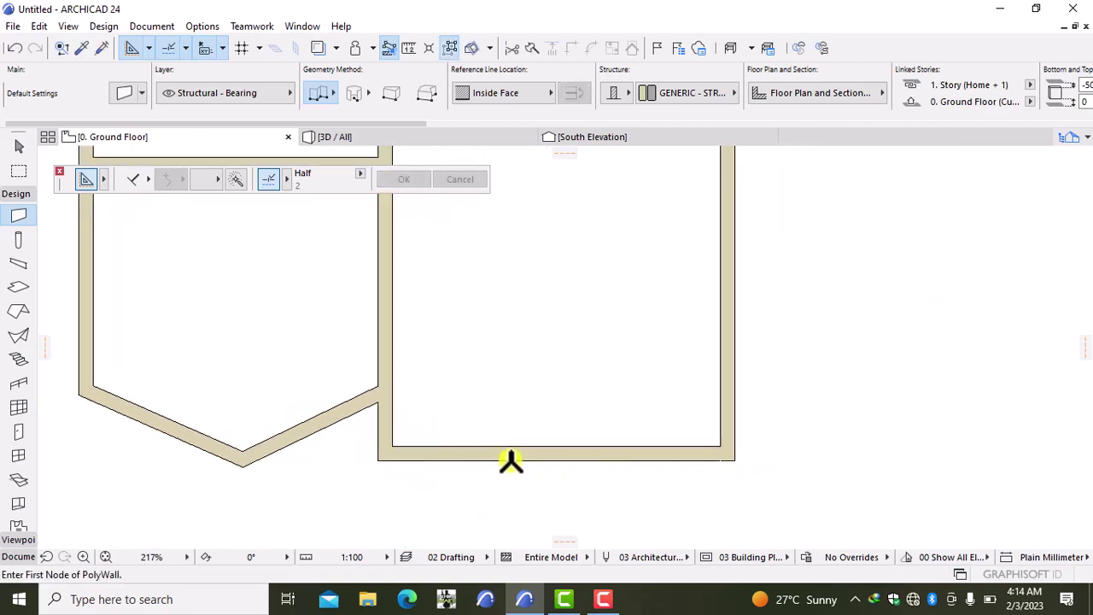
scroll(346, 484, "down", 6)
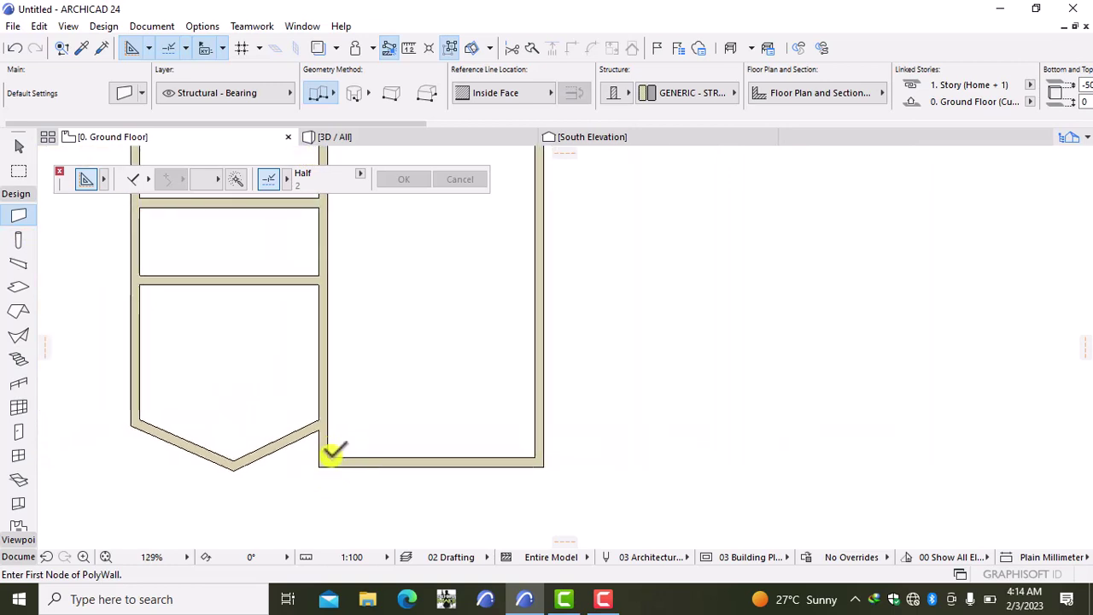
middle_click_drag(367, 492, 425, 466)
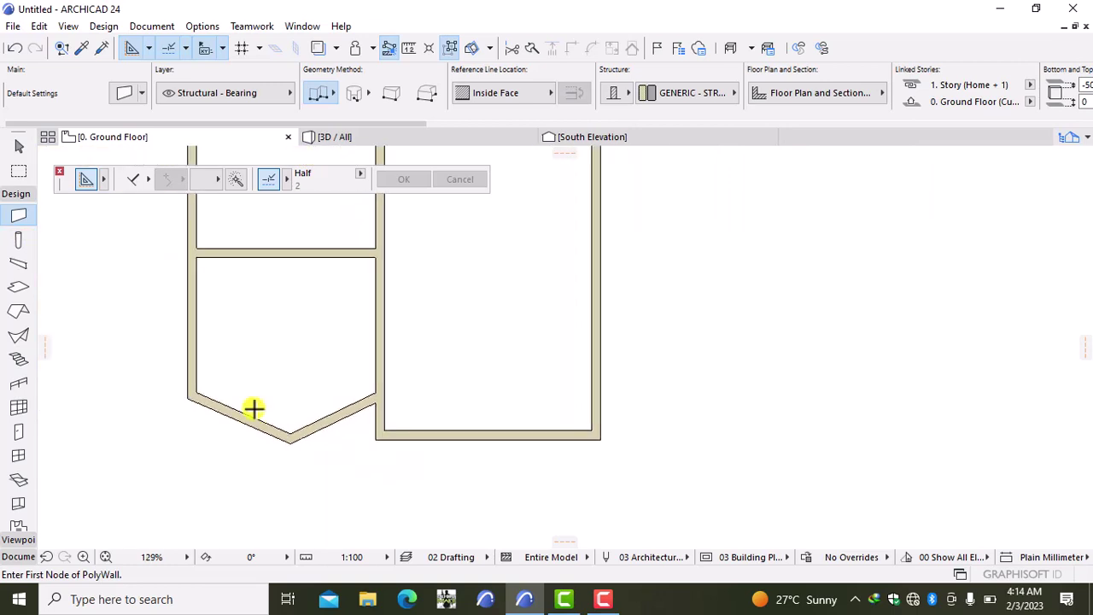
double_click(17, 218)
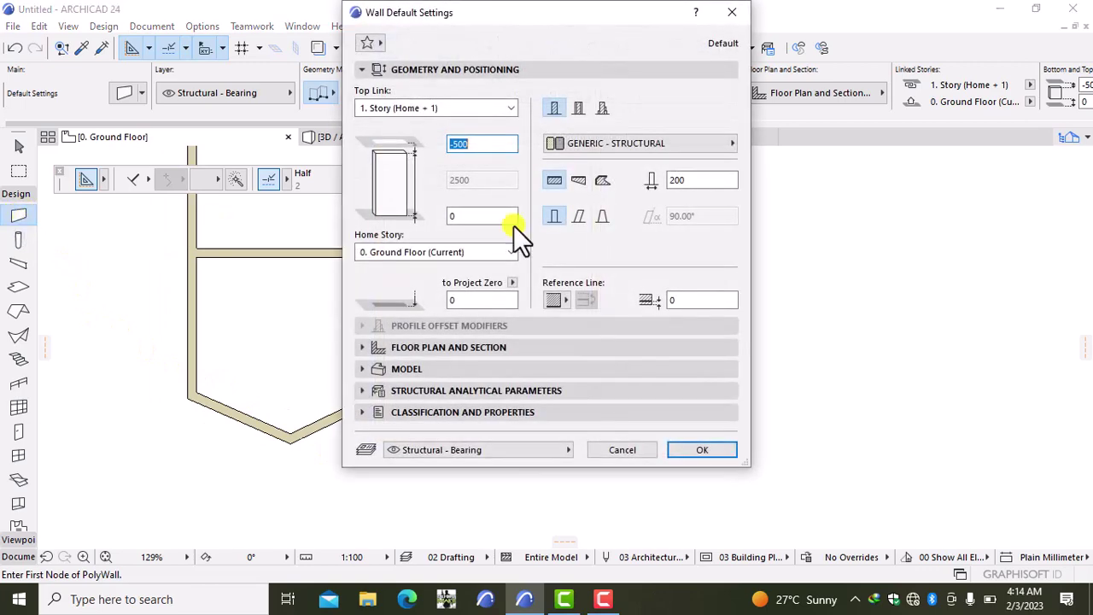
left_click(703, 451)
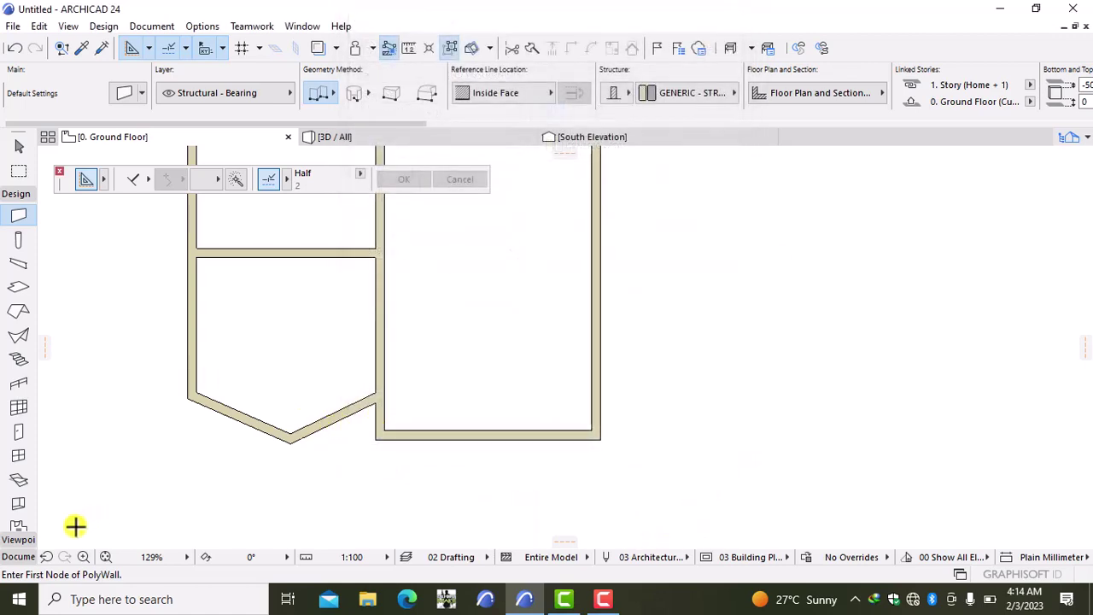
Draw a short vertical guide line across the new room's lower wall, 150 mm from the room's lower left inner corner.
left_click(16, 557)
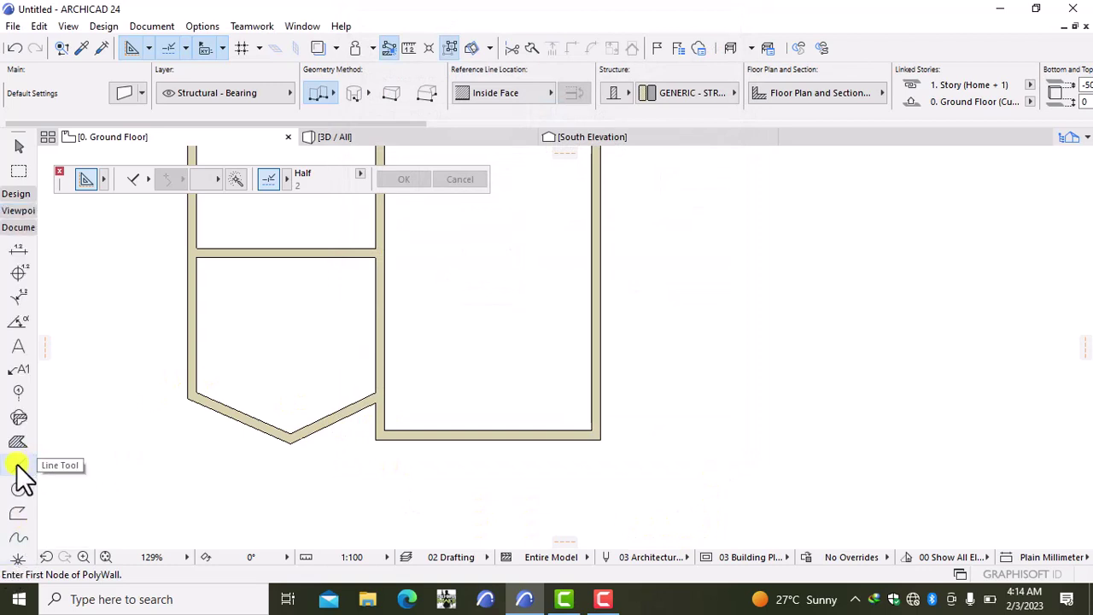
left_click(18, 465)
scroll(418, 446, "up", 2)
scroll(418, 446, "up", 8)
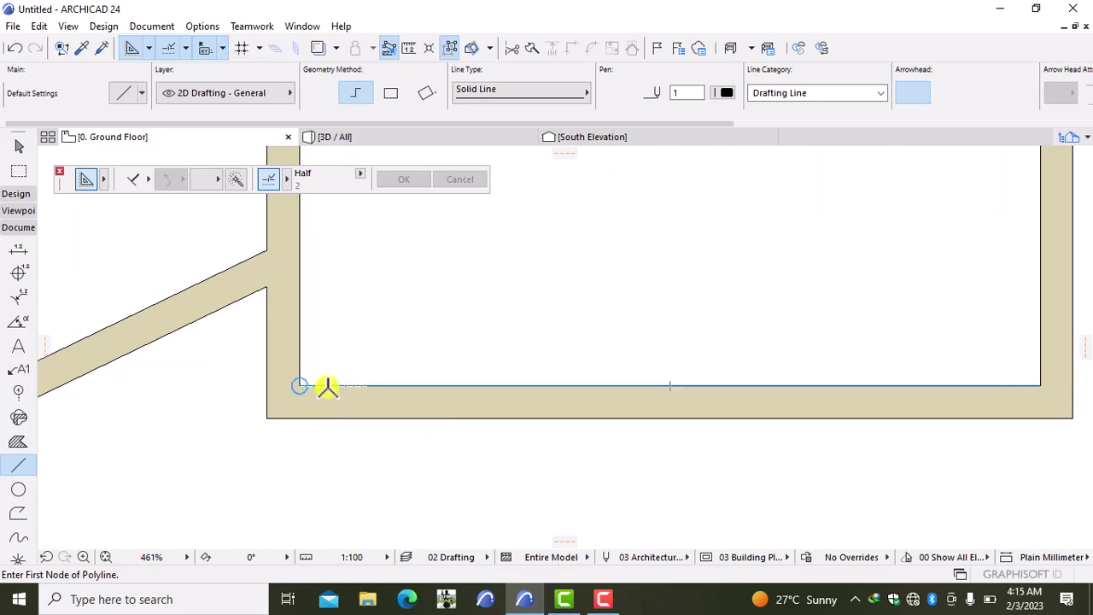
type("150")
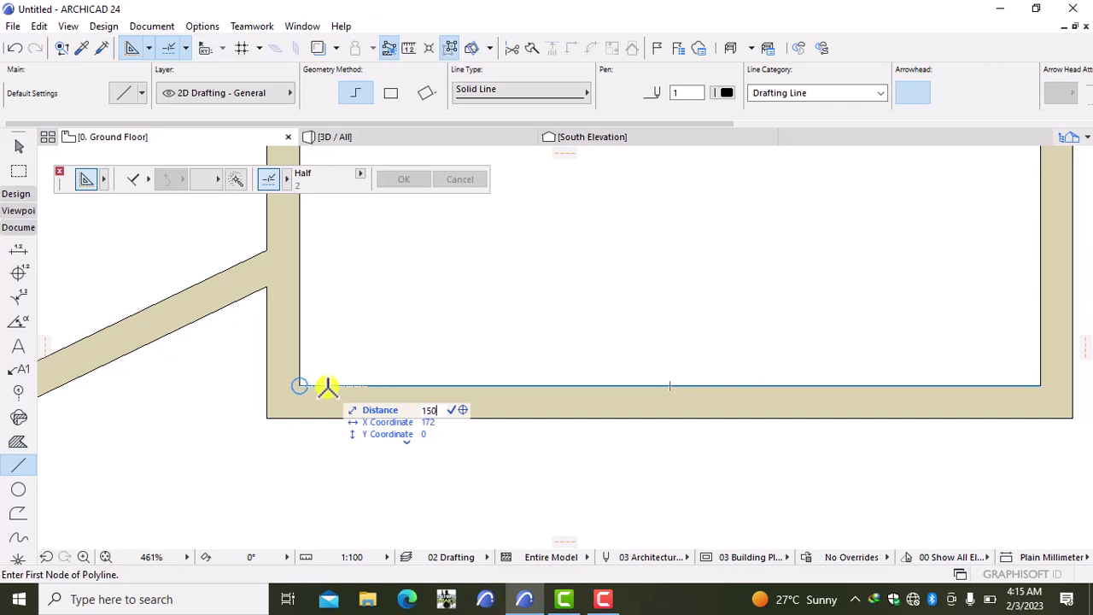
key("Return")
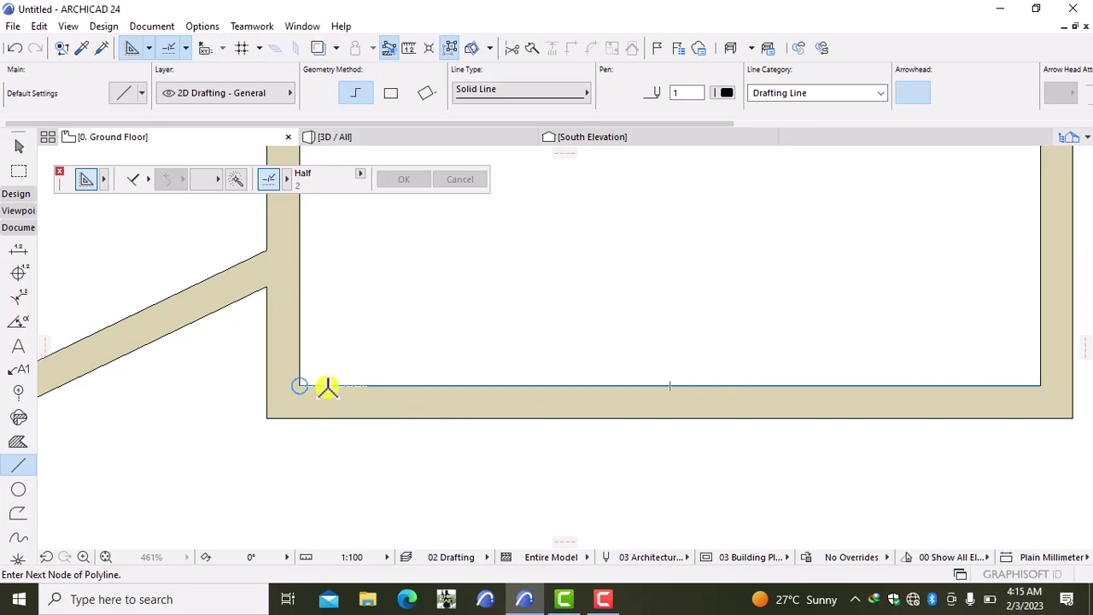
left_click(325, 441)
left_click(325, 442)
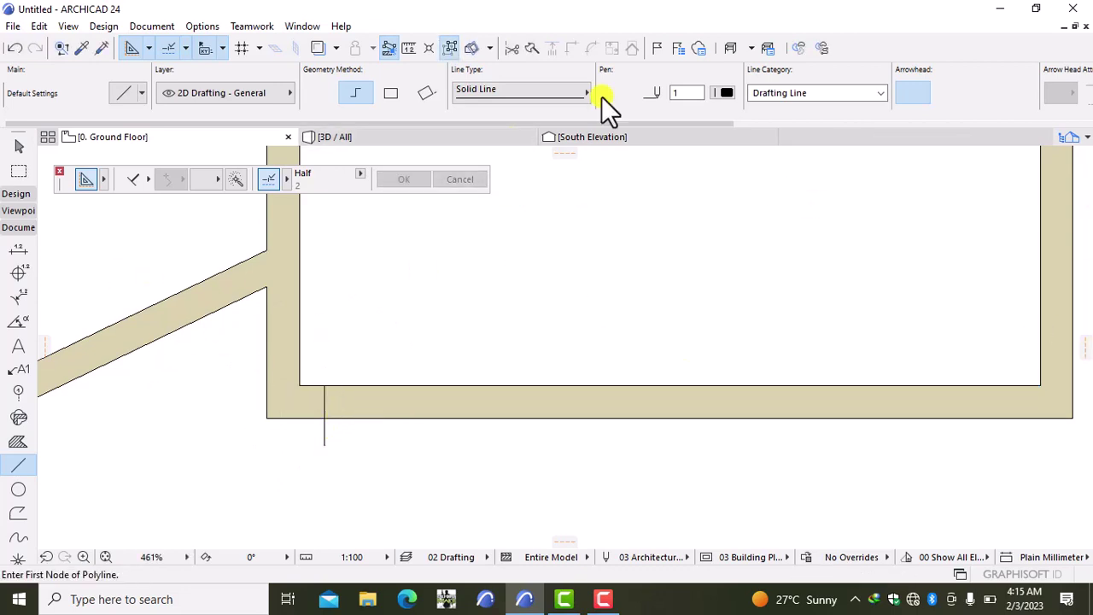
left_click(17, 195)
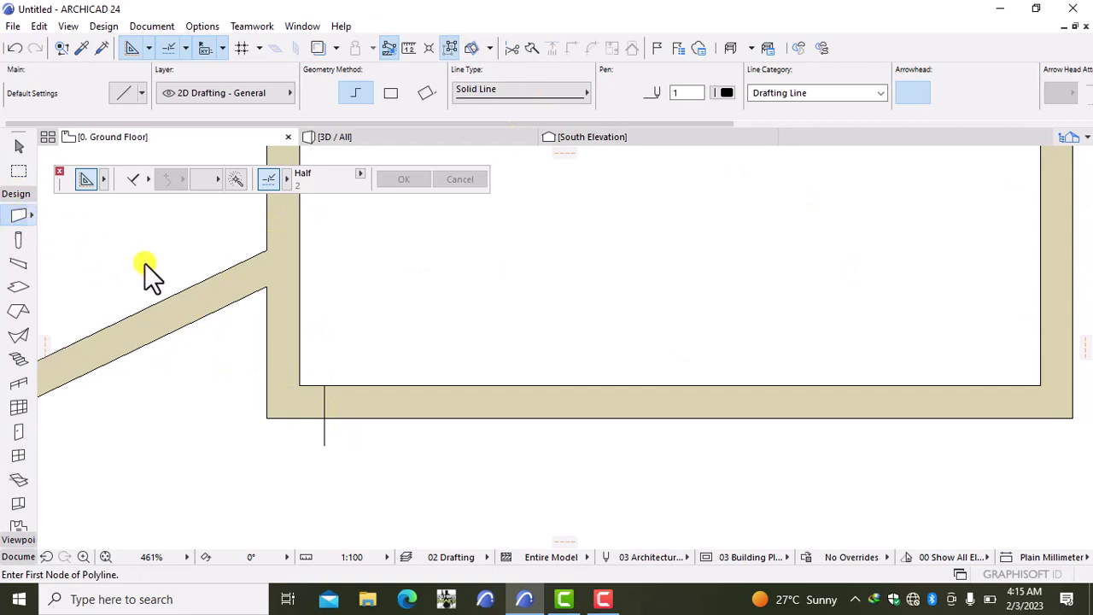
left_click(324, 386)
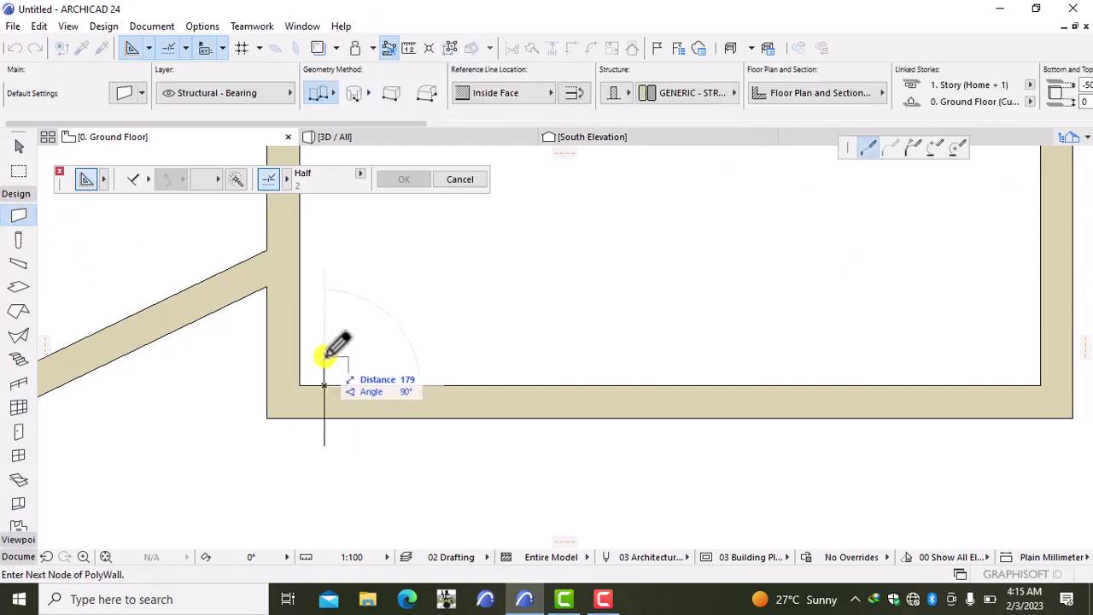
key("Escape")
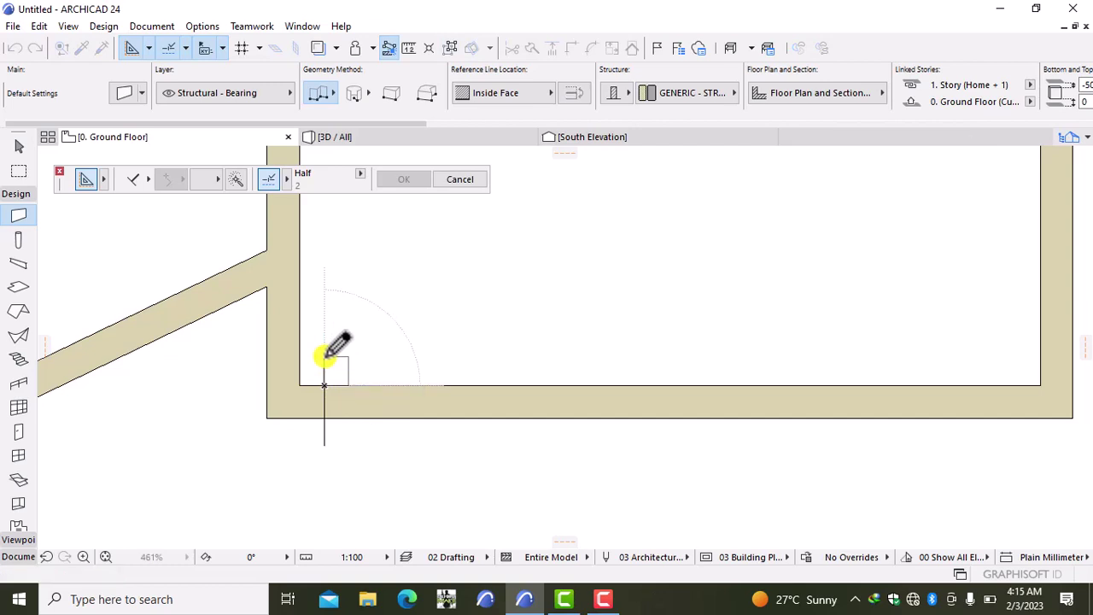
Stretch the guide line's upper end slightly above the lower wall's inner face, to a length of about 442 mm.
left_click(325, 403)
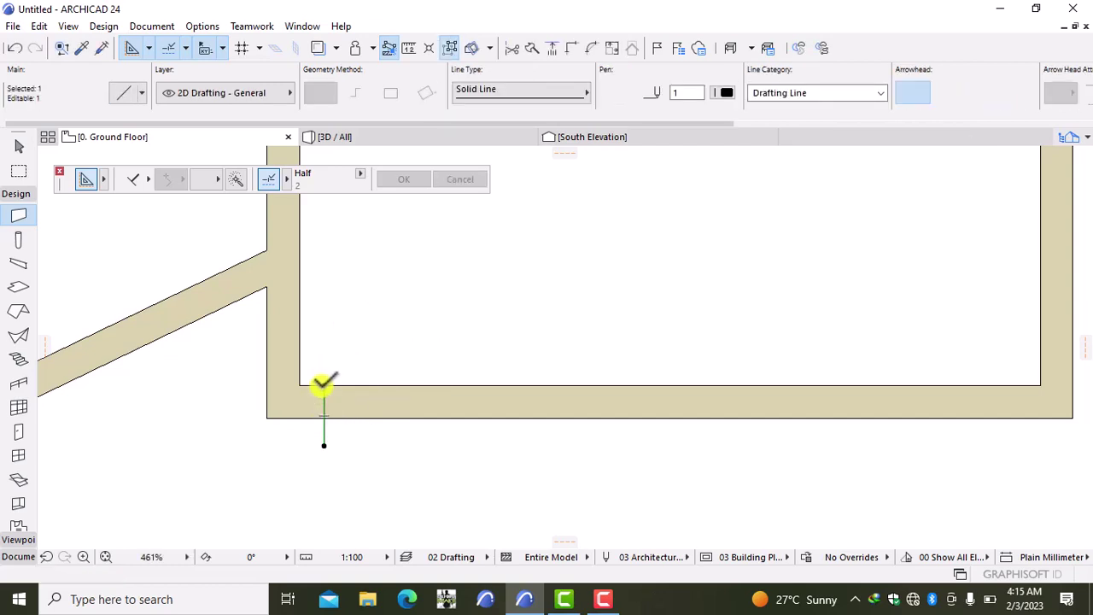
left_click(324, 384)
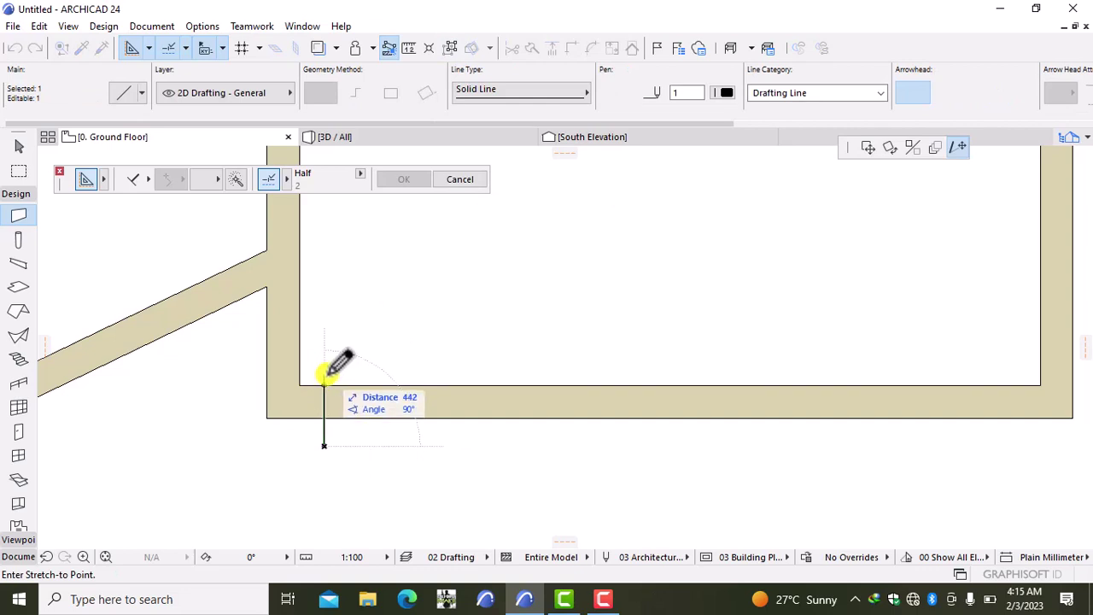
left_click(326, 374)
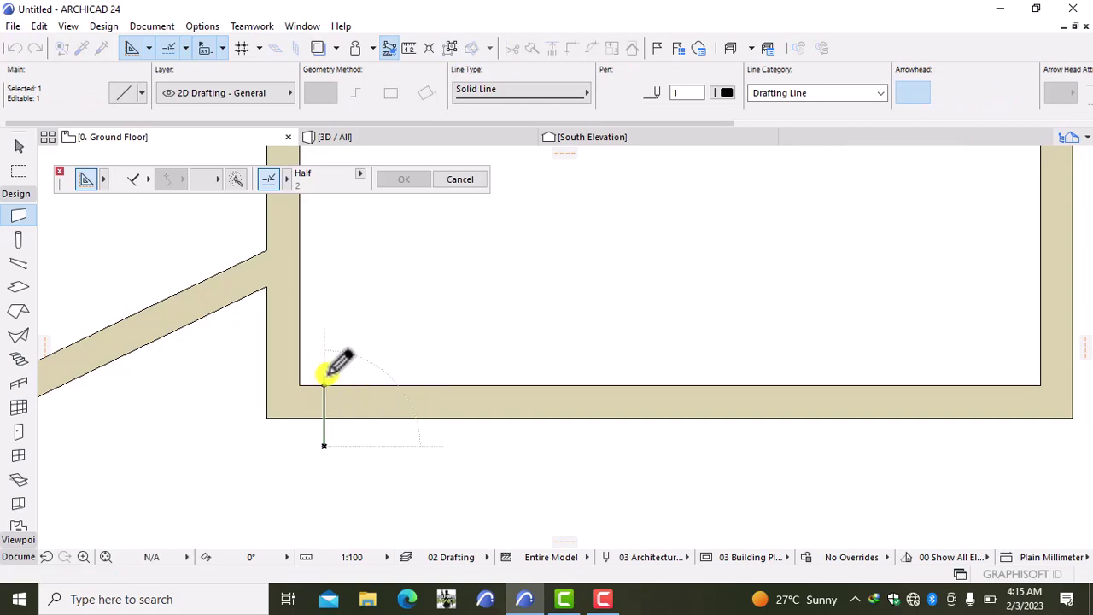
Bring the guide line's upper end back to the lower wall's inner face and stretch its lower end to a 300 mm length.
left_click(324, 440)
left_click(324, 408)
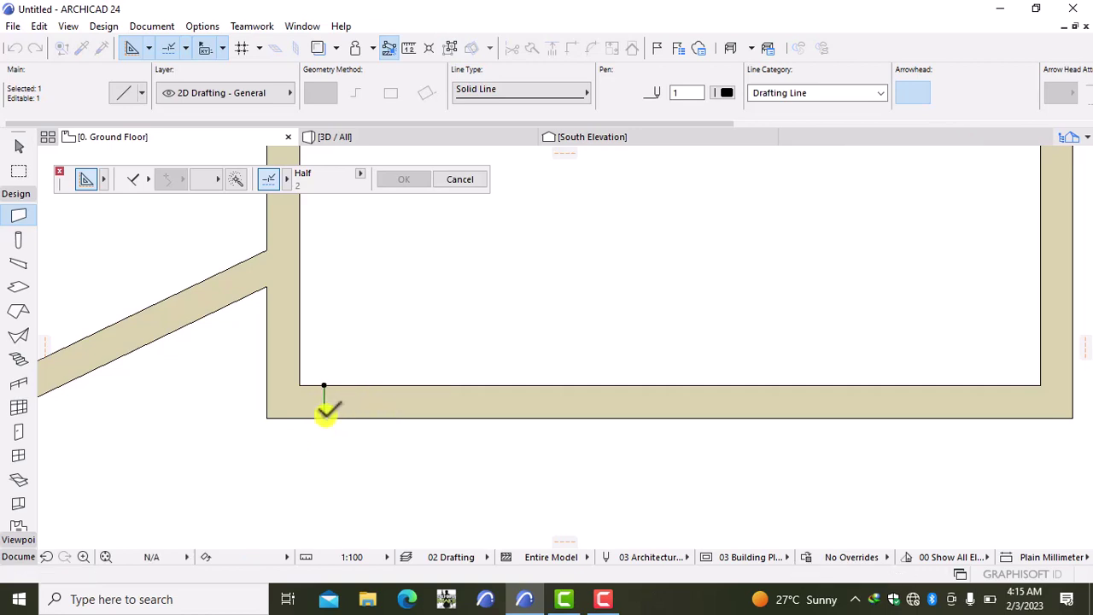
left_click(324, 414)
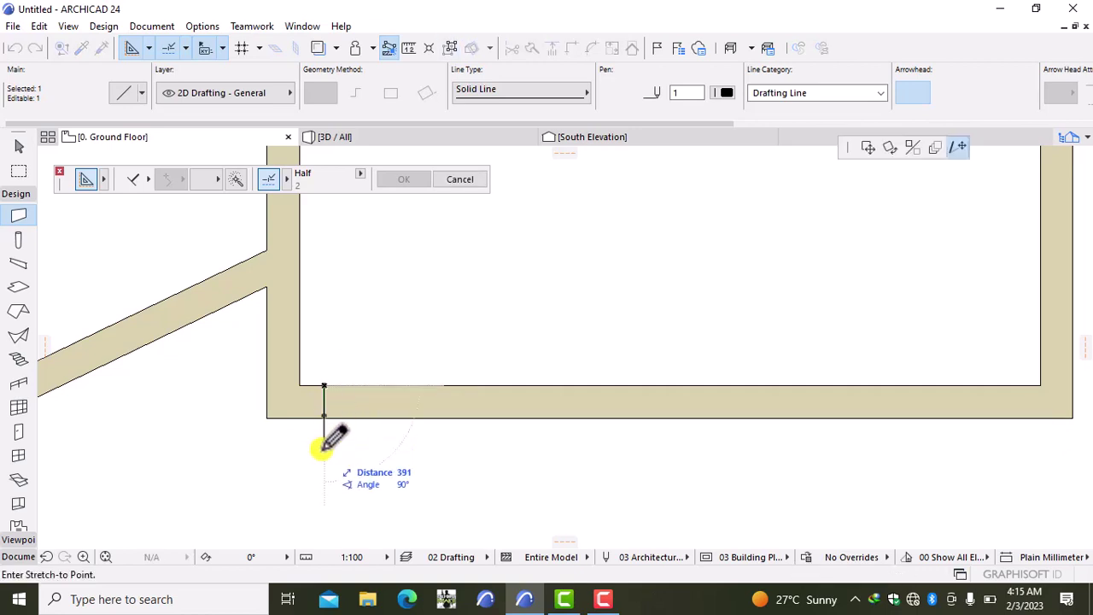
type("300")
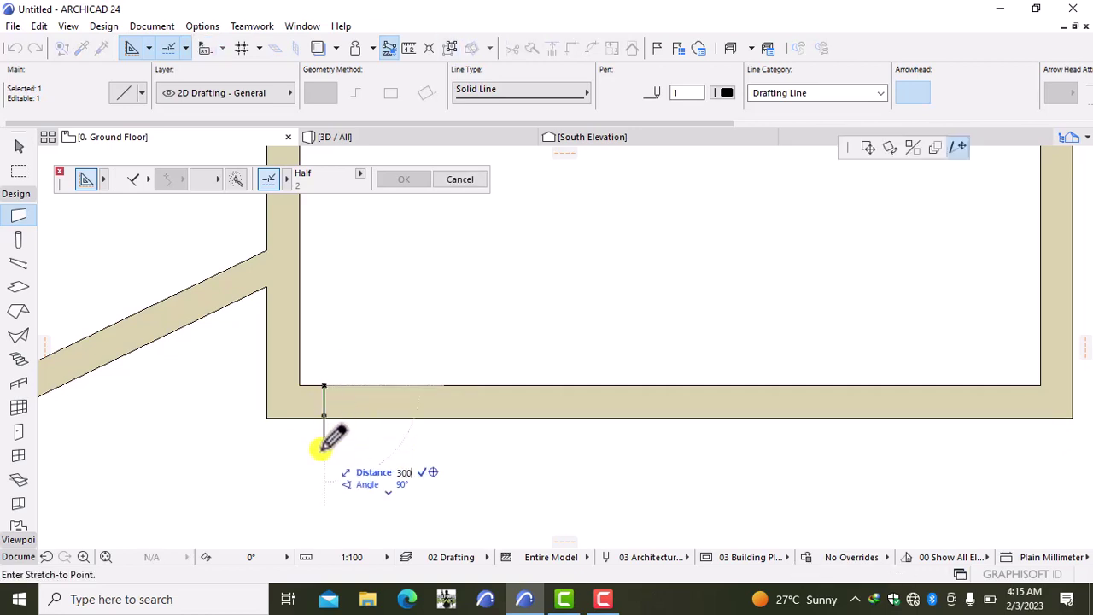
key("Return")
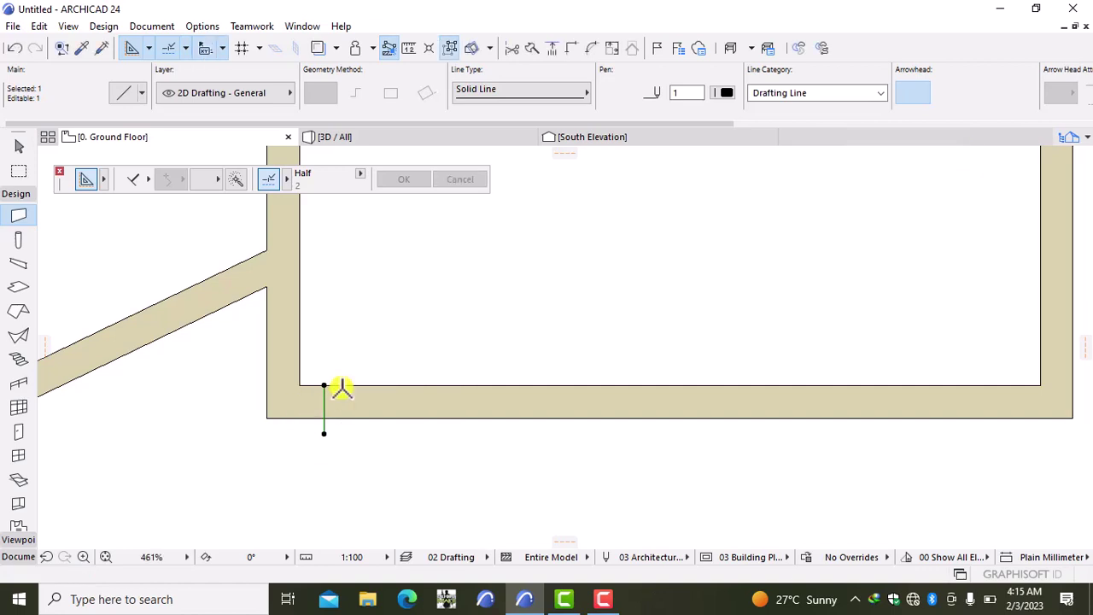
Stretch the guide line's upper end up into the room to give the line a total length of 500 mm.
left_click(324, 384)
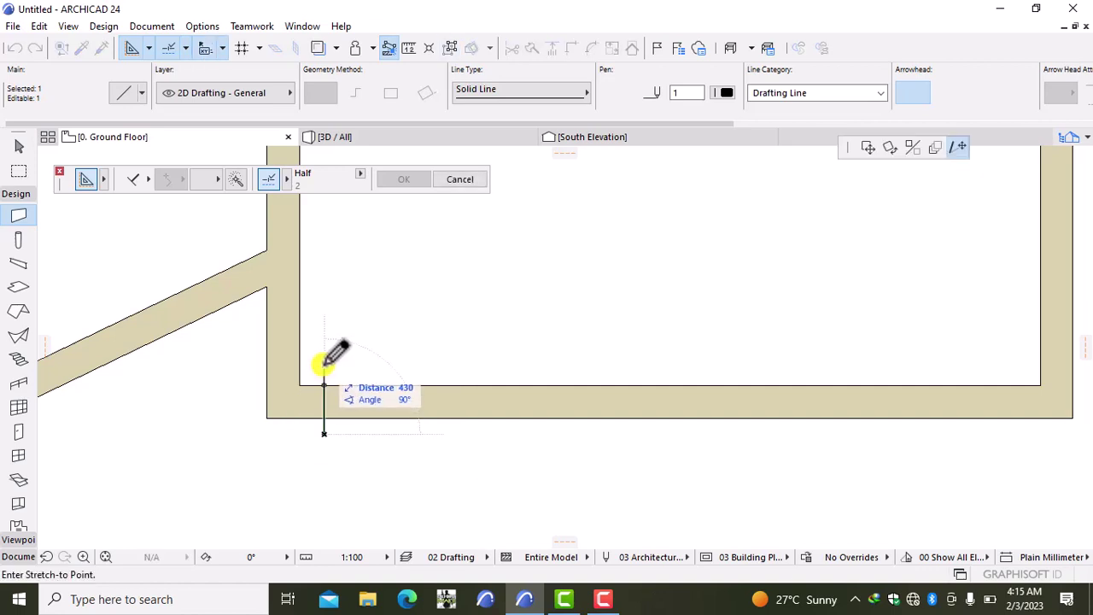
type("2")
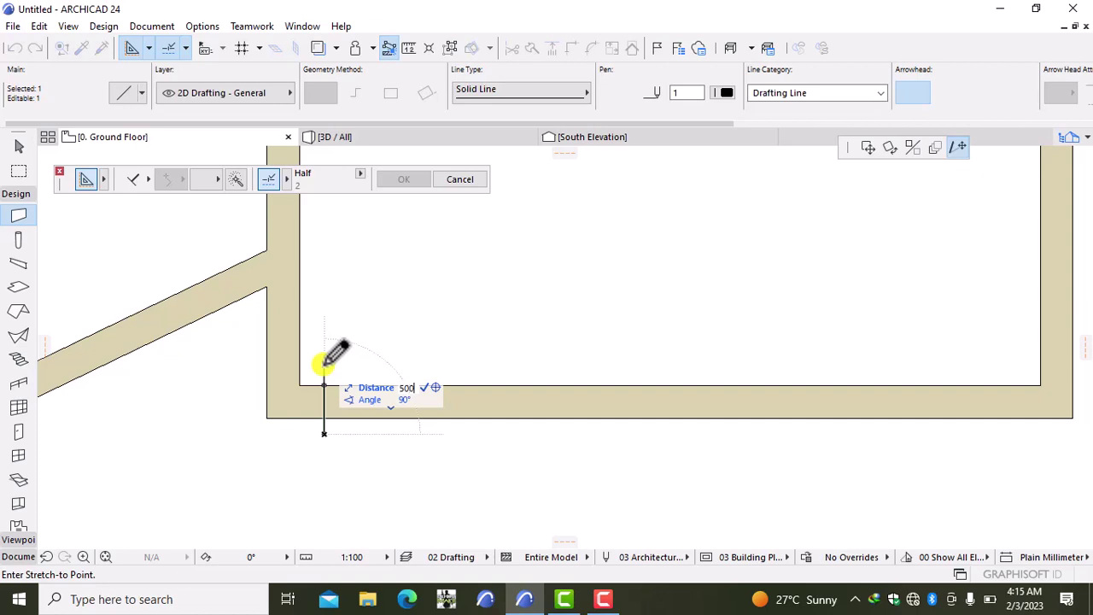
key("Return")
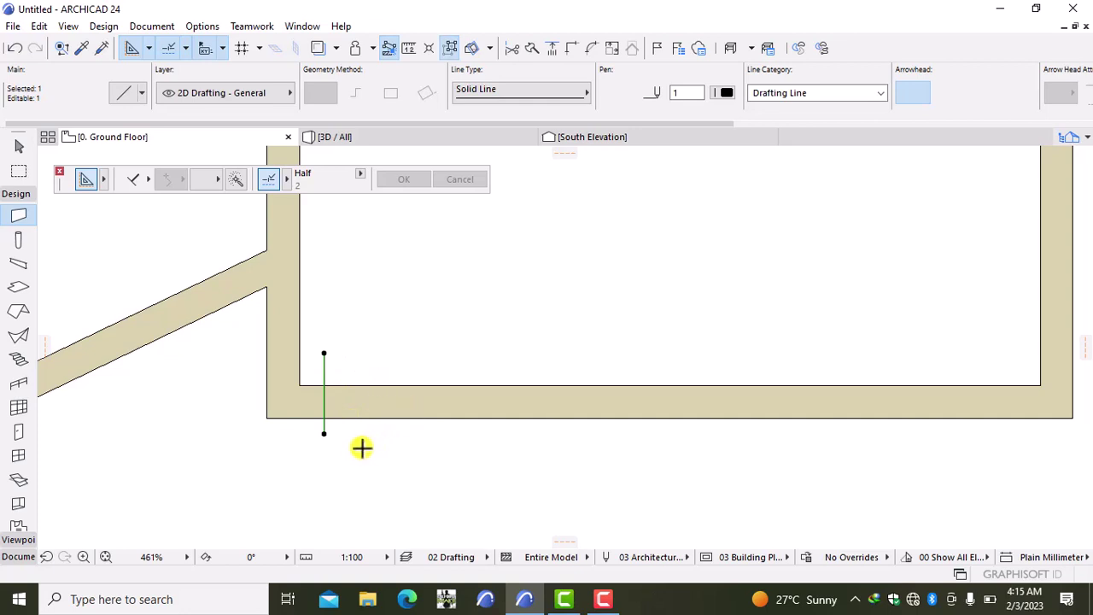
Make a copy of the guide line 1000 mm horizontally to its right along the lower wall.
key("ctrl+d")
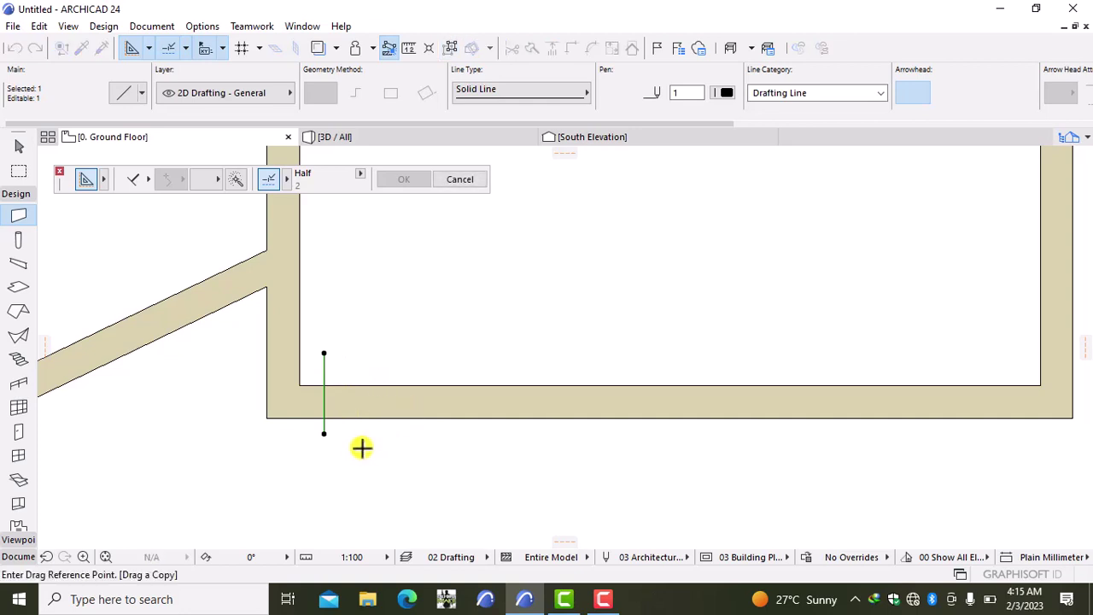
left_click(362, 446)
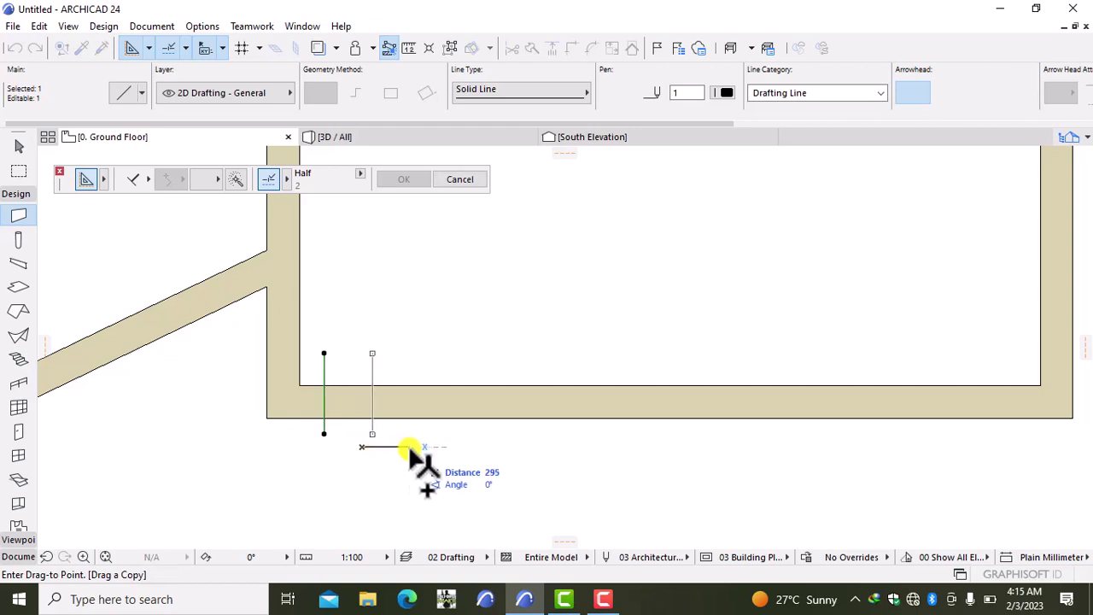
type("1000")
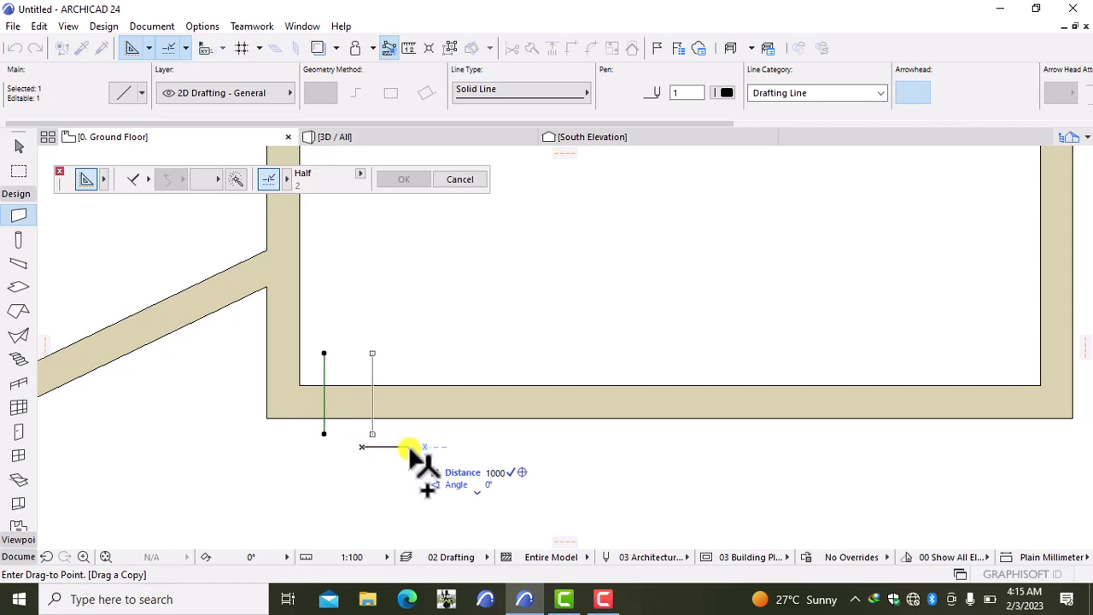
key("Return")
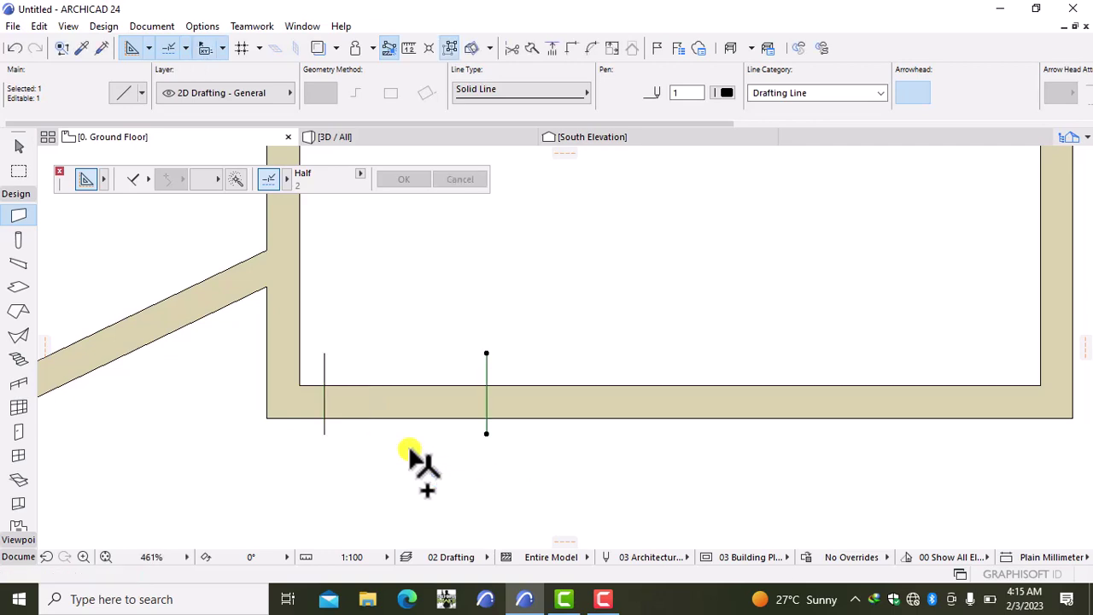
key("Escape")
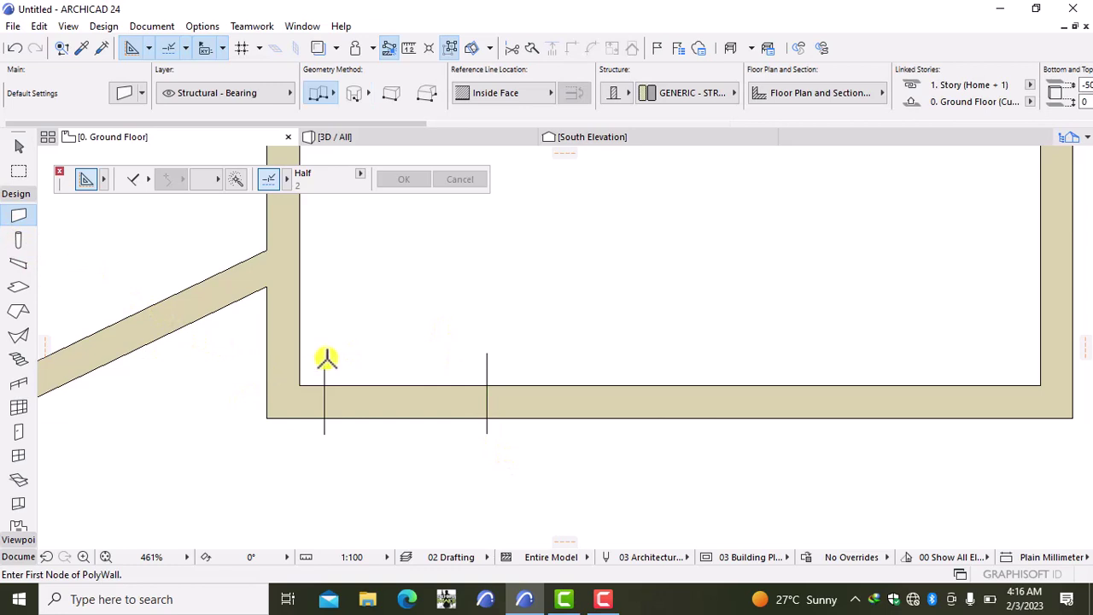
Draw a closed rectangular wall box, 1000 mm by 500 mm, through the ends of the two guide lines.
left_click(324, 433)
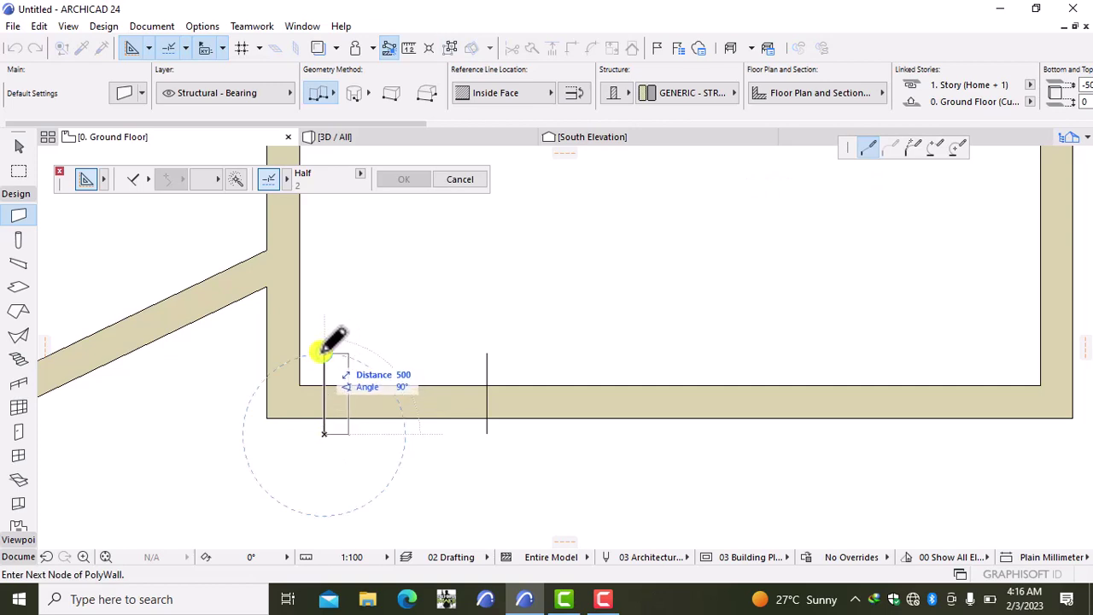
left_click(324, 352)
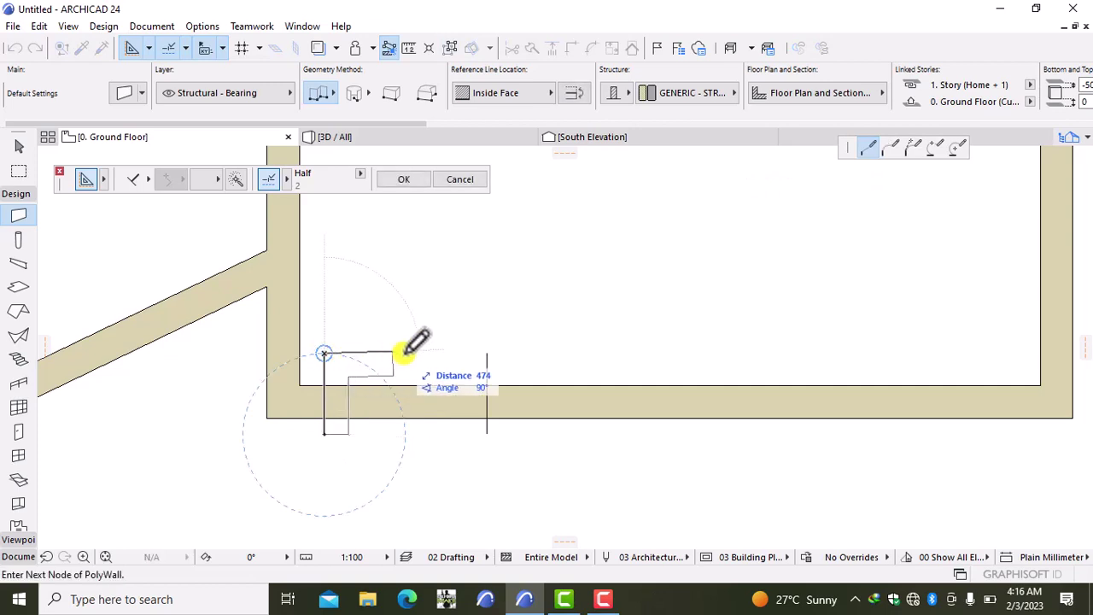
left_click(485, 351)
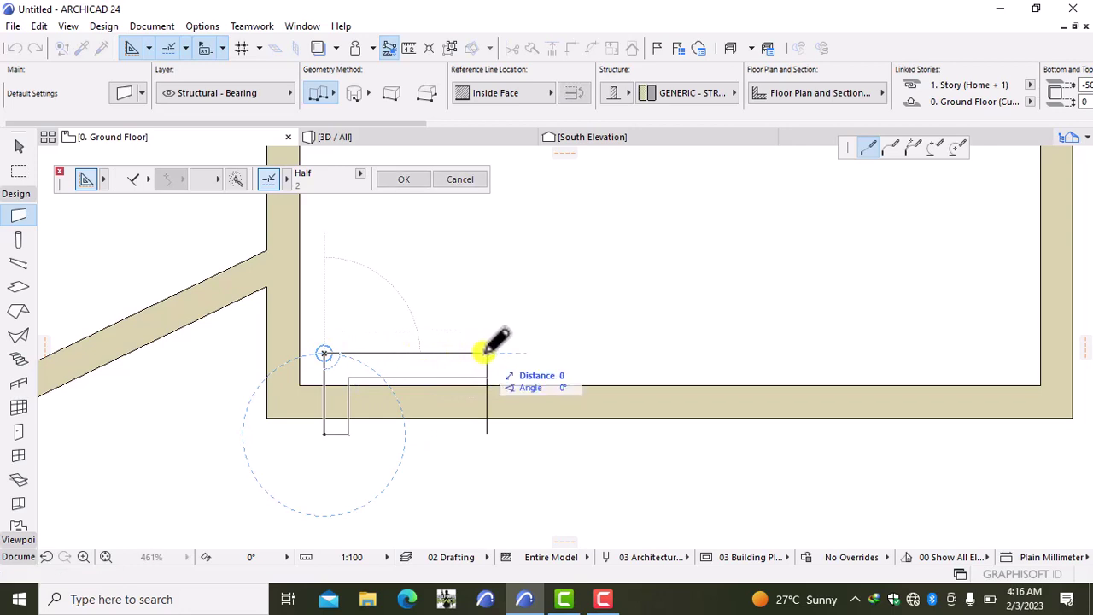
left_click(485, 433)
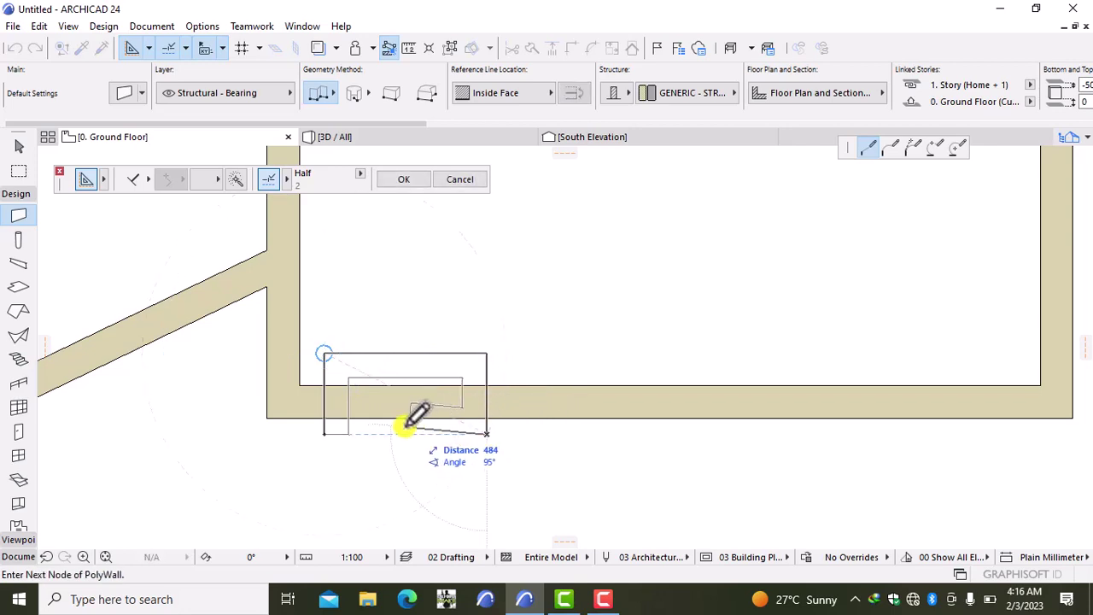
double_click(325, 431)
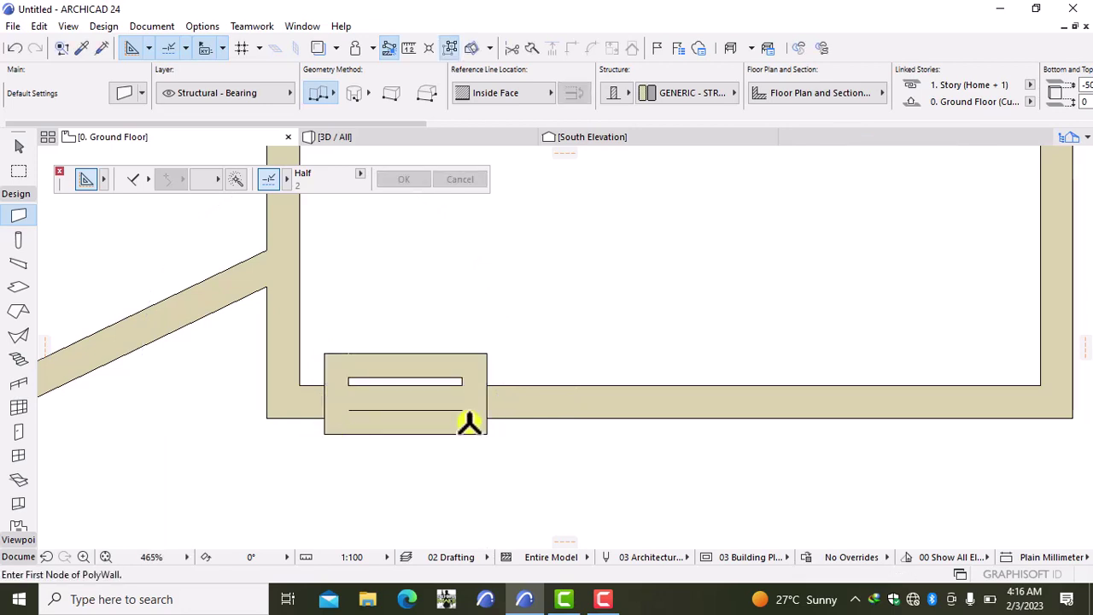
Split the room's lower wall along the box's left inner edge, keeping the part right of the cut selected.
scroll(470, 419, "up", 2)
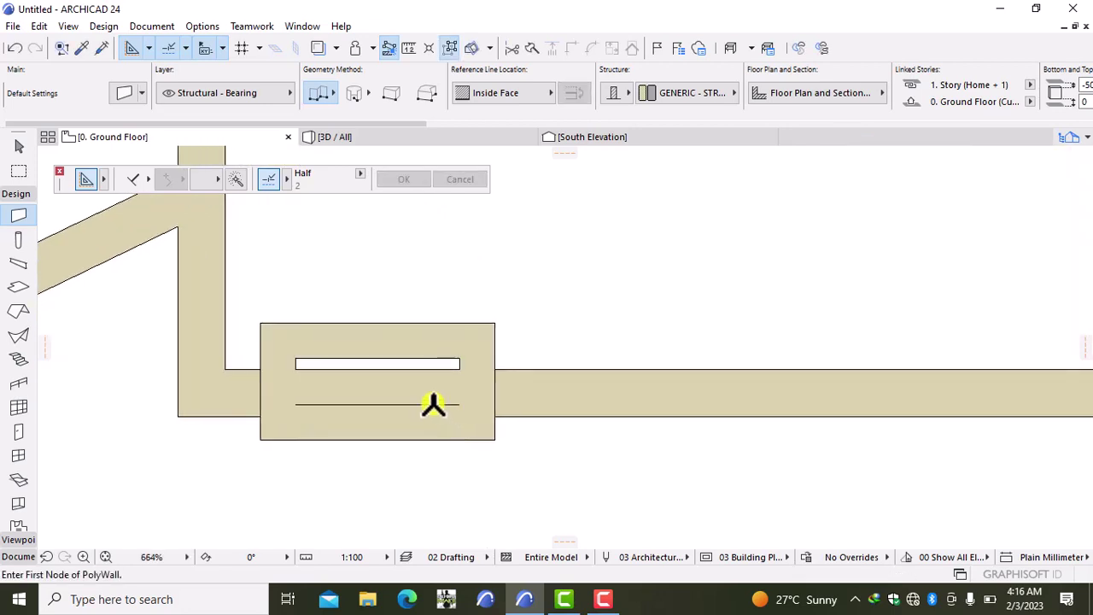
left_click(529, 397)
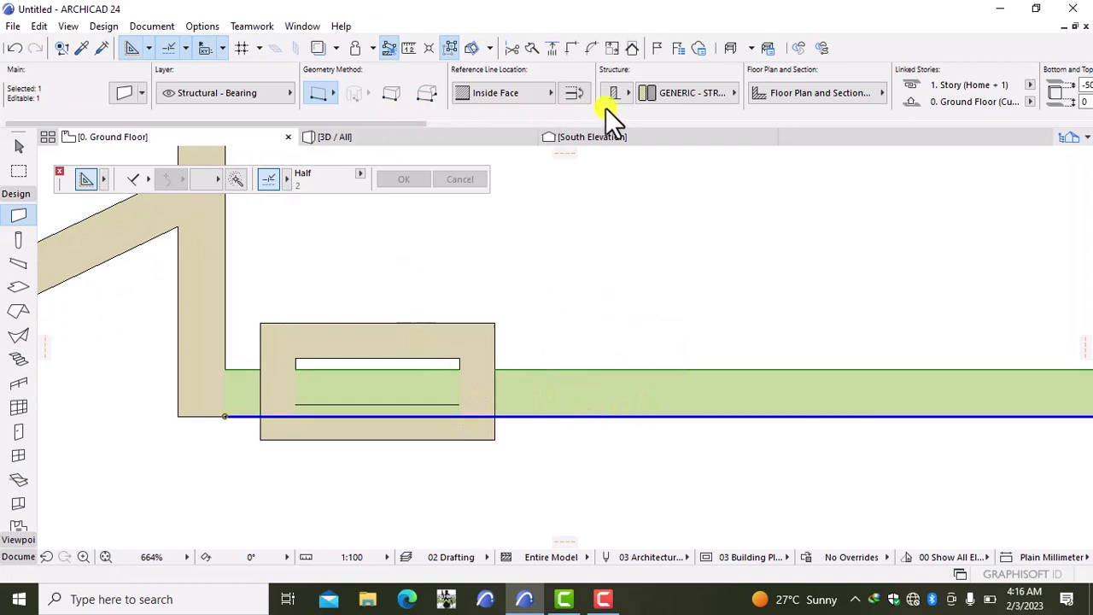
scroll(504, 440, "down", 5)
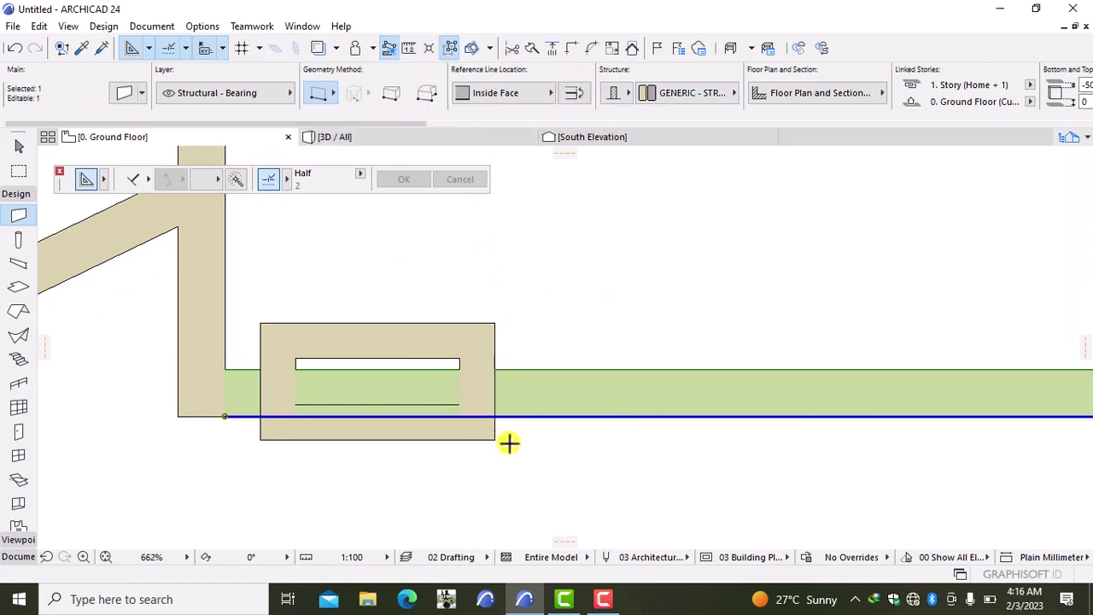
scroll(587, 275, "up", 2)
scroll(588, 275, "up", 1)
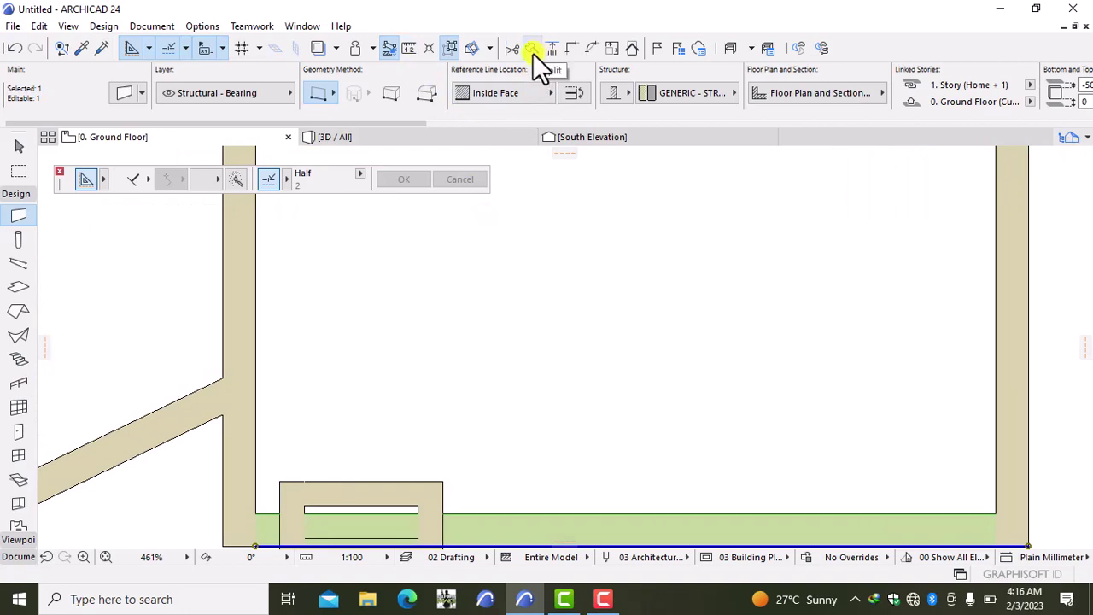
left_click(531, 50)
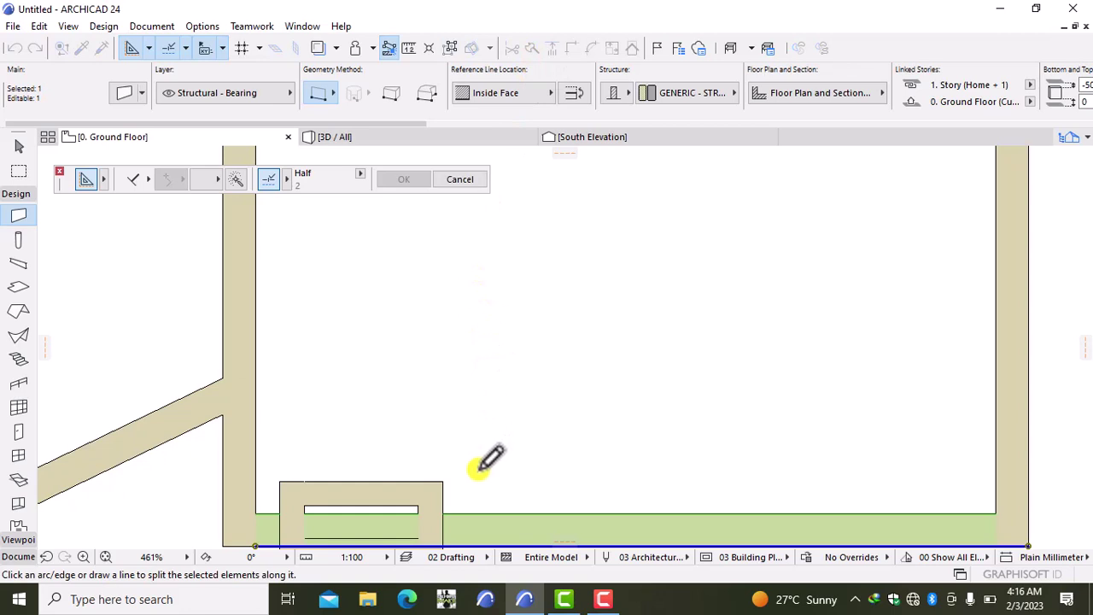
middle_click_drag(483, 461, 478, 402)
scroll(486, 367, "up", 2)
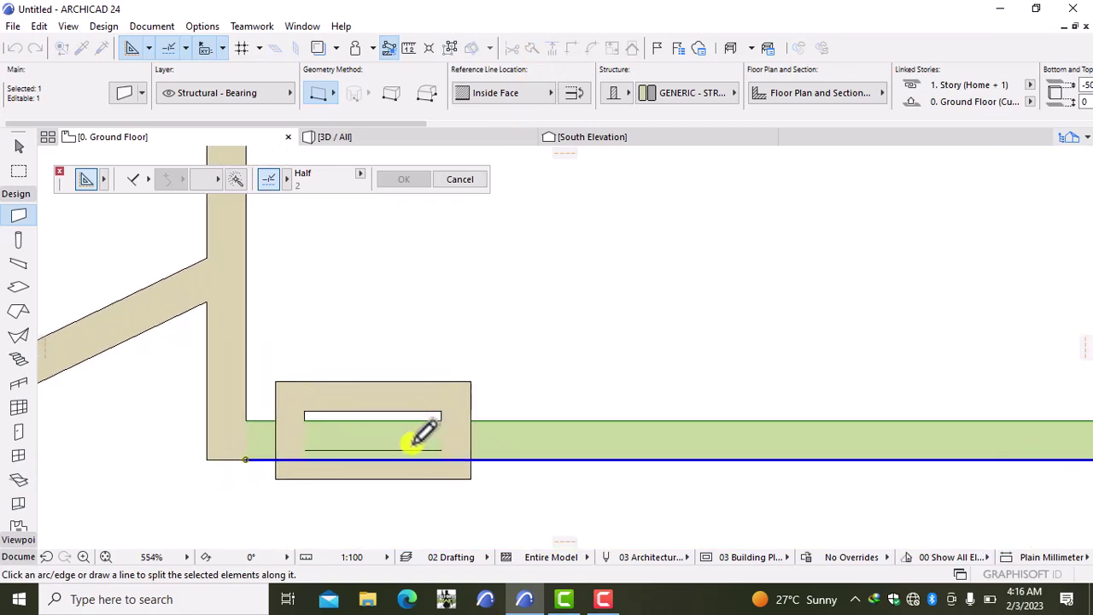
middle_click_drag(377, 473, 385, 402)
scroll(317, 378, "up", 2)
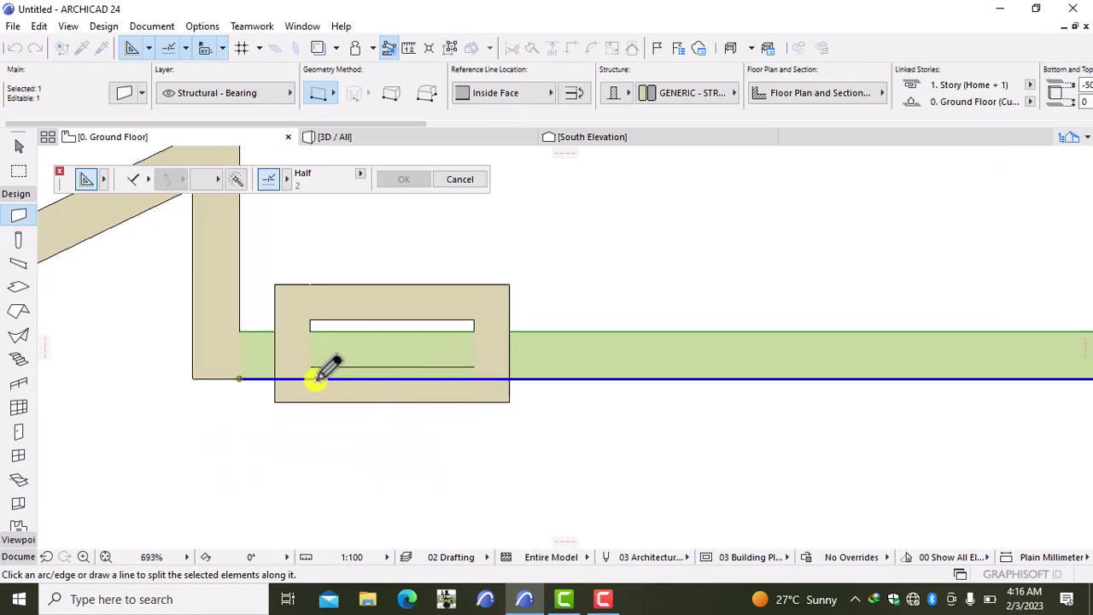
scroll(316, 369, "up", 2)
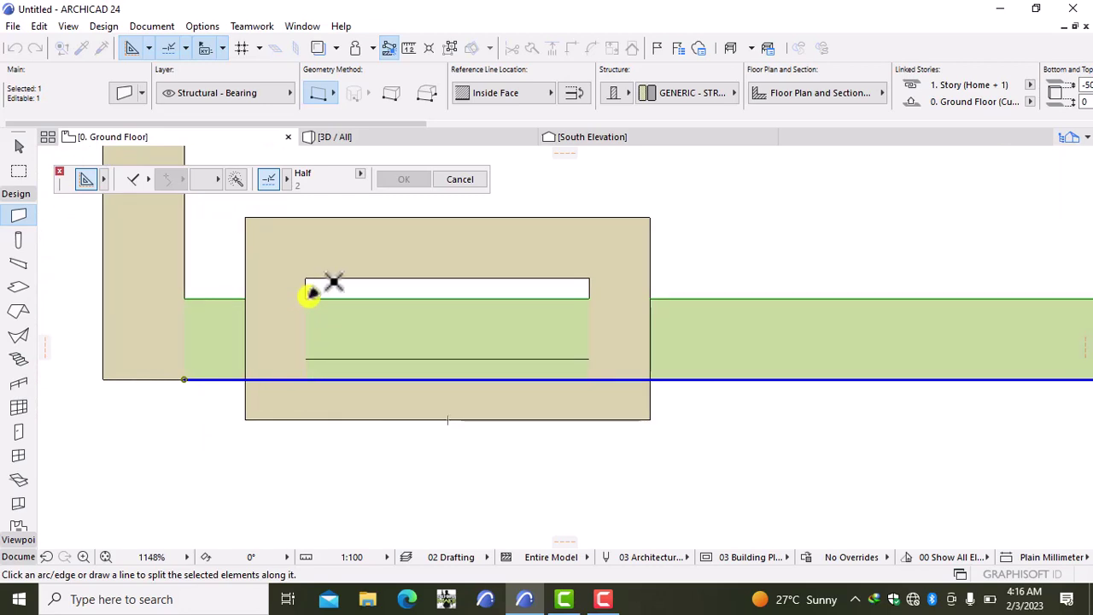
left_click(306, 298)
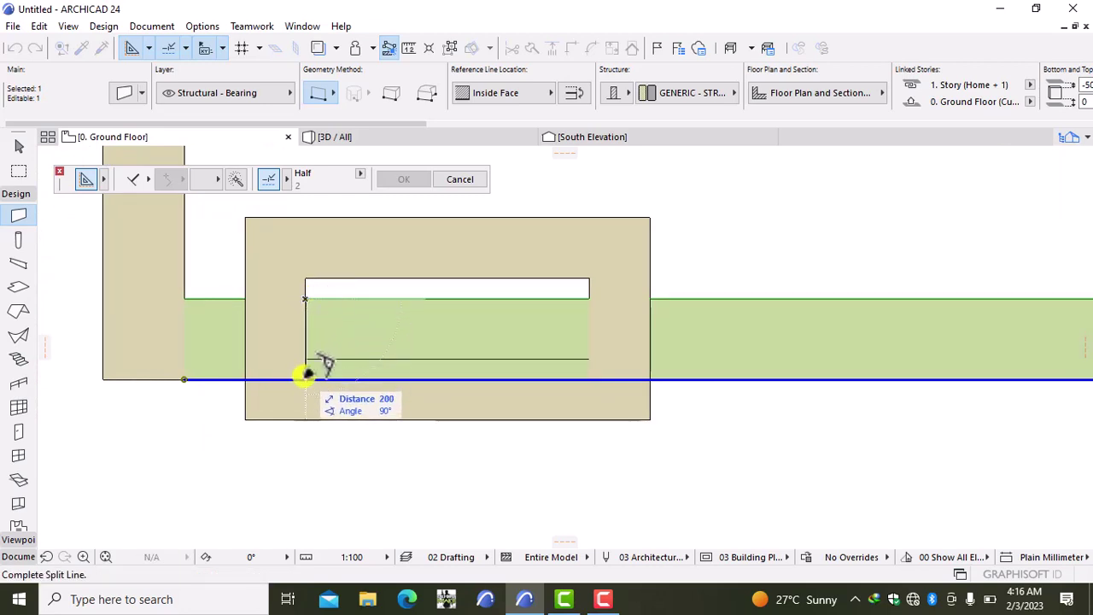
left_click(305, 380)
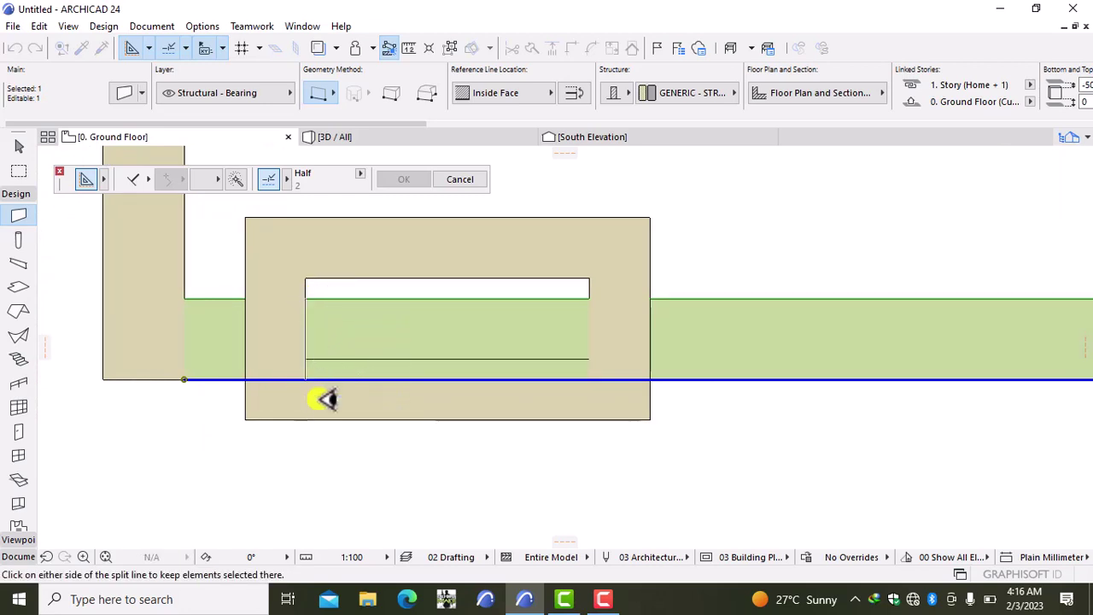
left_click(317, 397)
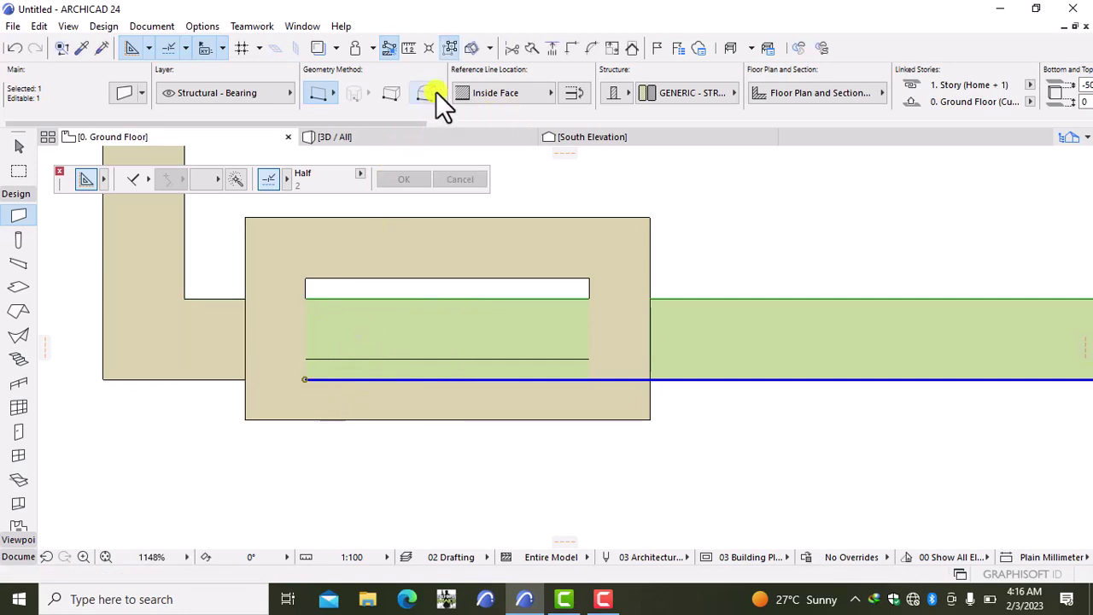
Split the remaining selected lower wall along the box's right inner edge.
left_click(531, 51)
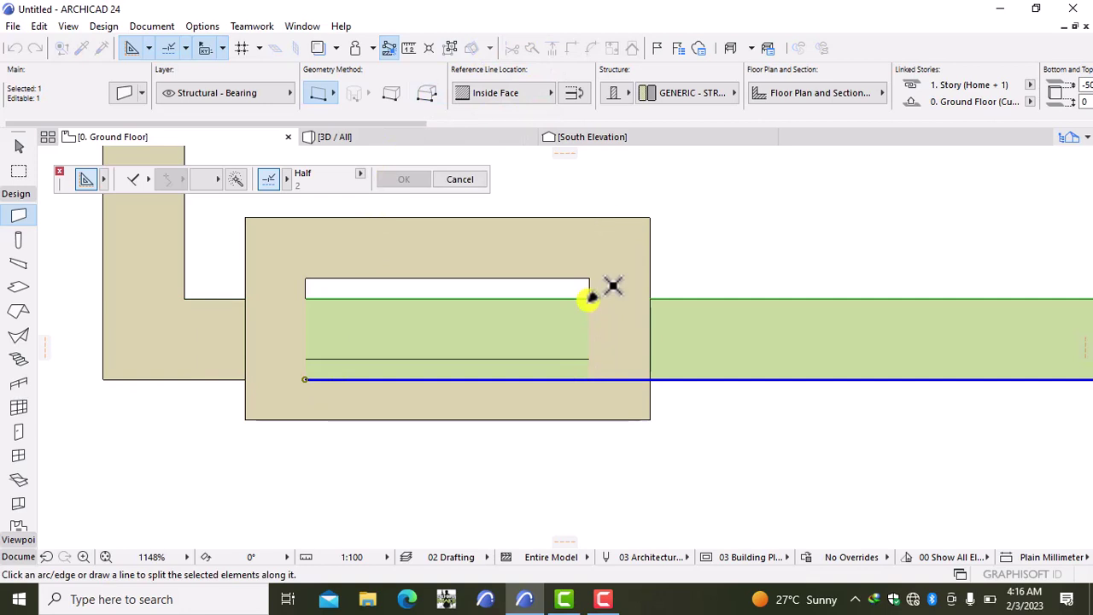
left_click(589, 297)
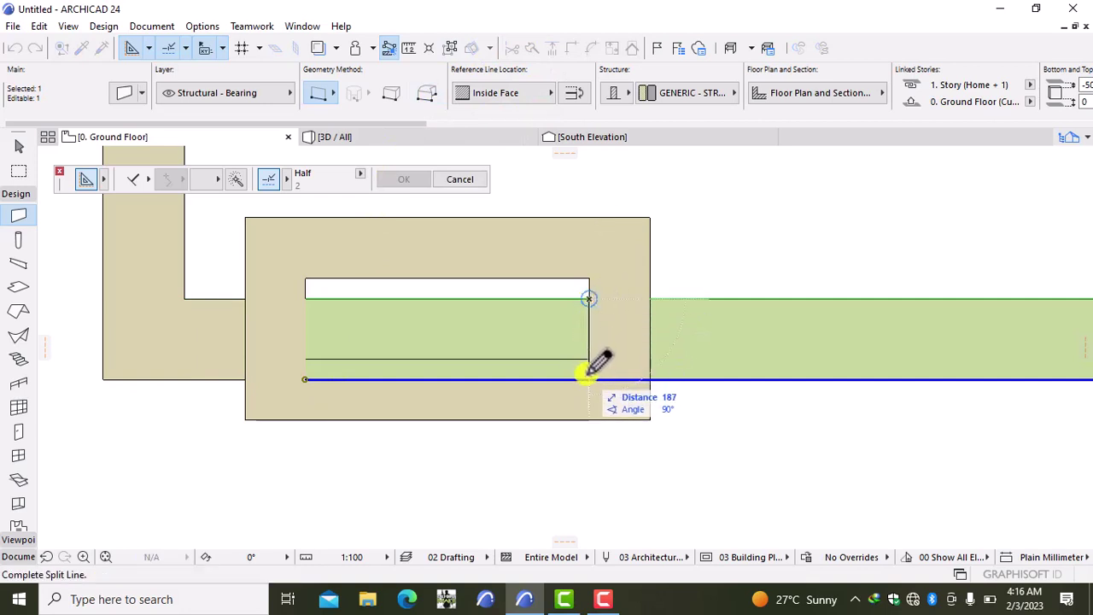
left_click(589, 377)
left_click(631, 394)
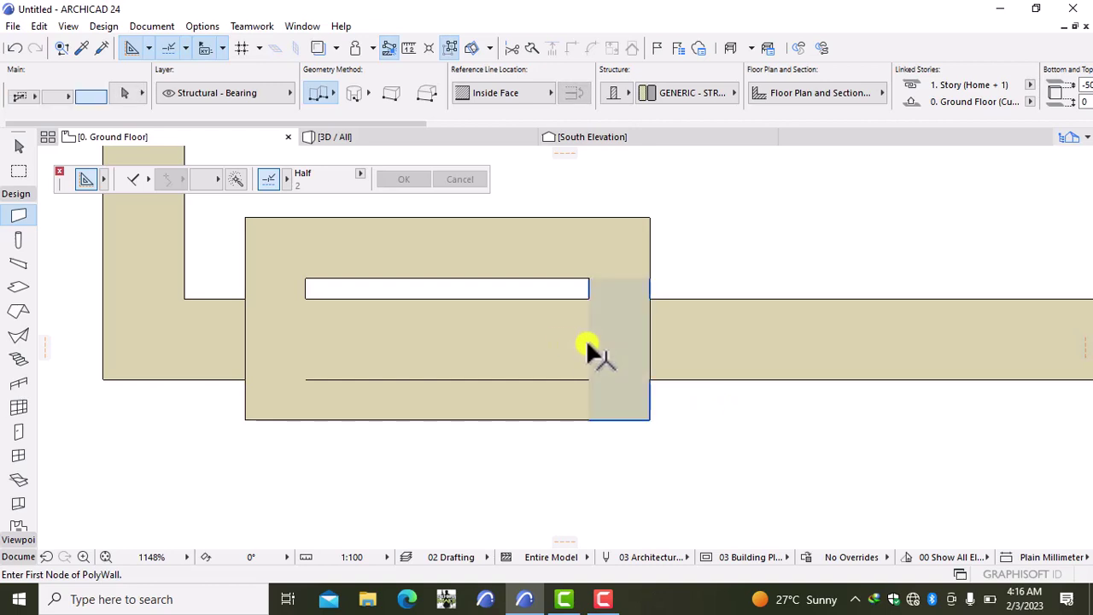
Delete the lower wall segment lying between the two cuts inside the rectangular box.
left_click(565, 341, "shift")
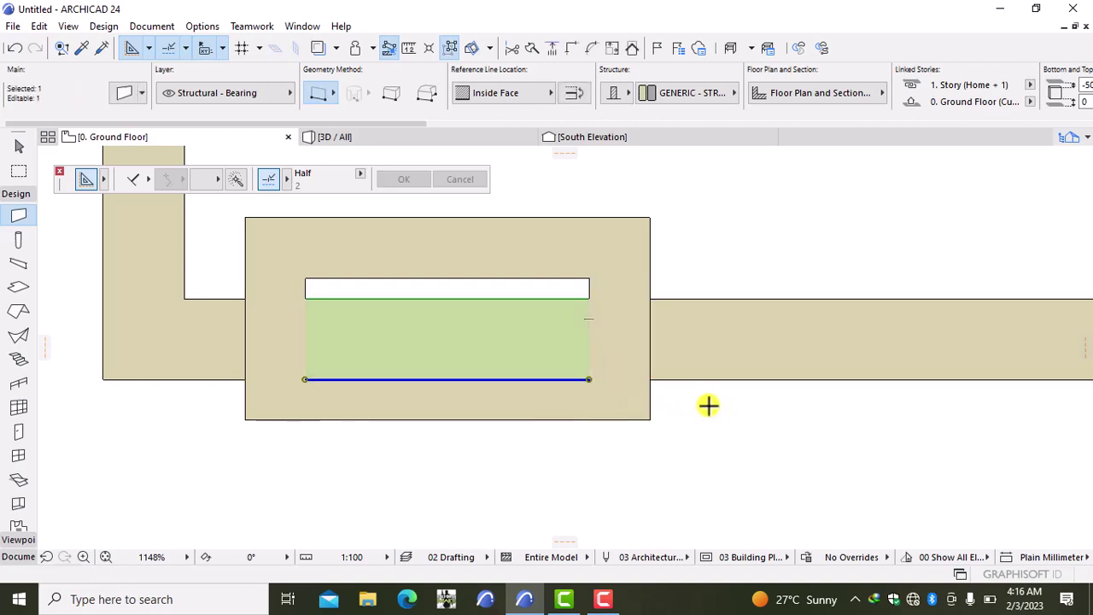
key("Delete")
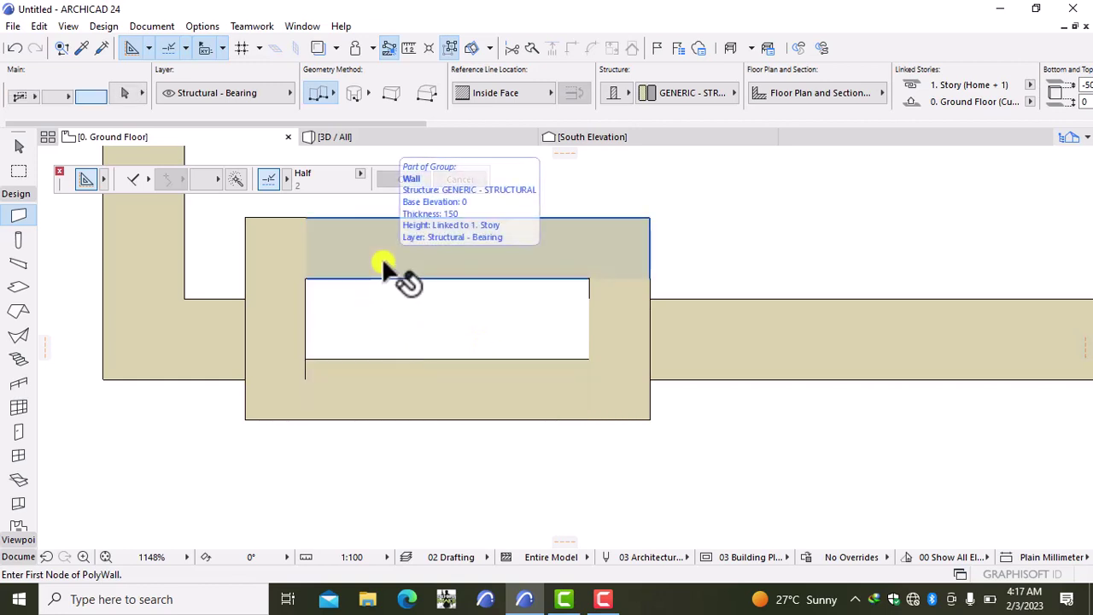
scroll(430, 293, "down", 8)
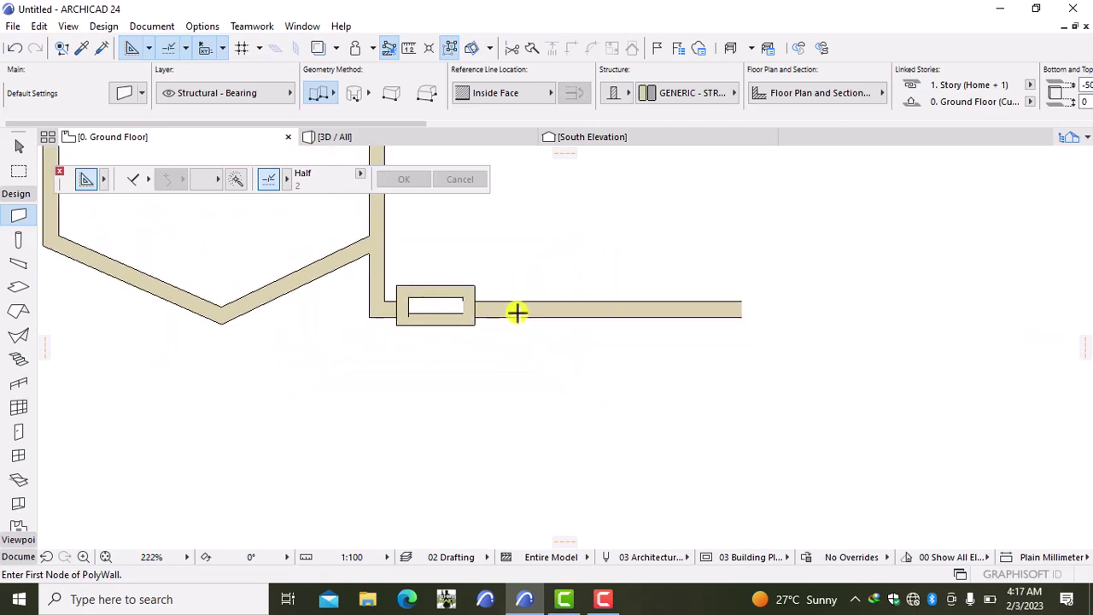
scroll(518, 313, "up", 4)
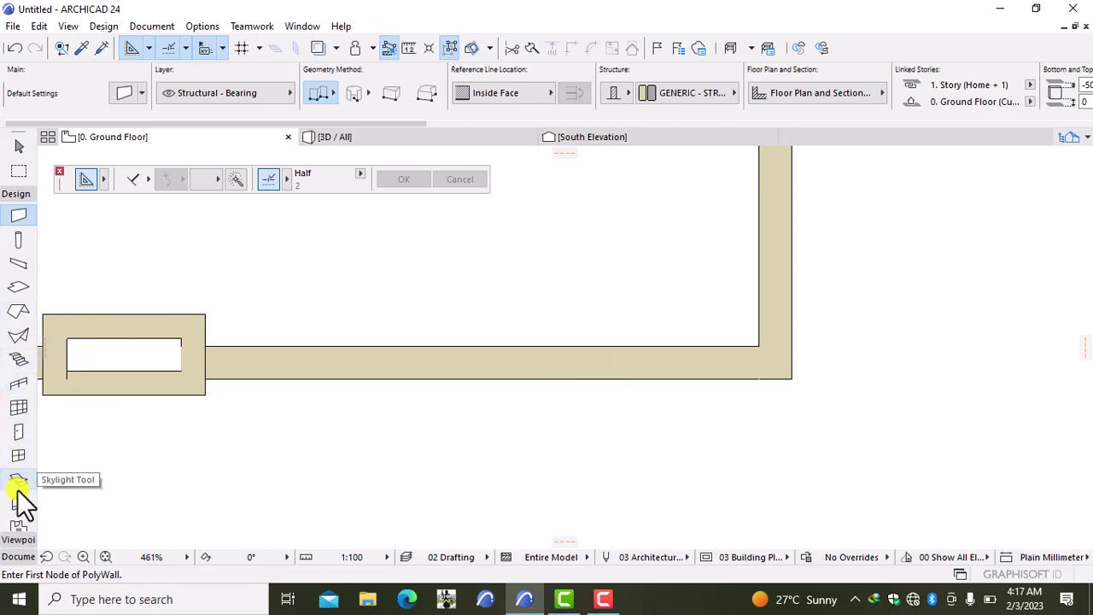
Draw a vertical guide line down through the room's lower wall, starting 1000 mm left of the lower right inner corner.
left_click(18, 556)
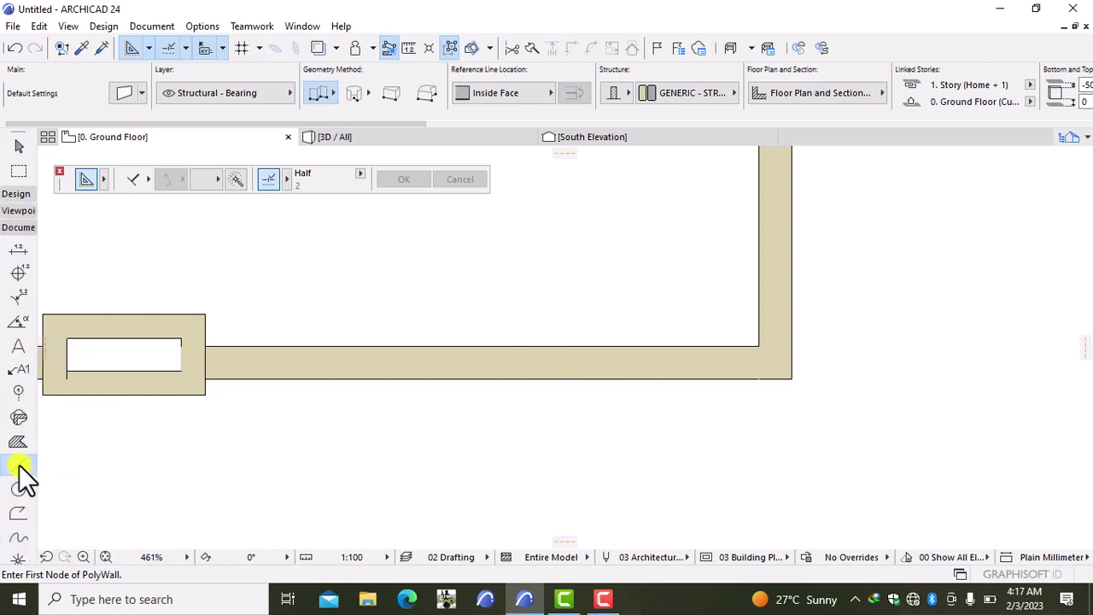
left_click(19, 465)
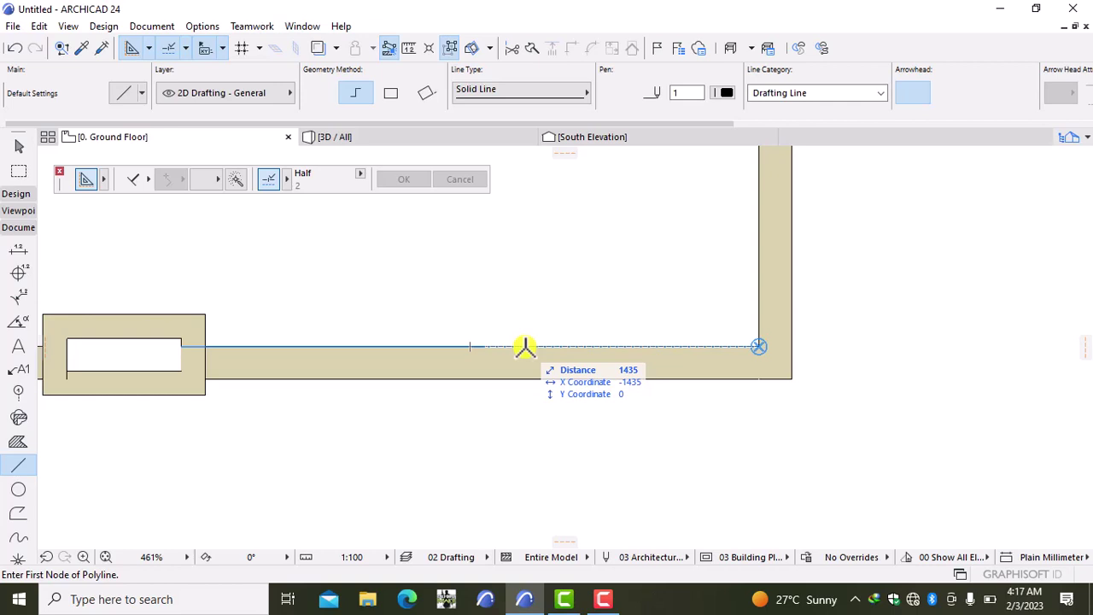
type("1")
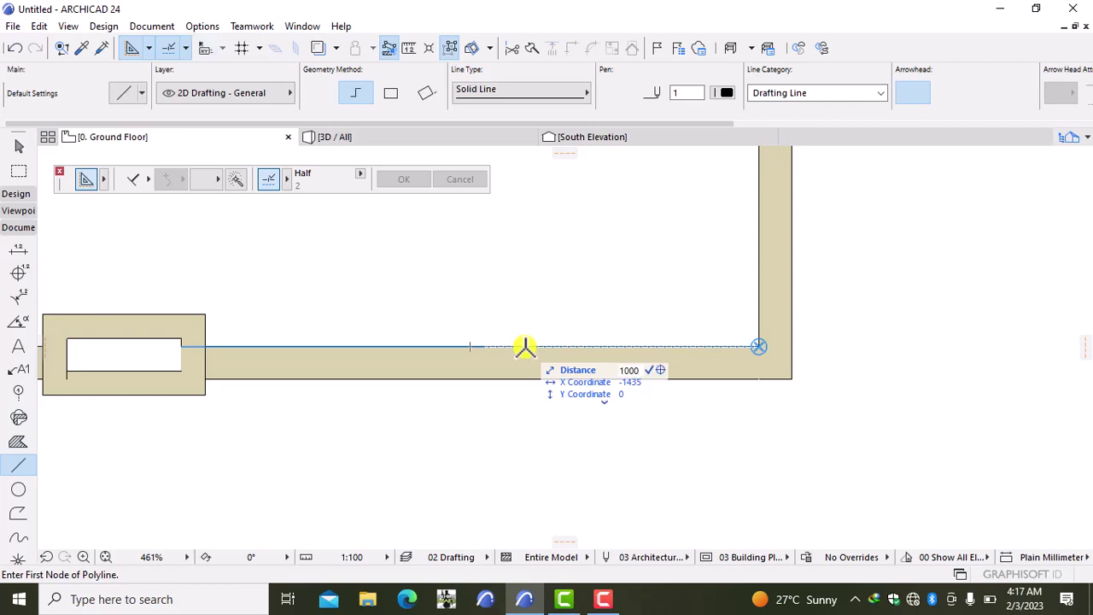
type("000")
key("Return")
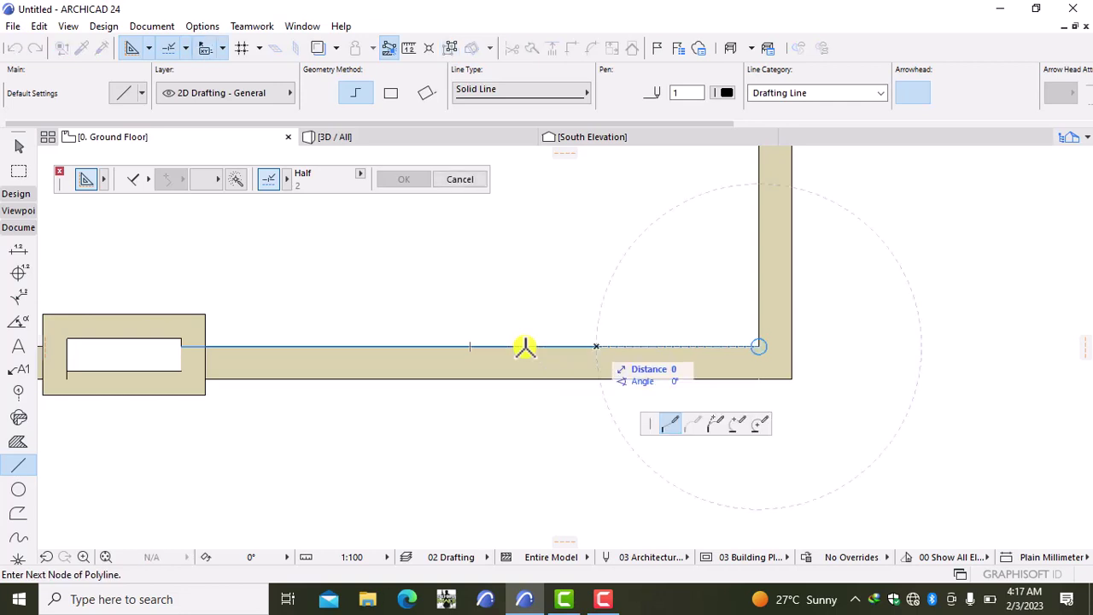
left_click(596, 418)
left_click(596, 418)
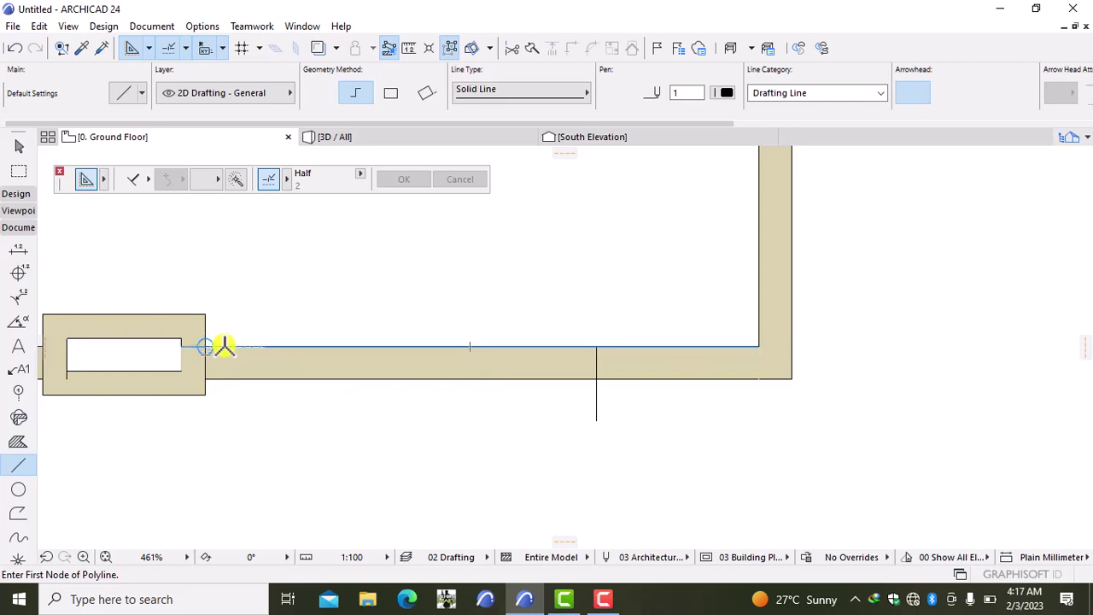
Draw a second vertical guide line down through the lower wall, starting 300 mm right of the rectangular box's outer edge.
type("3")
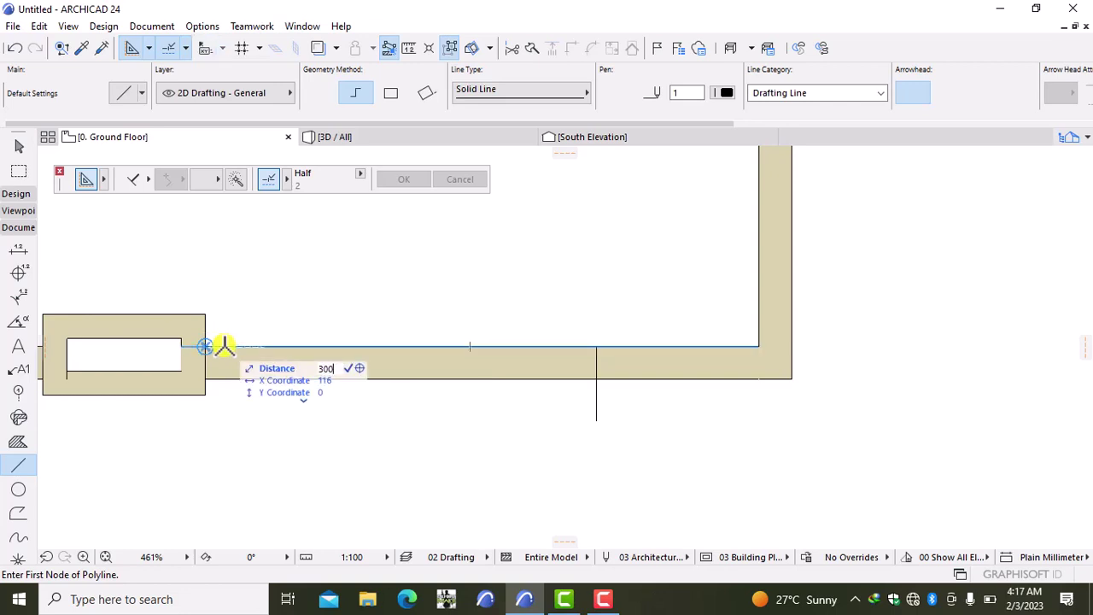
type("00")
key("Return")
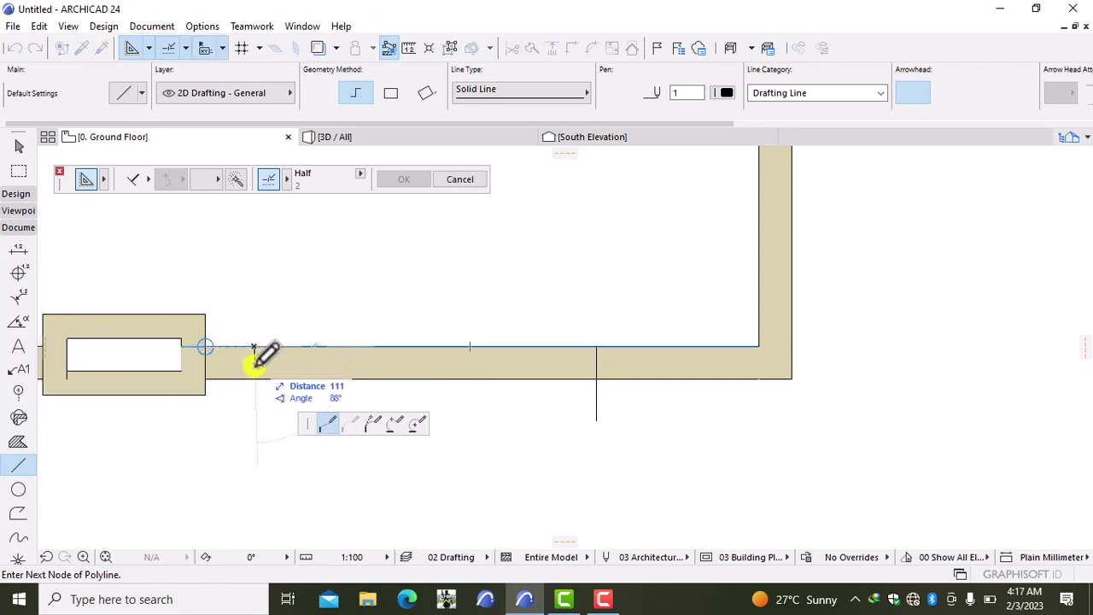
double_click(254, 440)
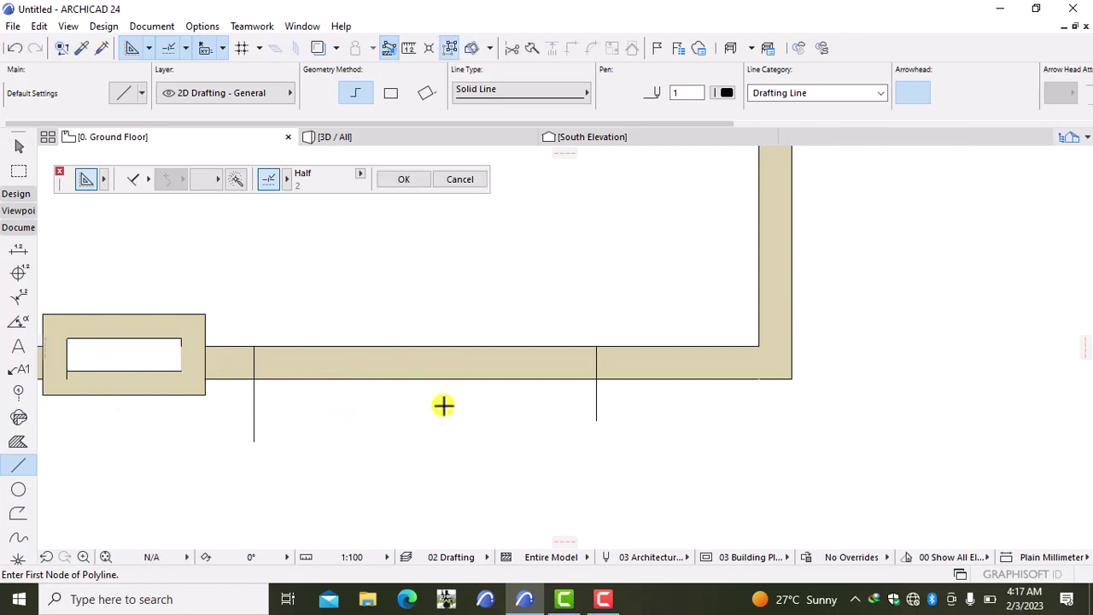
Split the lower wall right of the box along the left guide line, keeping the part right of the cut selected.
left_click(450, 381, "shift")
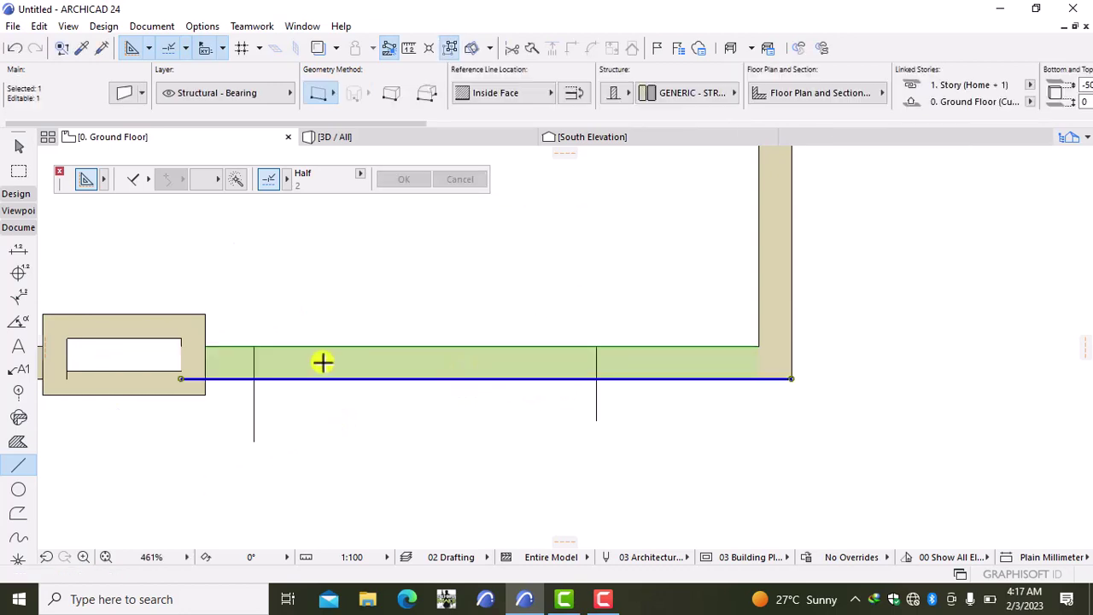
left_click(532, 48)
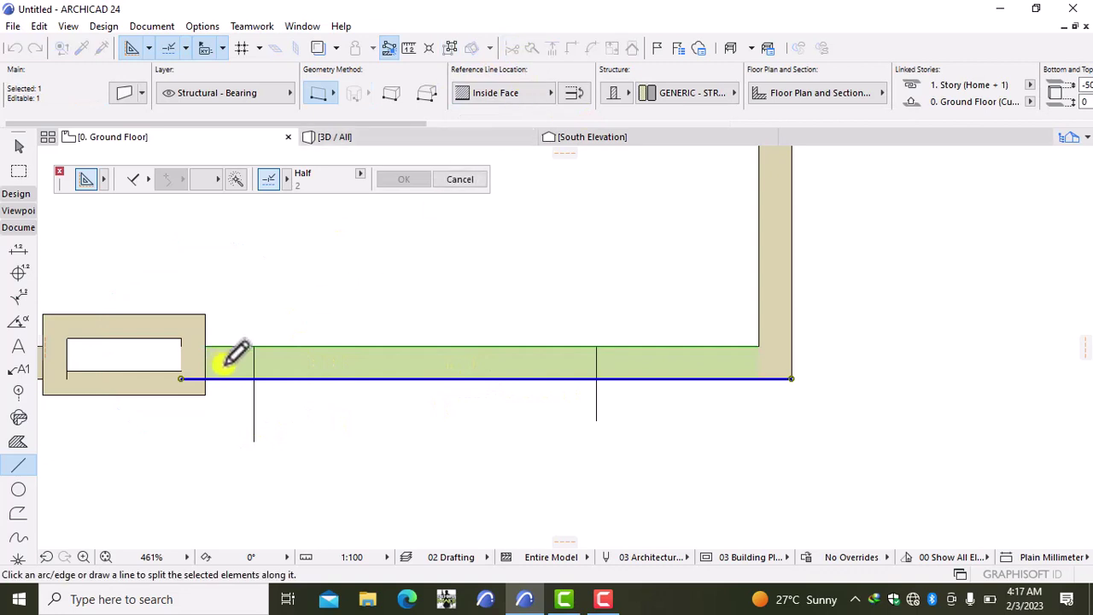
left_click(255, 377)
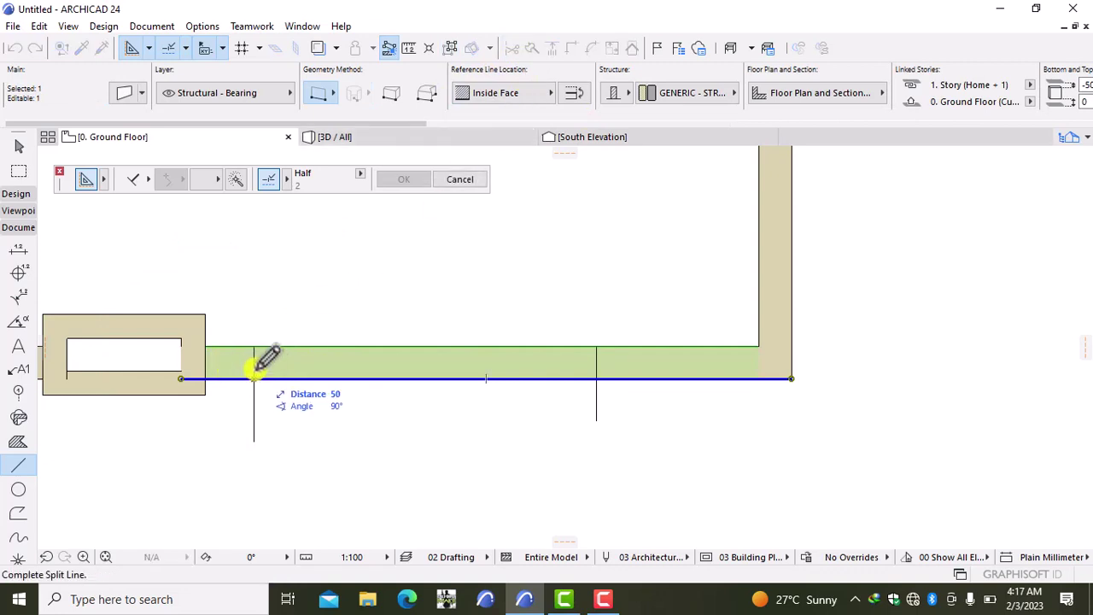
left_click(259, 345)
left_click(294, 346)
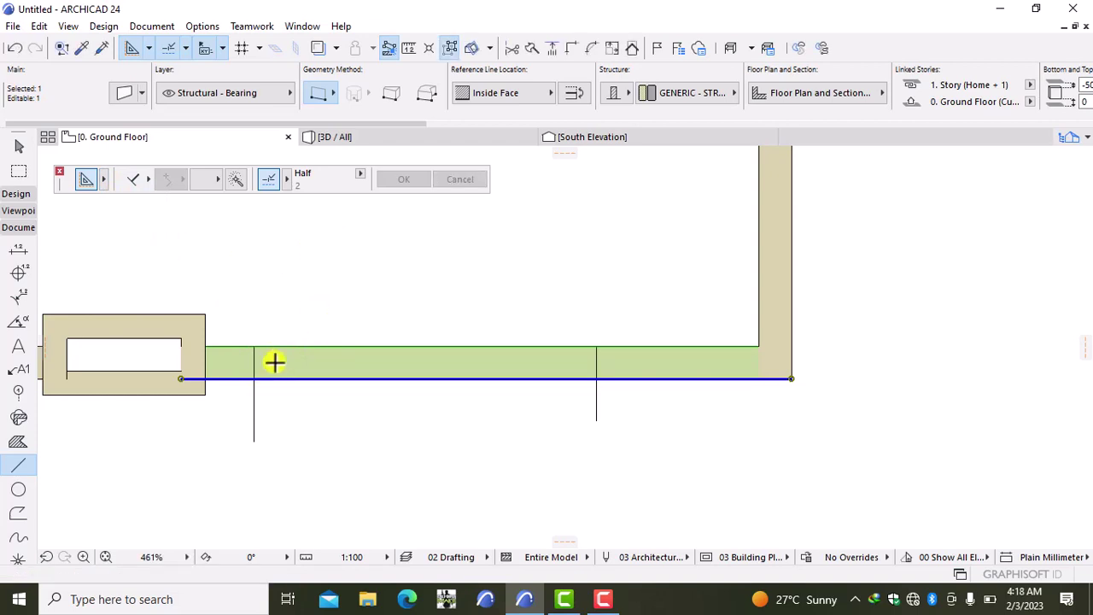
left_click(512, 47)
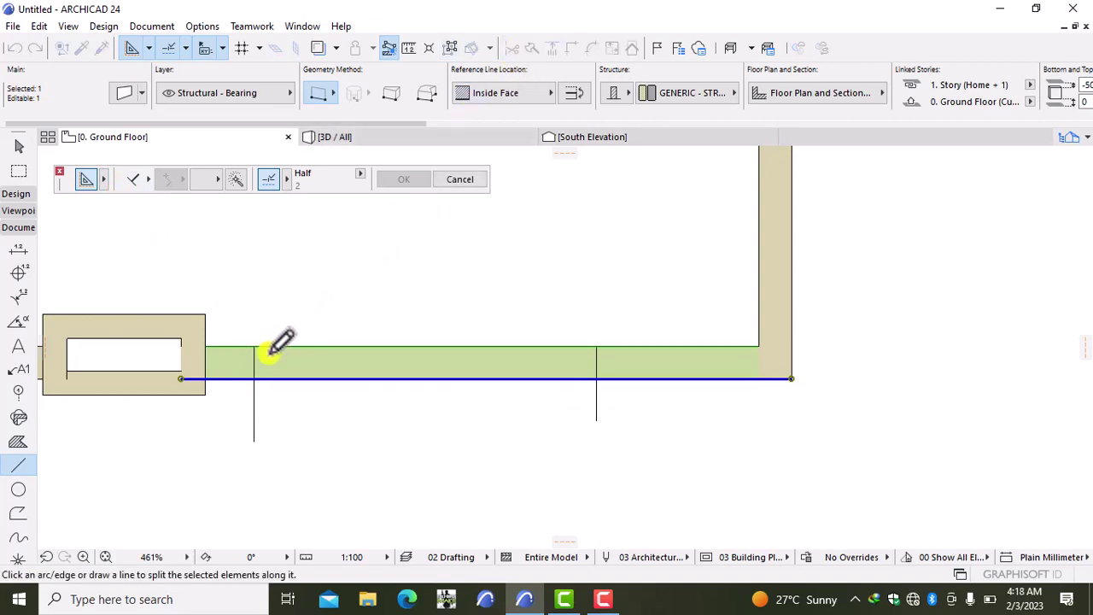
left_click(253, 378)
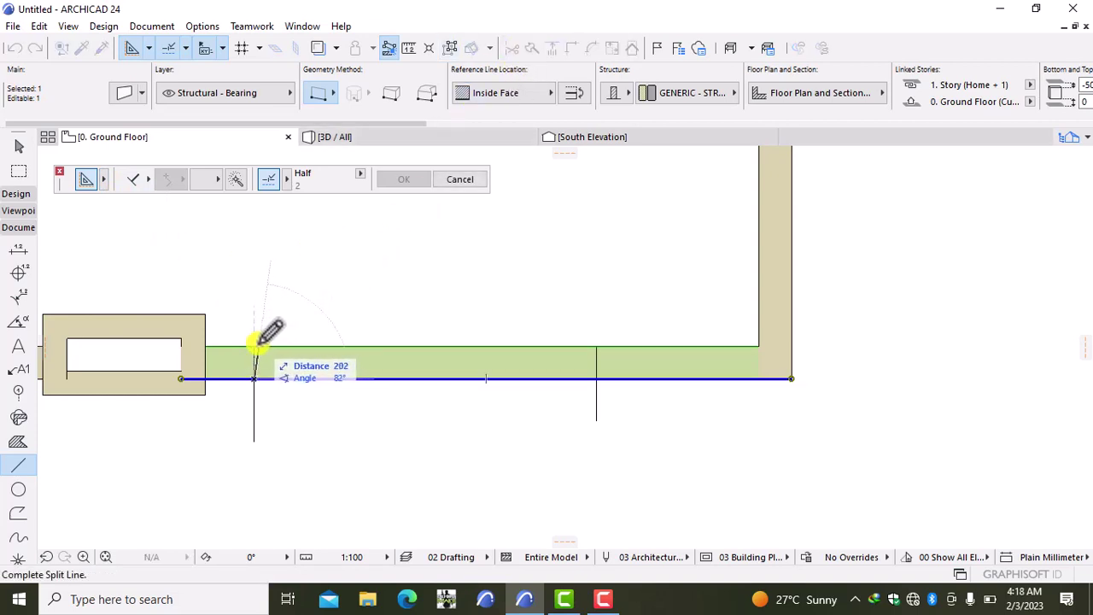
left_click(255, 343)
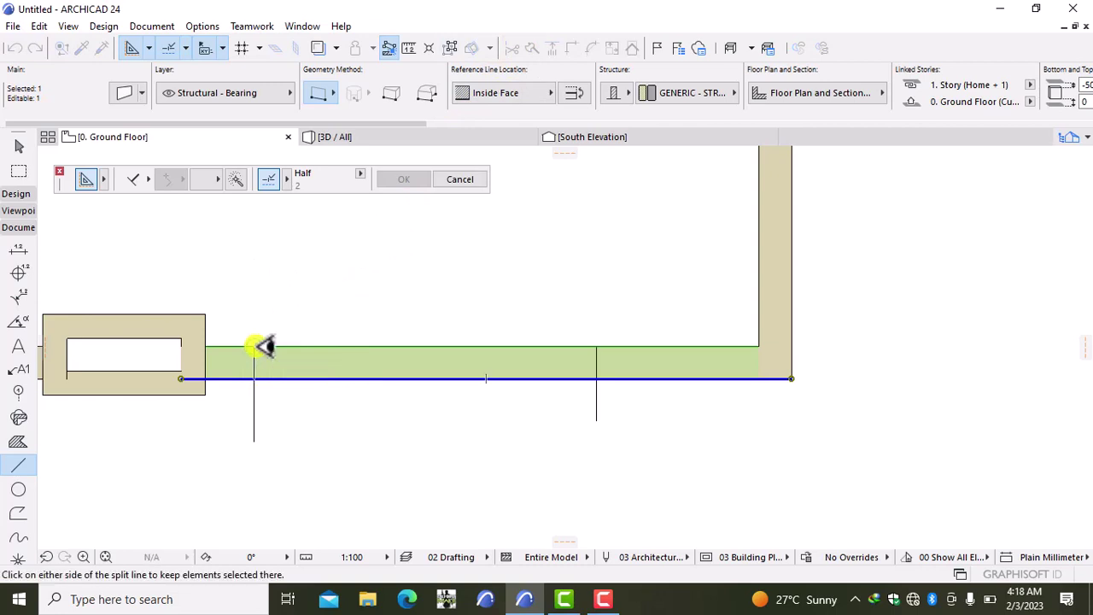
left_click(299, 329)
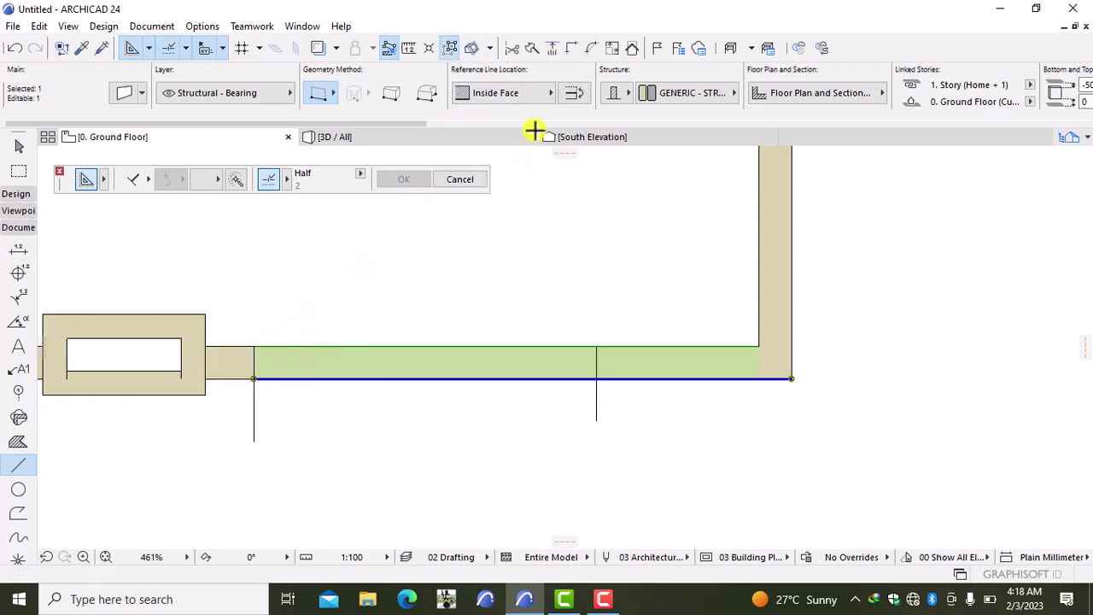
Split the selected lower wall along the right guide line, and clear the selection.
left_click(531, 49)
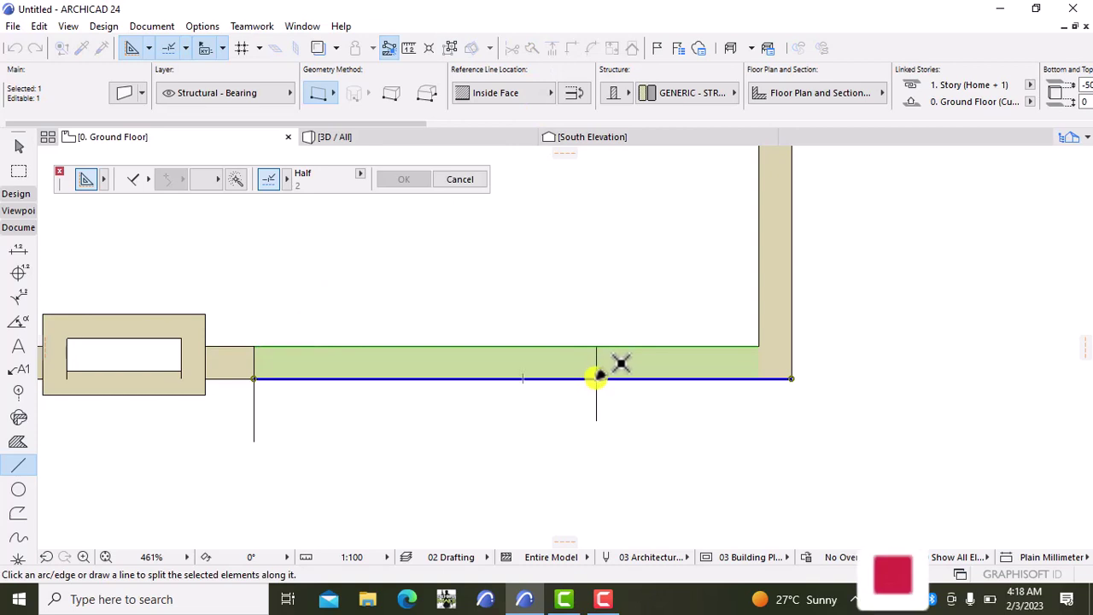
left_click(595, 378)
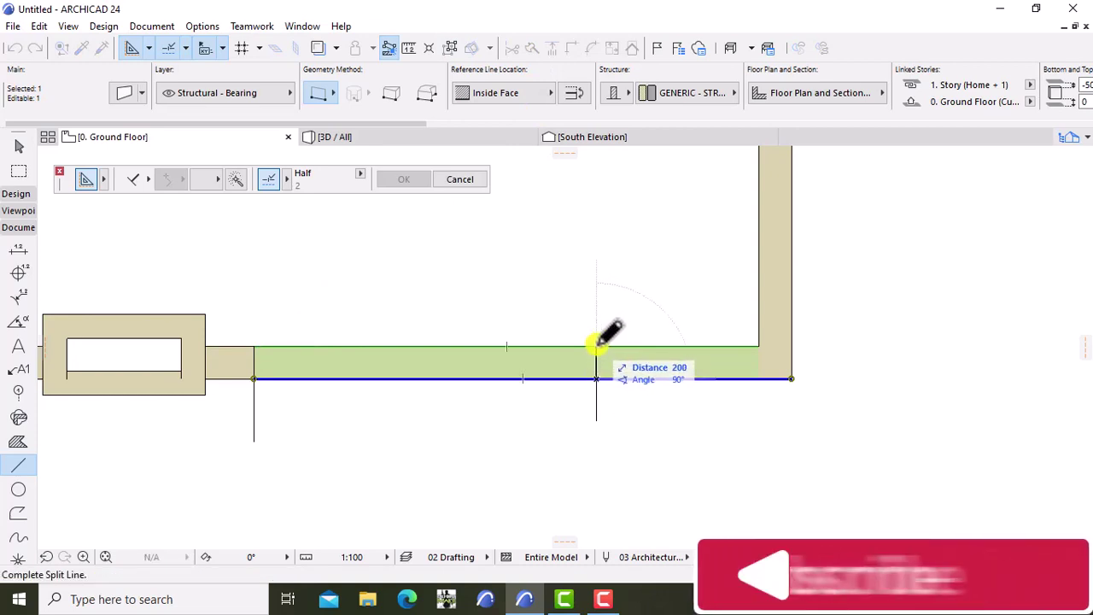
left_click(599, 344)
left_click(621, 333)
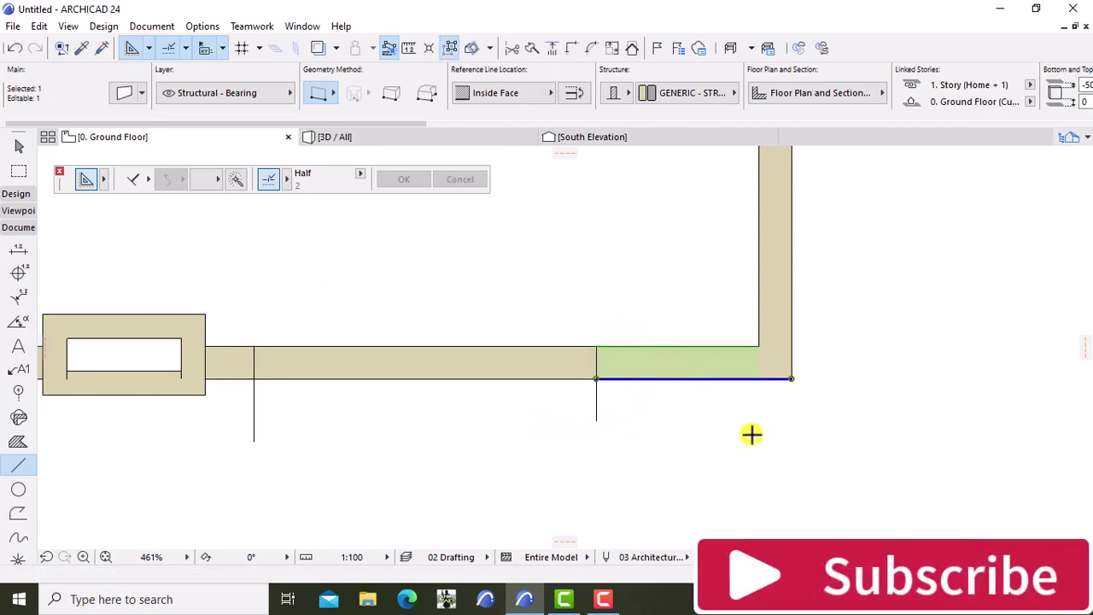
key("Escape")
Try curving the wall segment between the two guide lines outward with an arc radius of 1500 mm, and undo it.
left_click(494, 350, "shift")
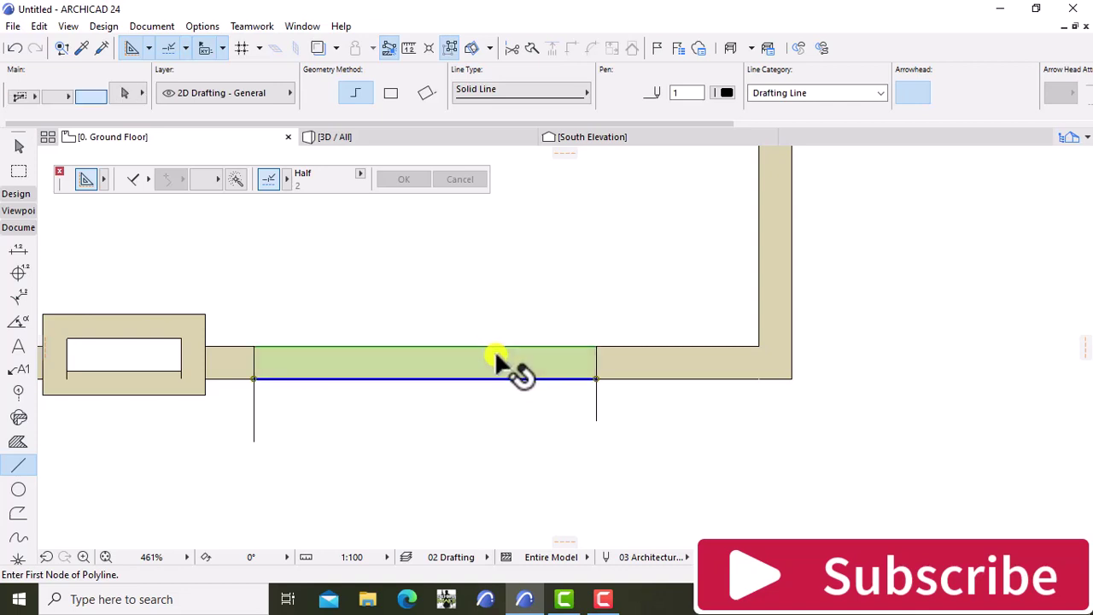
left_click(437, 379)
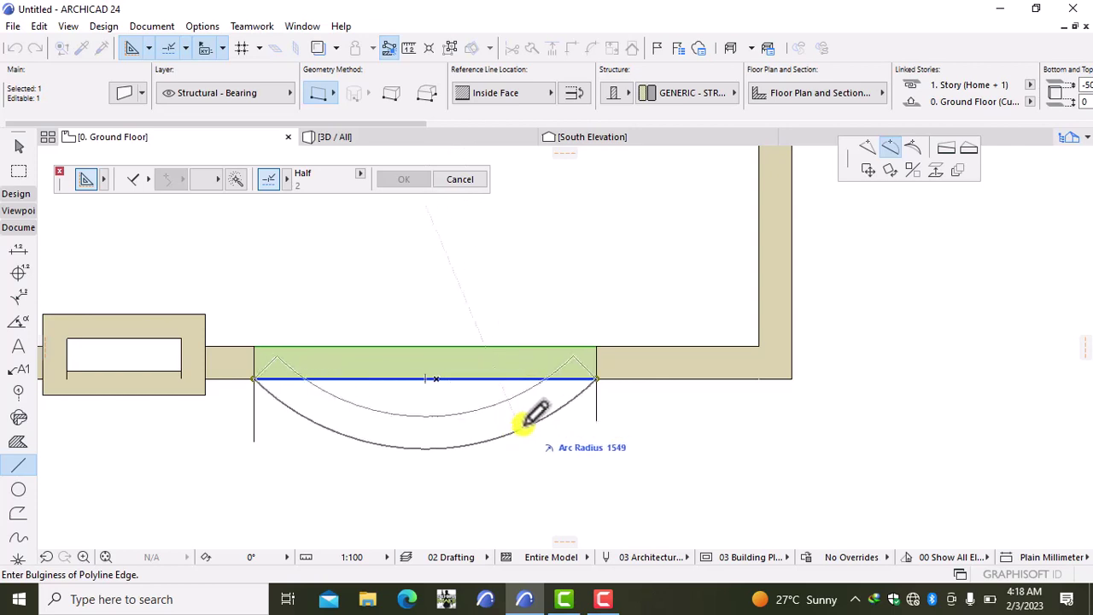
left_click(869, 146)
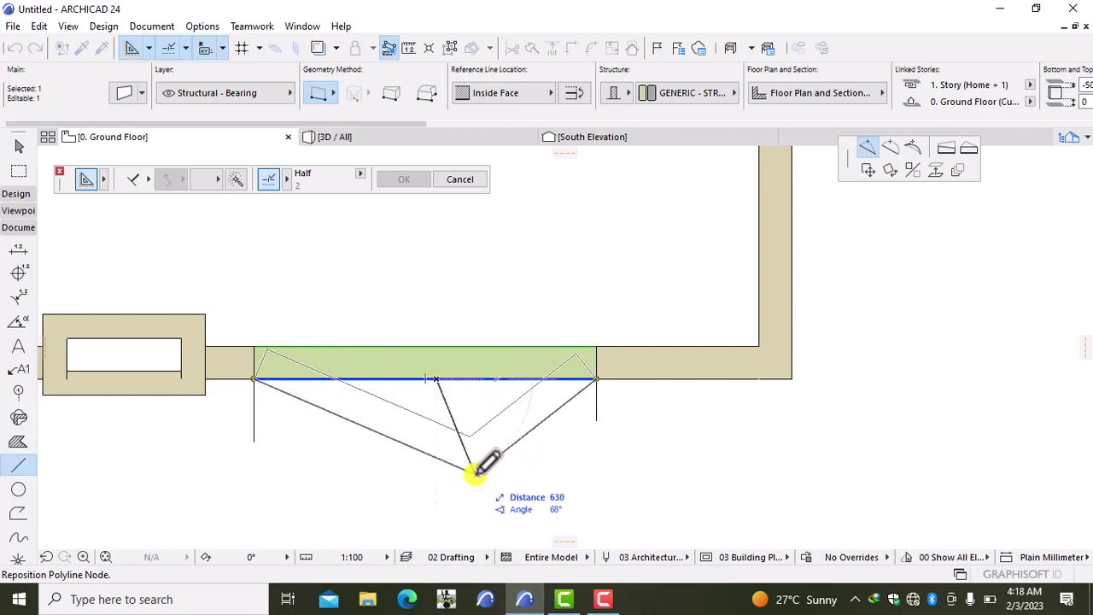
left_click(886, 149)
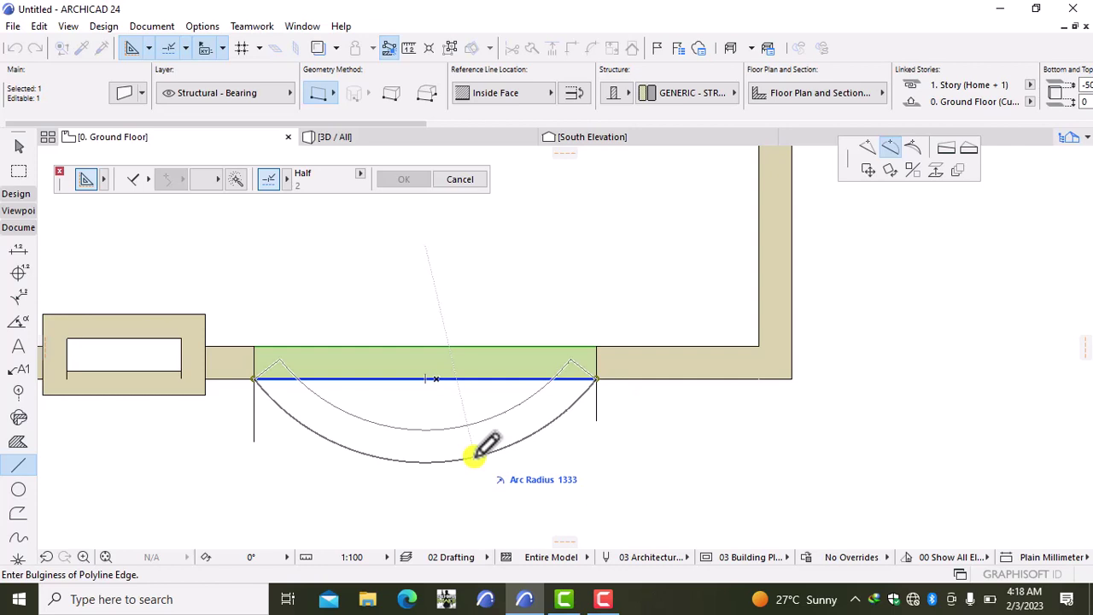
type("1500")
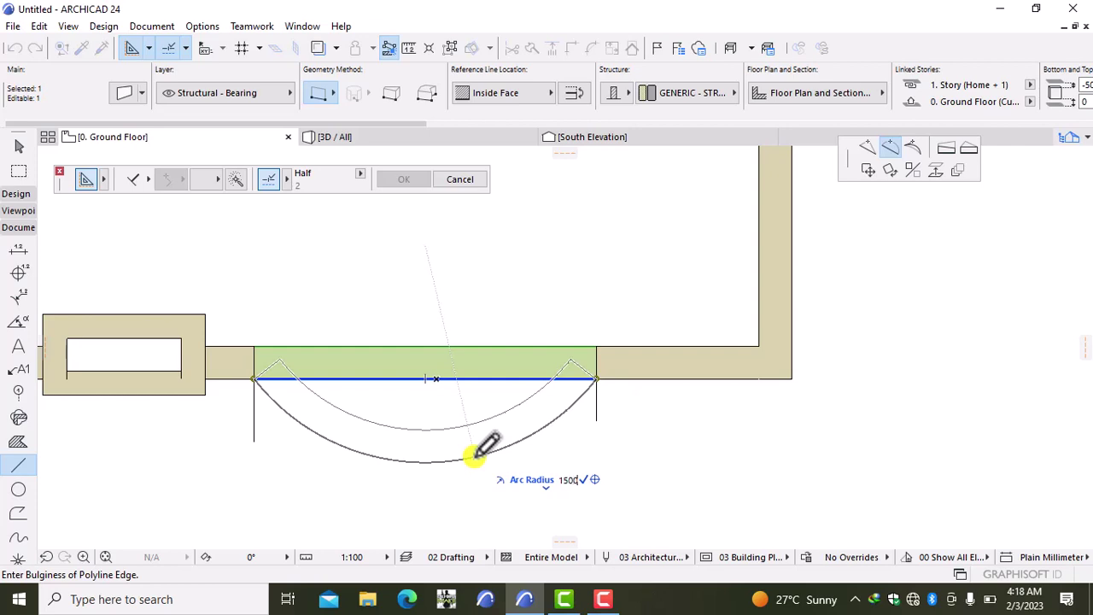
key("Return")
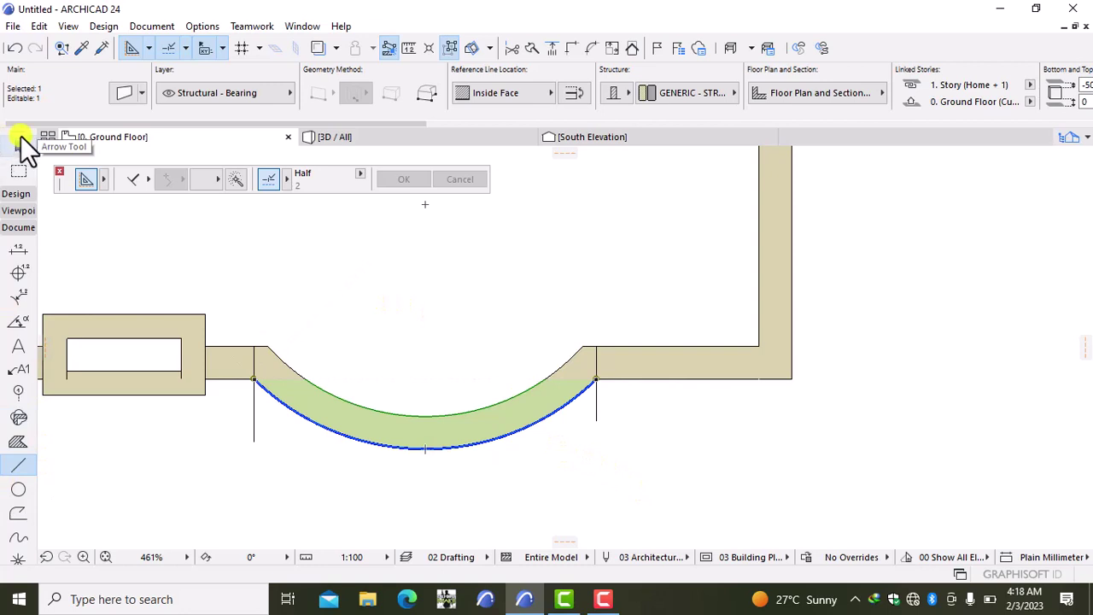
left_click(14, 48)
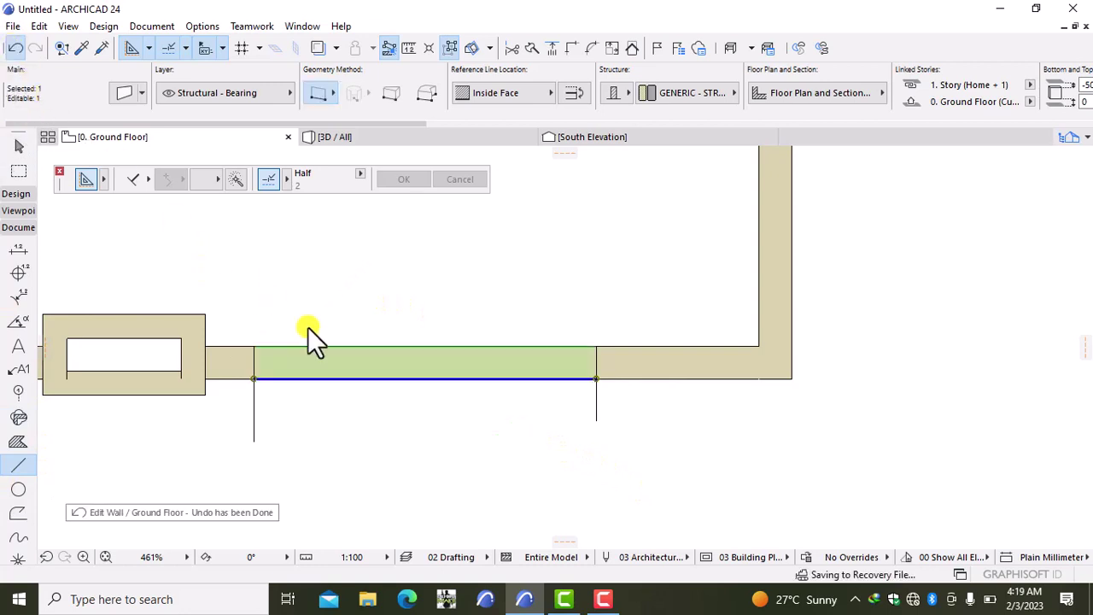
Try bending the segment between the guide lines into an outward semicircle of about 1050 mm radius, and undo it.
left_click(428, 380)
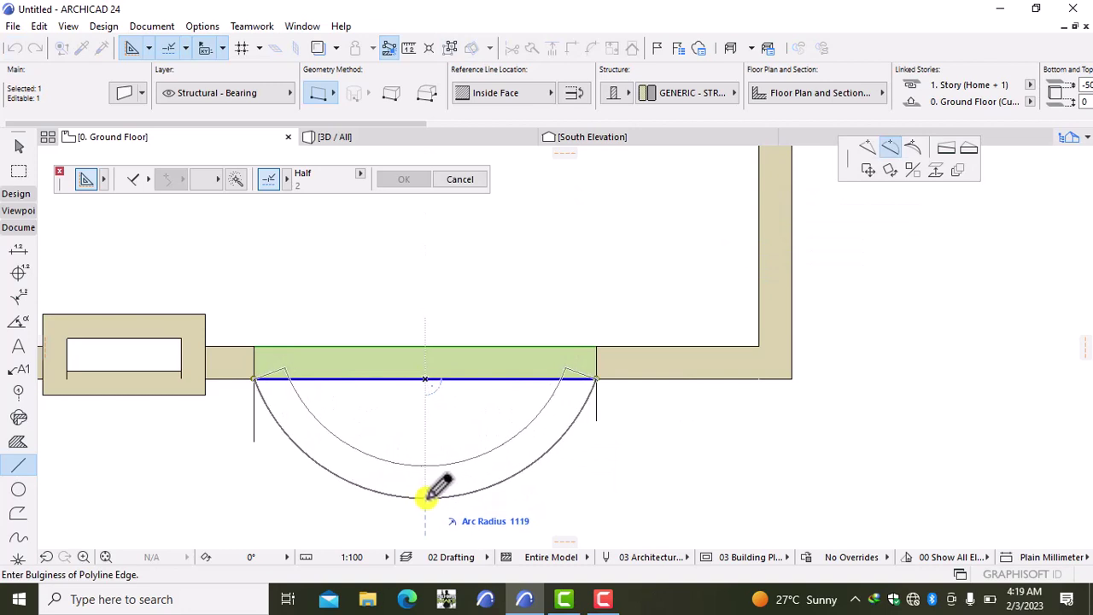
middle_click_drag(425, 497, 425, 443)
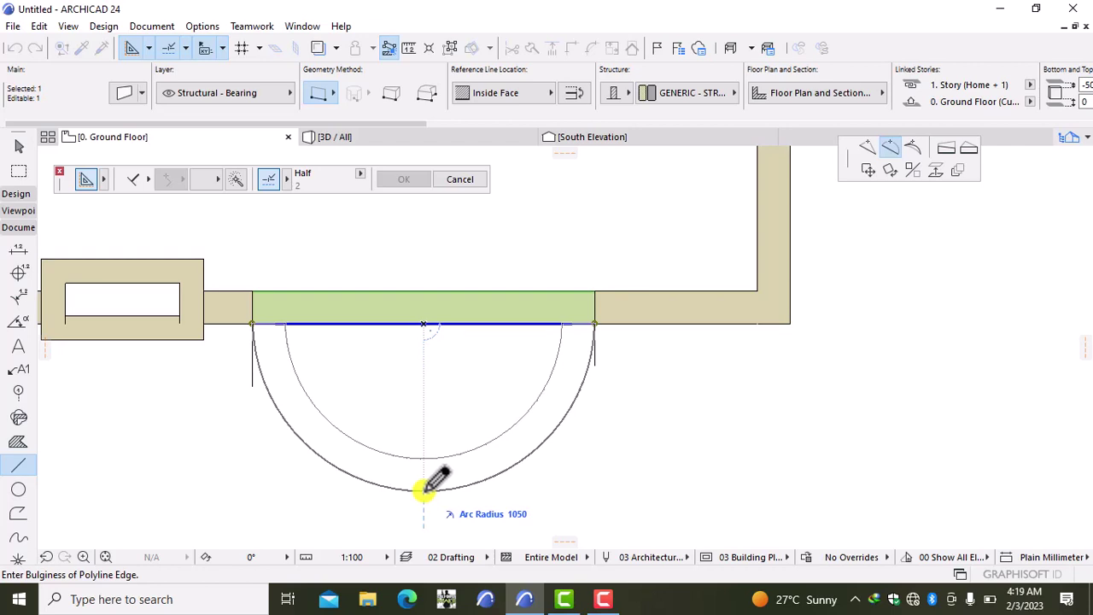
left_click(424, 488)
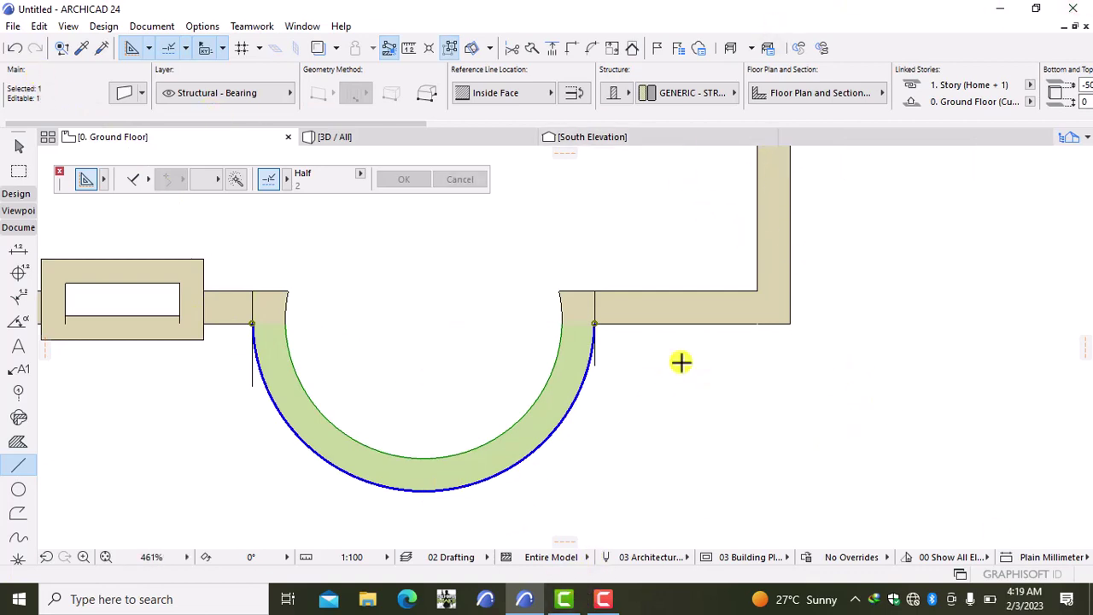
left_click(15, 48)
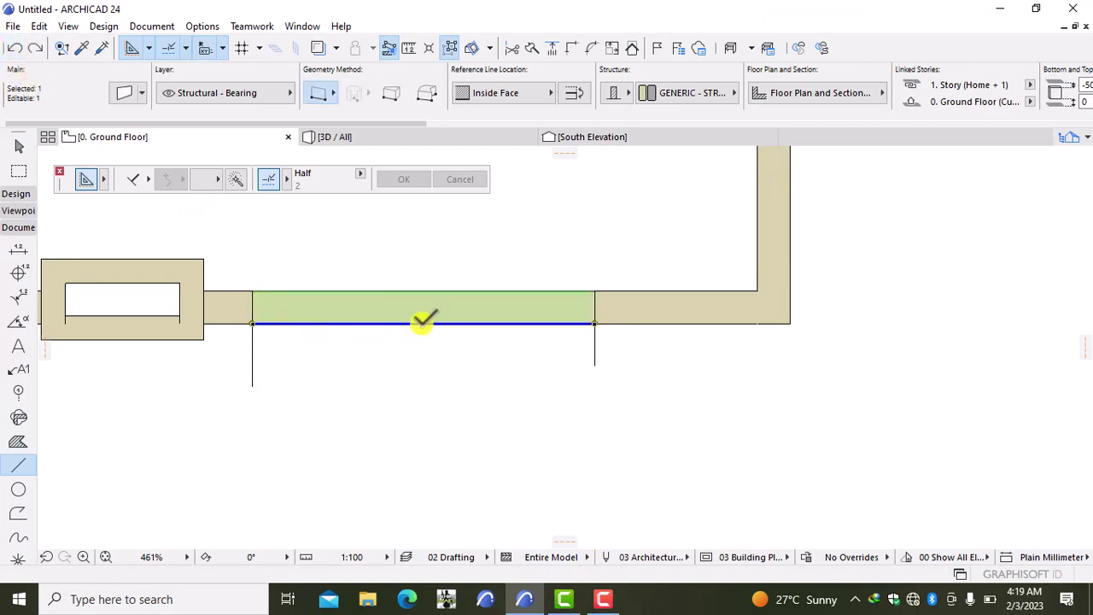
Curve the wall segment between the two guide lines outward with an arc radius of 1100 mm.
left_click(427, 324)
left_click(519, 402)
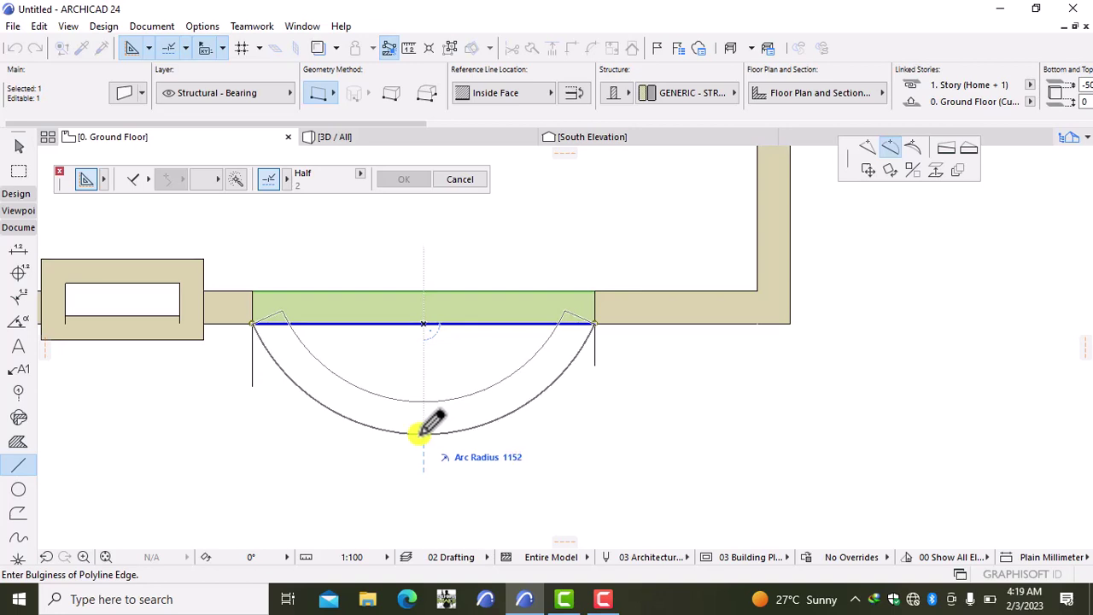
type("1")
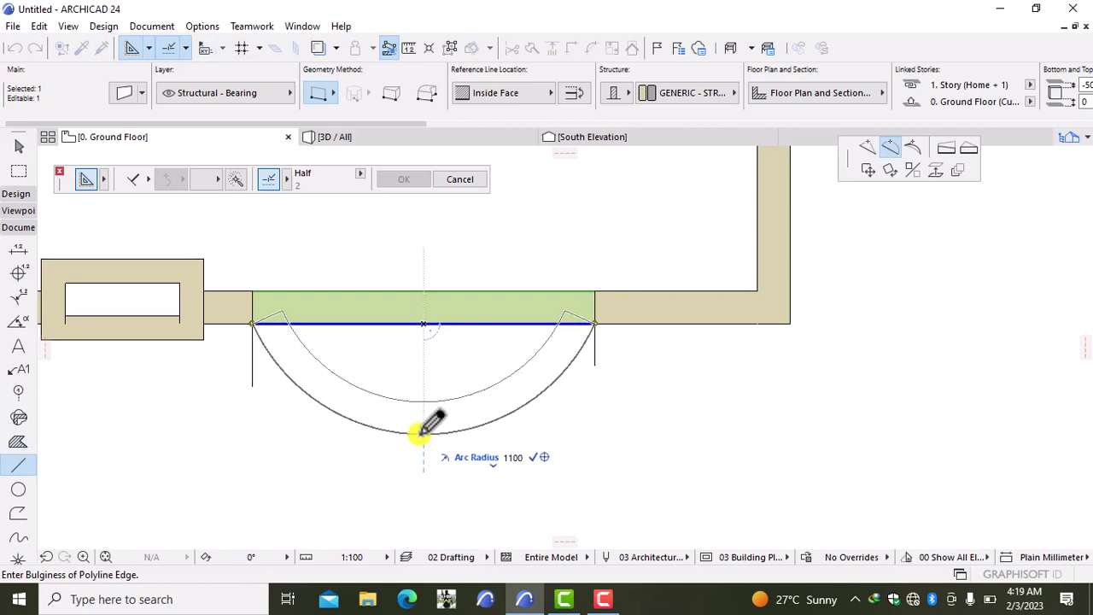
key("Return")
key("Escape")
Select the two vertical guide lines at the ends of the curved wall.
scroll(618, 421, "down", 1)
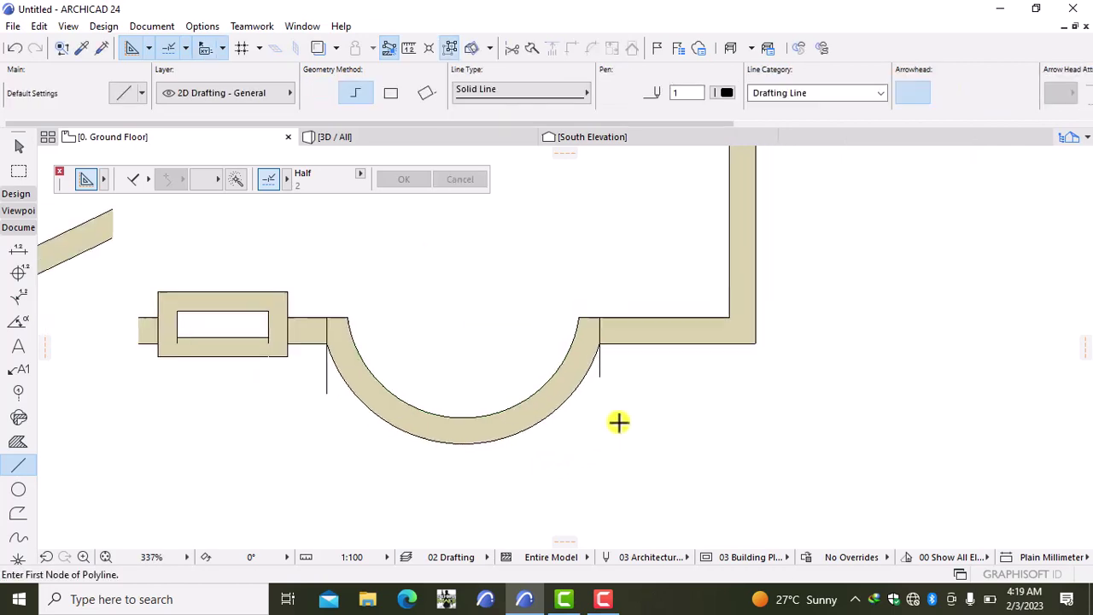
scroll(618, 422, "down", 2)
scroll(688, 461, "up", 1)
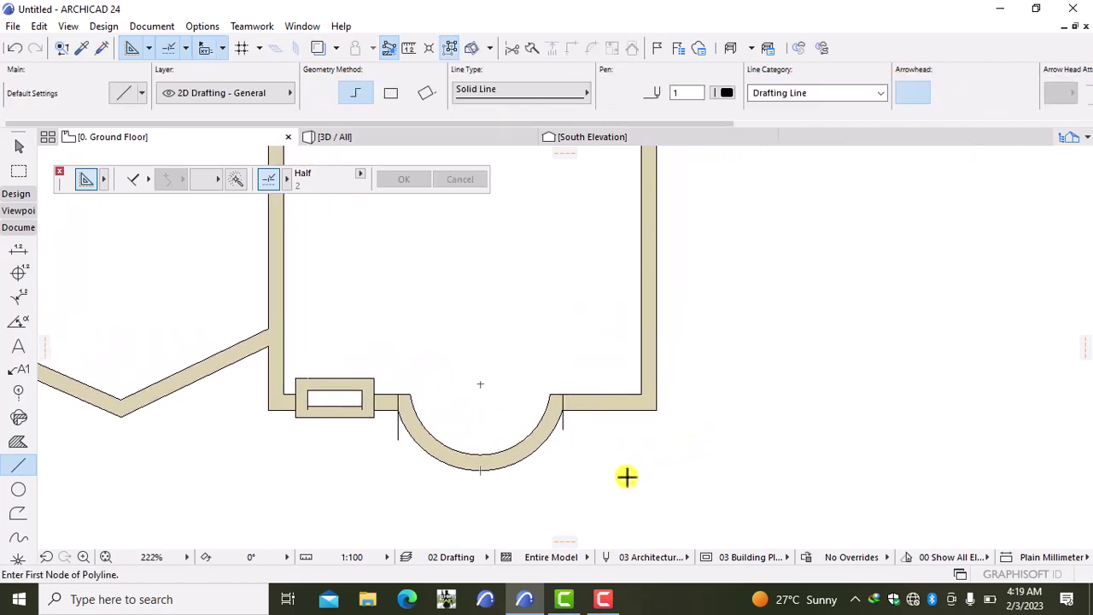
key("Escape")
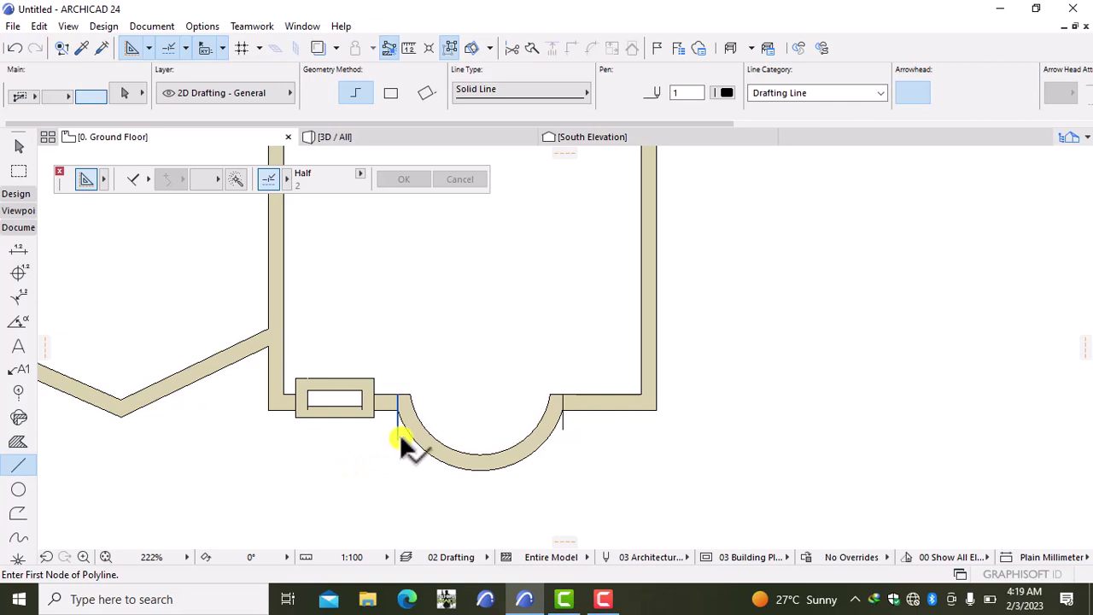
double_click(398, 438)
double_click(563, 429)
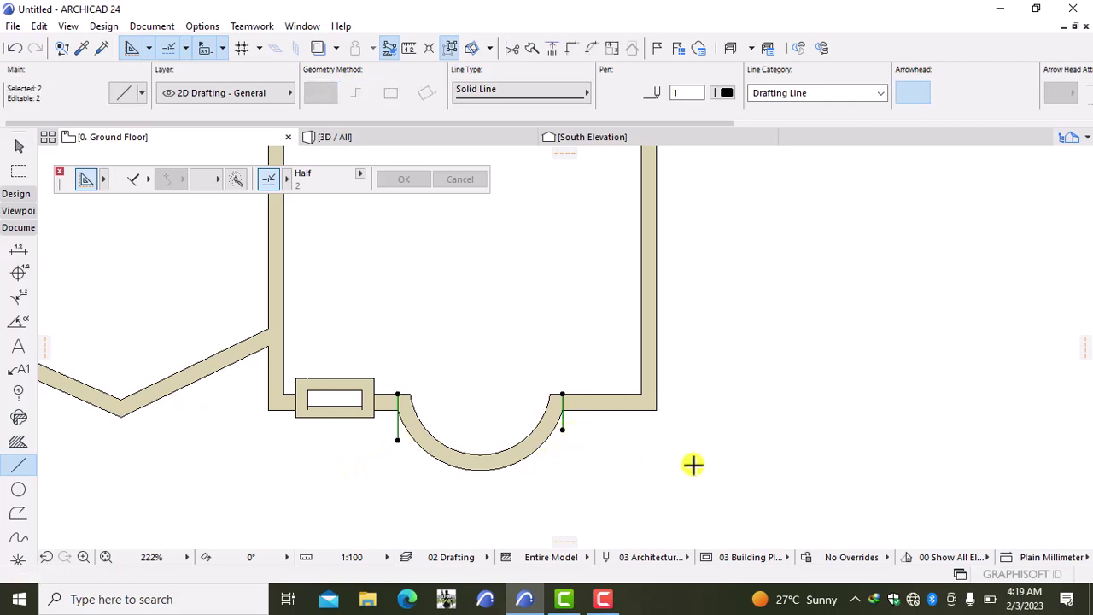
Remove the two short vertical guide lines at the ends of the curved bay wall.
key("Escape")
scroll(677, 466, "down", 3)
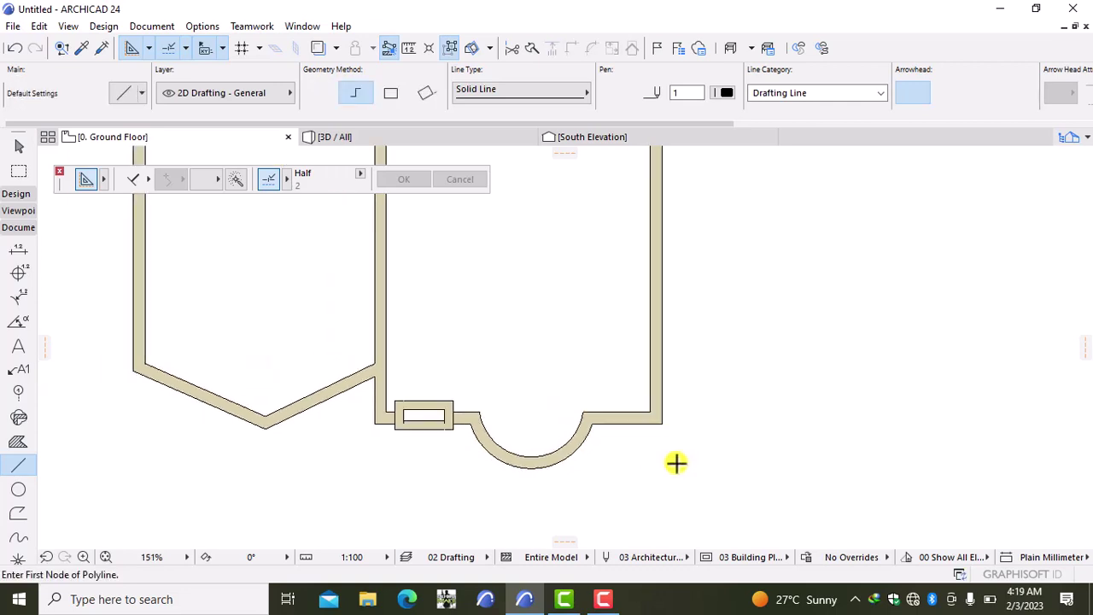
scroll(747, 461, "up", 1)
middle_click_drag(748, 461, 709, 512)
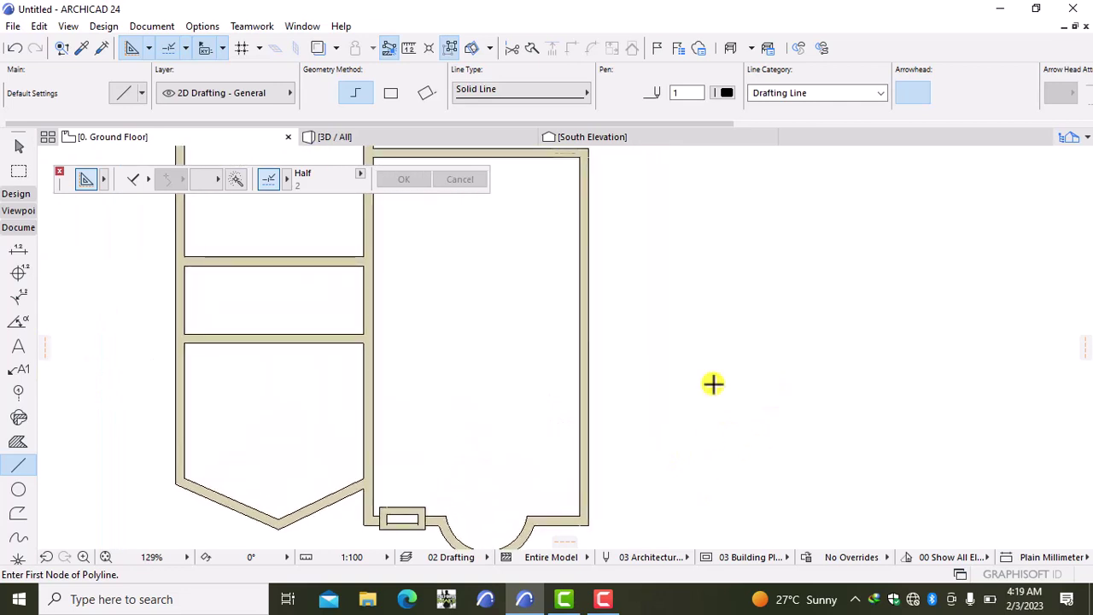
Drag a copy of the large room's right-hand exterior wall 4400 horizontally to the right, using its lower outer corner as the reference point.
scroll(476, 341, "down", 2)
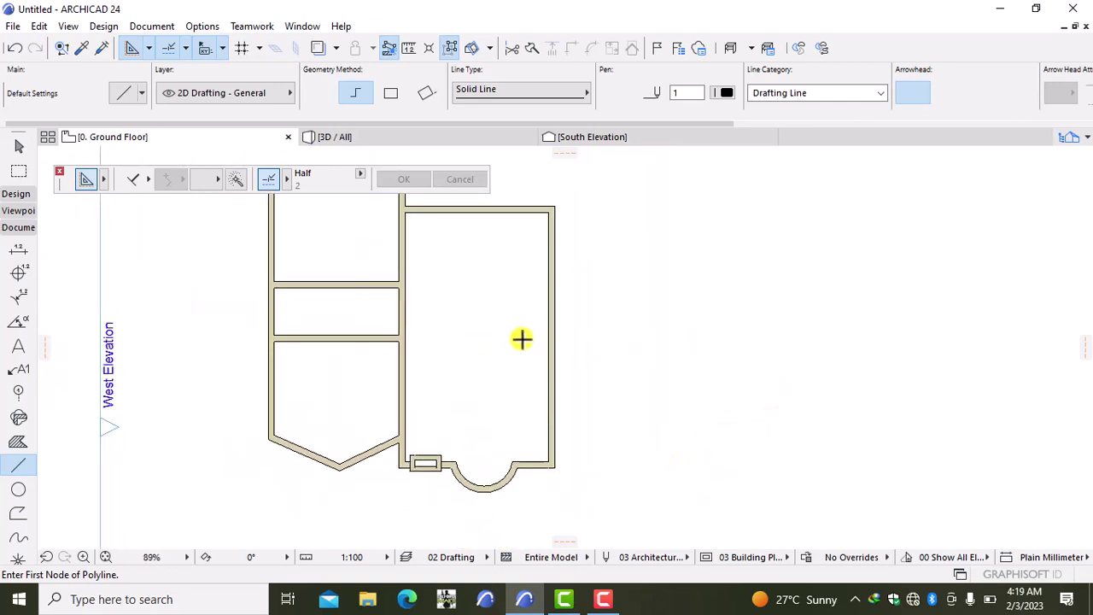
scroll(522, 339, "down", 1)
middle_click_drag(519, 365, 469, 402)
scroll(471, 355, "up", 3)
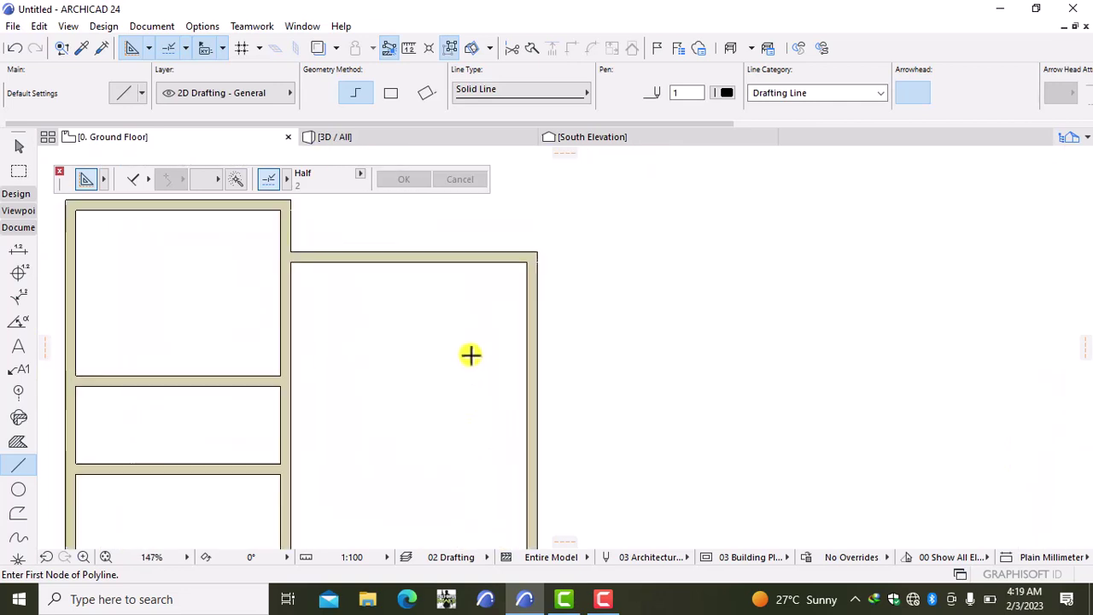
middle_click_drag(471, 354, 481, 413)
scroll(485, 405, "up", 2)
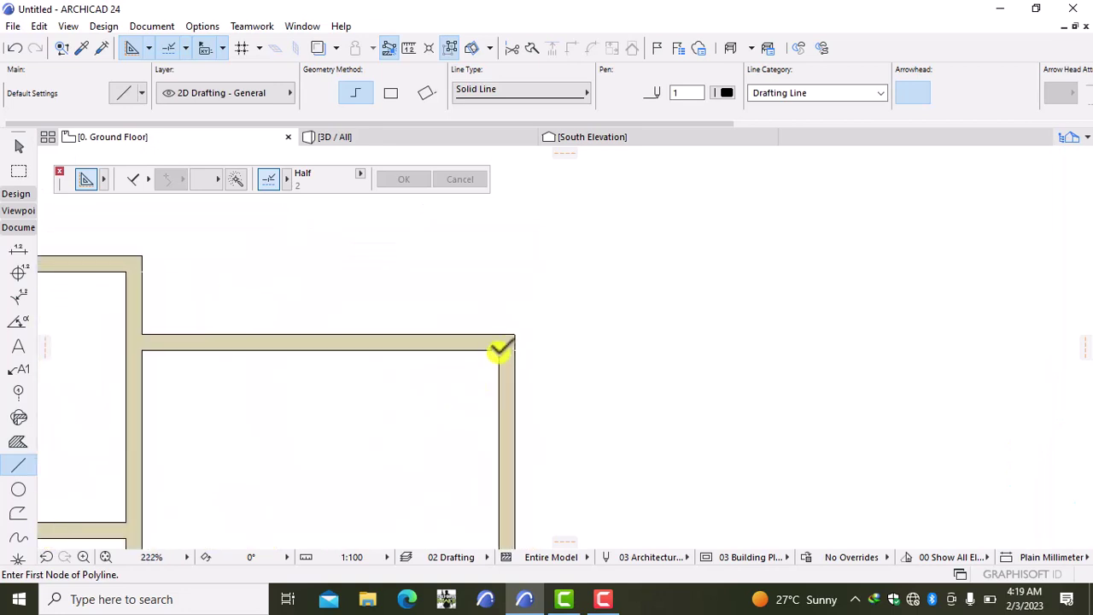
left_click(509, 422)
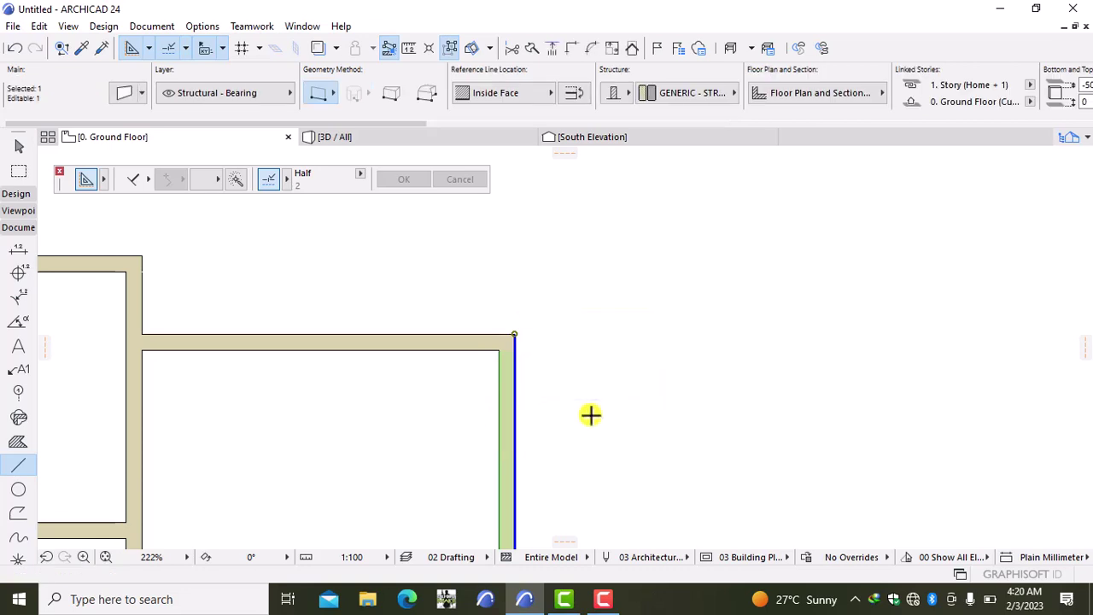
scroll(590, 415, "down", 3)
middle_click_drag(601, 445, 568, 334)
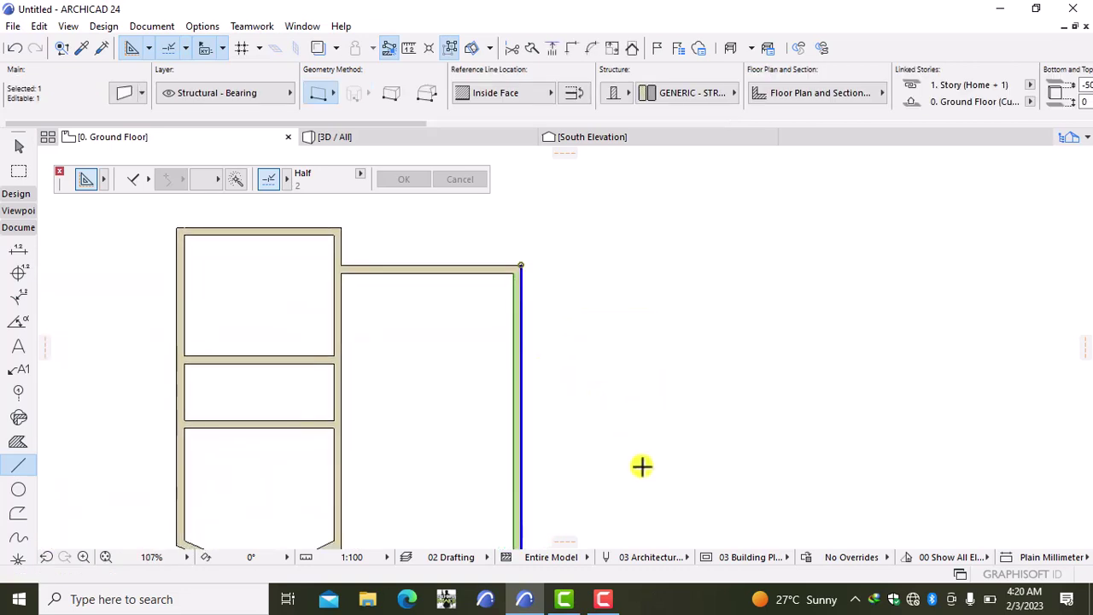
middle_click_drag(641, 464, 618, 358)
middle_click_drag(614, 438, 612, 450)
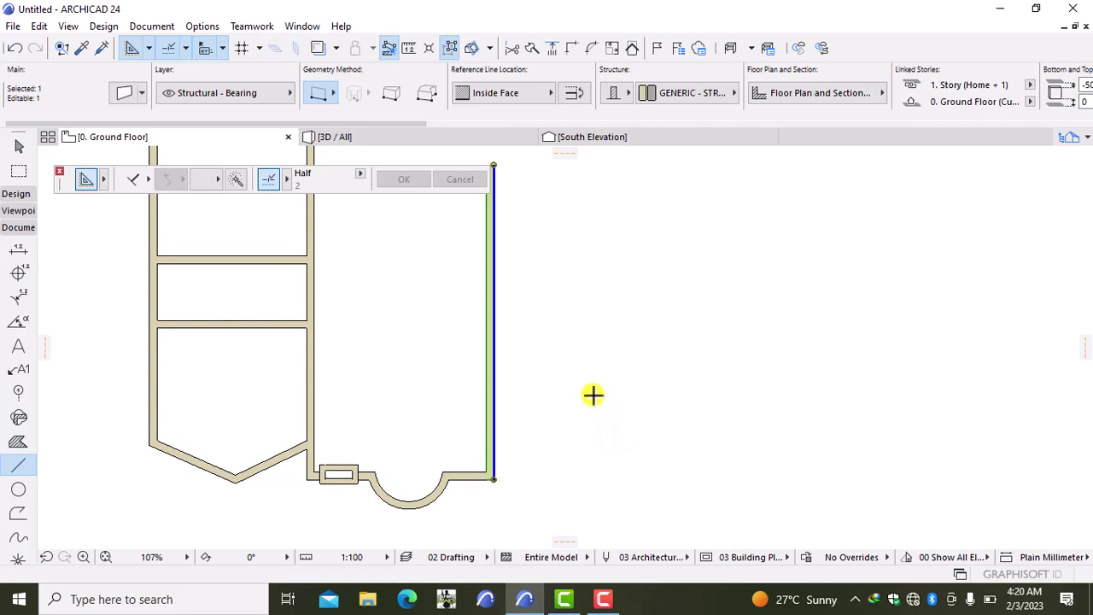
right_click(591, 394)
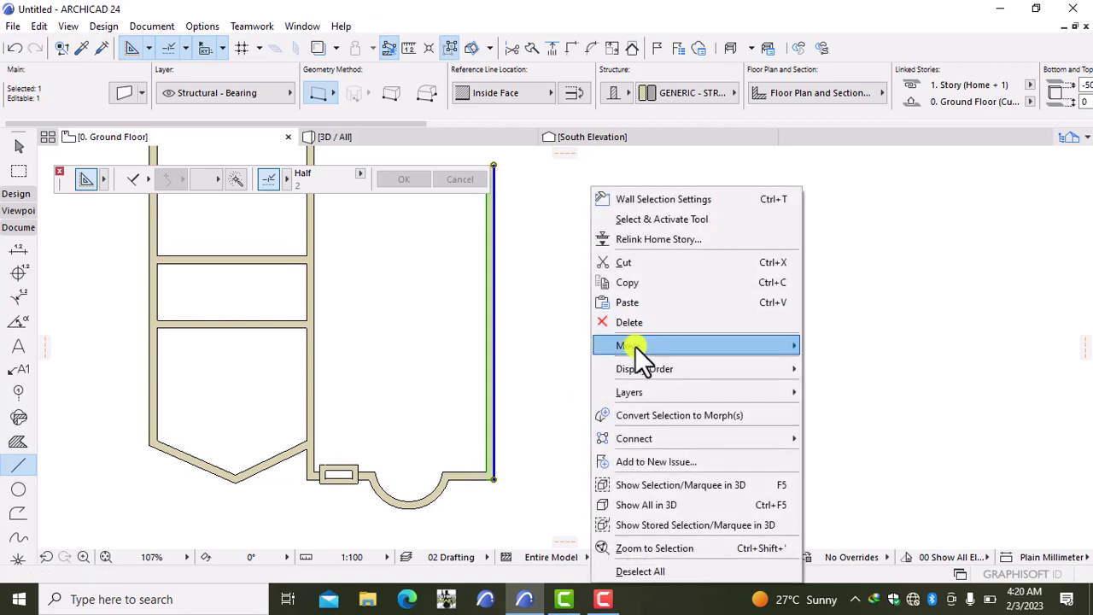
mouse_move(634, 346)
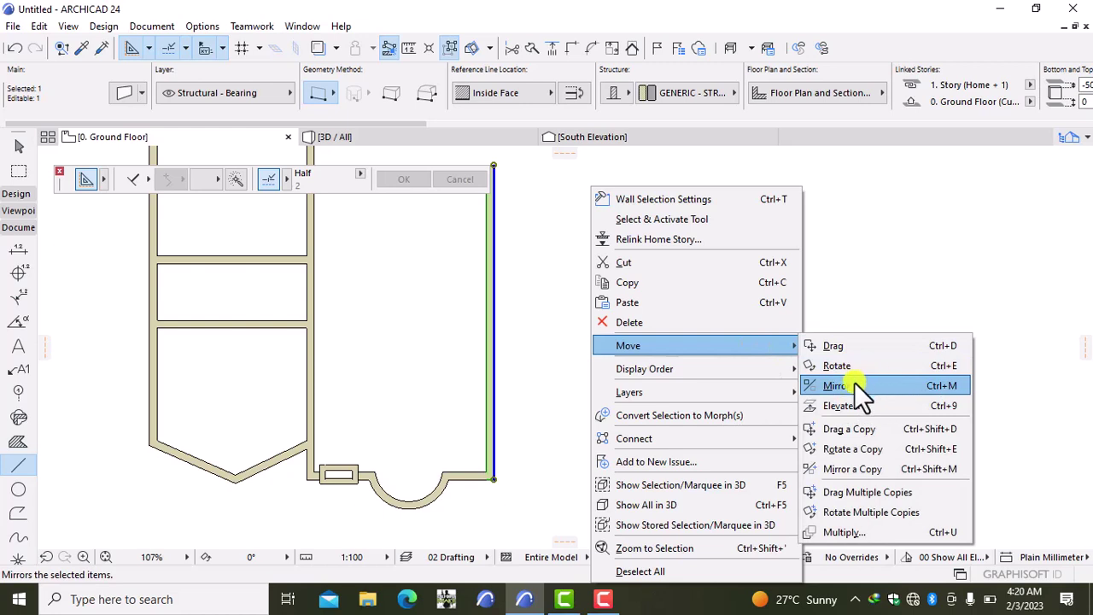
left_click(841, 435)
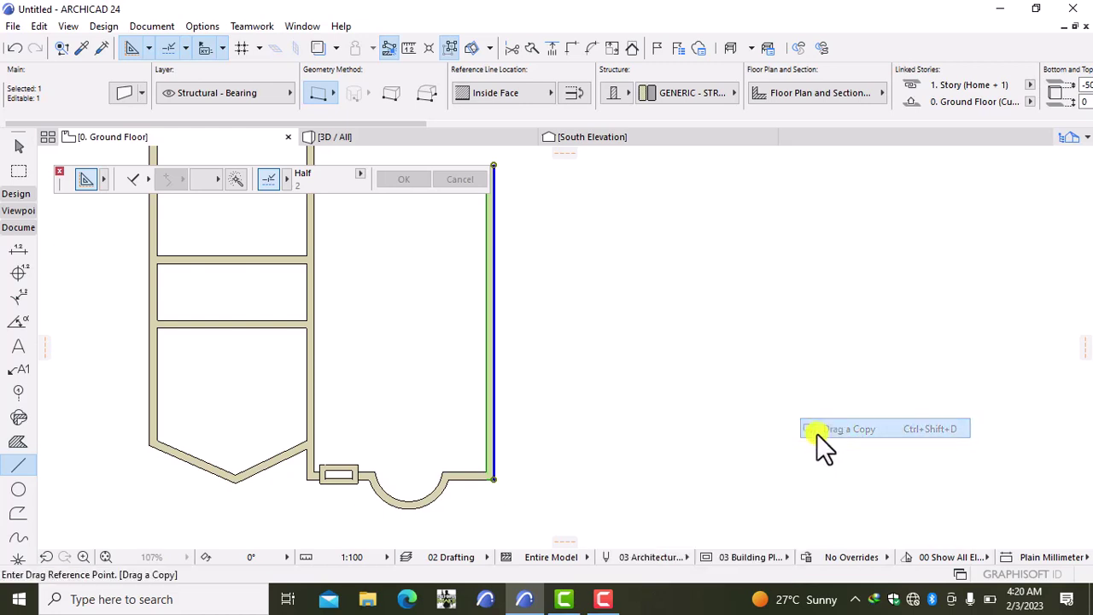
left_click(493, 478)
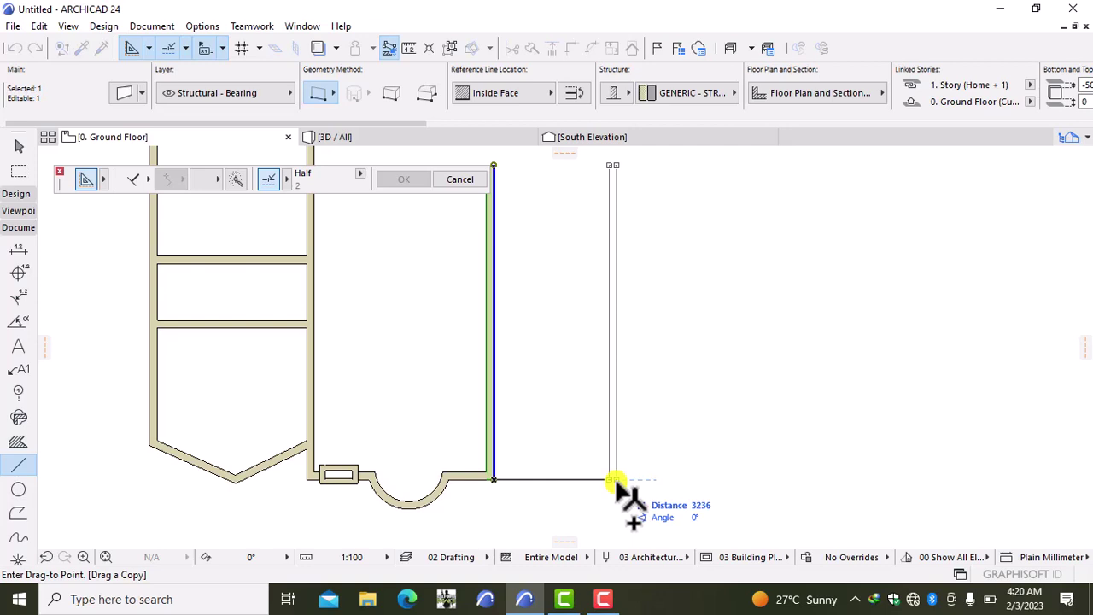
type("44")
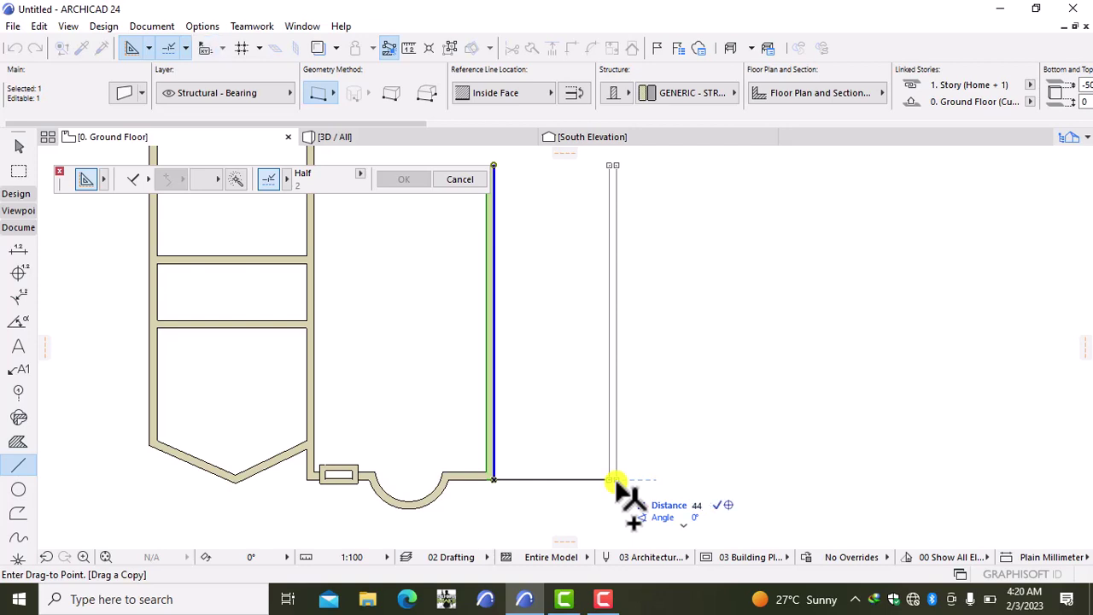
type("00")
key("Return")
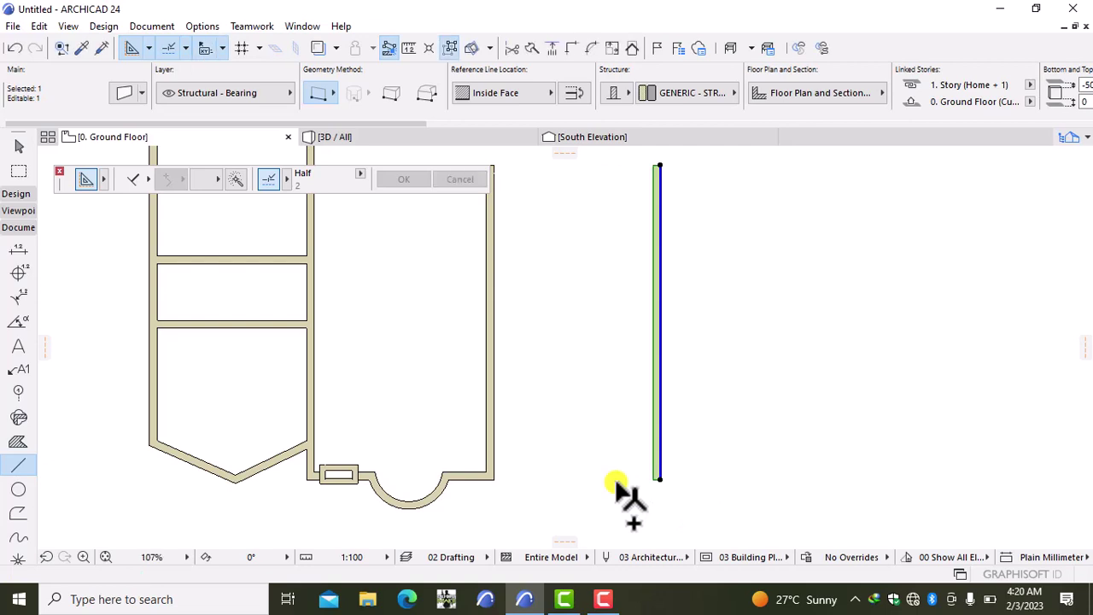
key("Escape")
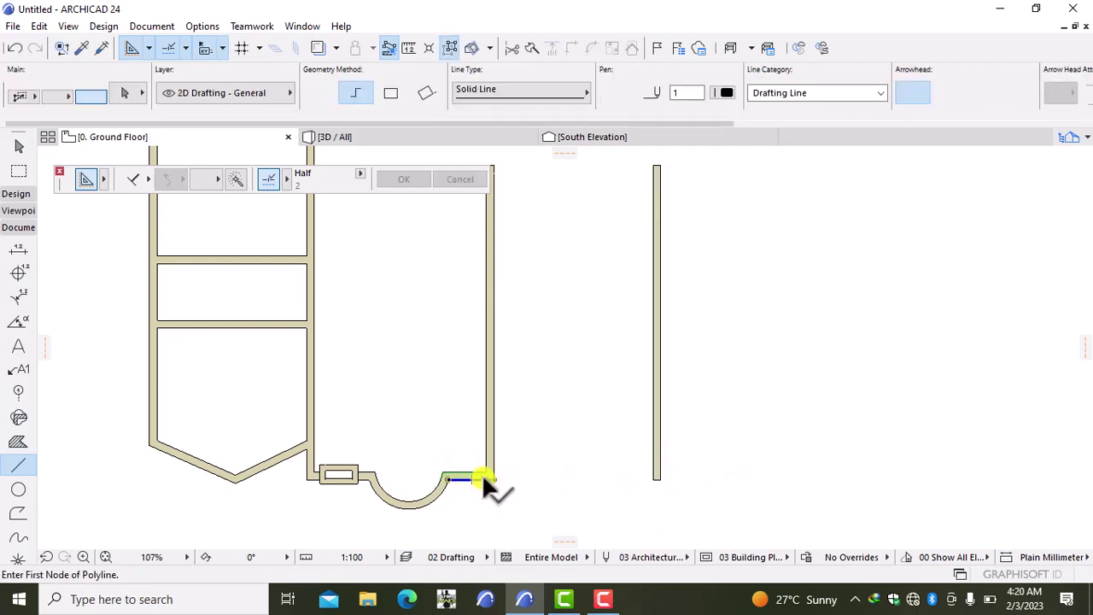
Stretch the short bottom wall beside the curved bay to the lower end of the copied wall.
left_click(483, 478, "shift")
left_click(494, 479)
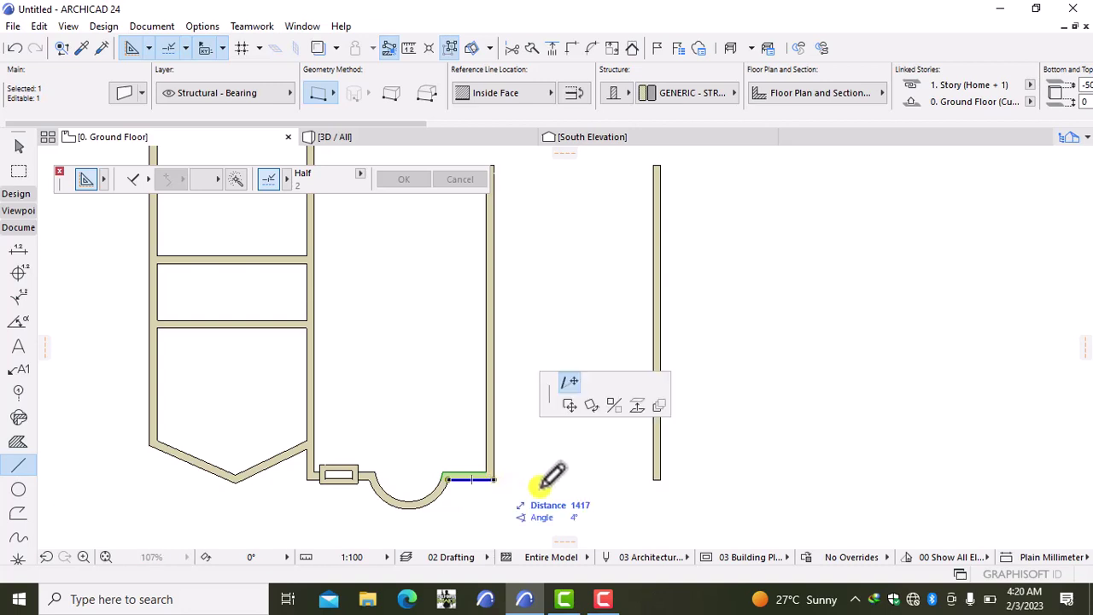
left_click(663, 476)
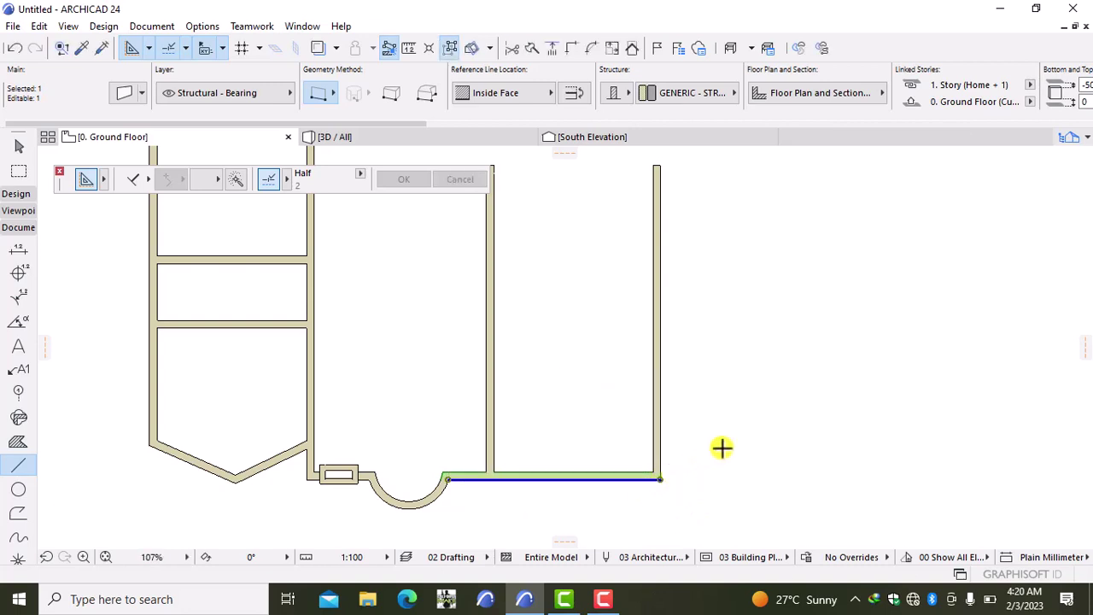
key("Escape")
Stretch the large room's top wall horizontally to the upper end of the copied wall.
middle_click_drag(622, 402, 604, 514)
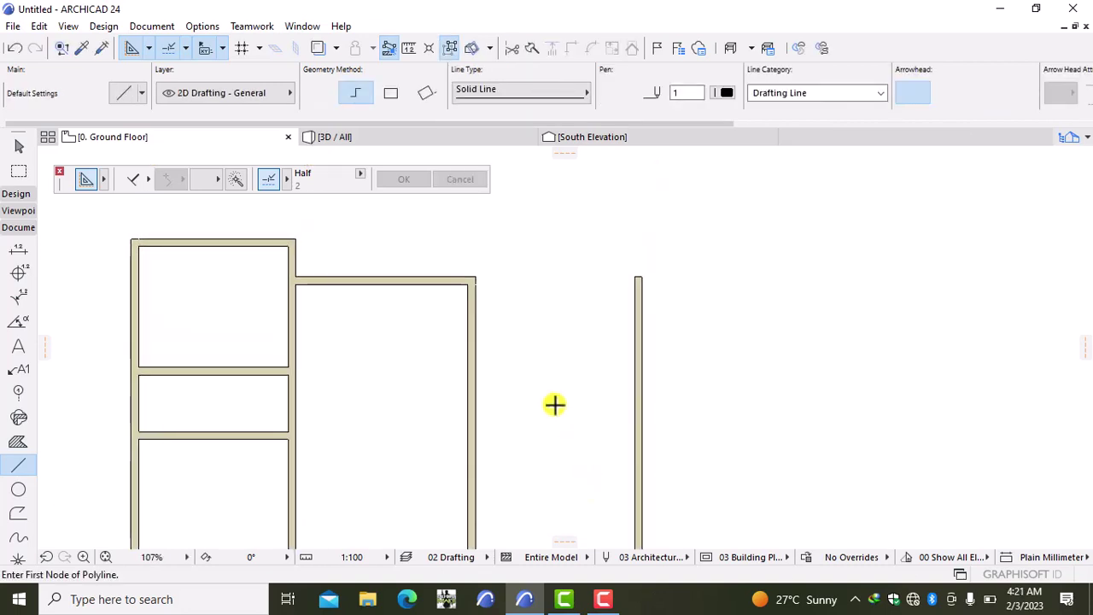
left_click(478, 273, "shift")
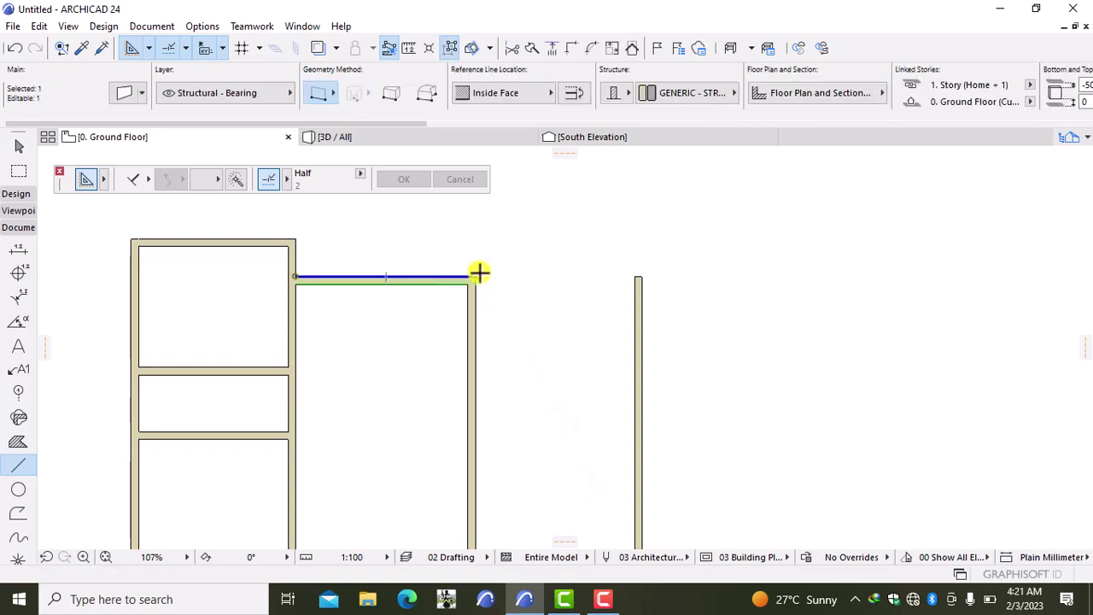
left_click(479, 272)
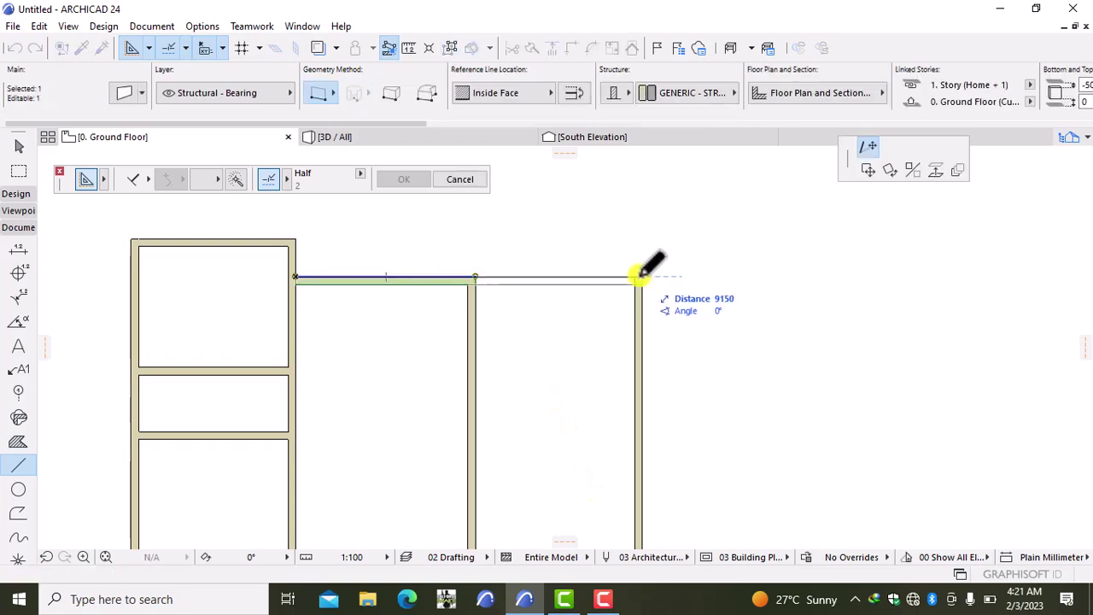
left_click(641, 277)
scroll(725, 316, "down", 3)
key("Escape")
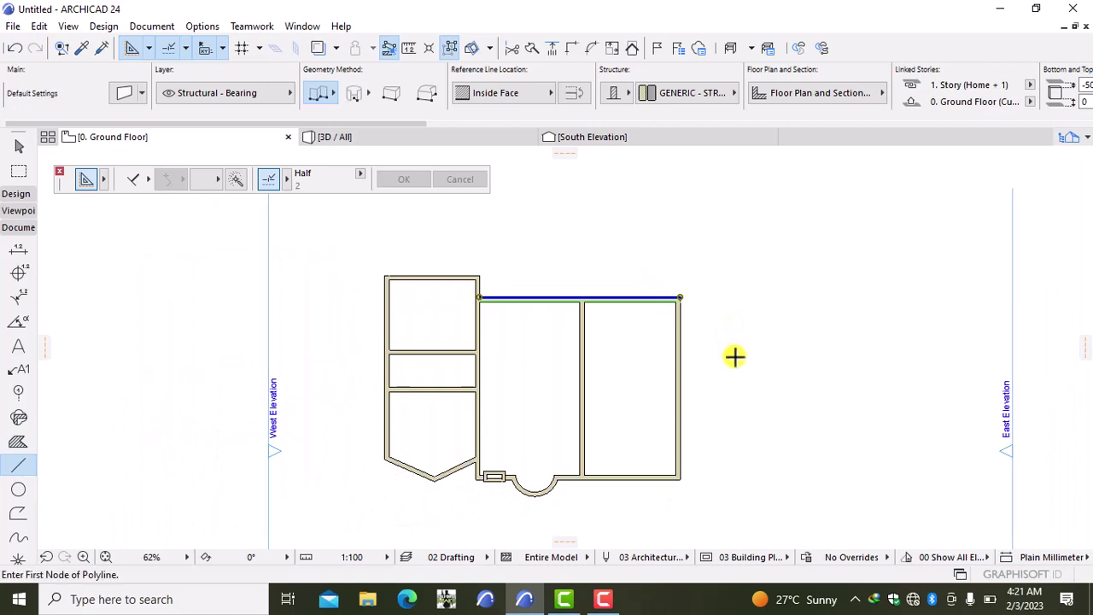
Stretch the rightmost vertical wall upward to a total length of 11700 at 90°.
scroll(700, 344, "up", 3)
middle_click_drag(700, 350, 629, 419)
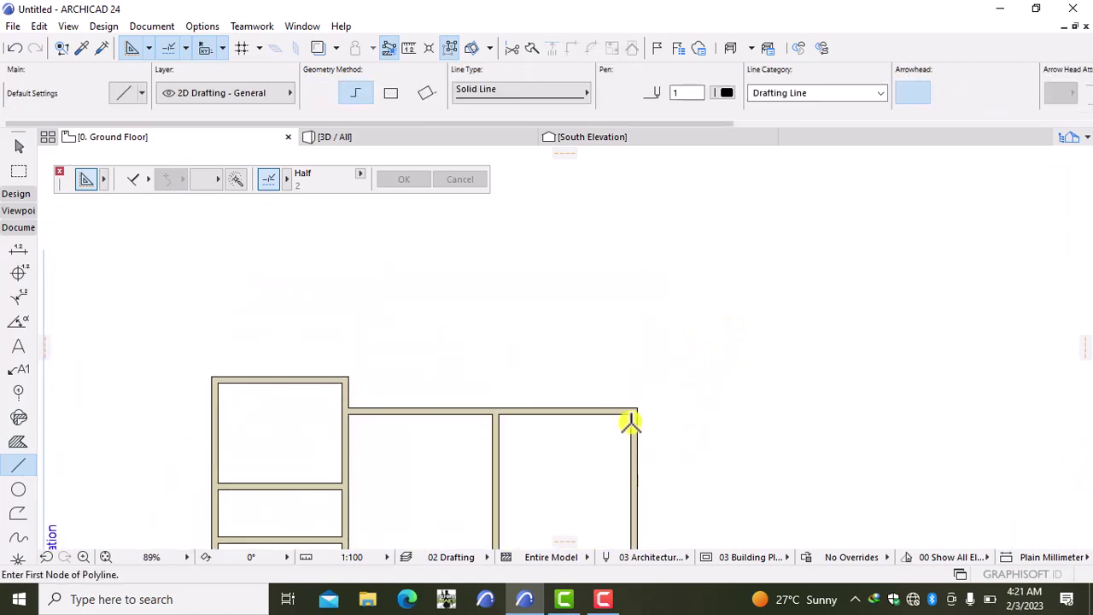
left_click(634, 407, "shift")
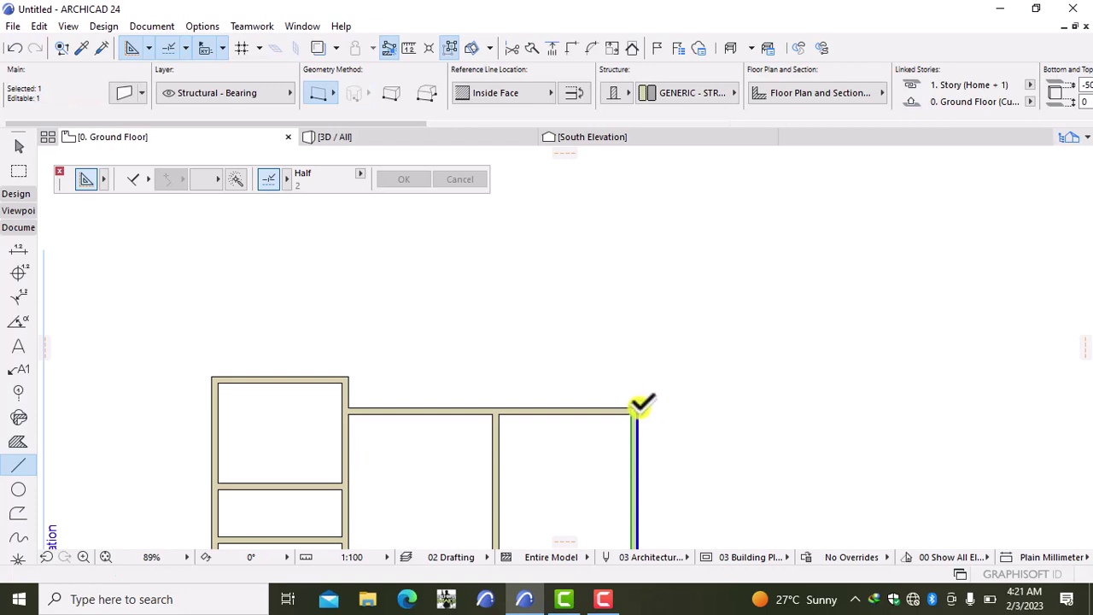
left_click(636, 405)
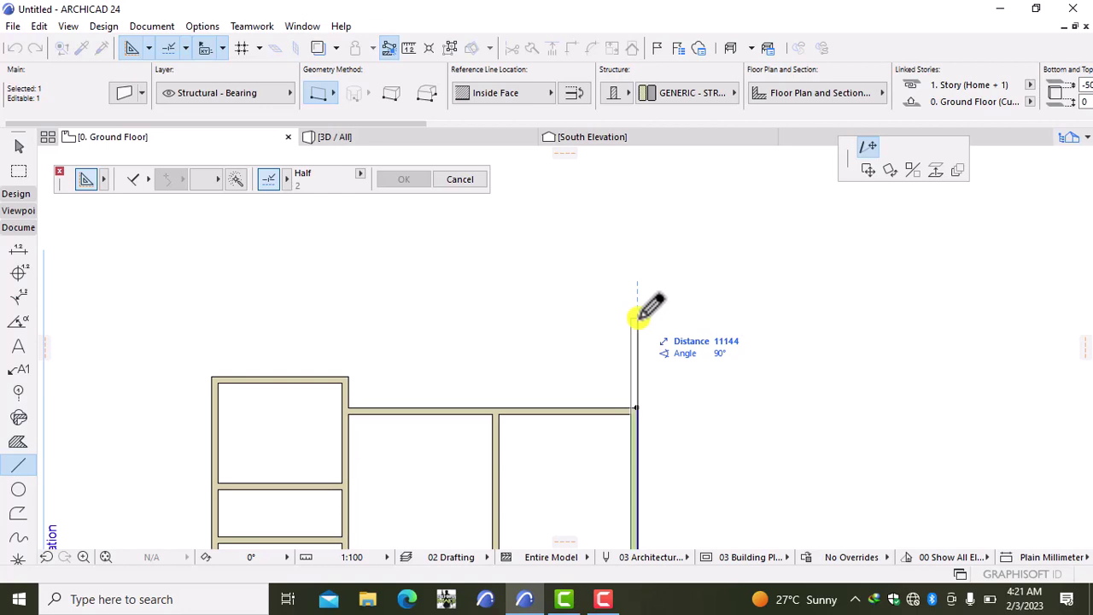
type("11700")
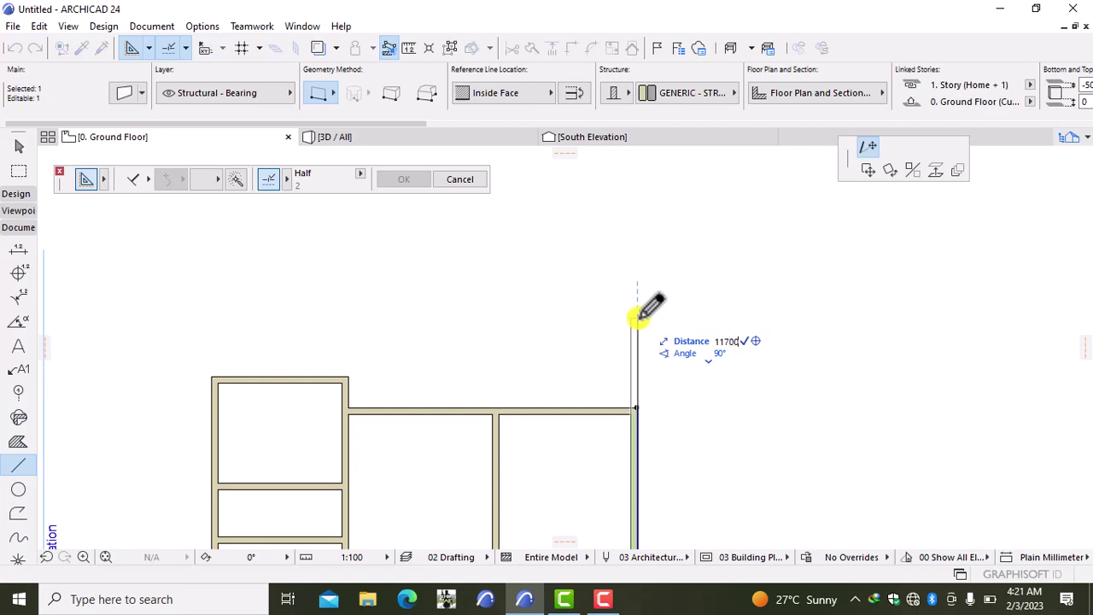
key("Return")
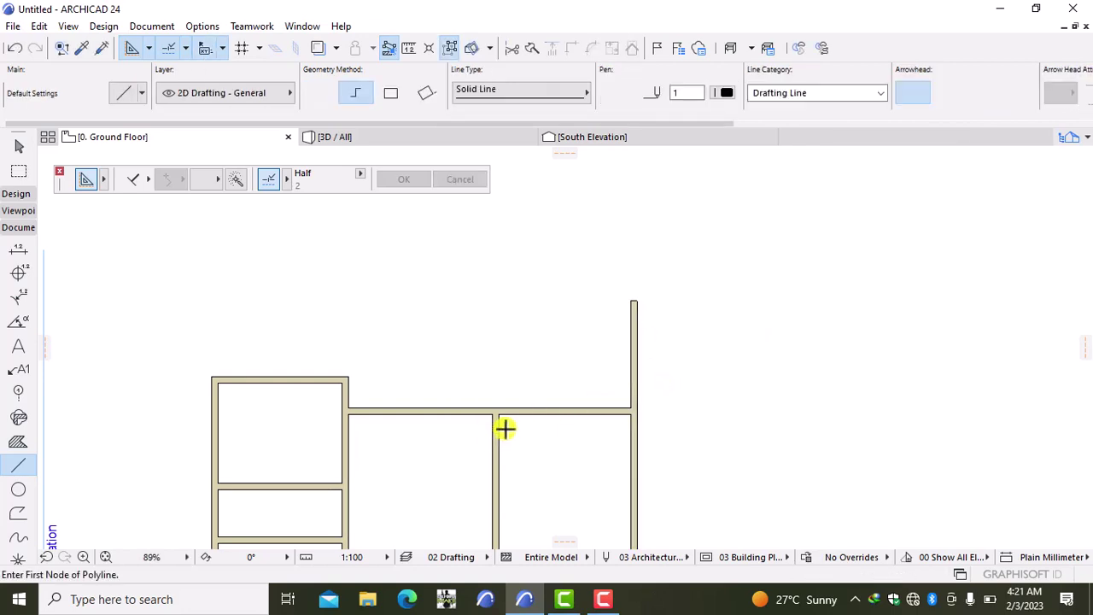
Stretch the vertical wall between the two large rooms upward to align with the top of the rightmost wall.
left_click(497, 458, "shift")
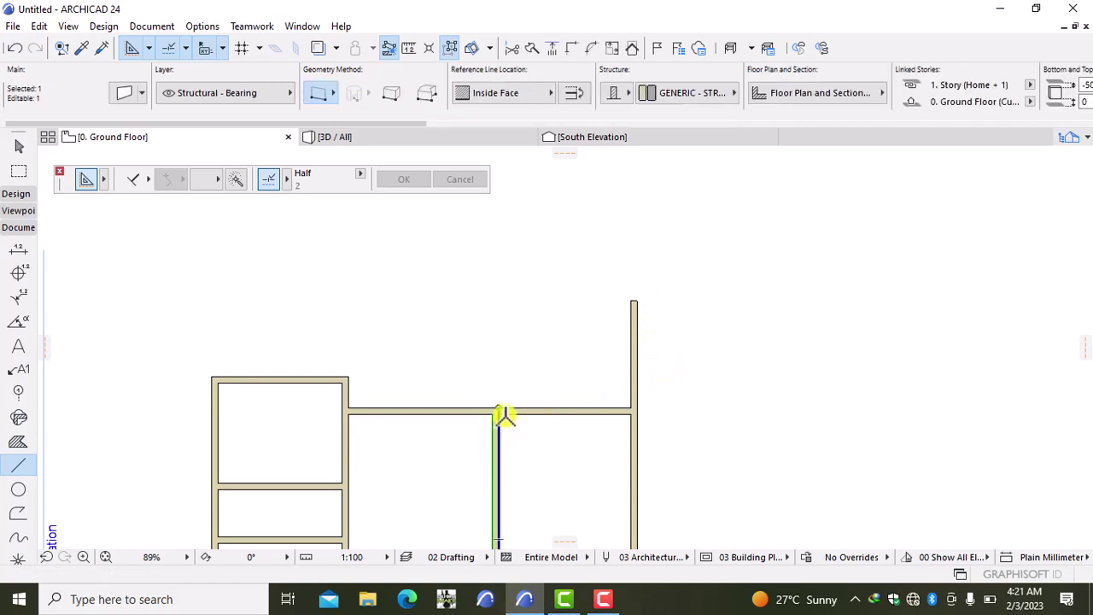
left_click(500, 405)
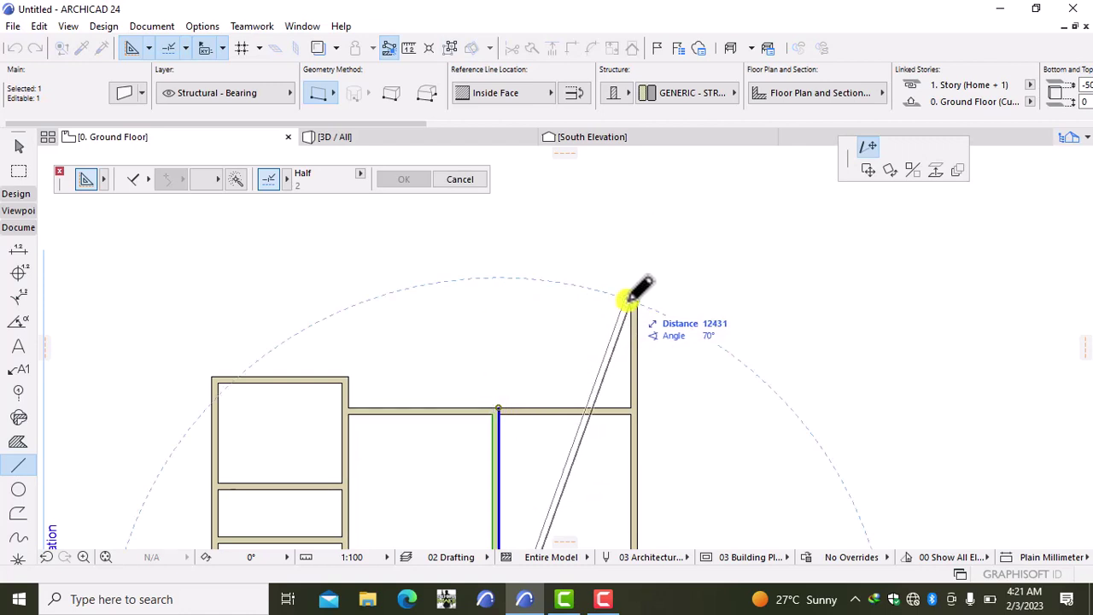
left_click(498, 298)
key("Escape")
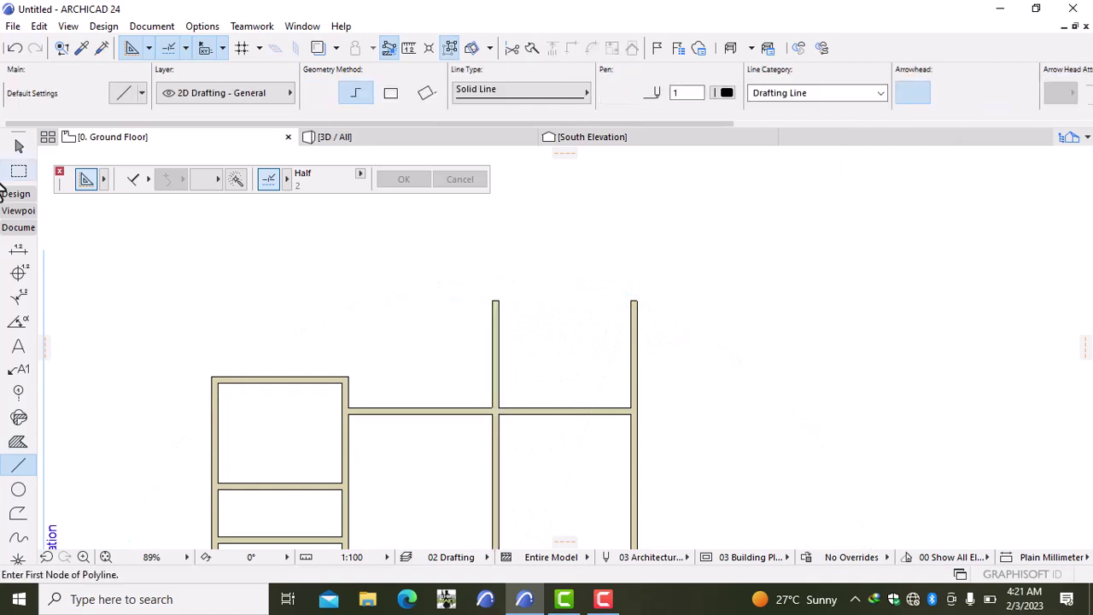
Activate the Wall tool and set its default wall thickness to 200.
left_click(26, 194)
left_click(17, 217)
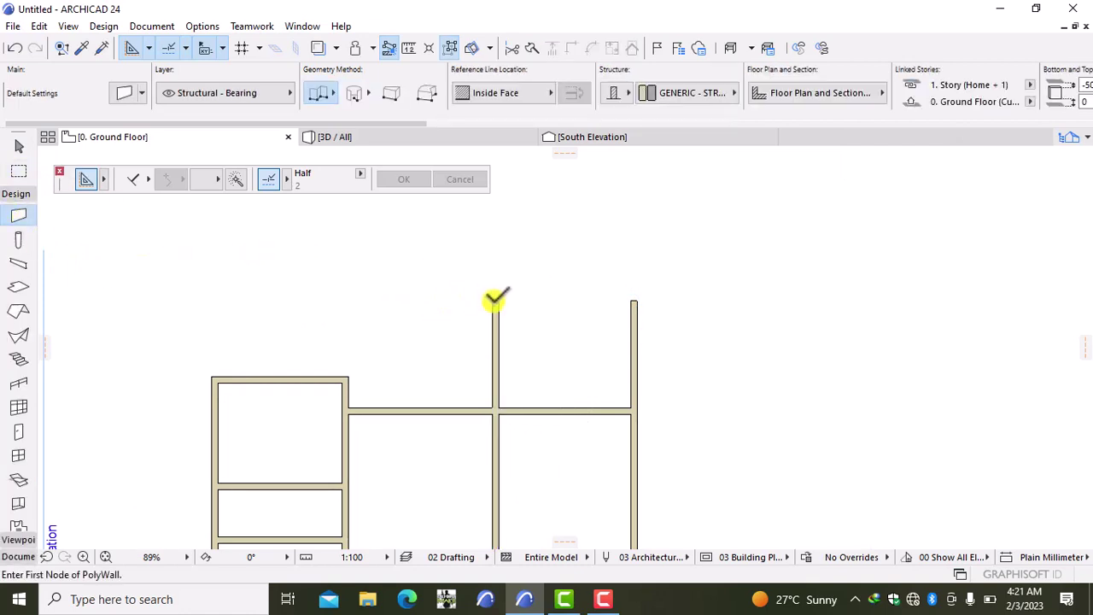
left_click(493, 301)
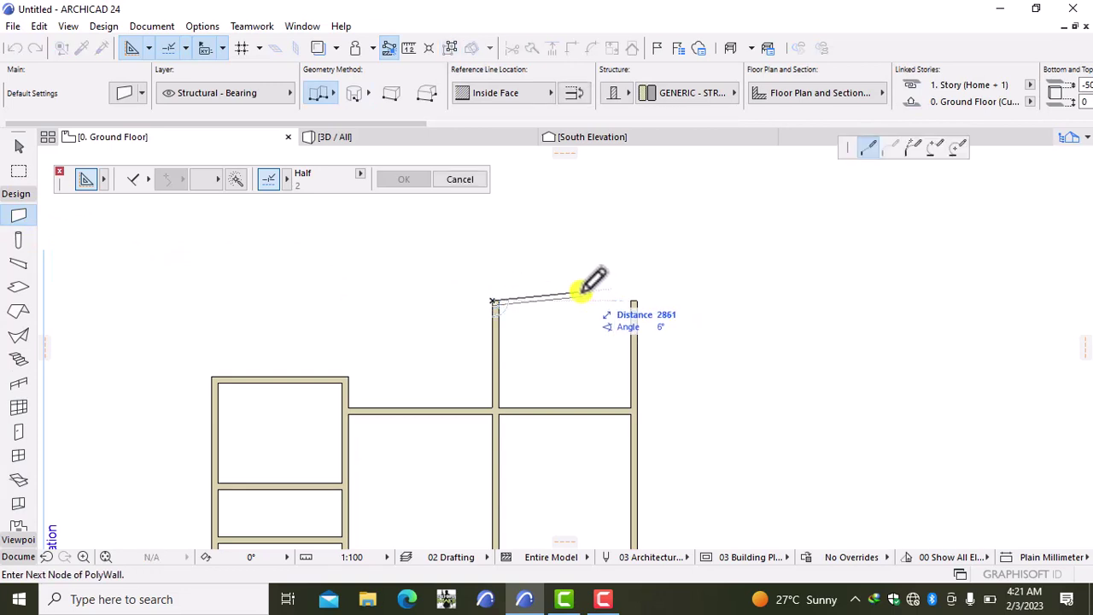
key("Escape")
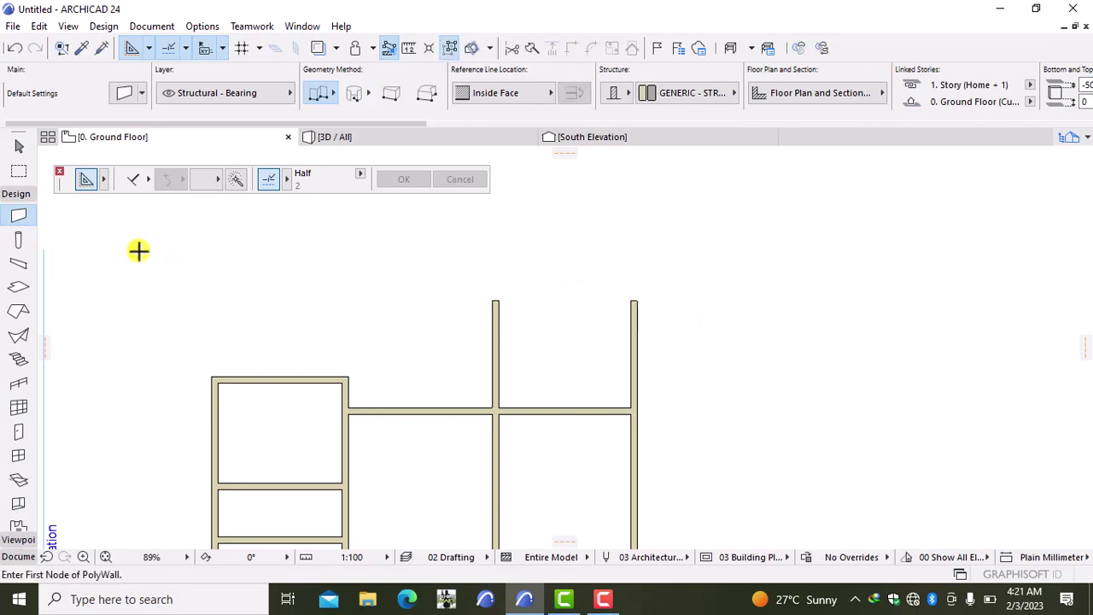
double_click(18, 217)
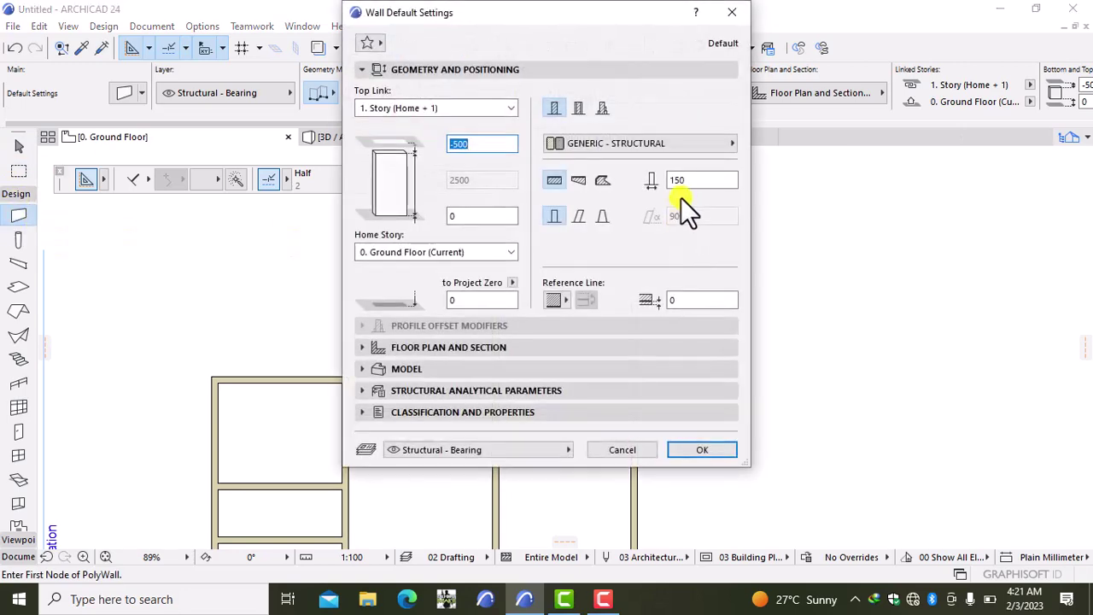
left_click(700, 179)
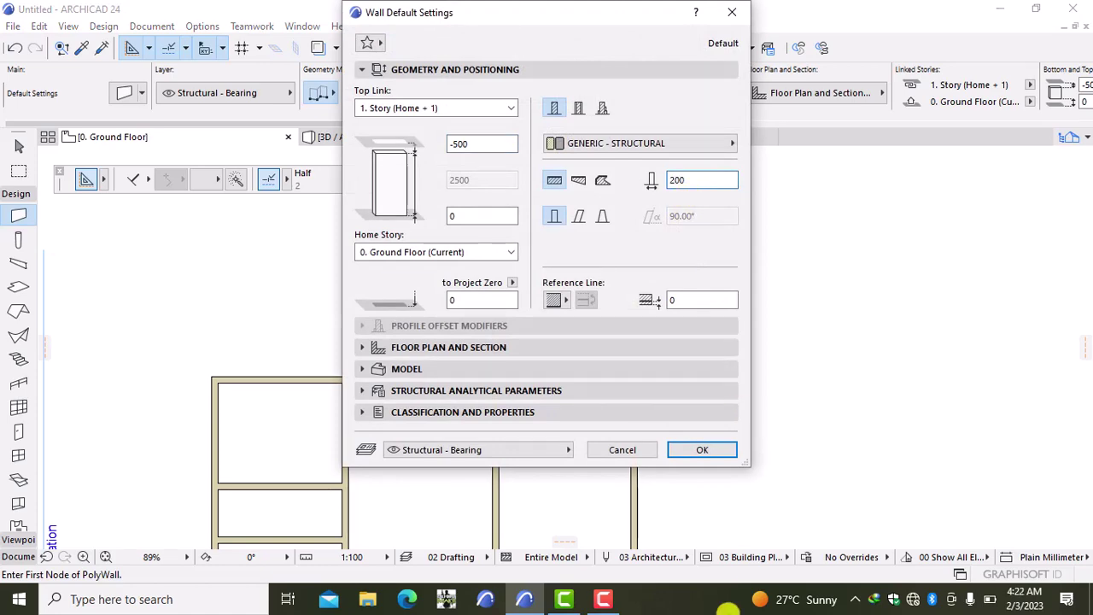
left_click(688, 450)
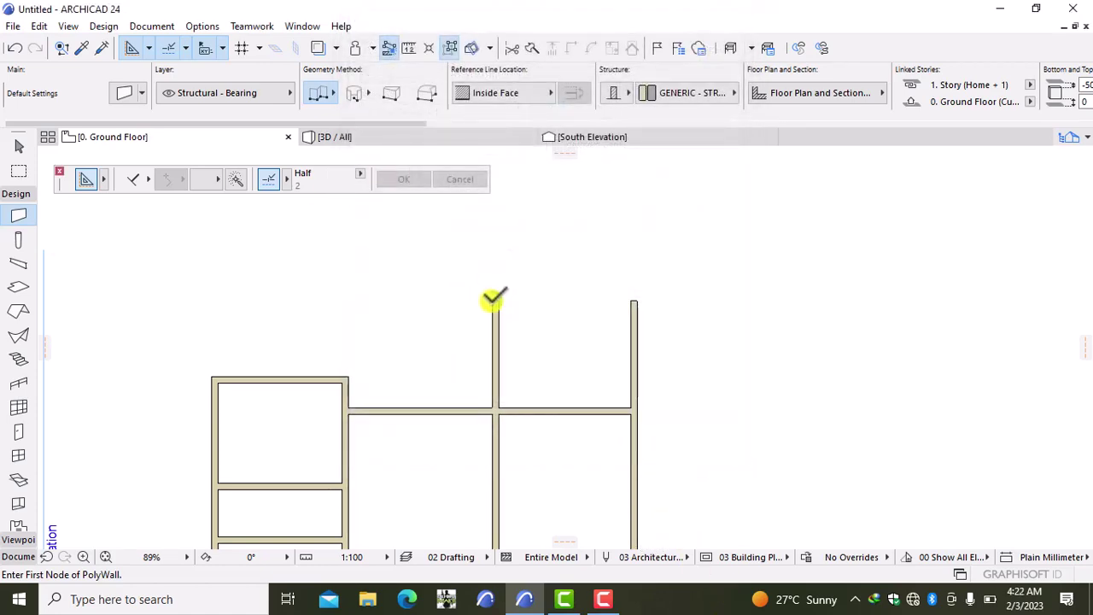
Draw a 4600 horizontal wall at 0° joining the upper ends of the two extended vertical walls to close the upper right room.
left_click(493, 300)
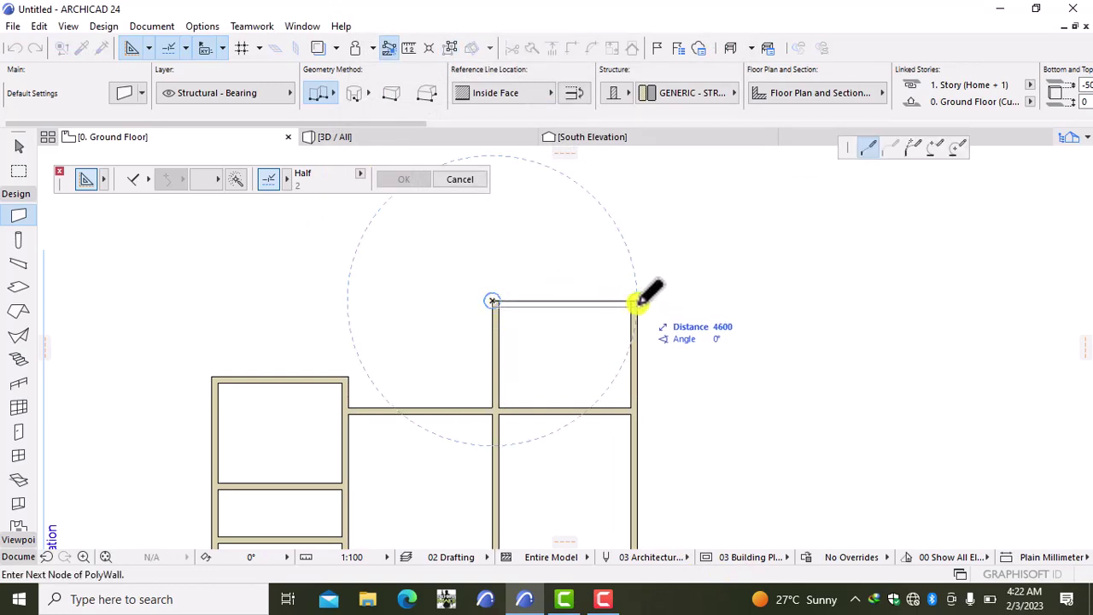
double_click(637, 301)
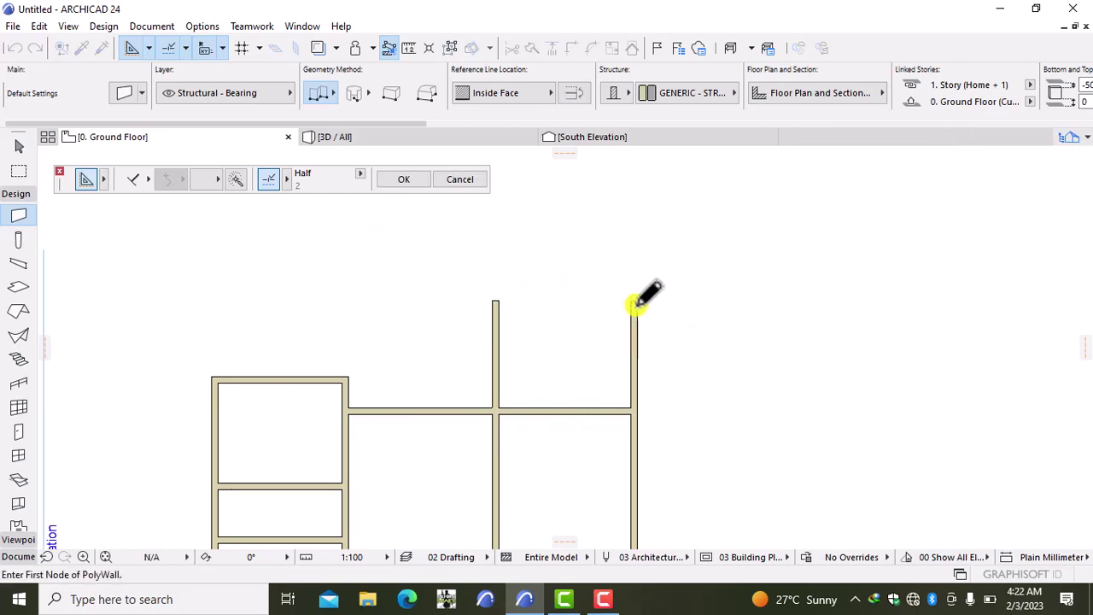
Set the default wall thickness to 150.
scroll(665, 357, "down", 3)
middle_click_drag(600, 464, 573, 363)
scroll(563, 364, "up", 2)
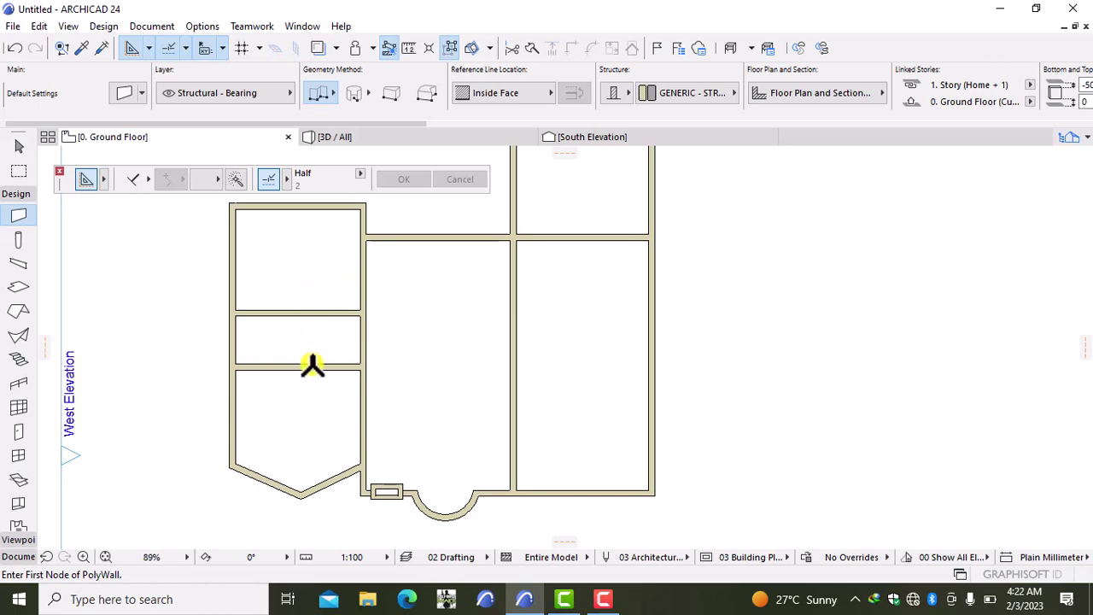
scroll(324, 368, "up", 2)
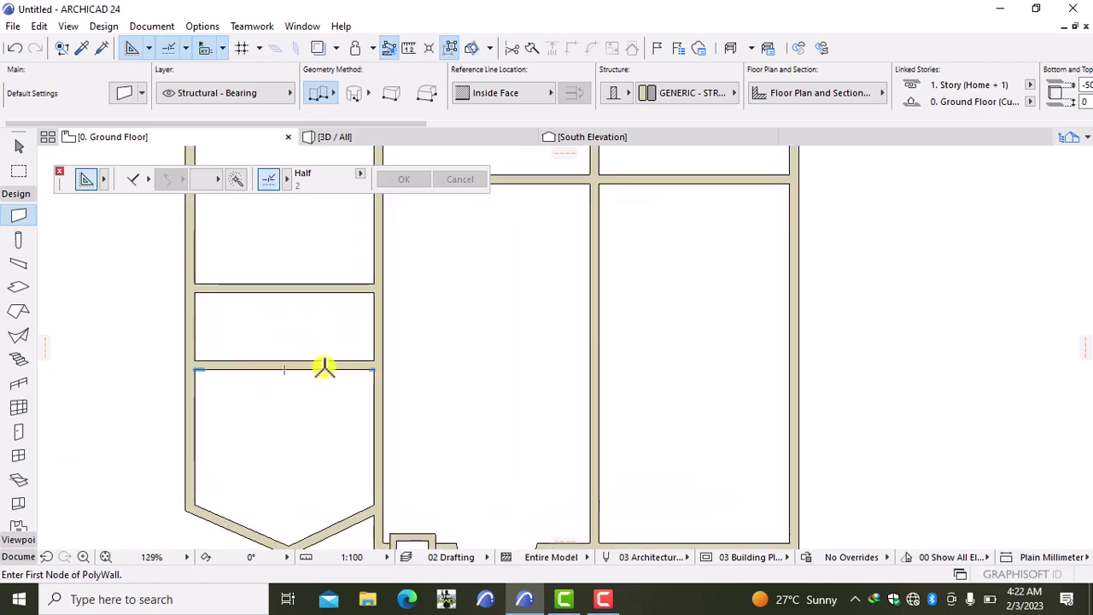
scroll(320, 368, "down", 2)
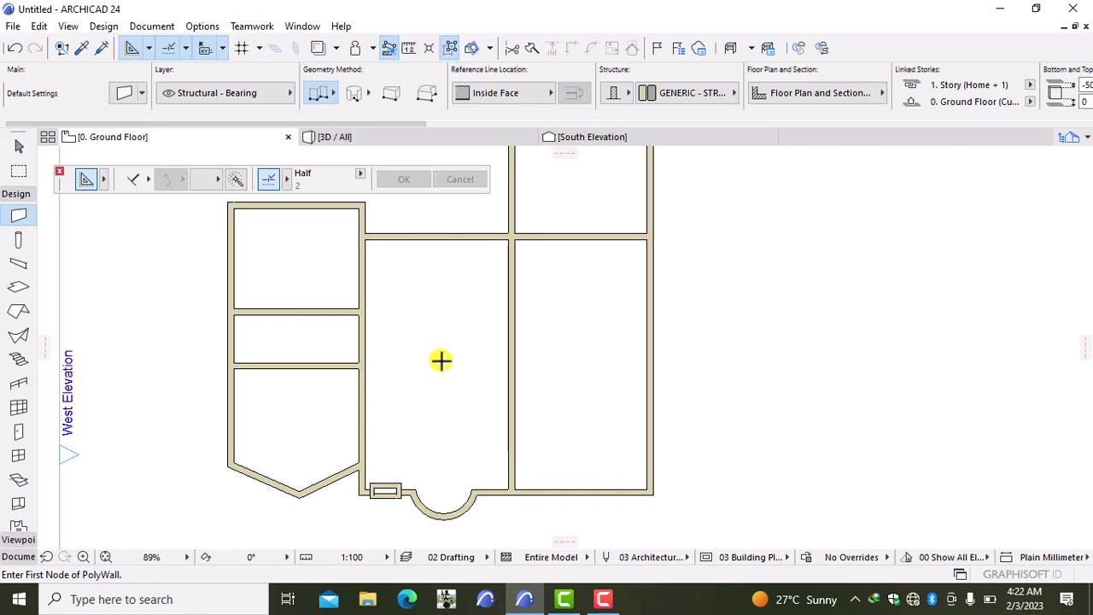
scroll(626, 417, "up", 4)
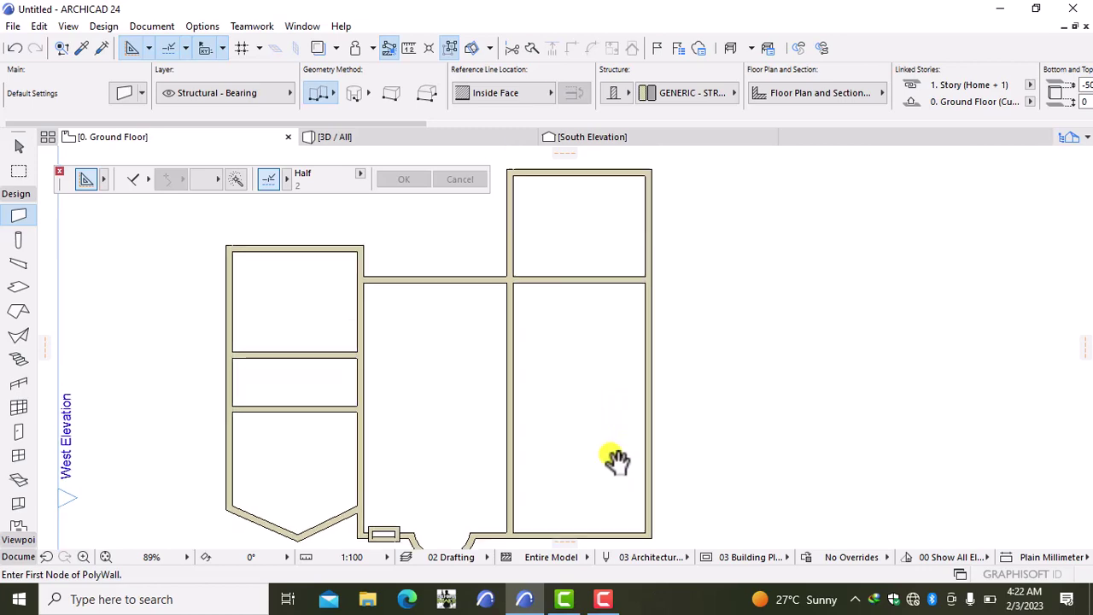
double_click(18, 217)
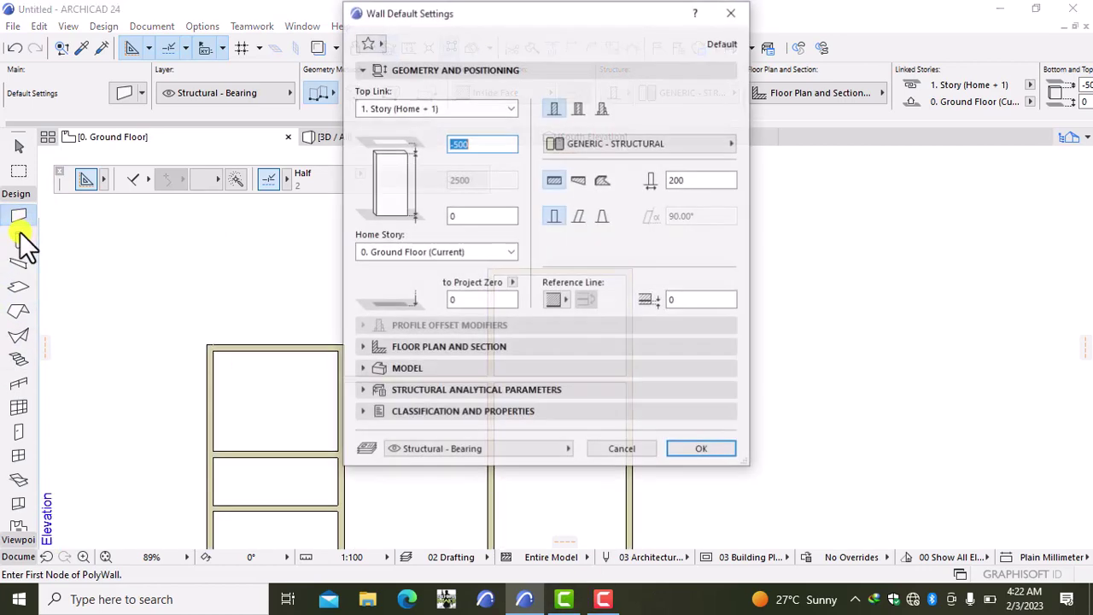
left_click(710, 181)
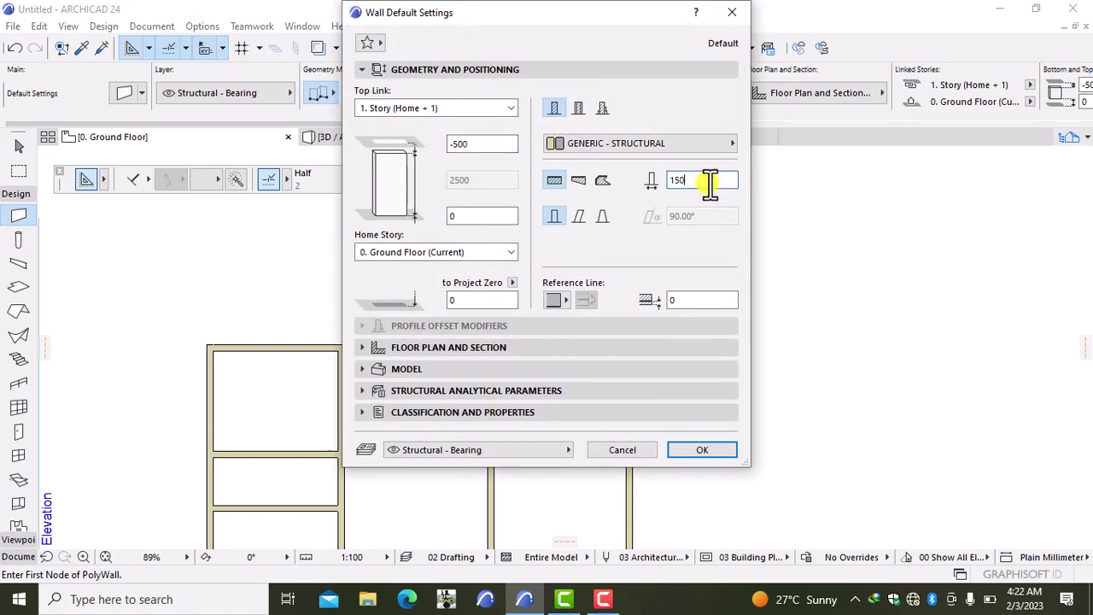
left_click(687, 445)
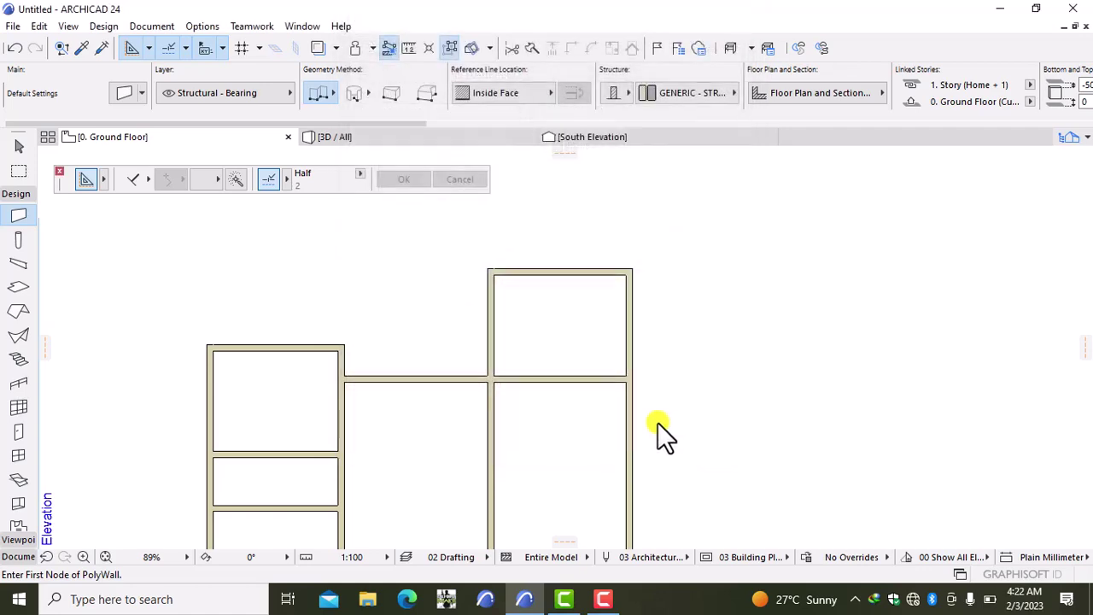
Start a wall on the inner face of the upper right room's top wall, 1500 from the room's upper-left inner corner.
scroll(509, 274, "up", 5)
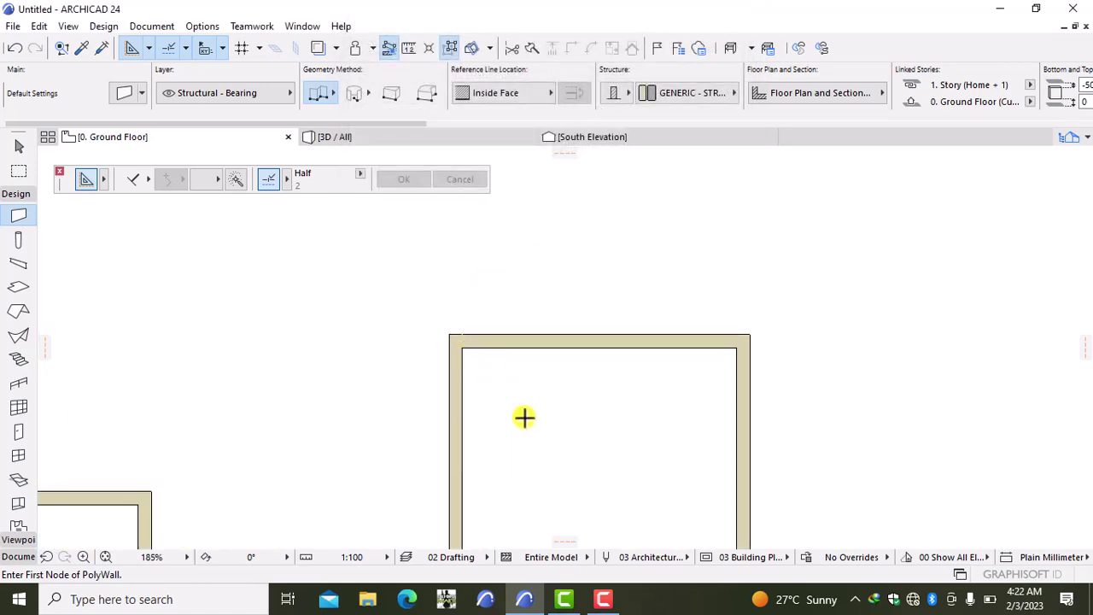
scroll(524, 417, "up", 2)
middle_click_drag(525, 416, 529, 332)
scroll(528, 347, "down", 2)
scroll(527, 348, "down", 2)
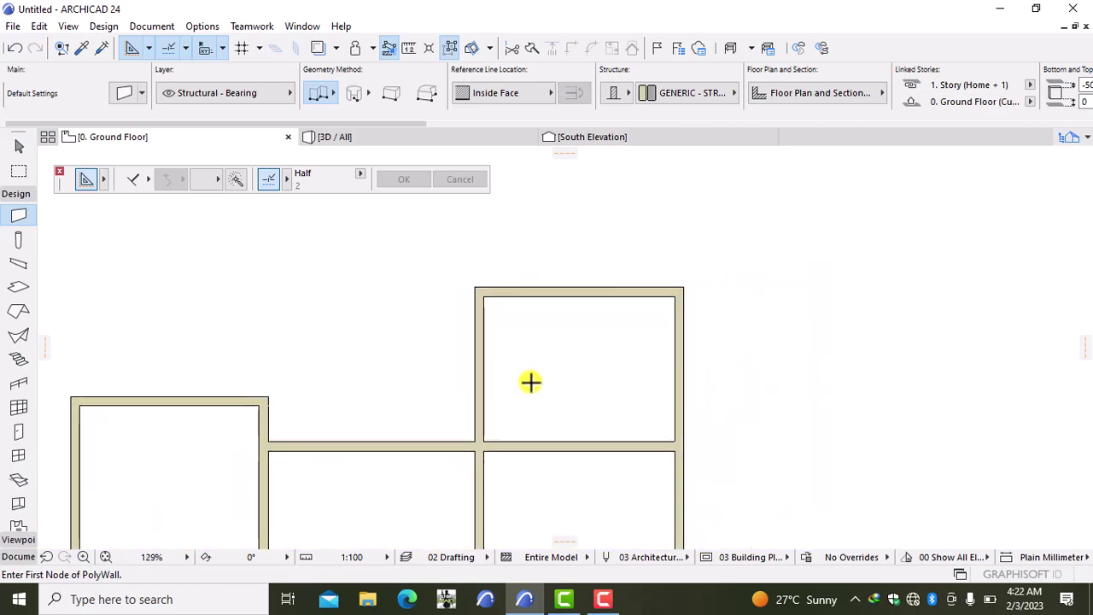
scroll(483, 293, "up", 3)
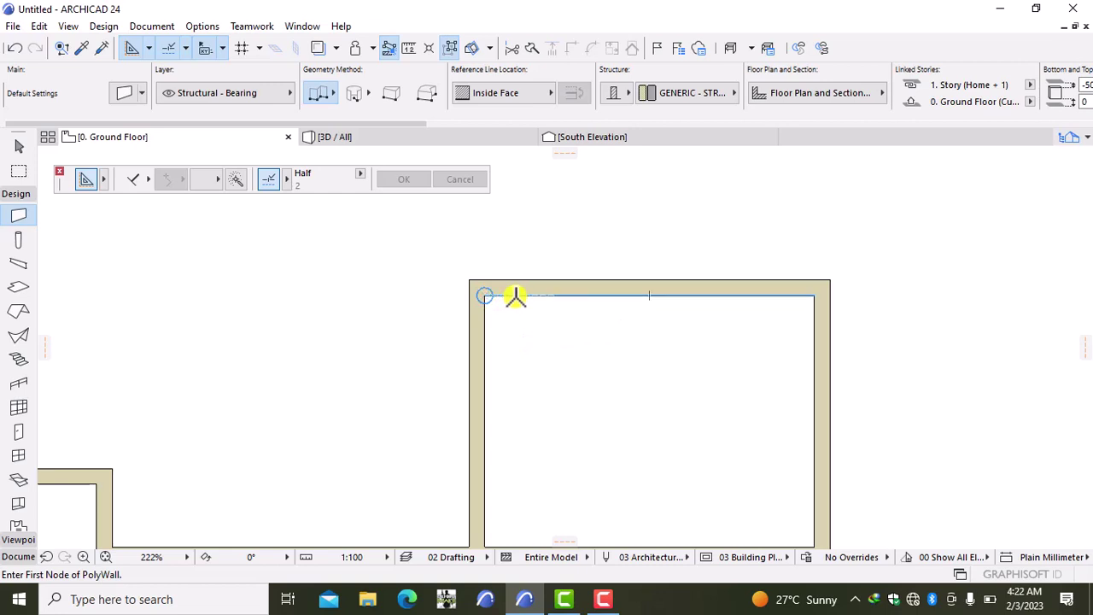
type("1500")
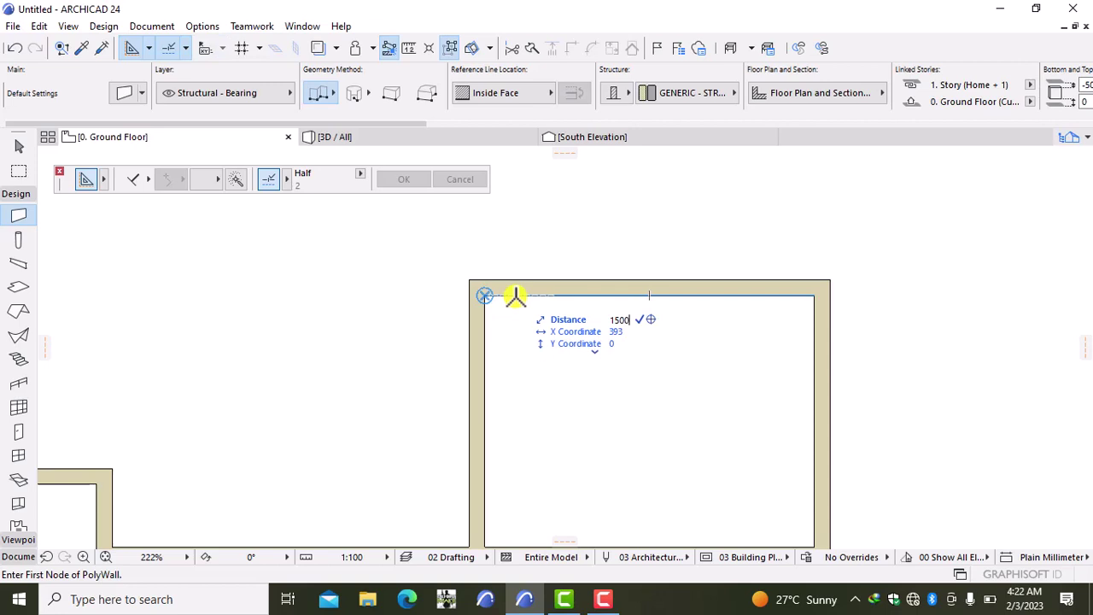
key("Return")
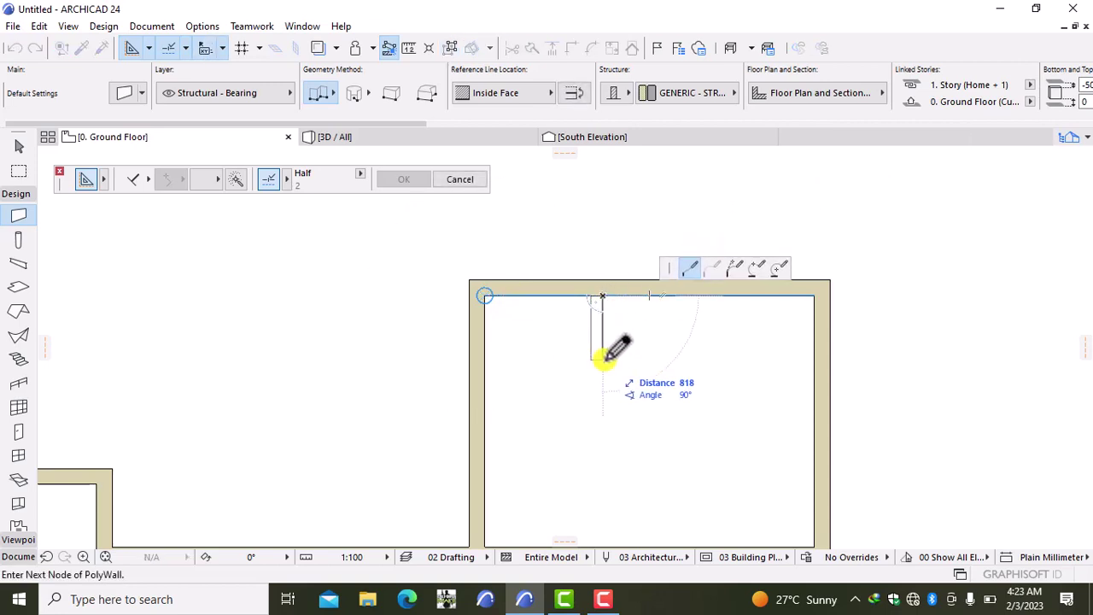
With the reference line at Outside Face, draw the wall 1000 straight down and then horizontally to the room's left wall.
left_click(517, 94)
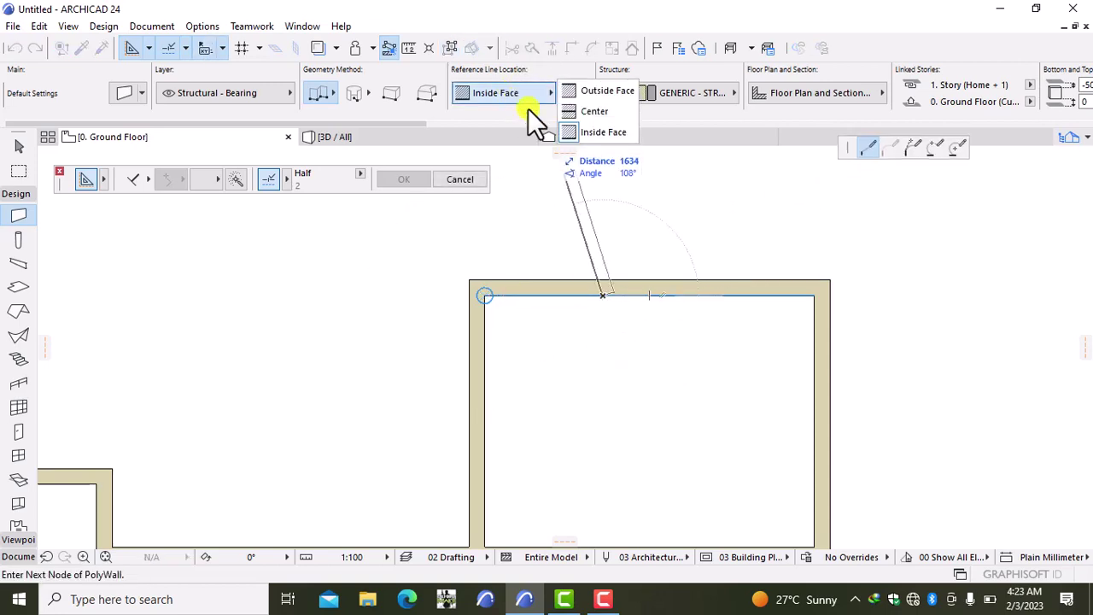
left_click(602, 92)
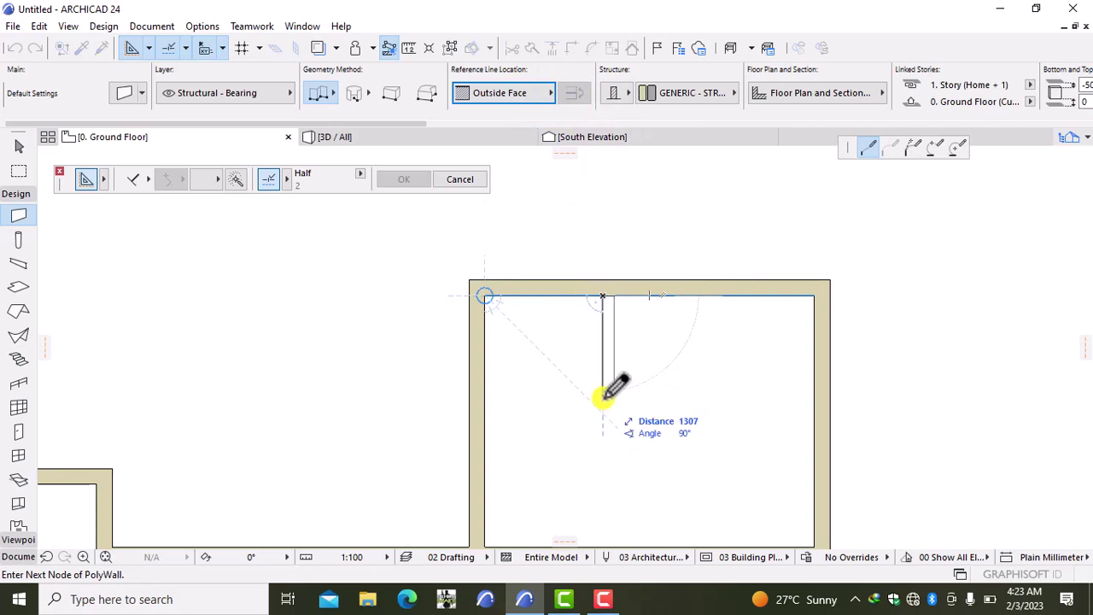
type("1")
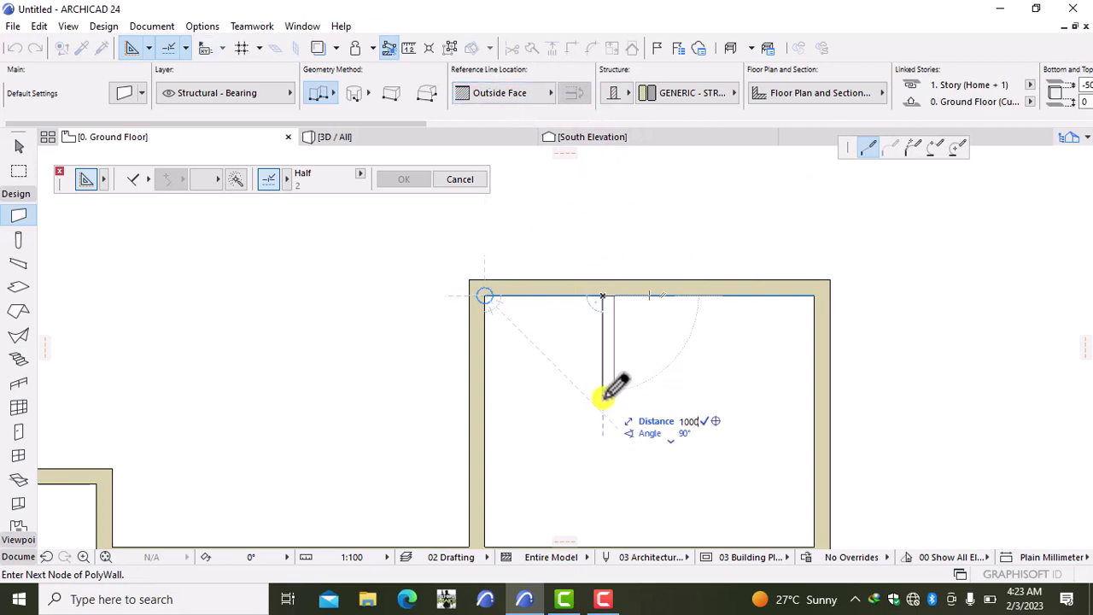
key("Return")
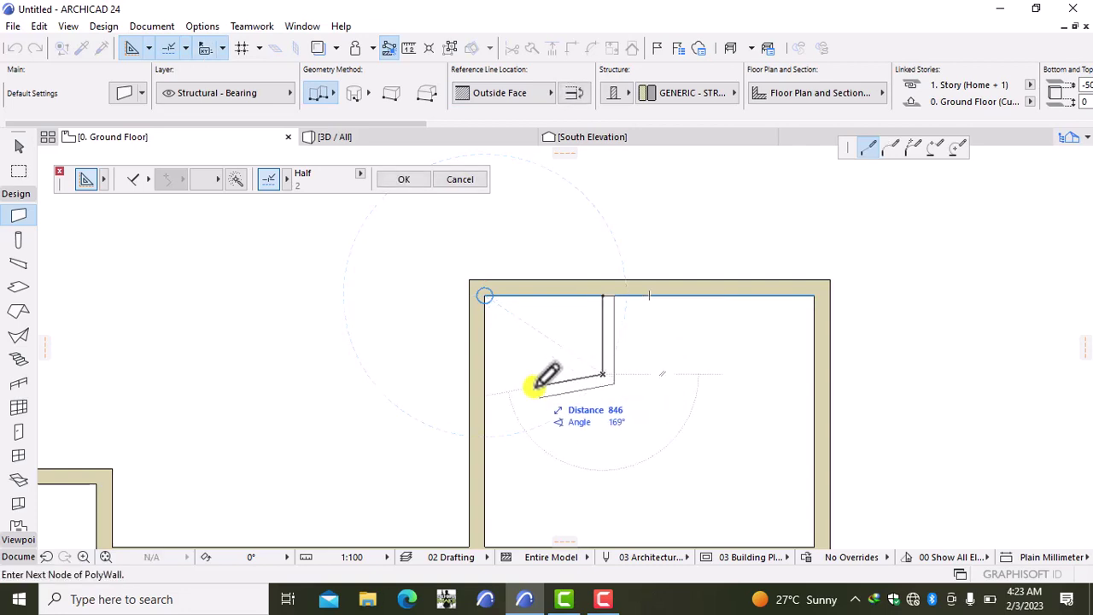
double_click(486, 369)
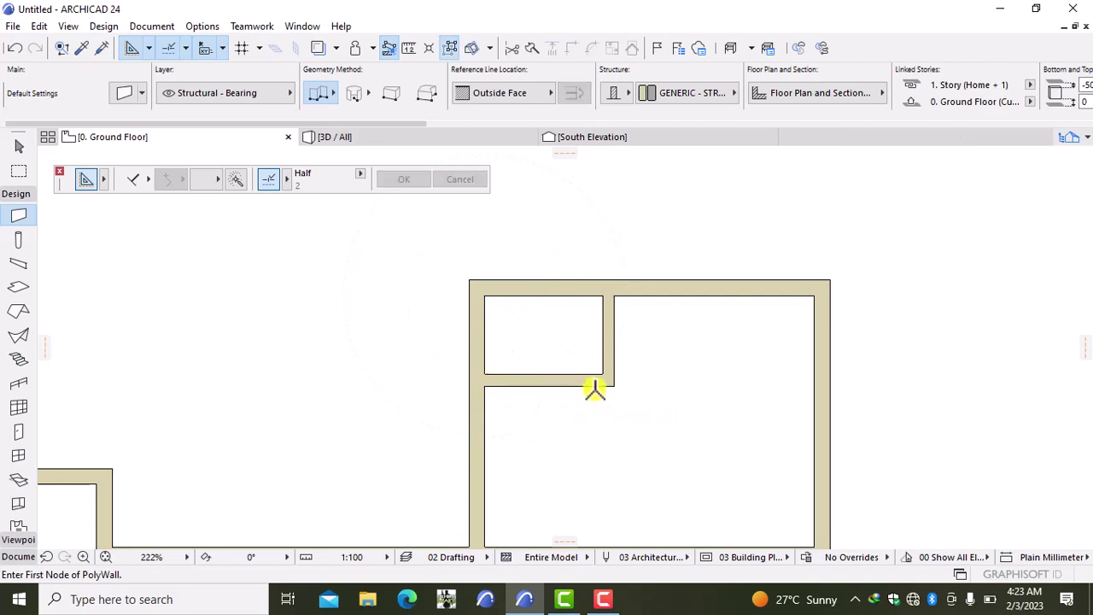
Start a wall on the inner face of the upper right room's right wall, 1000 above the lower-right inner corner.
scroll(615, 405, "down", 2)
middle_click_drag(634, 419, 570, 379)
scroll(507, 368, "up", 3)
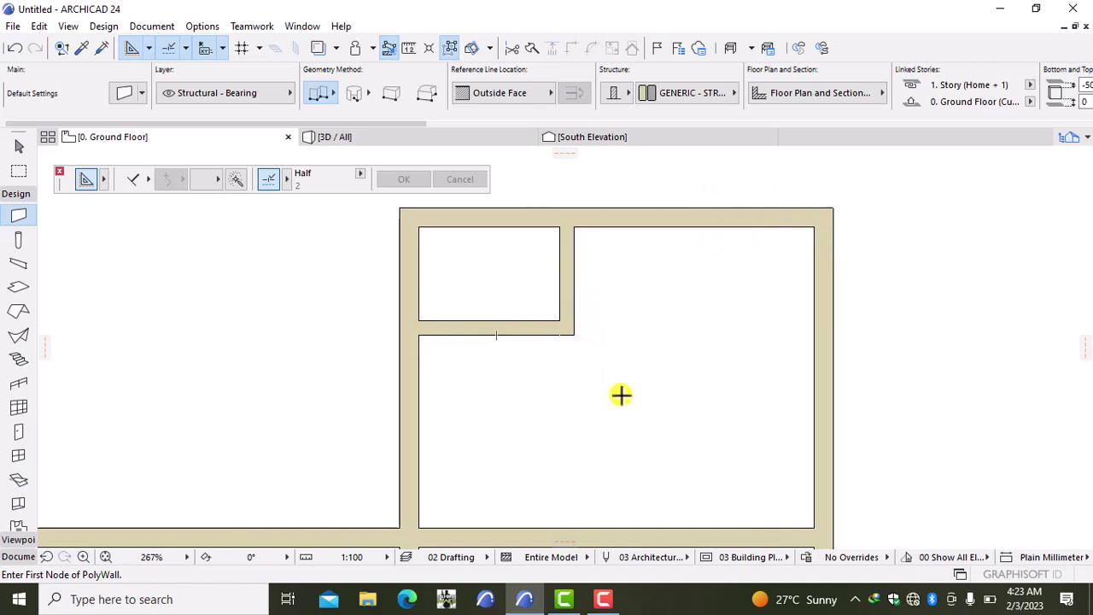
scroll(714, 433, "down", 1)
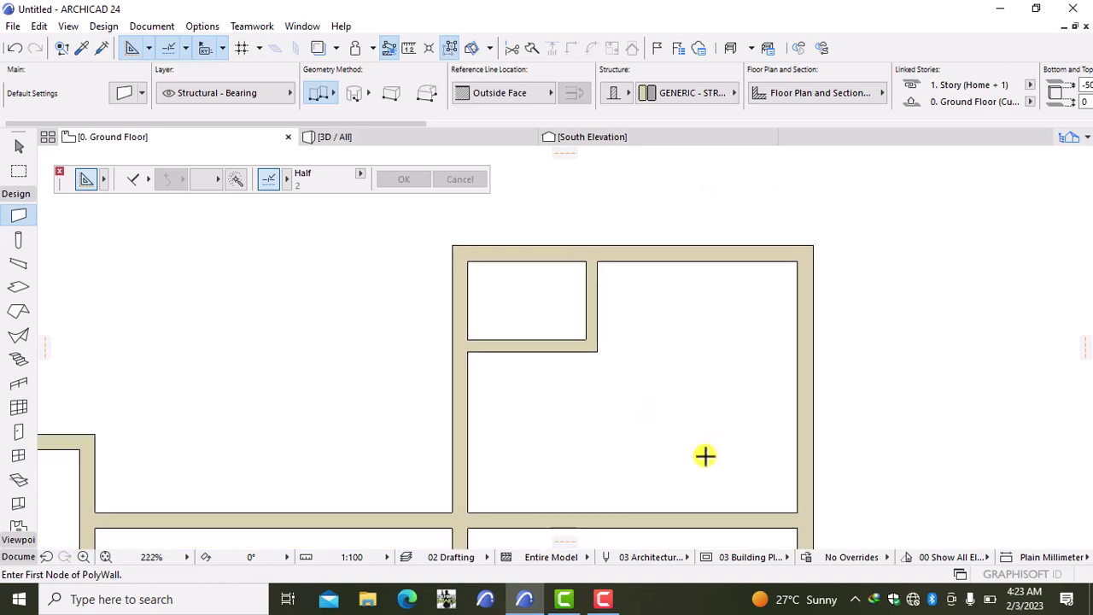
middle_click_drag(705, 455, 676, 415)
scroll(538, 430, "up", 4)
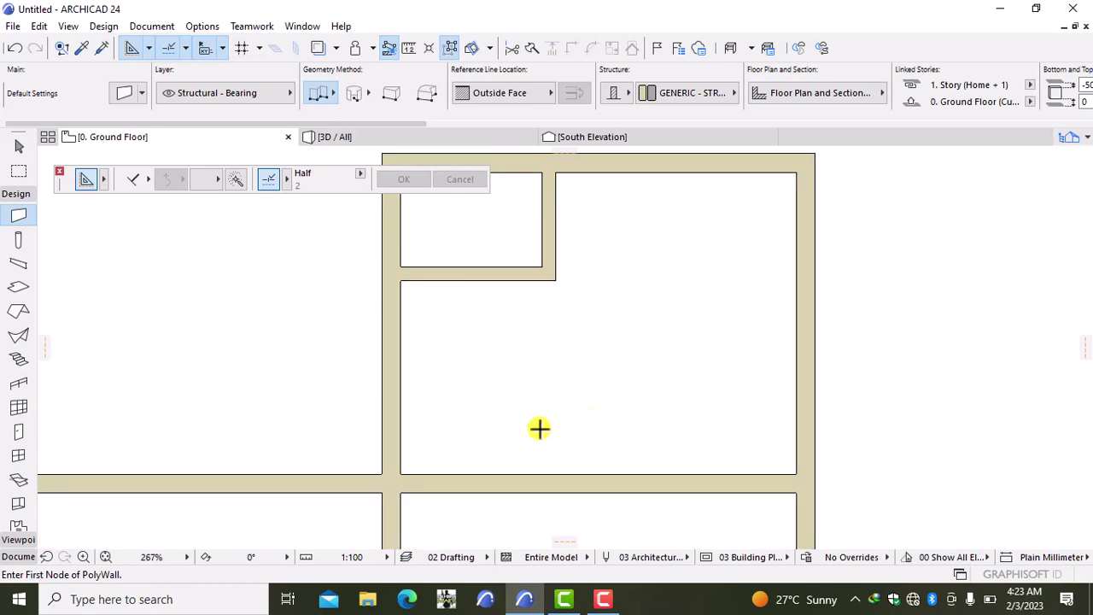
scroll(534, 431, "down", 2)
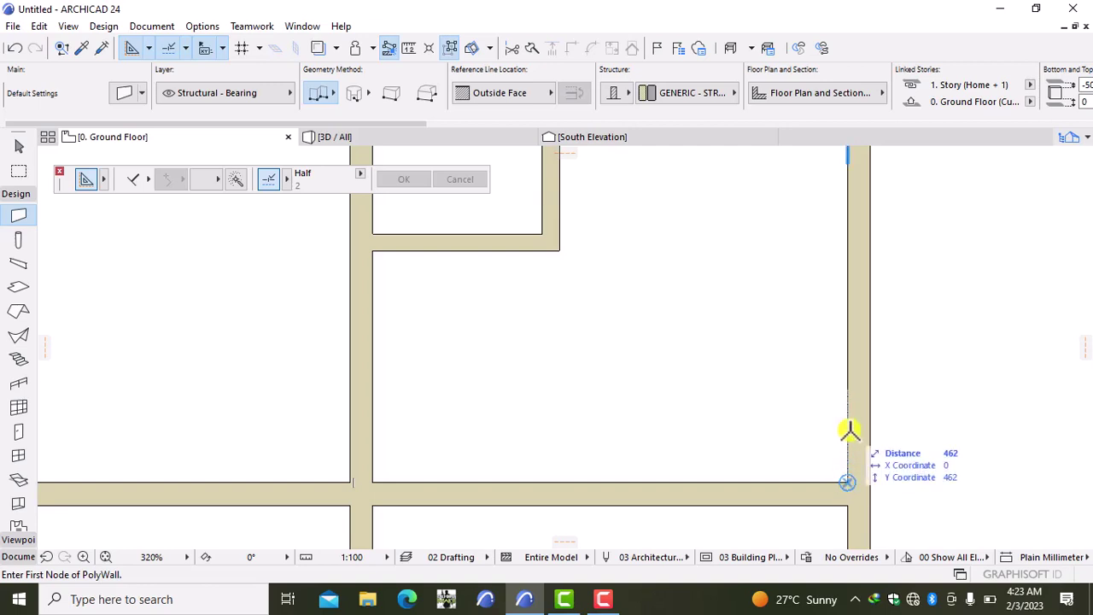
type("1")
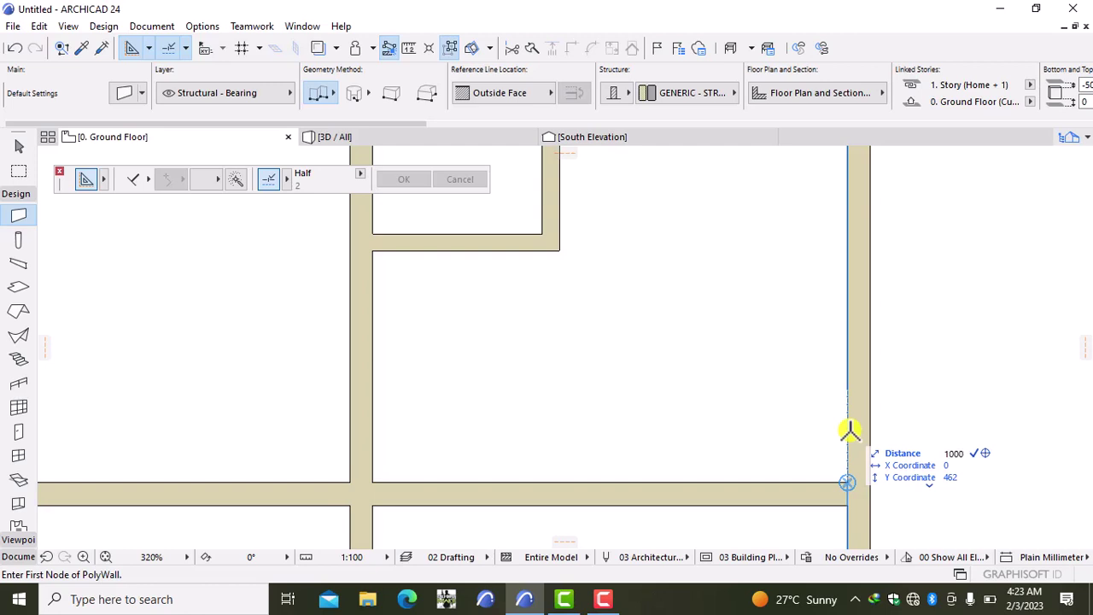
type("000")
key("Return")
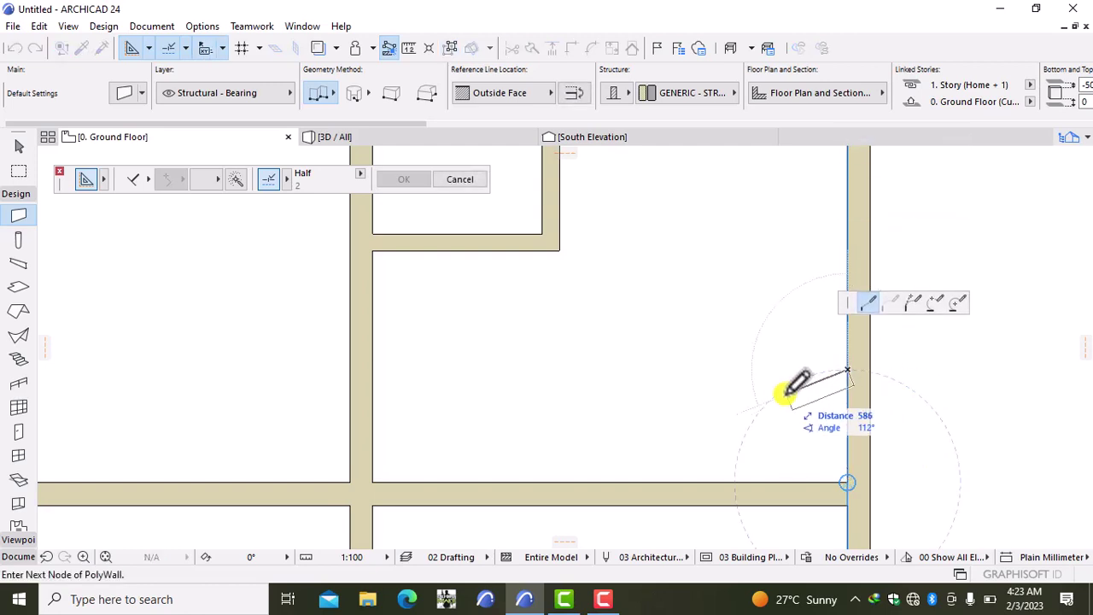
With the reference line at Inside Face, draw the wall horizontally across to the inner face of the room's left wall.
left_click(500, 92)
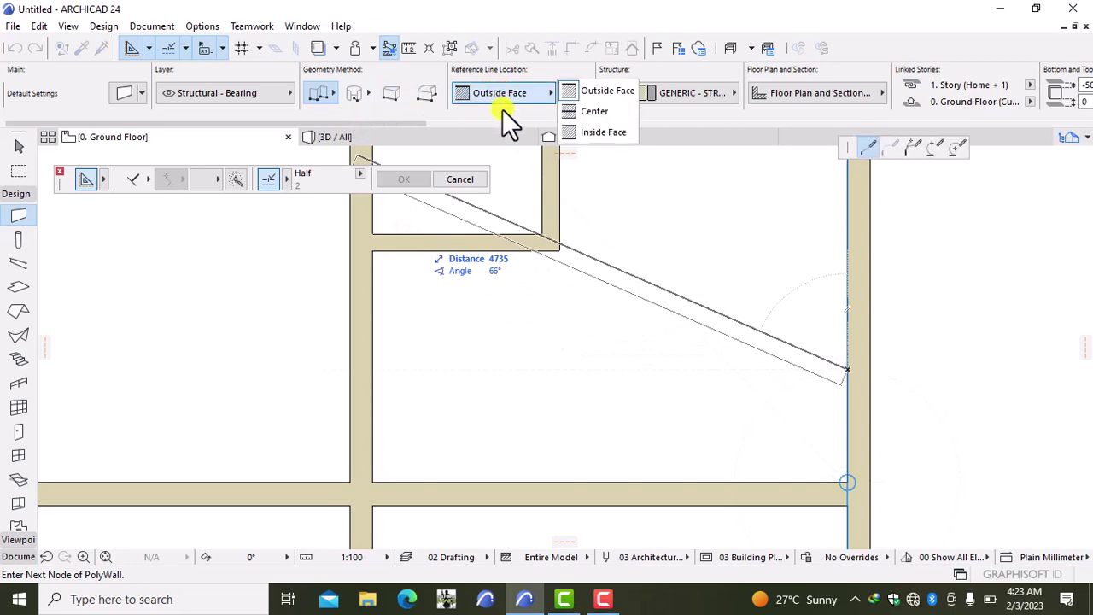
left_click(599, 133)
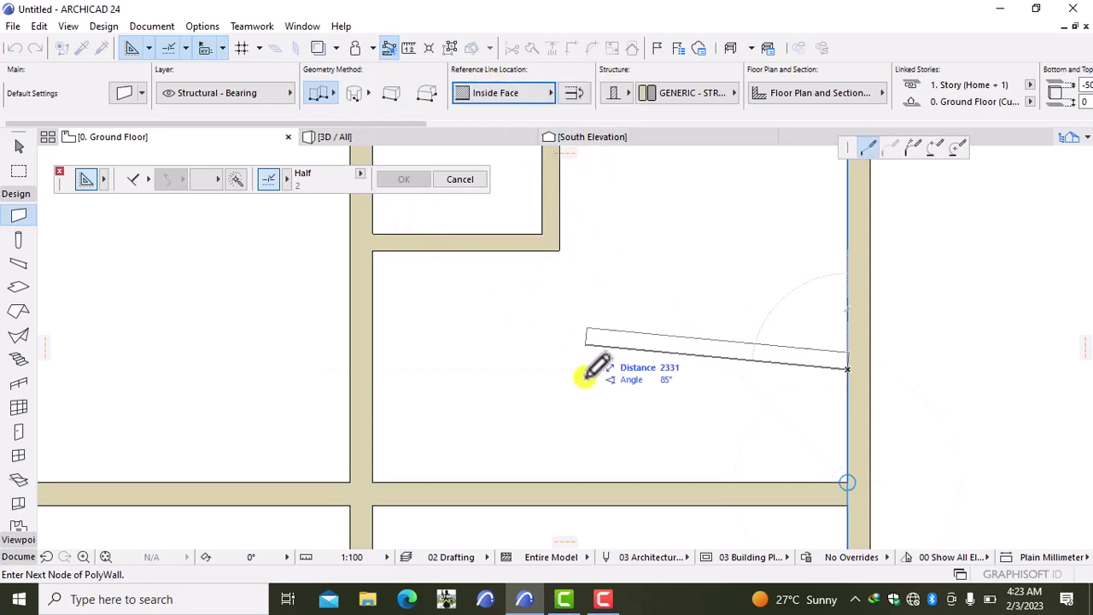
left_click(373, 366)
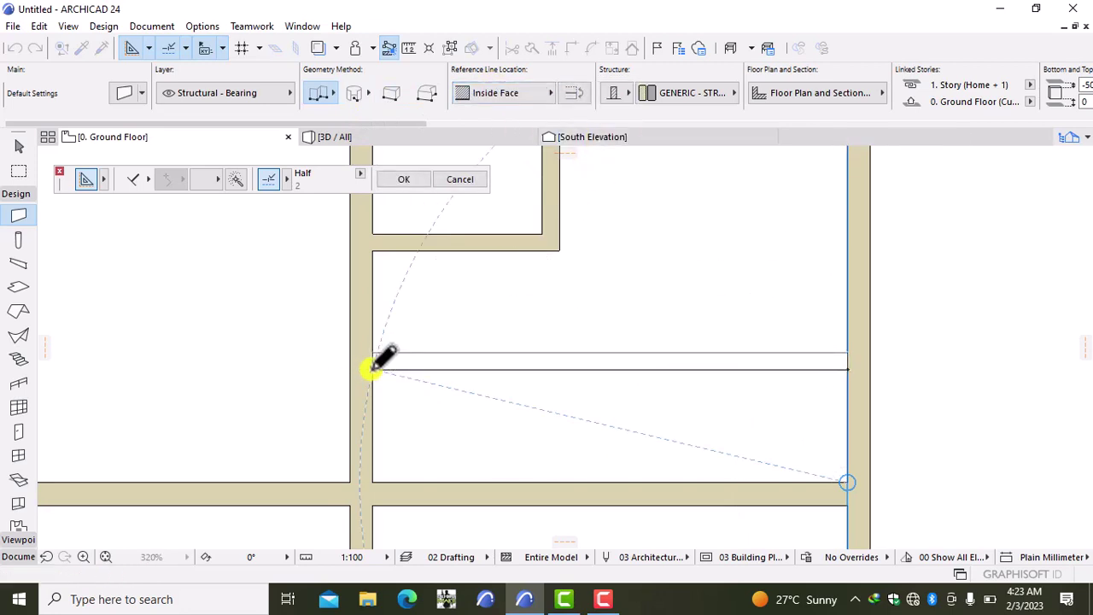
left_click(373, 365)
Examine the wall layout of the large right room from its top wall down to the plan's lower edge.
scroll(580, 416, "down", 5)
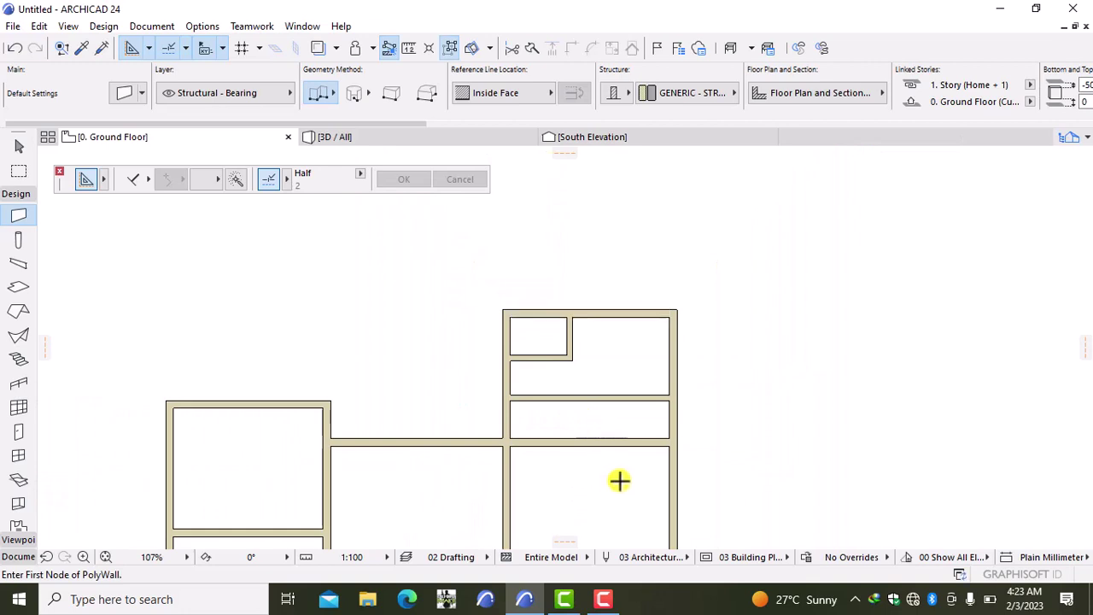
middle_click_drag(620, 483, 604, 418)
scroll(593, 394, "up", 1)
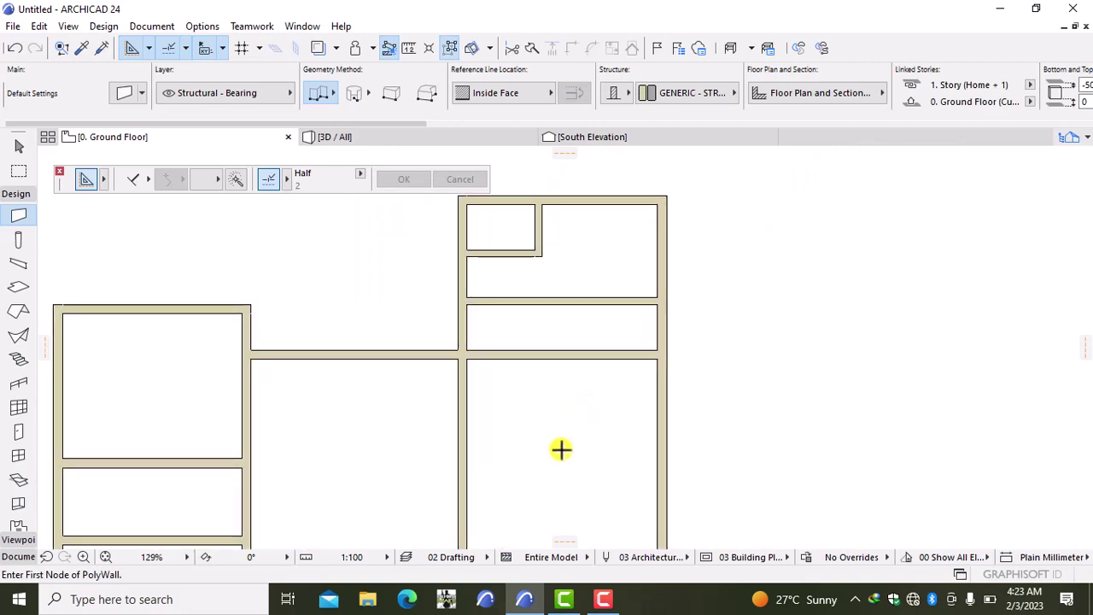
middle_click_drag(578, 451, 589, 340)
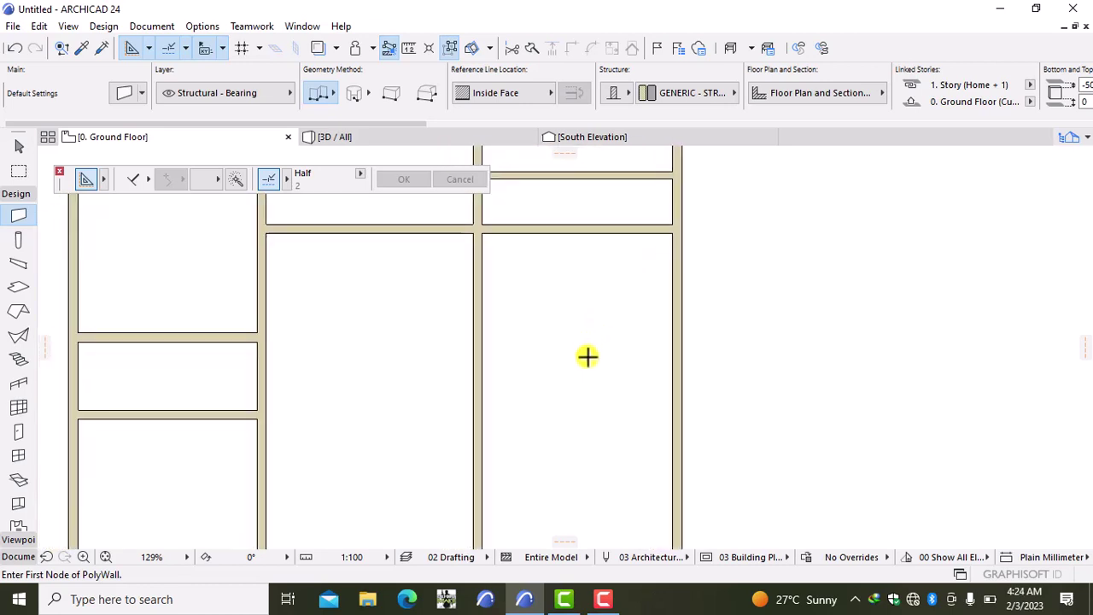
scroll(570, 440, "down", 1)
scroll(563, 439, "down", 1)
middle_click_drag(564, 439, 564, 336)
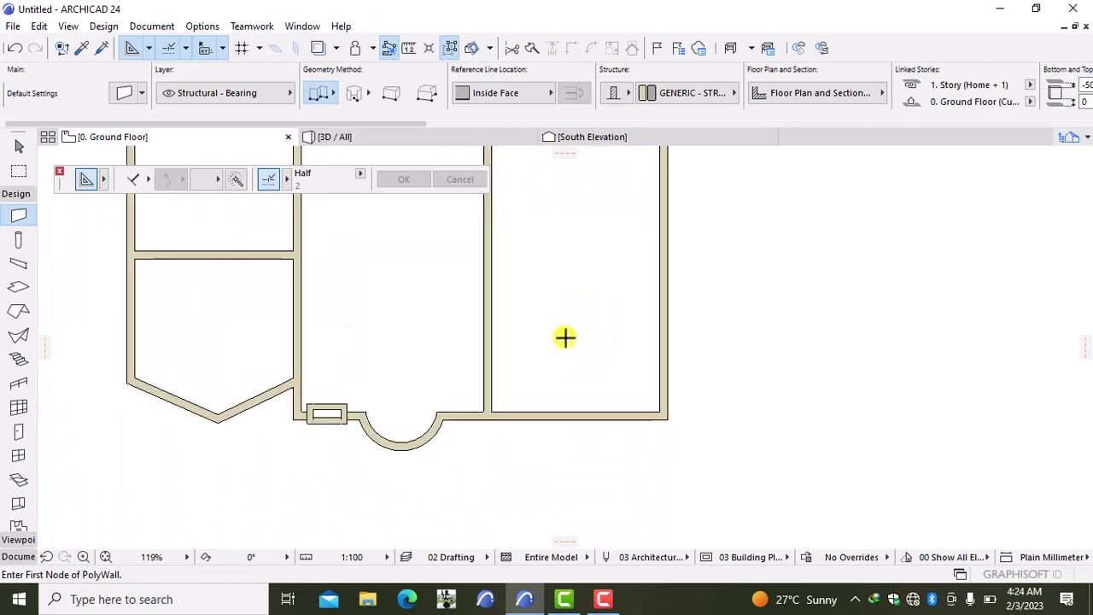
scroll(566, 337, "up", 2)
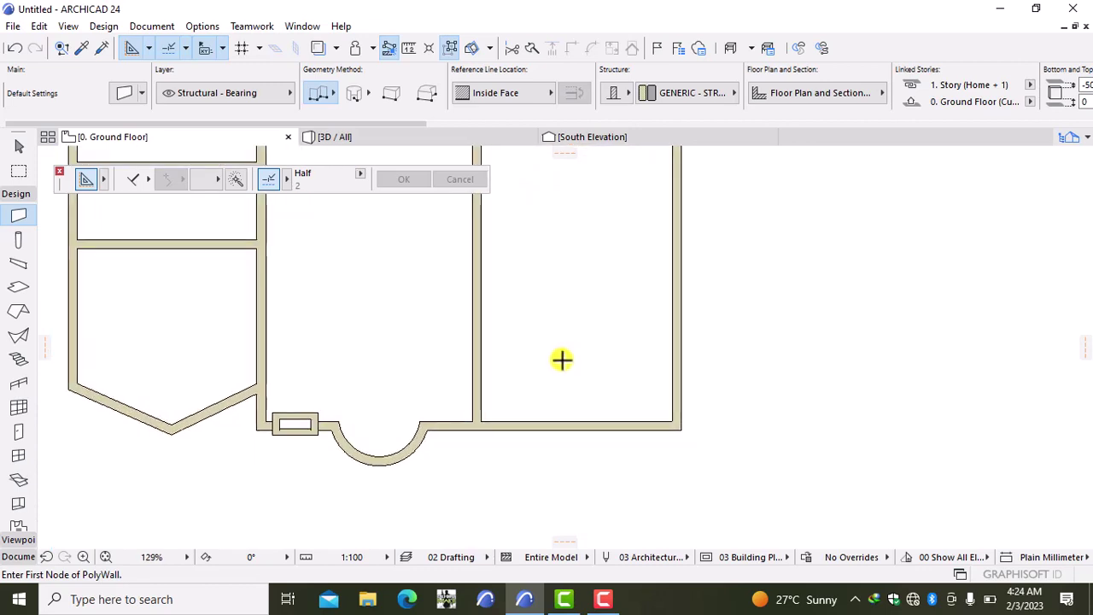
middle_click_drag(622, 312, 578, 546)
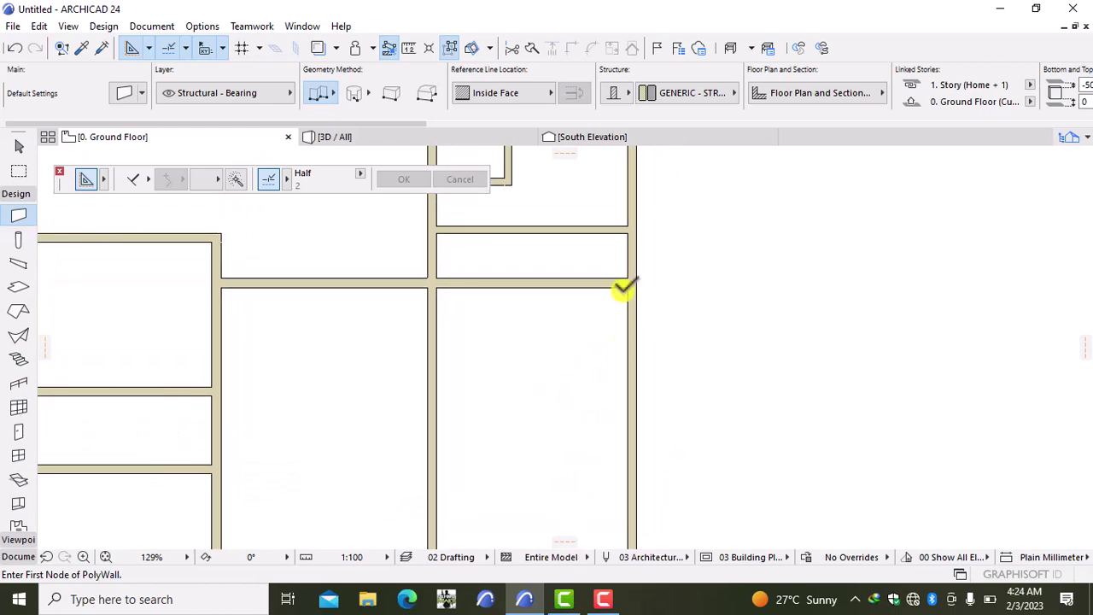
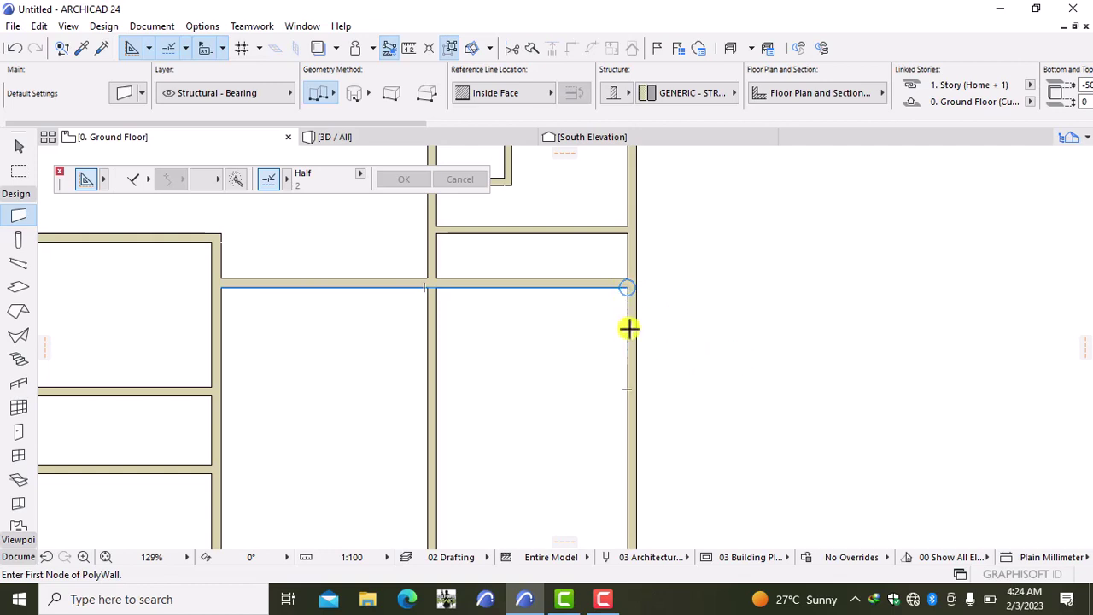
type("1800")
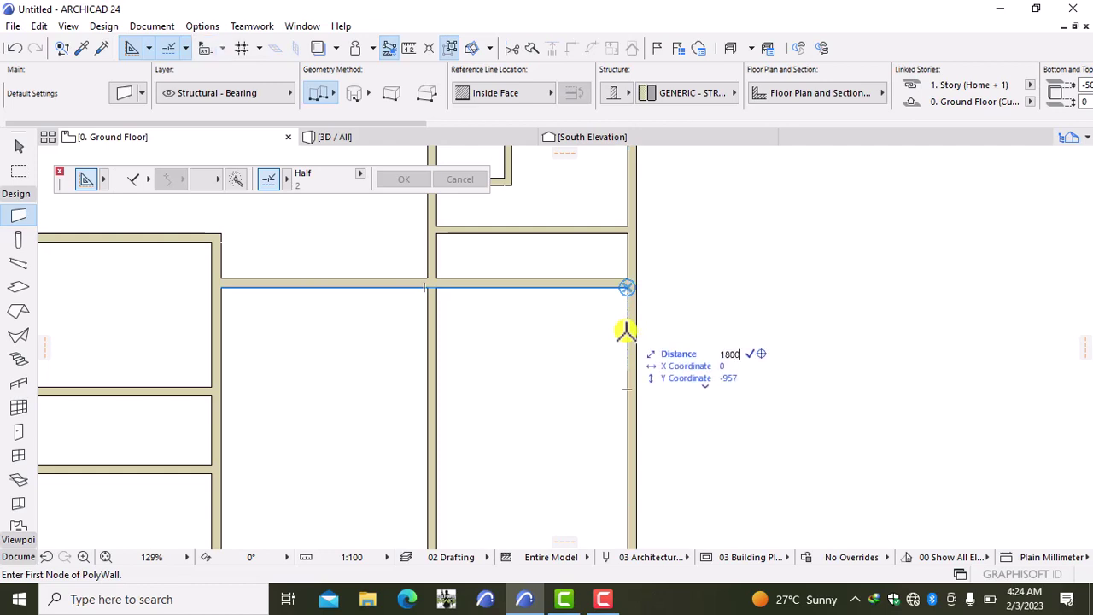
key("Return")
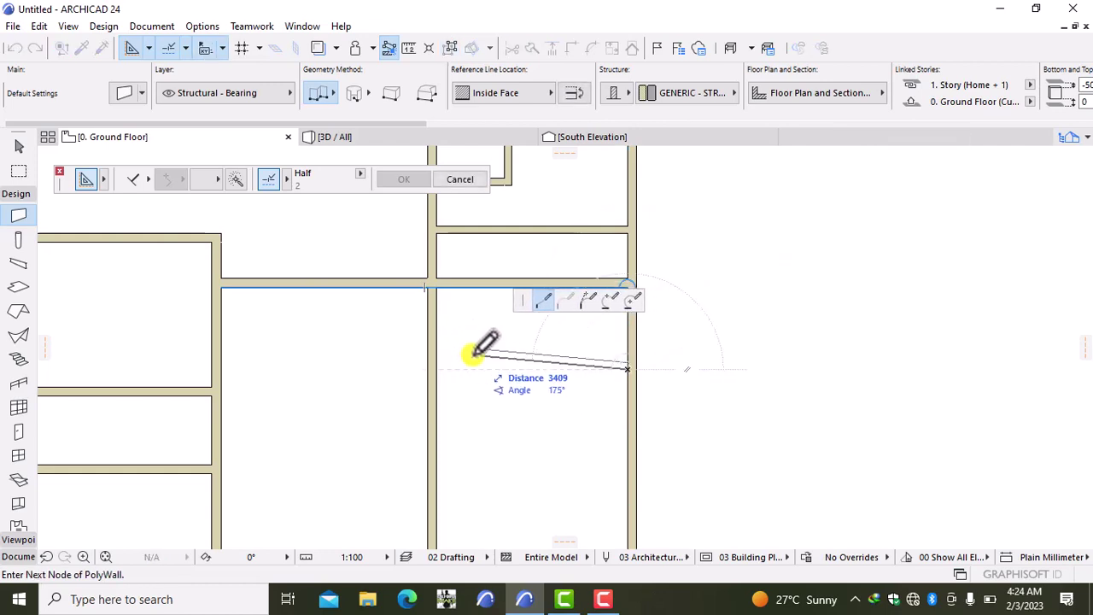
key("Escape")
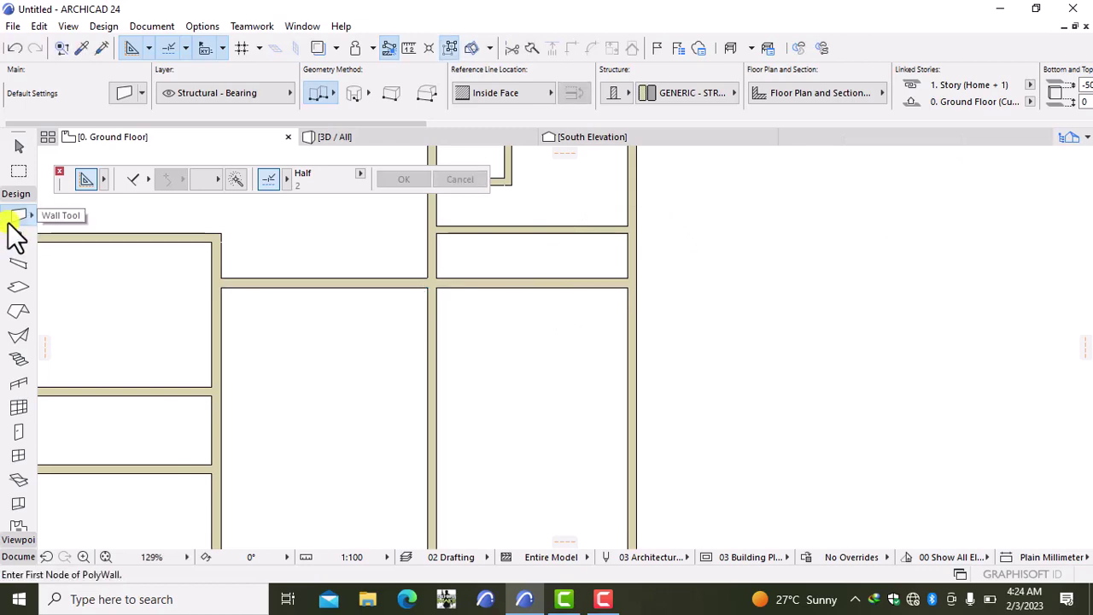
Set the default wall thickness to 200.
key("ctrl+t")
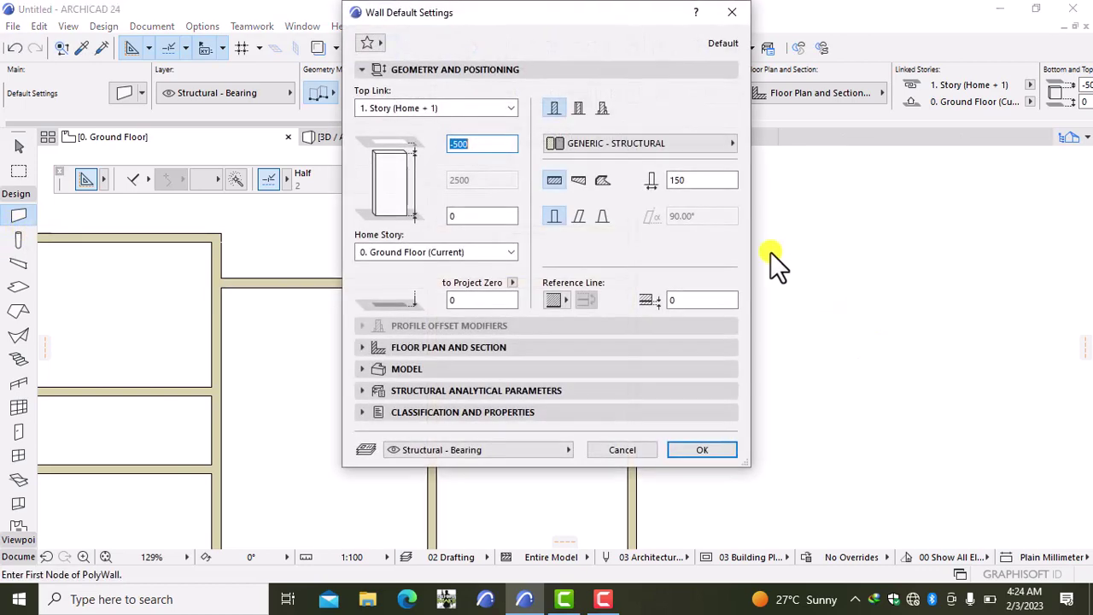
left_click(694, 180)
type("200")
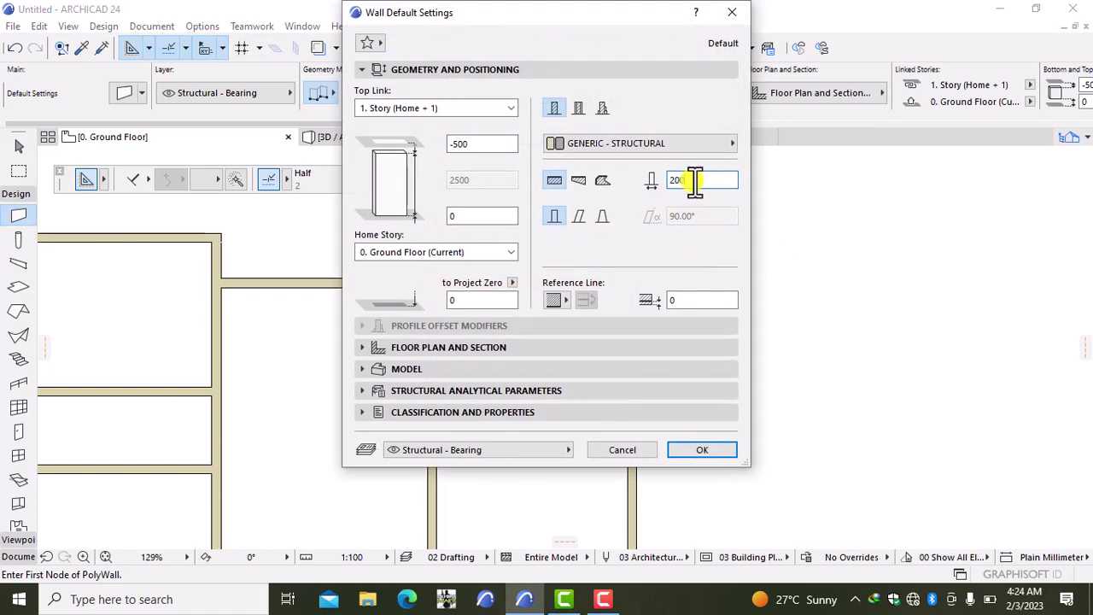
left_click(706, 445)
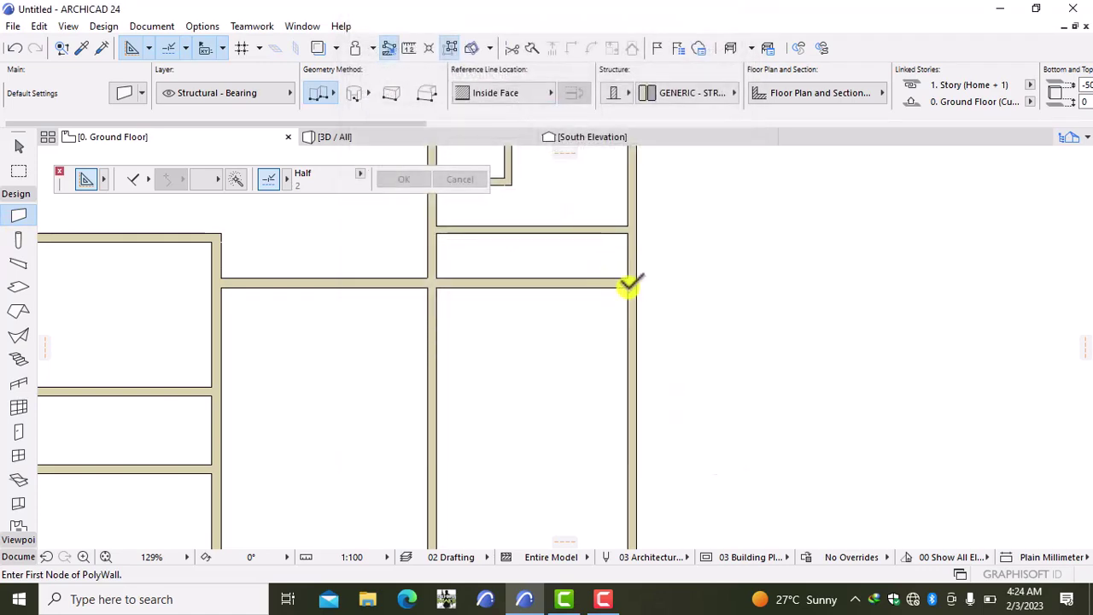
Draw a wall across the large right room, 1800 below its top wall, with the reference line at Outside Face.
left_click(627, 286)
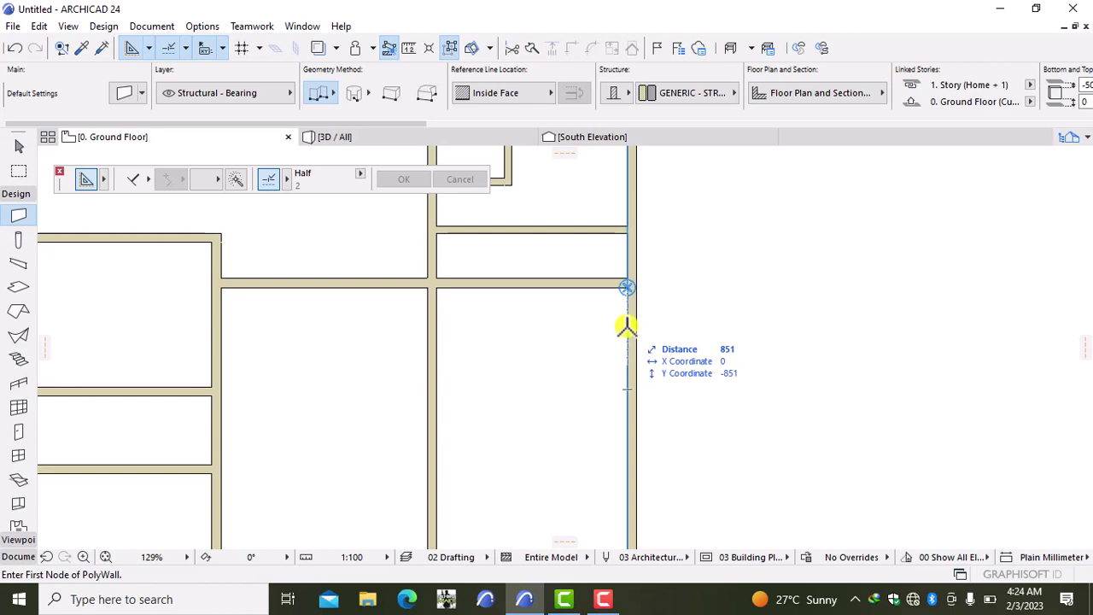
type("1800")
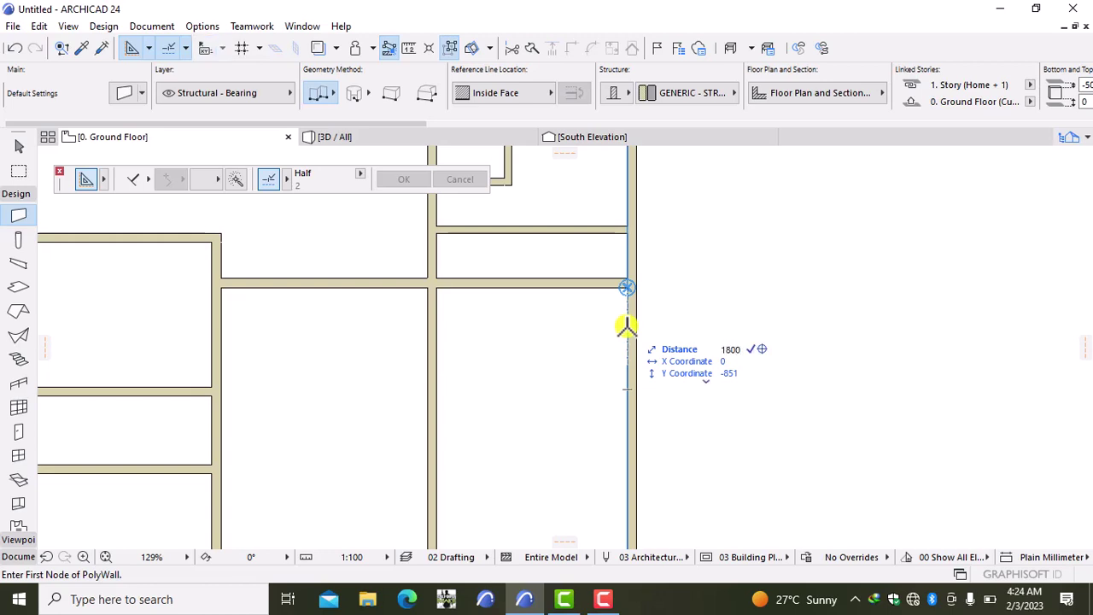
key("Return")
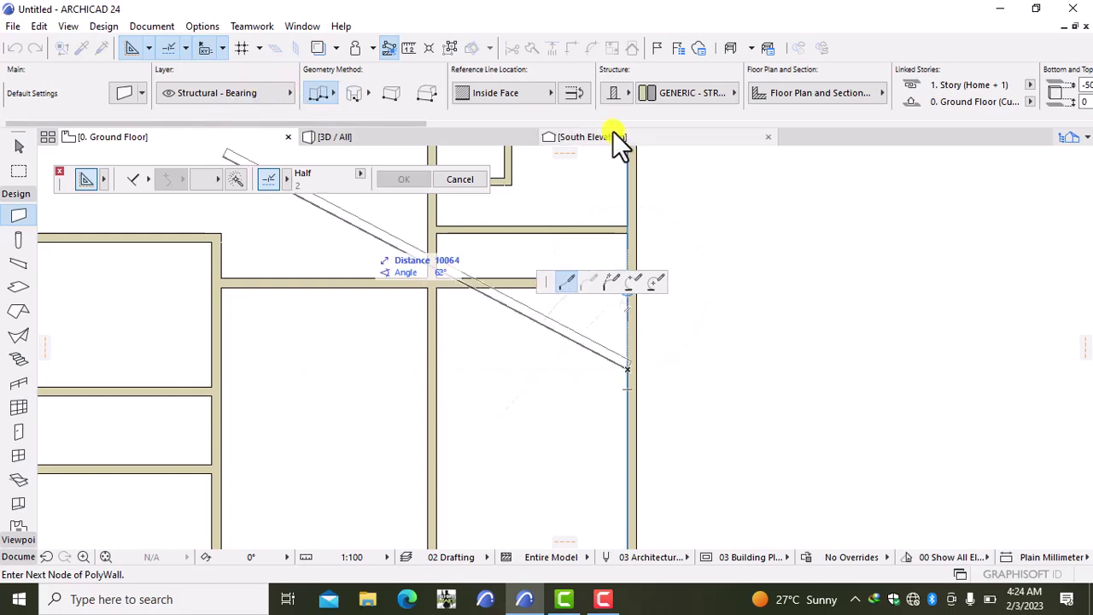
left_click(530, 92)
left_click(597, 90)
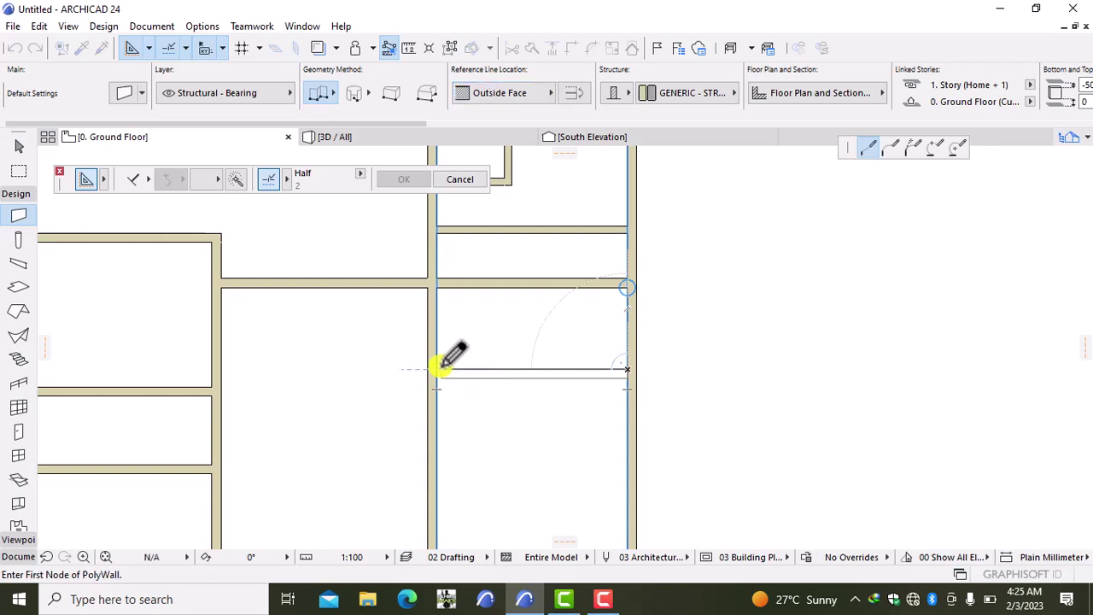
left_click(437, 369)
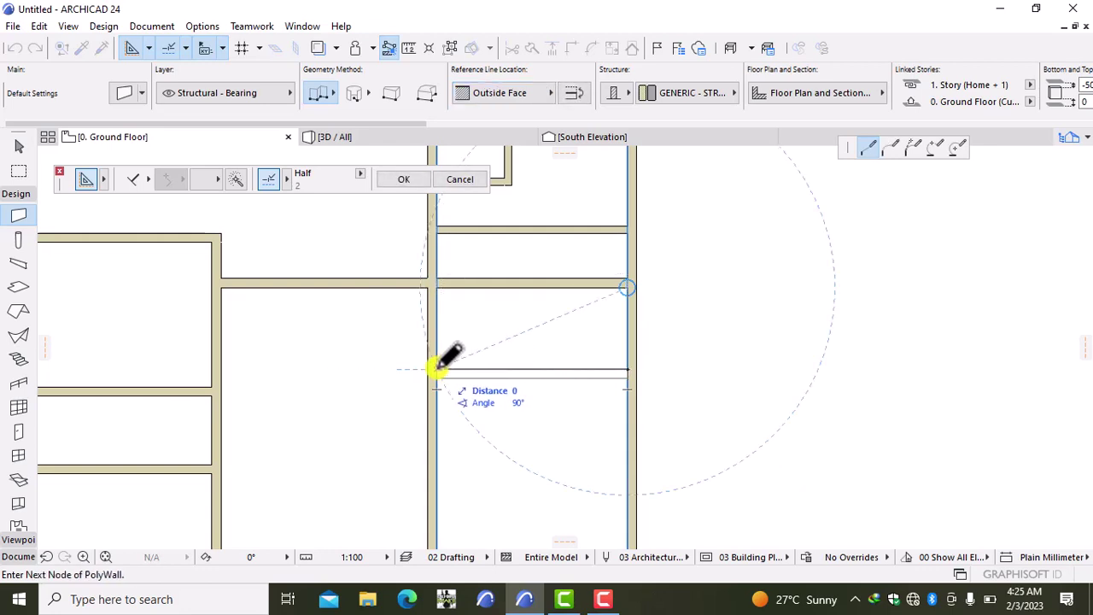
left_click(437, 369)
Draw another horizontal wall across the right room, 4950 below the inner face of the newest partition wall.
scroll(515, 404, "down", 2)
middle_click_drag(519, 408, 470, 319)
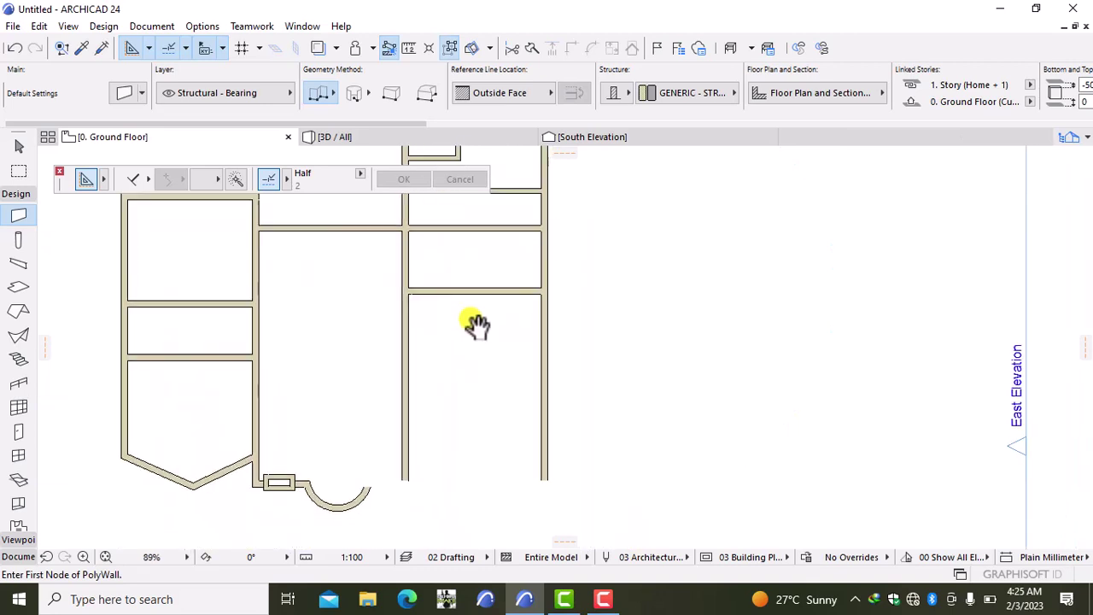
scroll(527, 306, "up", 4)
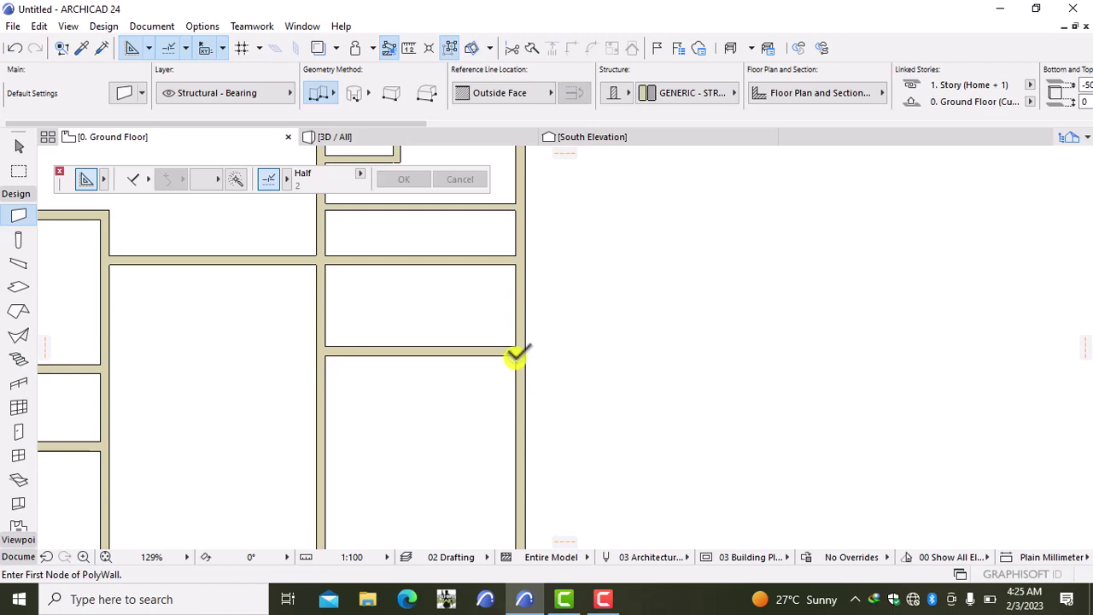
left_click(516, 355)
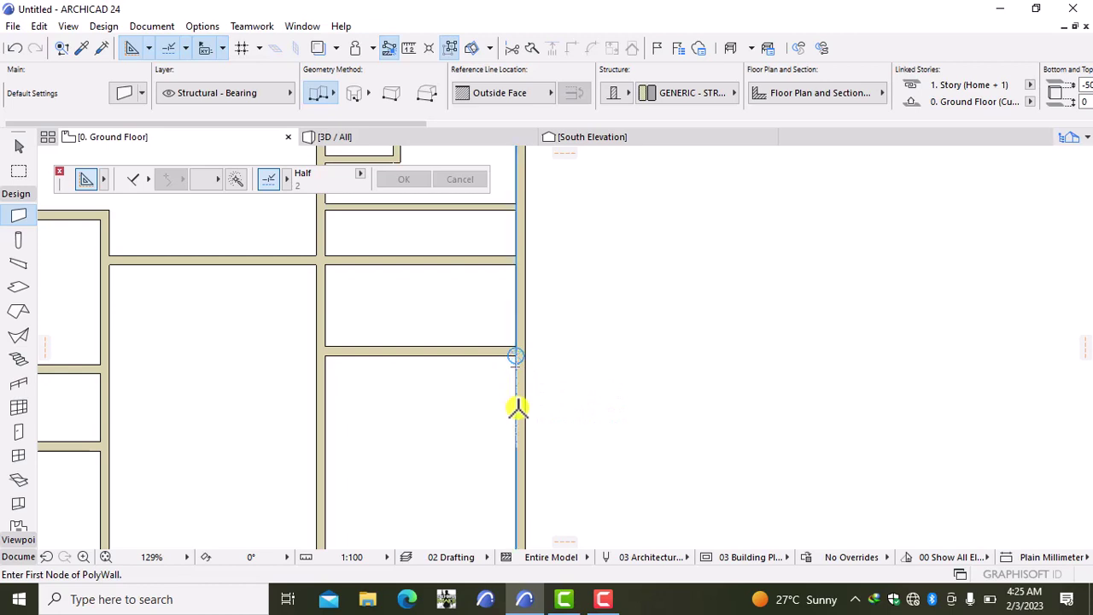
type("49")
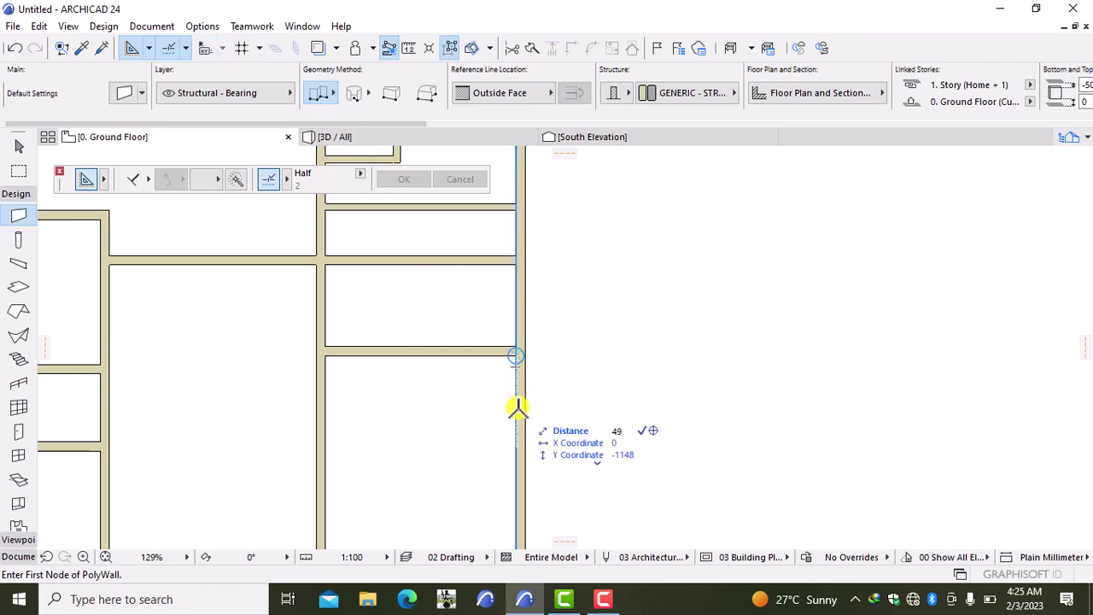
type("50")
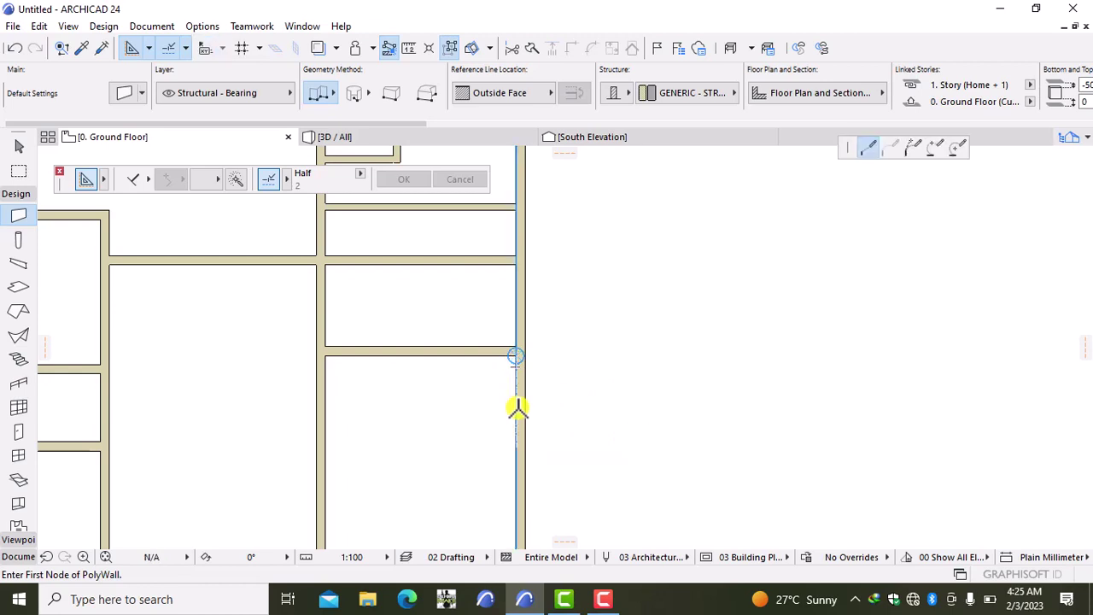
key("Return")
middle_click_drag(467, 503, 496, 361)
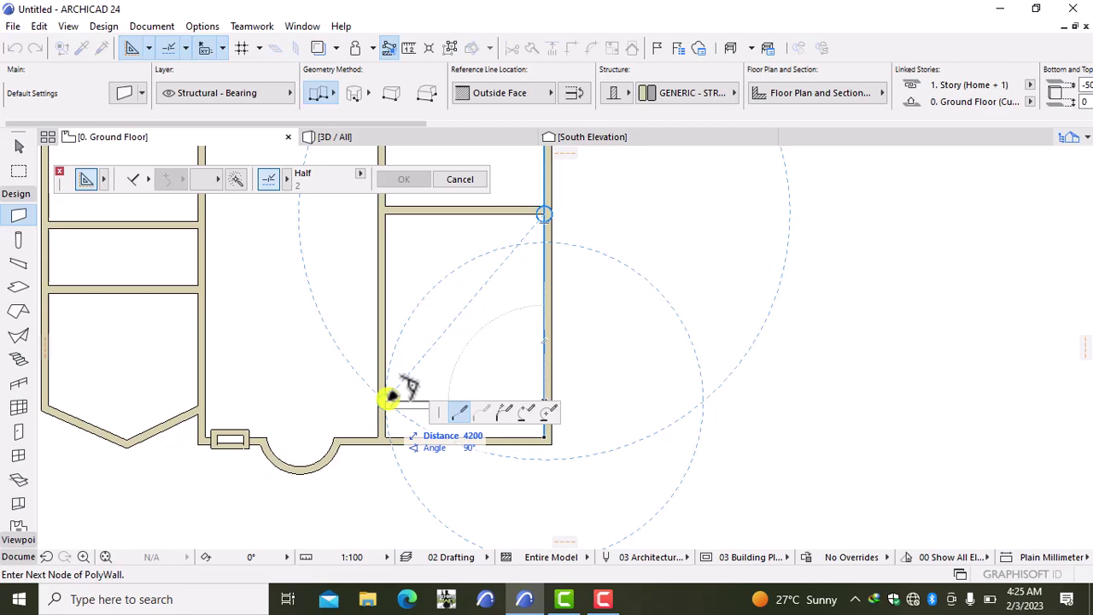
double_click(388, 398)
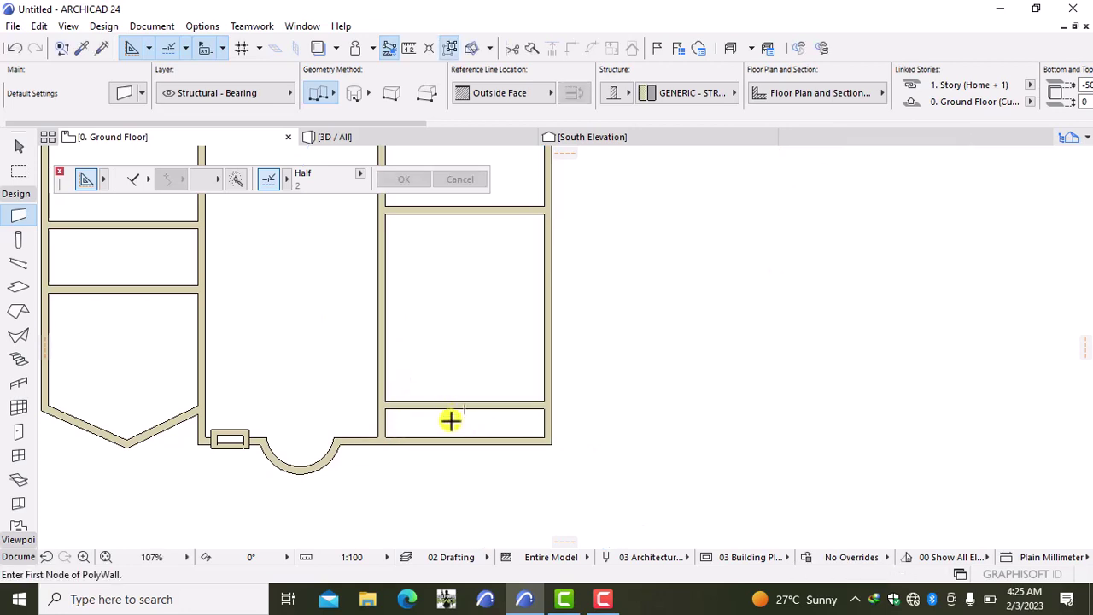
Try to stretch the lower end of the plan's right outer wall to a length of 13200, and undo it.
middle_click_drag(450, 419, 452, 359)
scroll(444, 398, "up", 2)
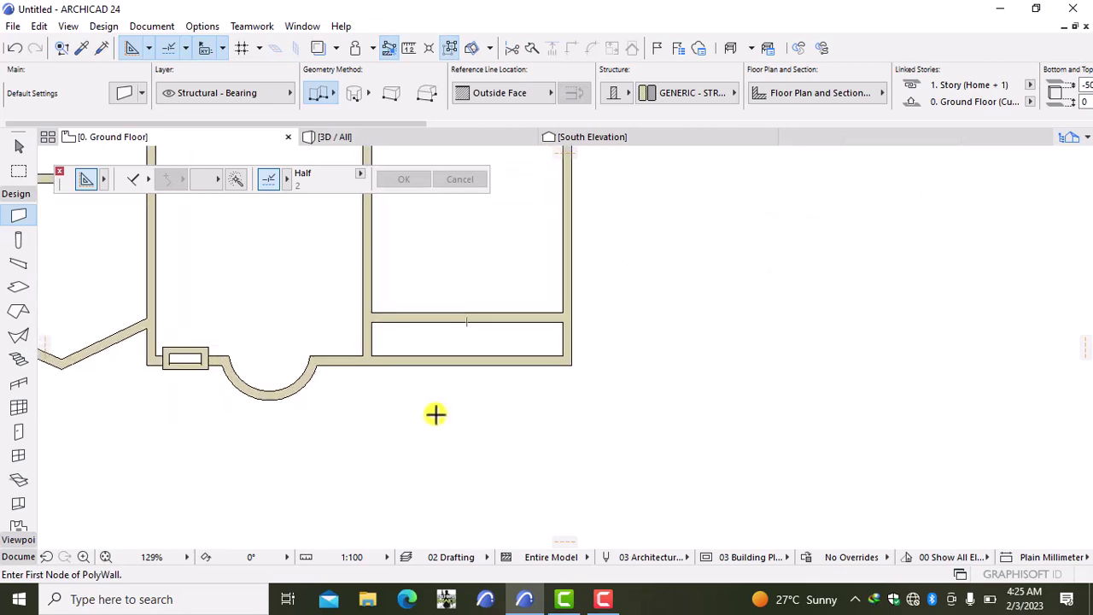
left_click(564, 351)
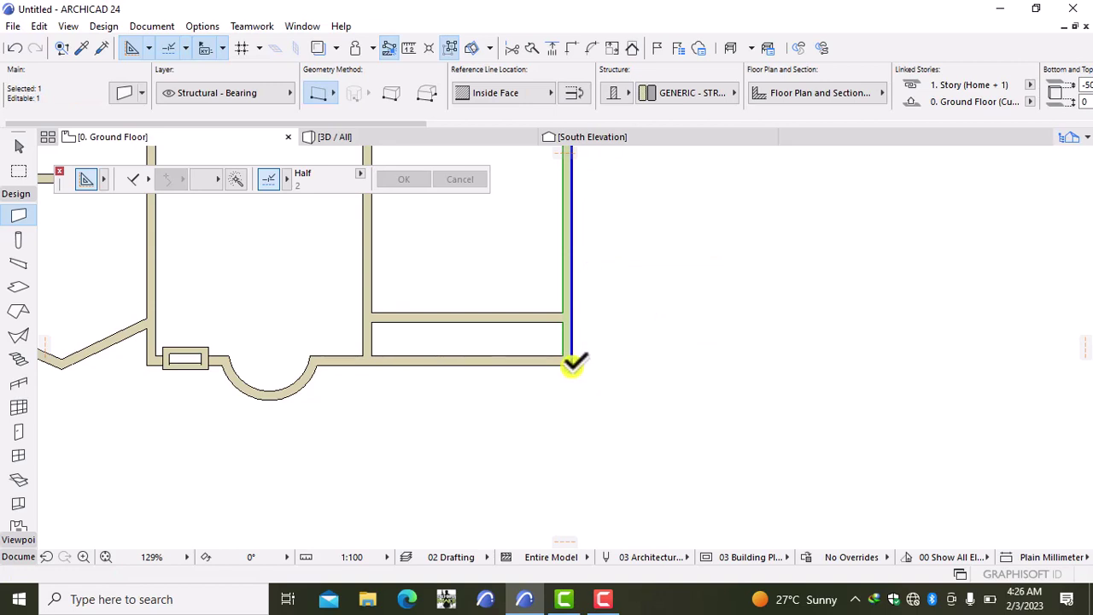
left_click(567, 361)
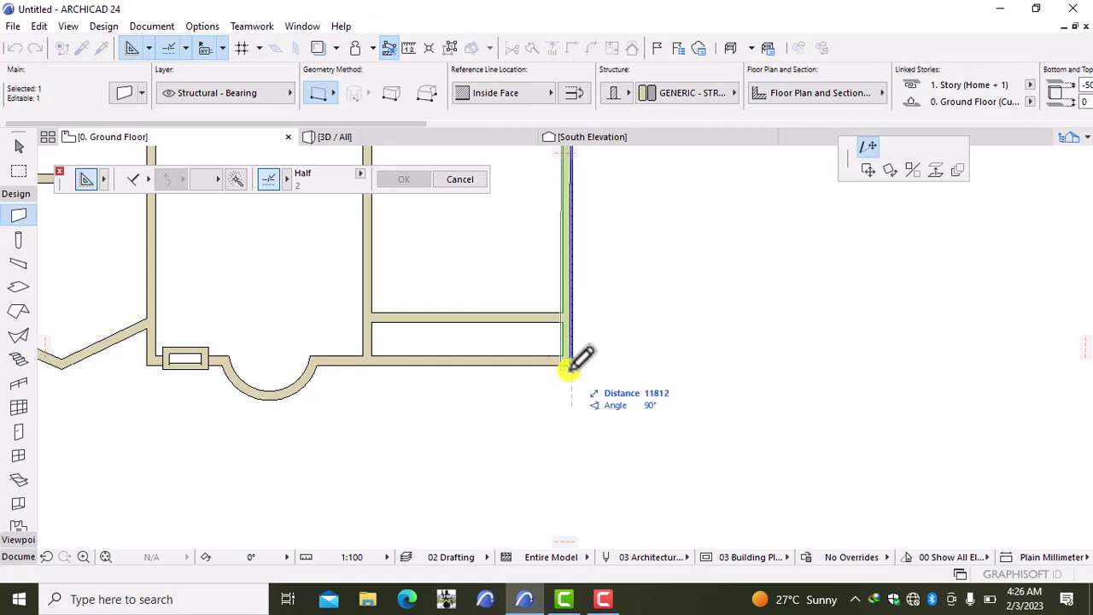
type("132")
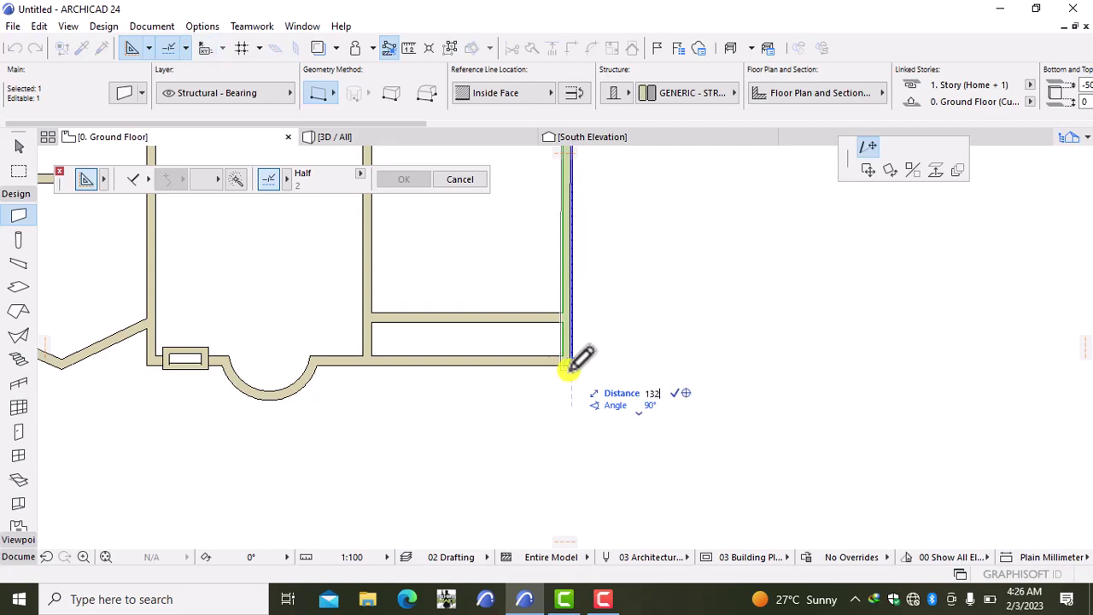
type("00")
key("Return")
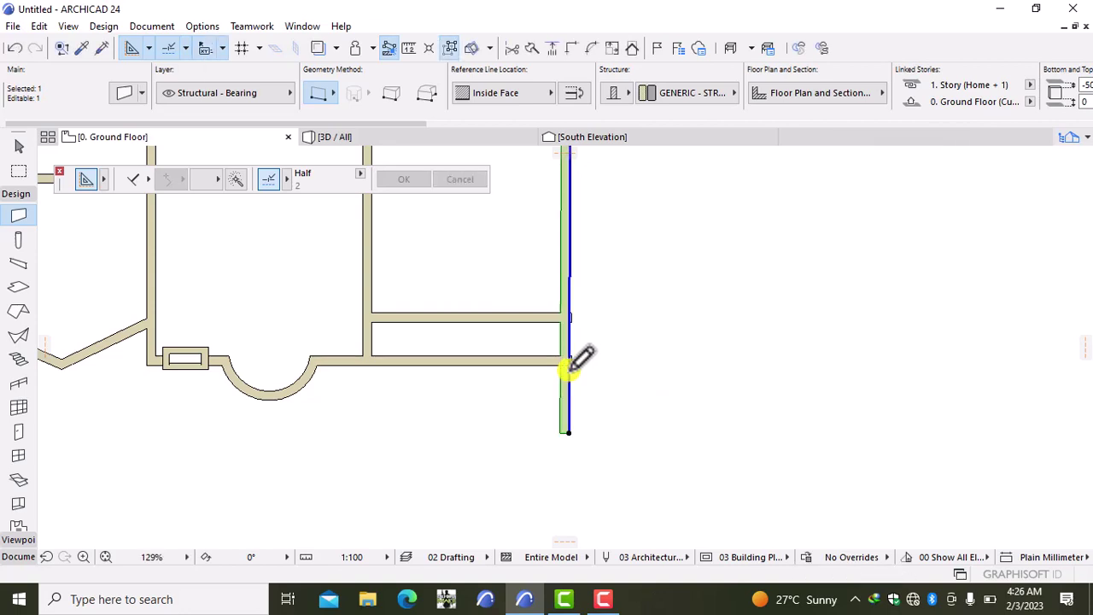
left_click(14, 48)
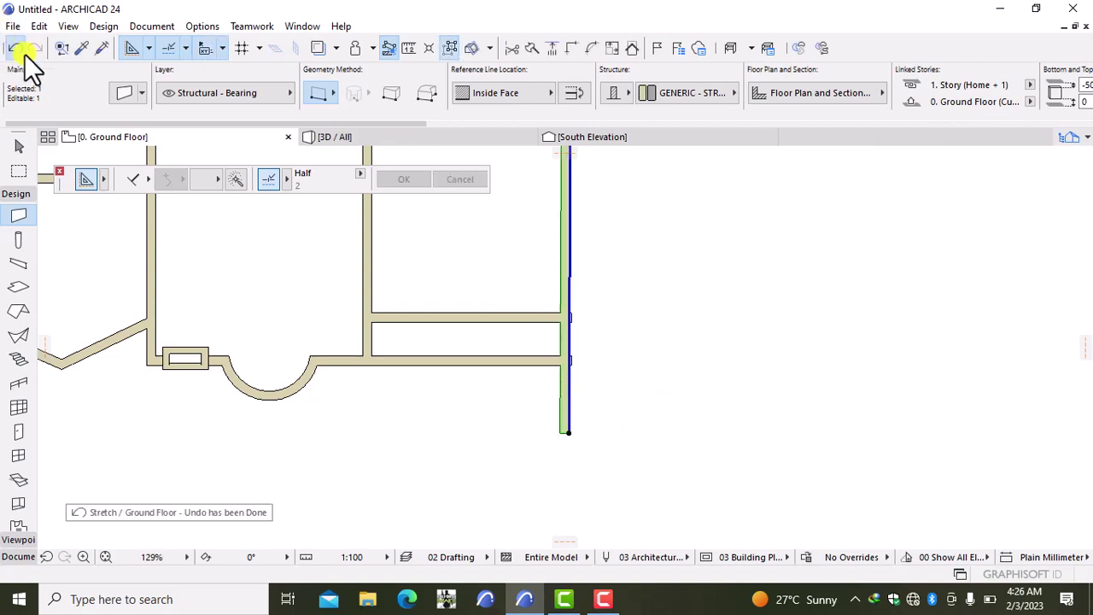
Try again to stretch the right outer wall from its lower end, and undo the stretch.
left_click(572, 363)
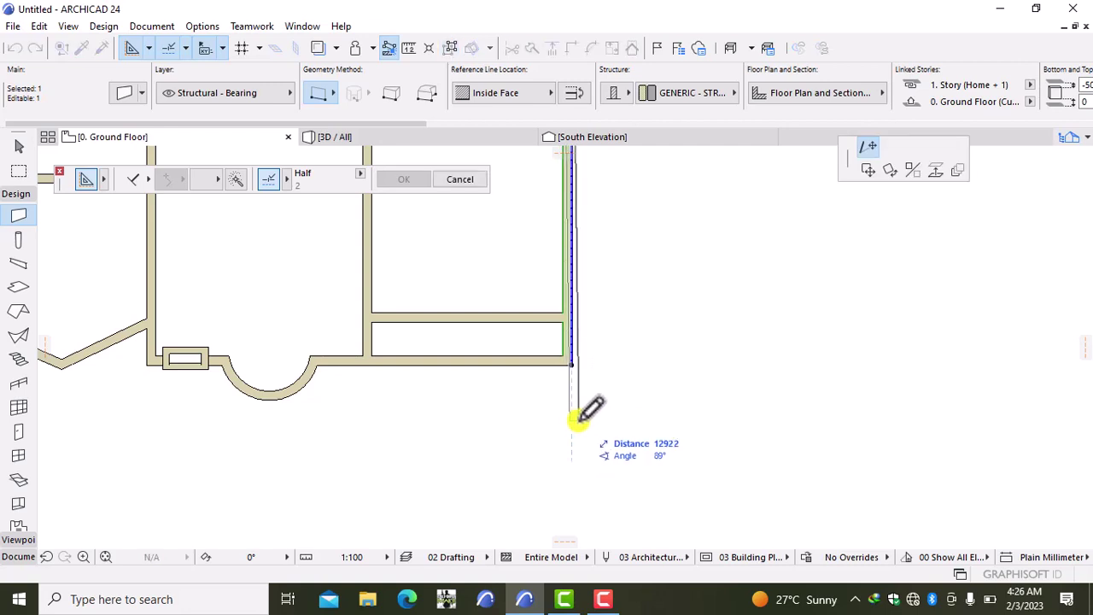
type("1")
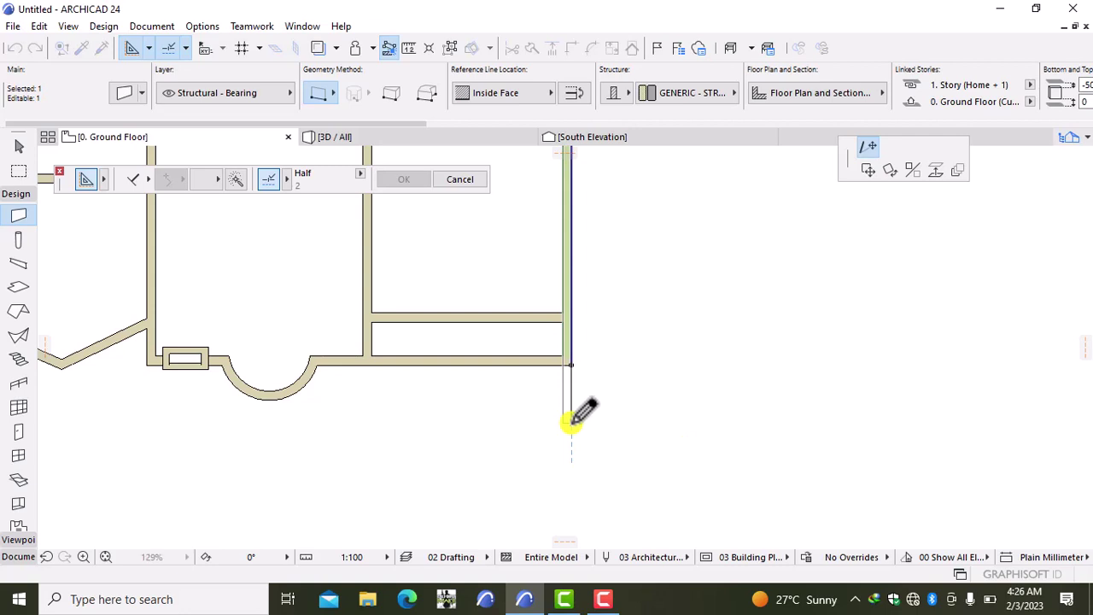
key("Escape")
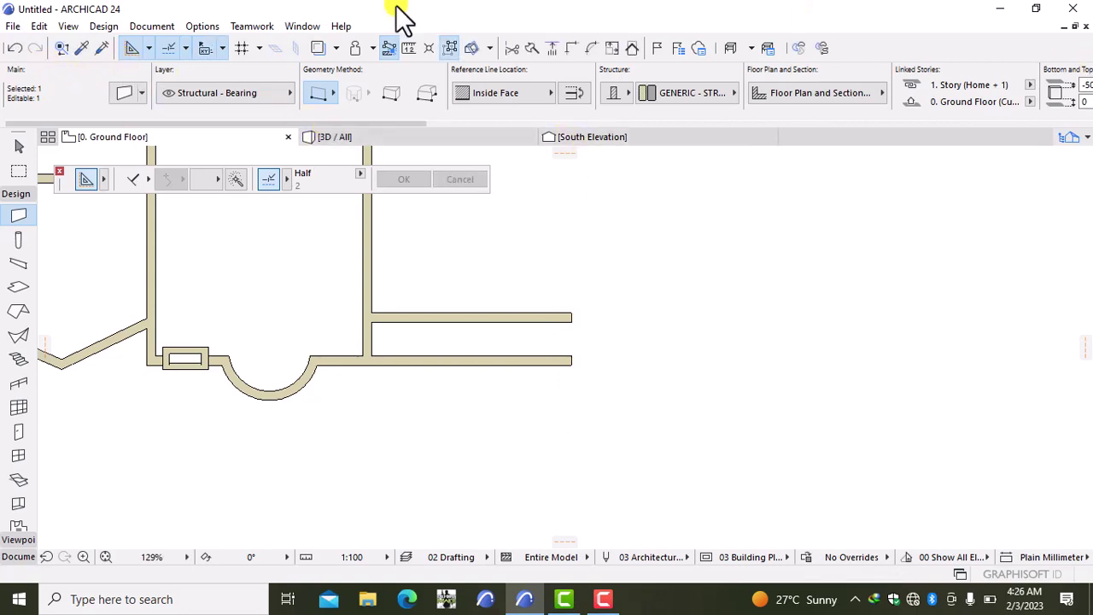
left_click(14, 48)
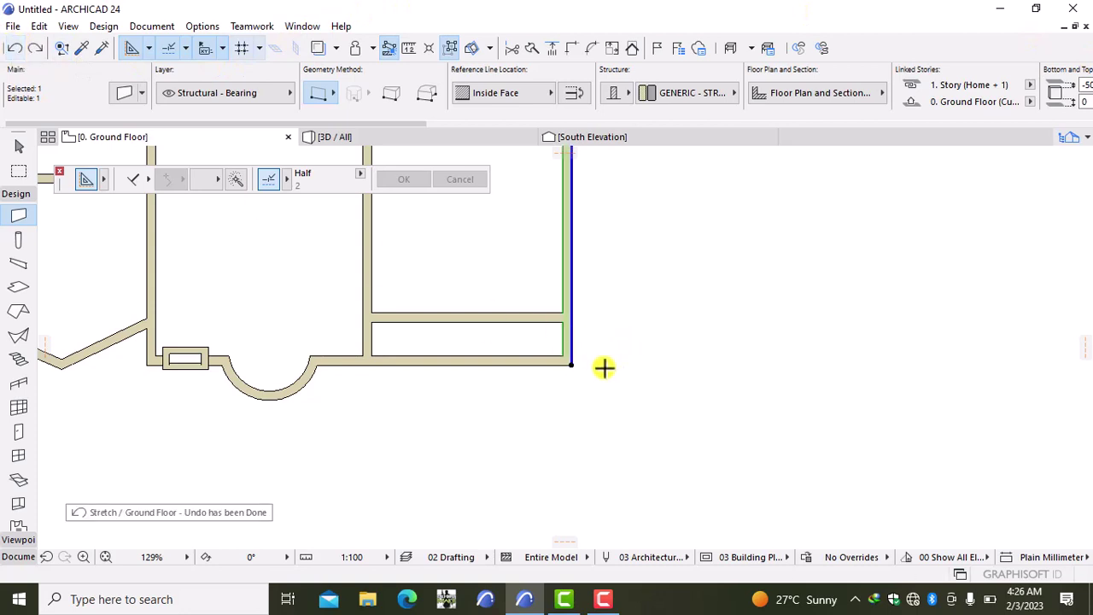
Stretch the right outer wall straight down past the lower wall to a total length of 13000 and deselect it.
left_click(569, 364)
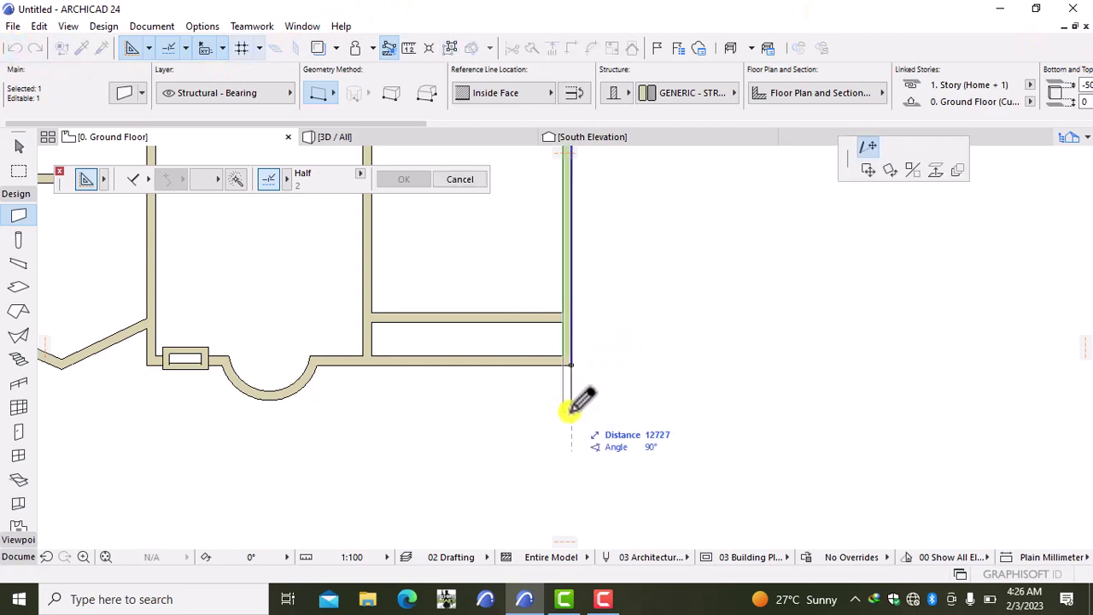
type("13")
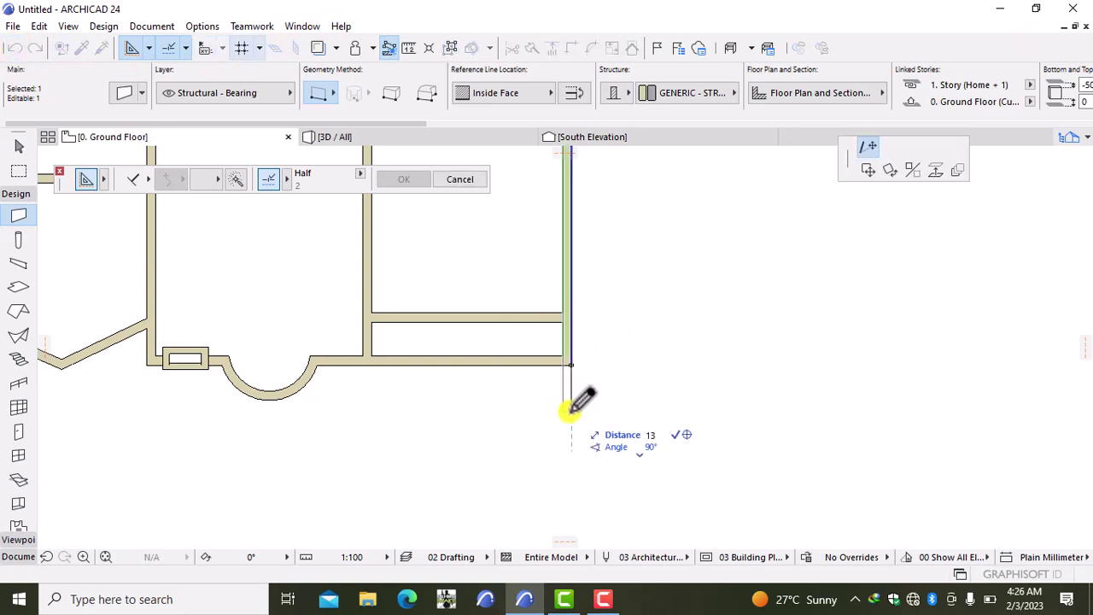
type("000")
key("Return")
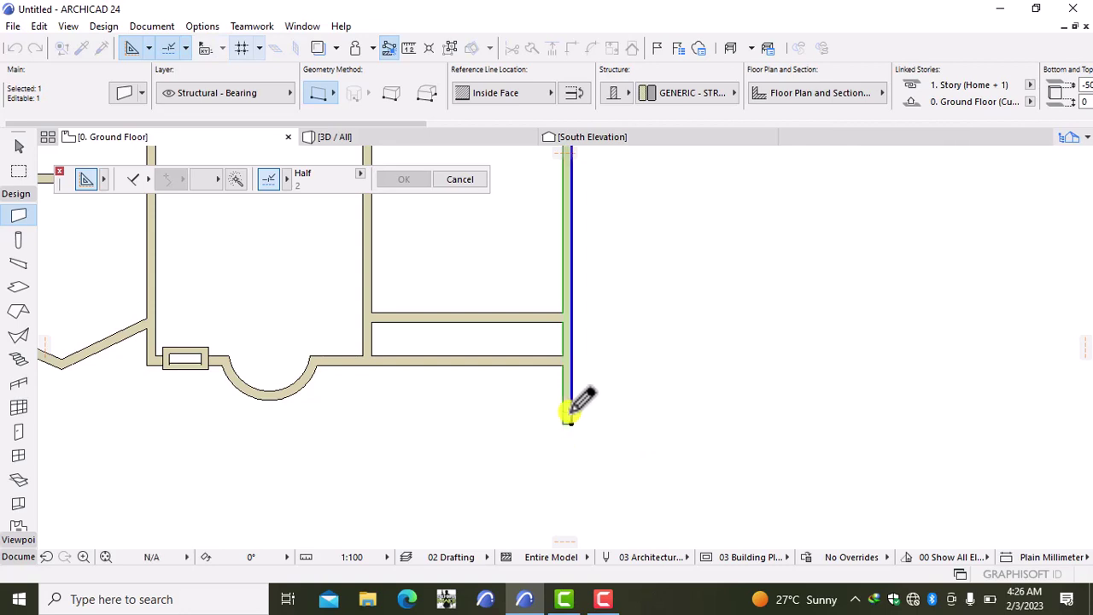
key("Escape")
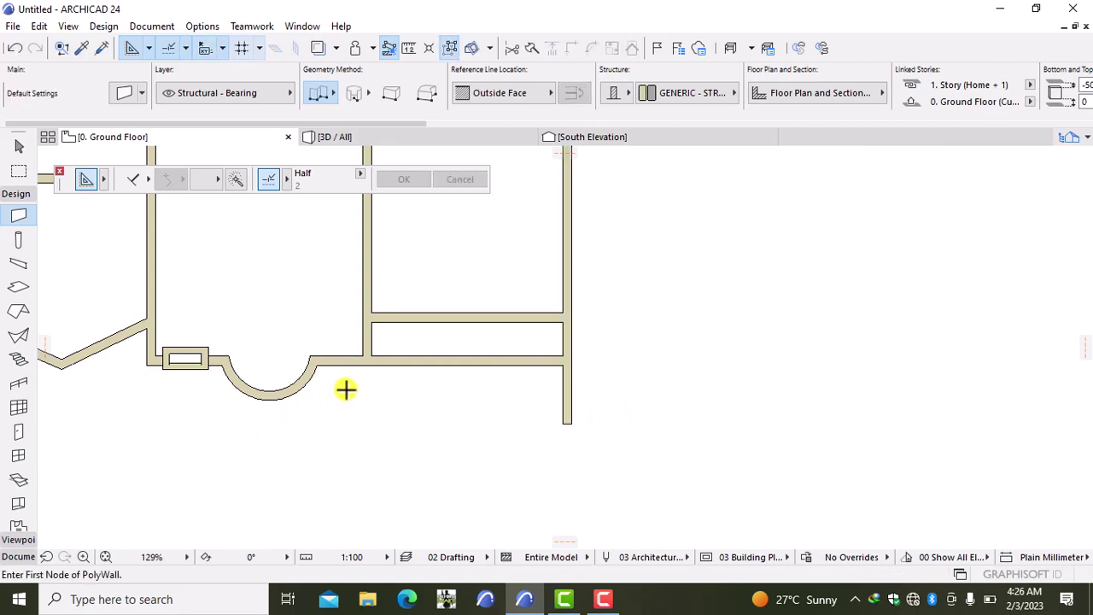
Stretch the right room's left wall straight down past the lower wall, level with the right outer wall's end.
left_click(370, 363, "shift")
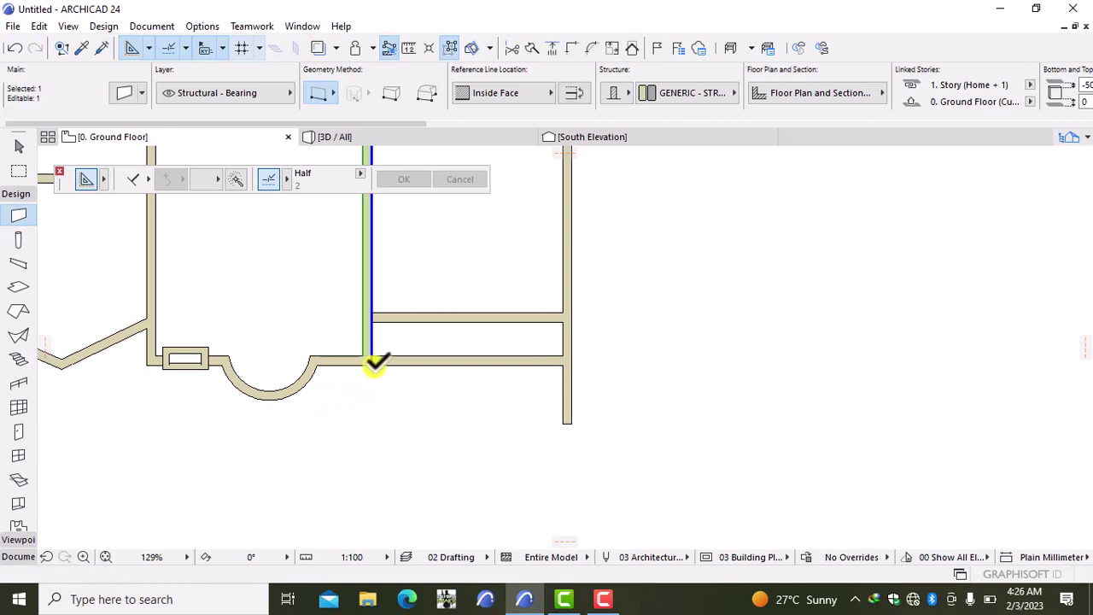
left_click(375, 363)
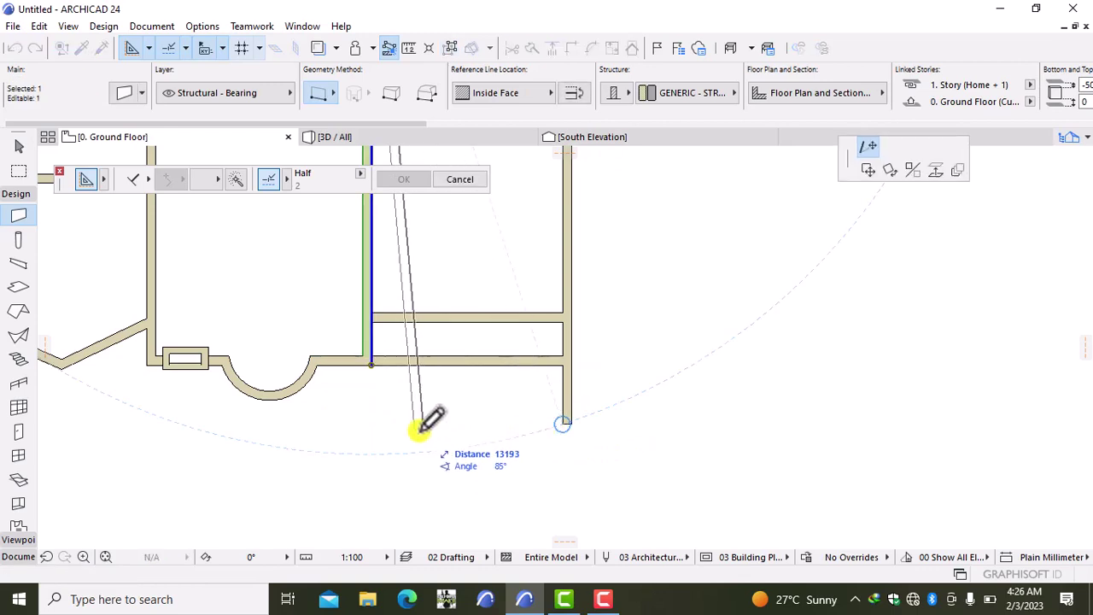
left_click(370, 422)
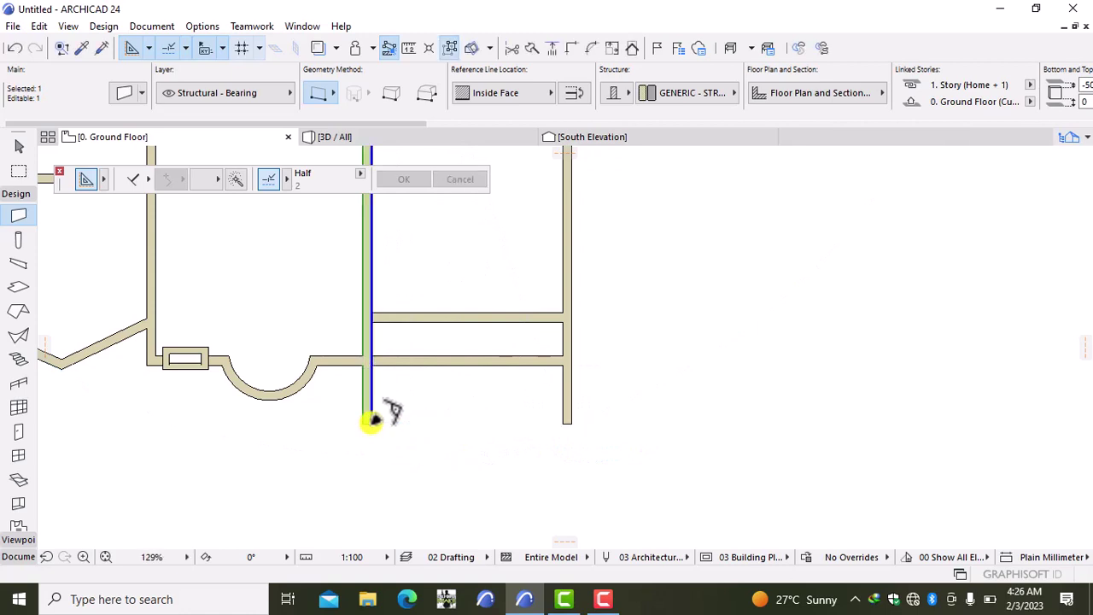
Draw a horizontal wall with its reference line on Inside Face, joining the lower ends of the two extended vertical walls.
key("Escape")
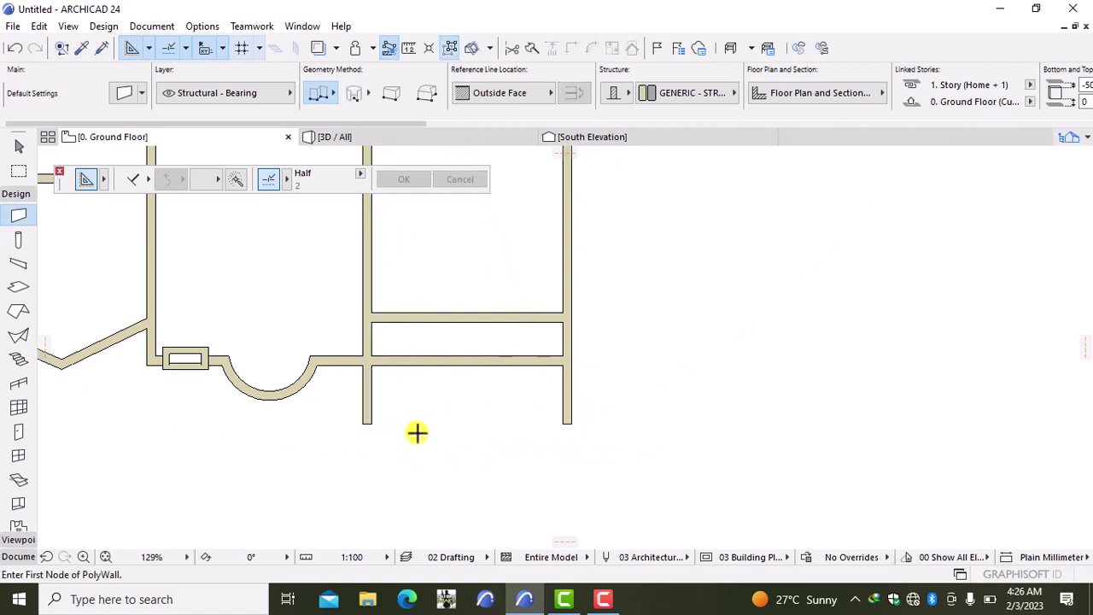
left_click(370, 421)
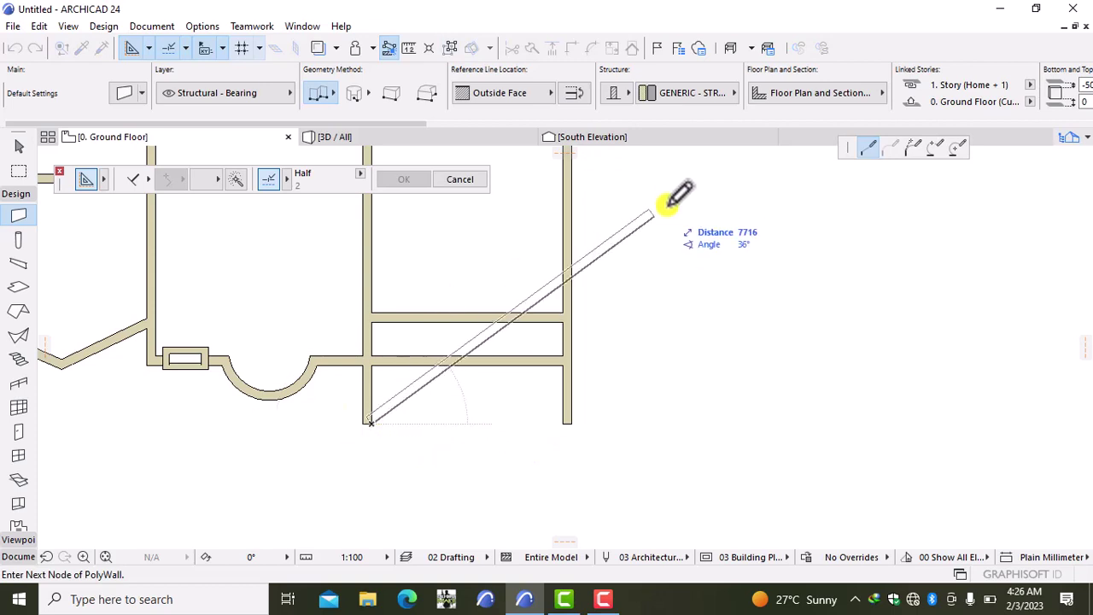
left_click(506, 93)
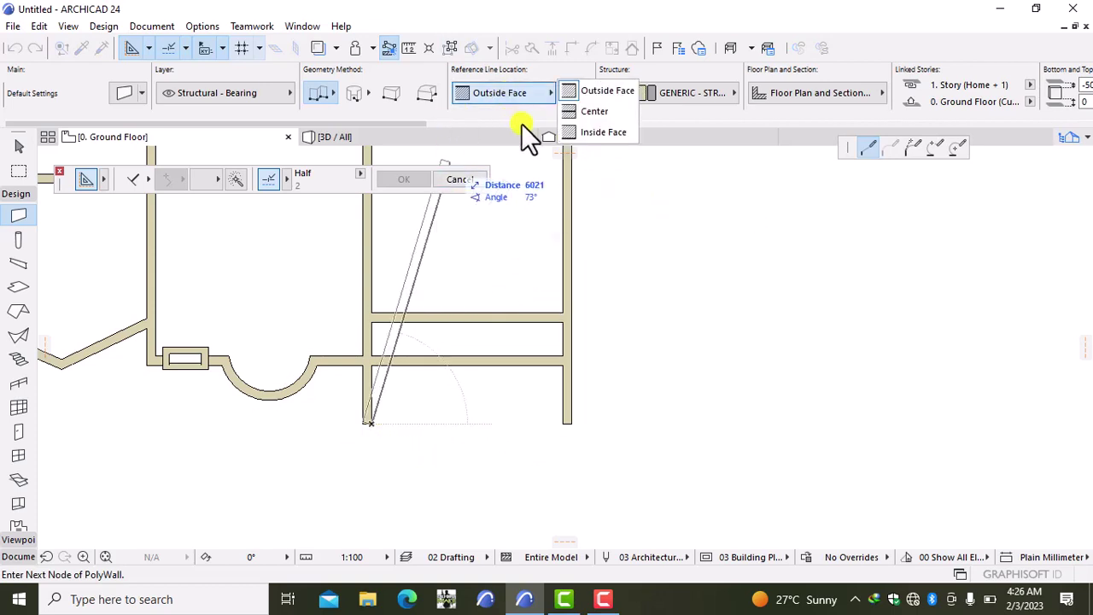
left_click(587, 132)
left_click(568, 422)
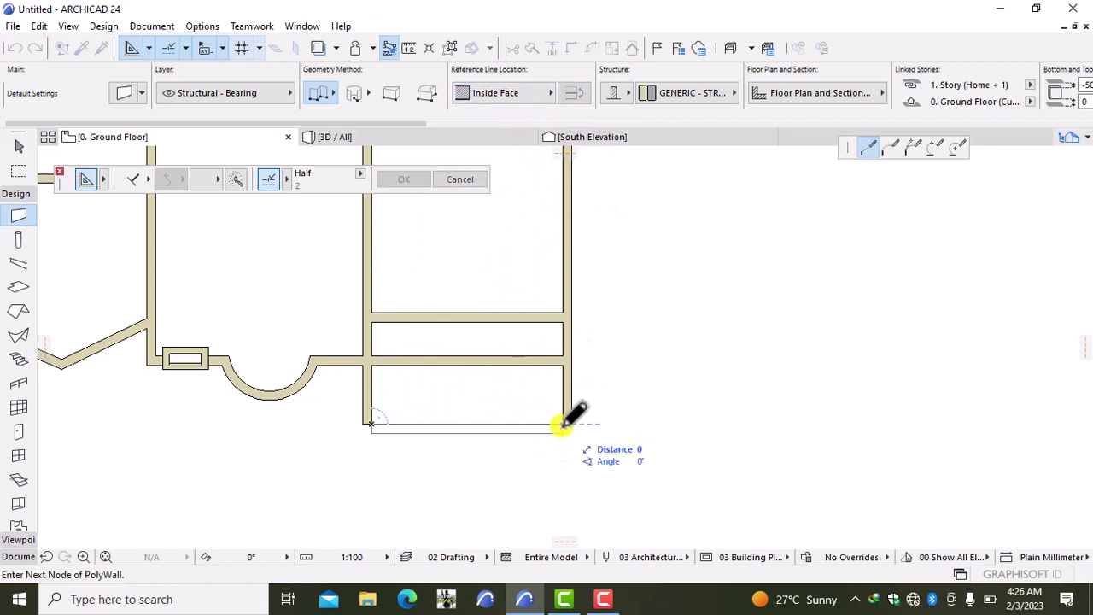
left_click(568, 423)
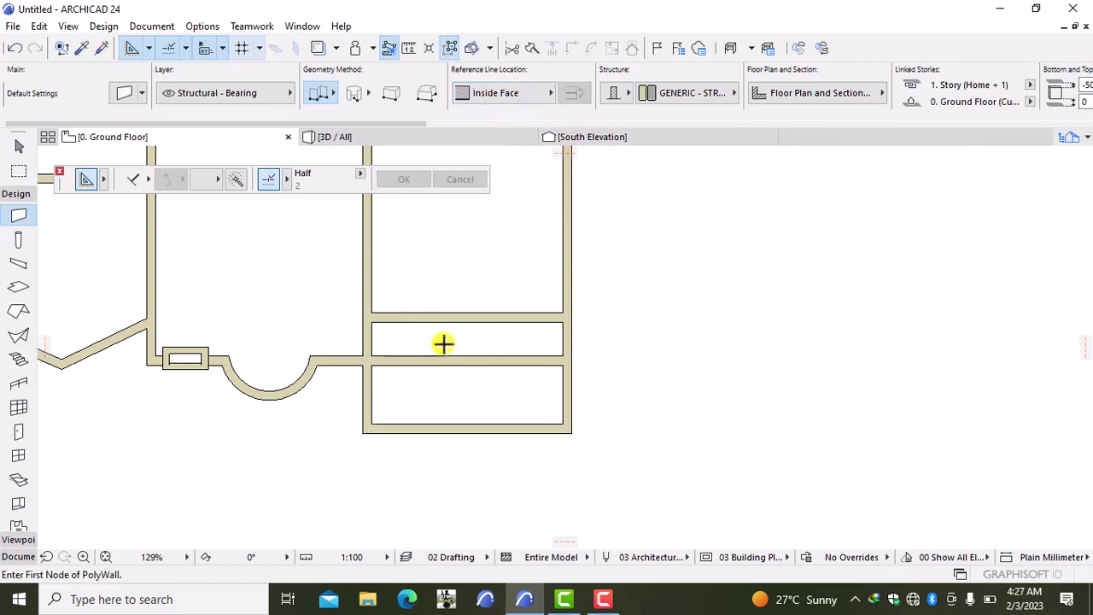
Measure the depth of the narrow room between the lowest partition and the lower wall along the right outer wall.
scroll(461, 357, "down", 2)
middle_click_drag(480, 370, 507, 429)
scroll(512, 418, "up", 3)
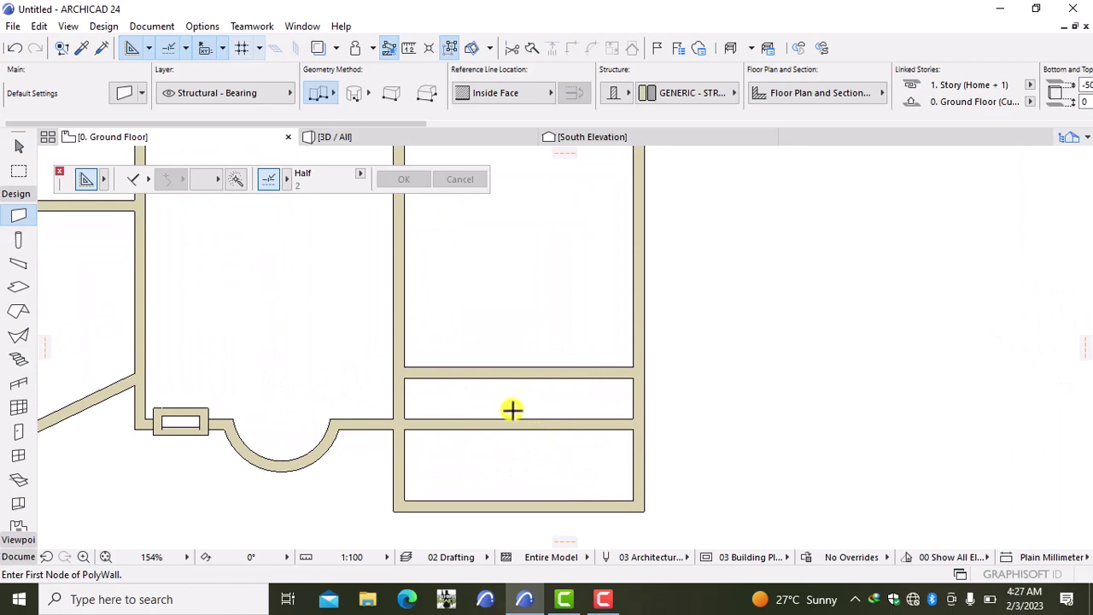
scroll(512, 410, "up", 3)
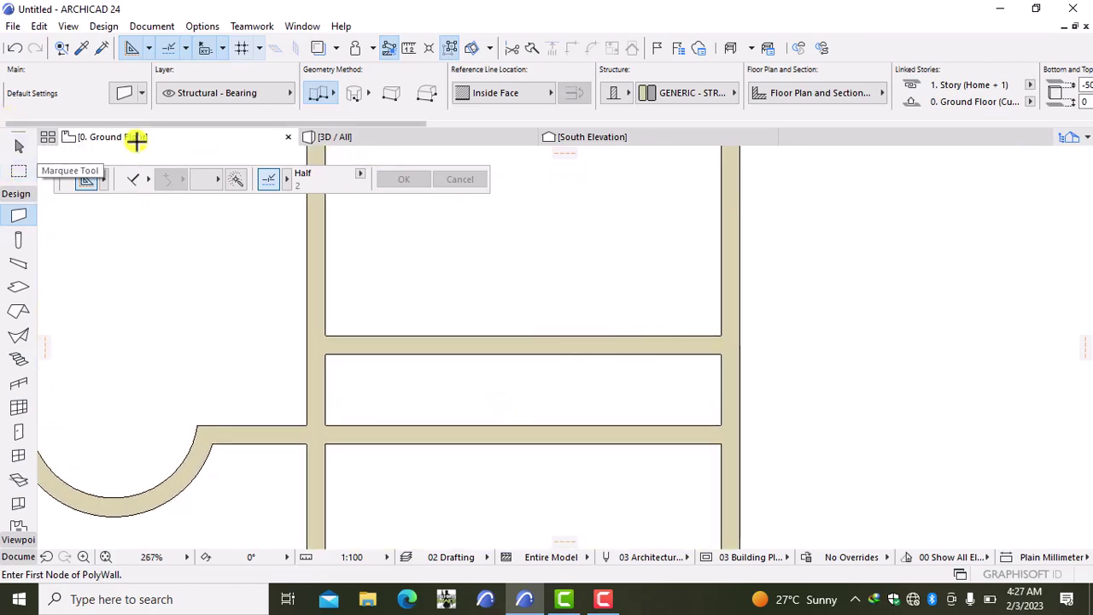
left_click(408, 48)
left_click(719, 353)
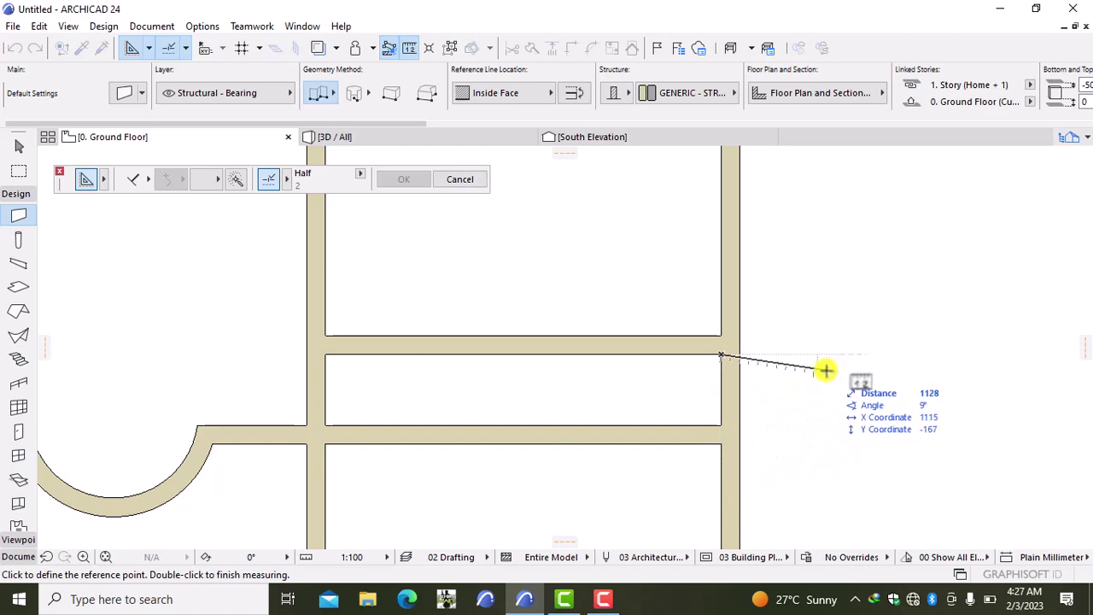
key("Escape")
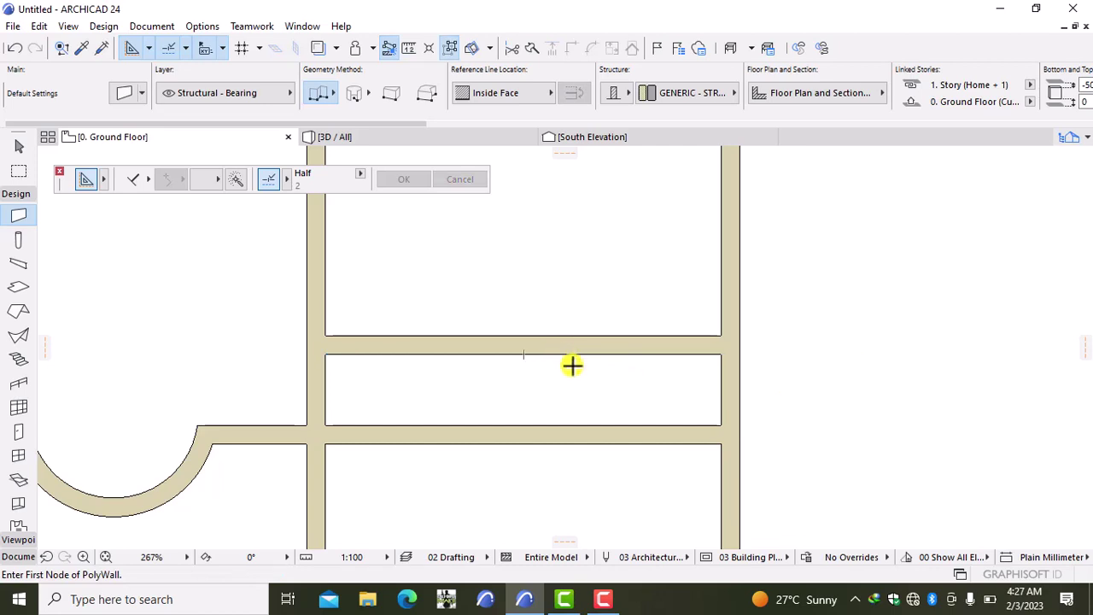
Delete the horizontal partition just above the lower wall in the right part of the plan.
scroll(573, 369, "down", 5)
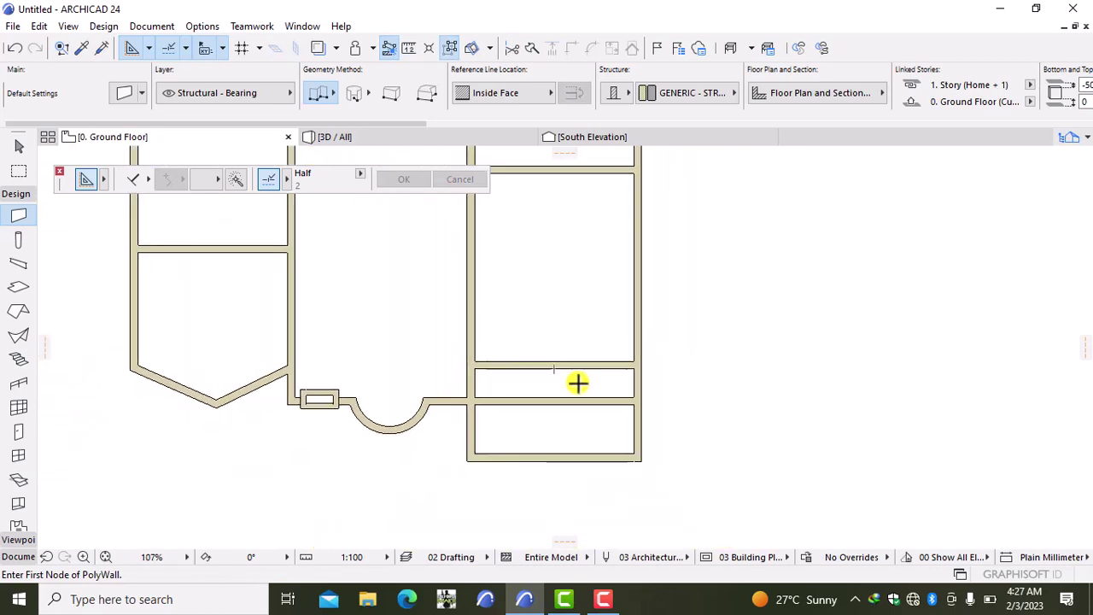
scroll(598, 365, "down", 1)
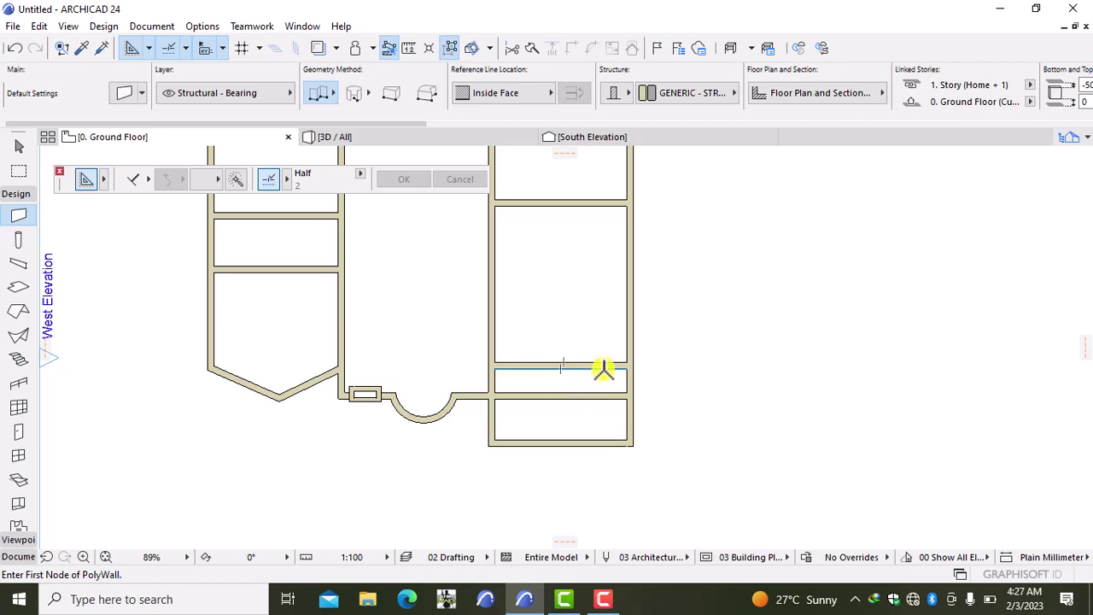
left_click(597, 365)
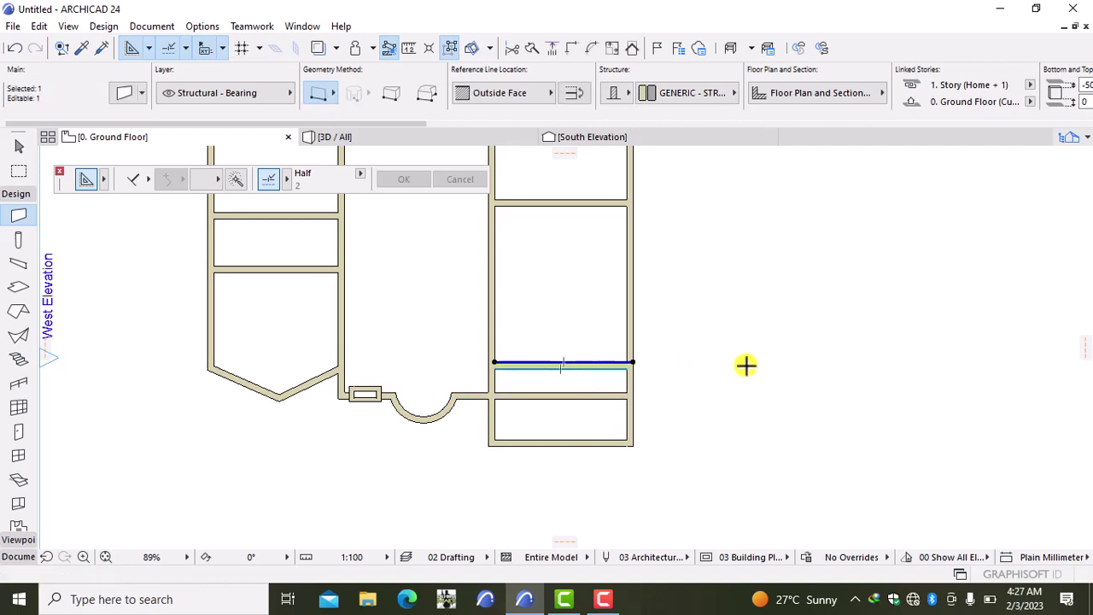
key("Delete")
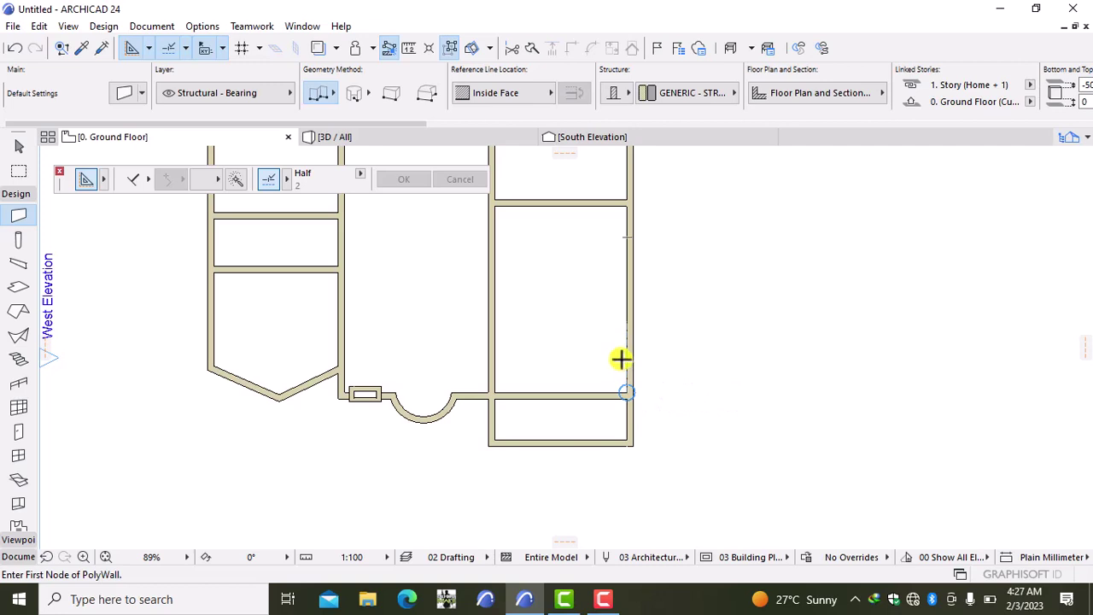
Draw a horizontal partition 1400 above the lower wall, from the right outer wall to the right room's left wall.
type("1")
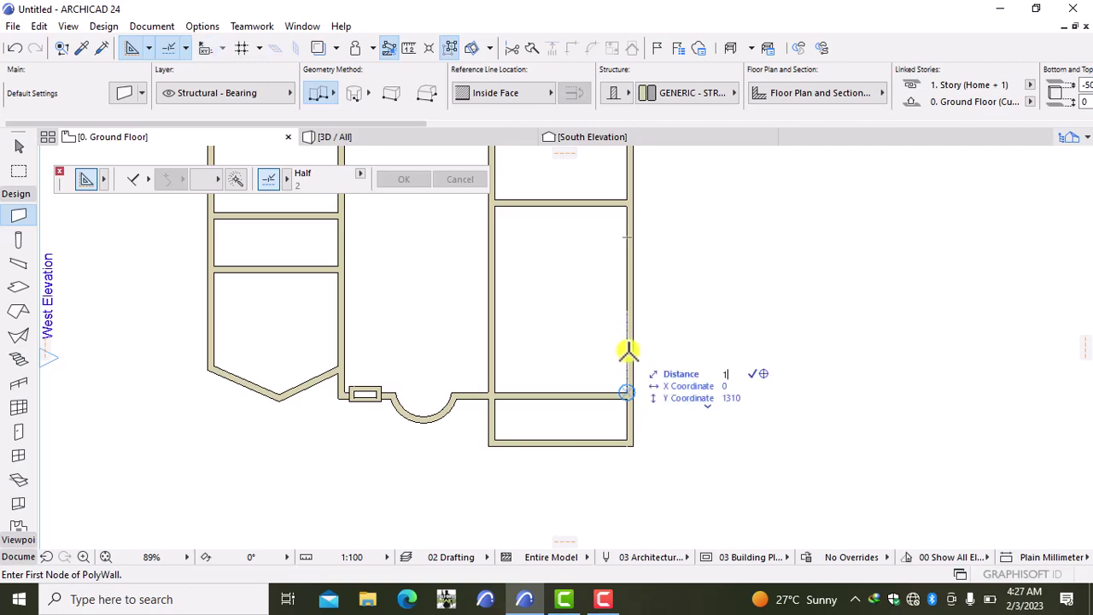
type("400")
key("Return")
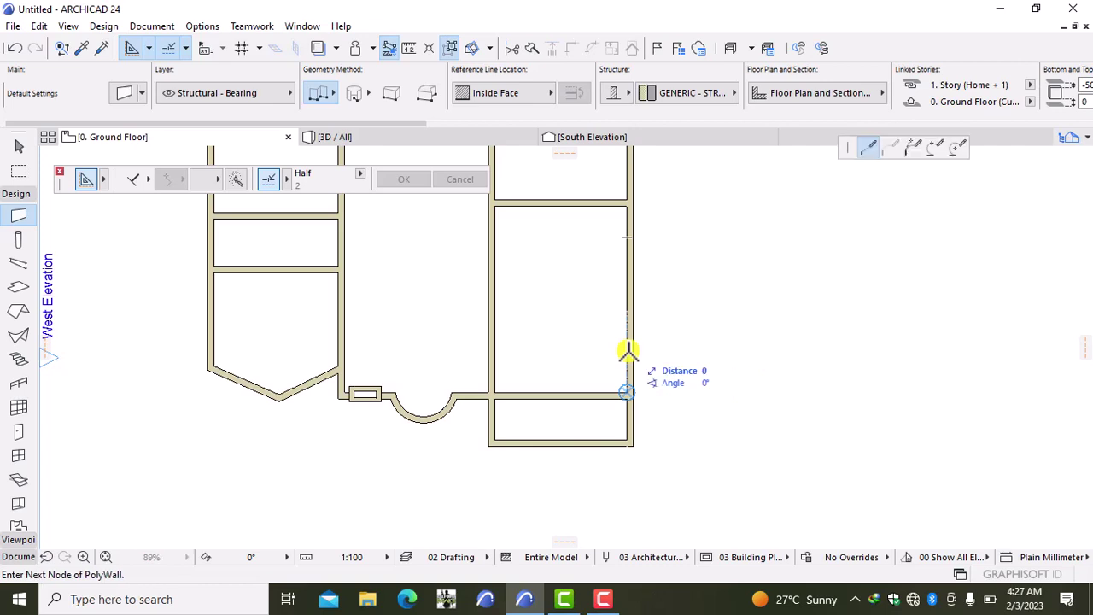
left_click(497, 345)
left_click(498, 345)
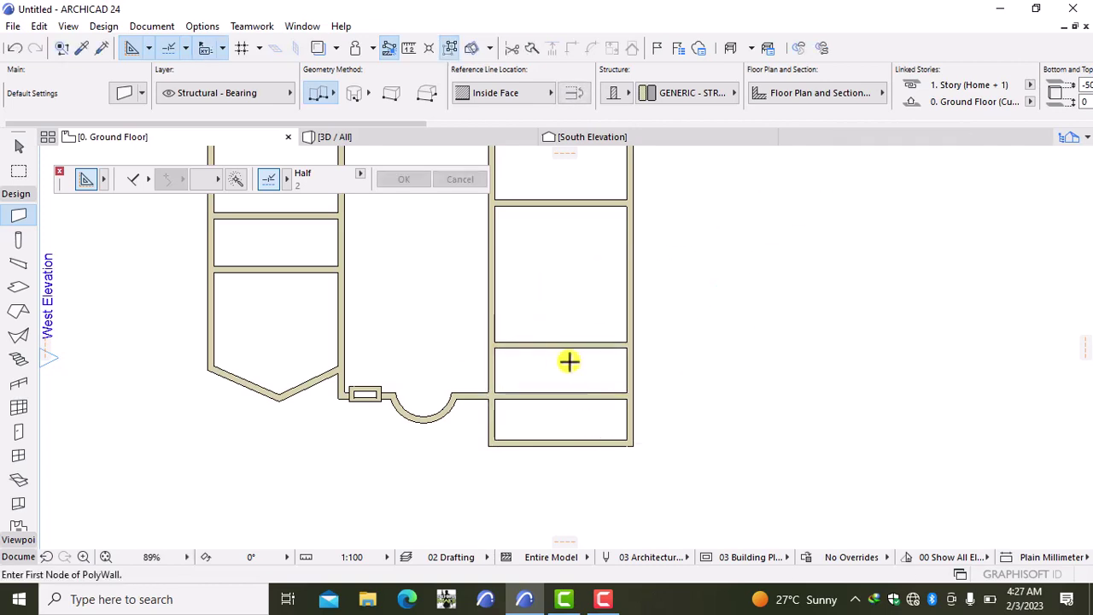
Draw a vertical Outside Face partition 1200 from the room's left wall, between the new horizontal partition and the lower wall.
scroll(569, 361, "down", 4)
scroll(563, 431, "up", 5)
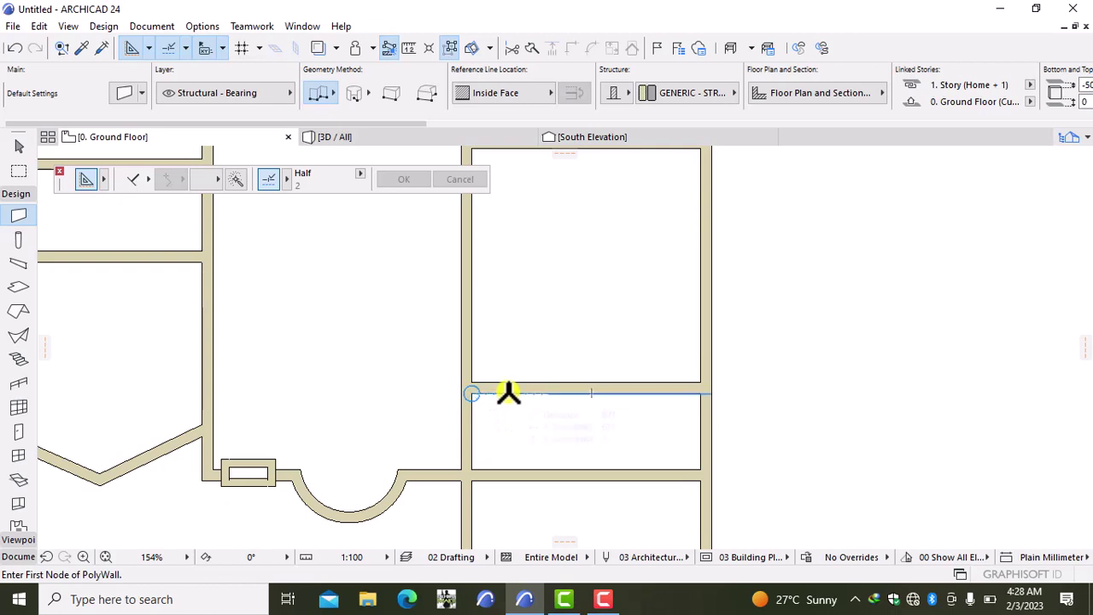
type("1")
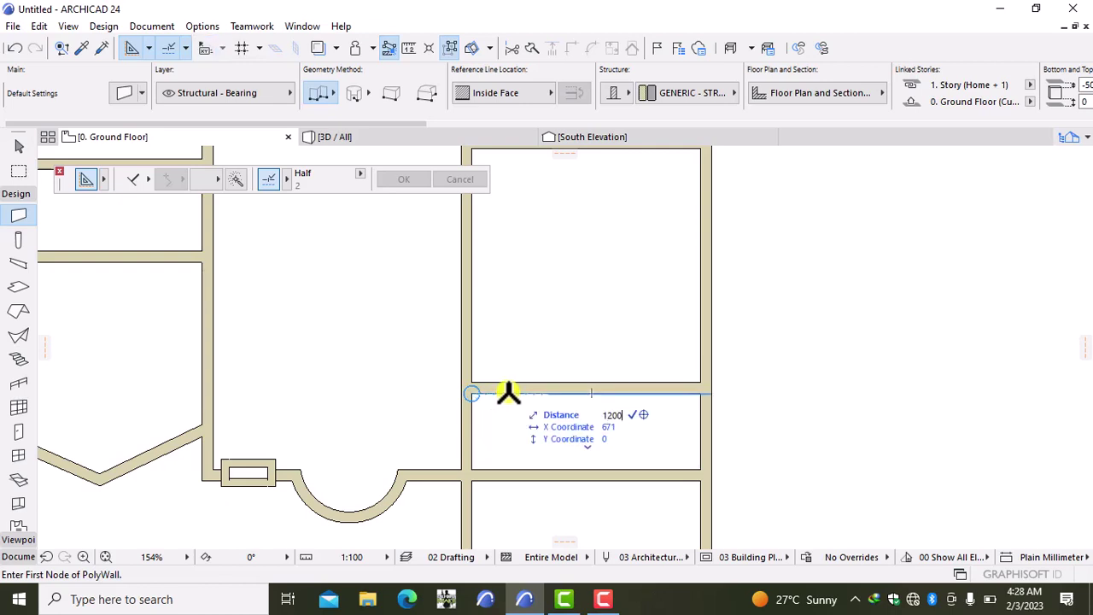
type("200")
key("Return")
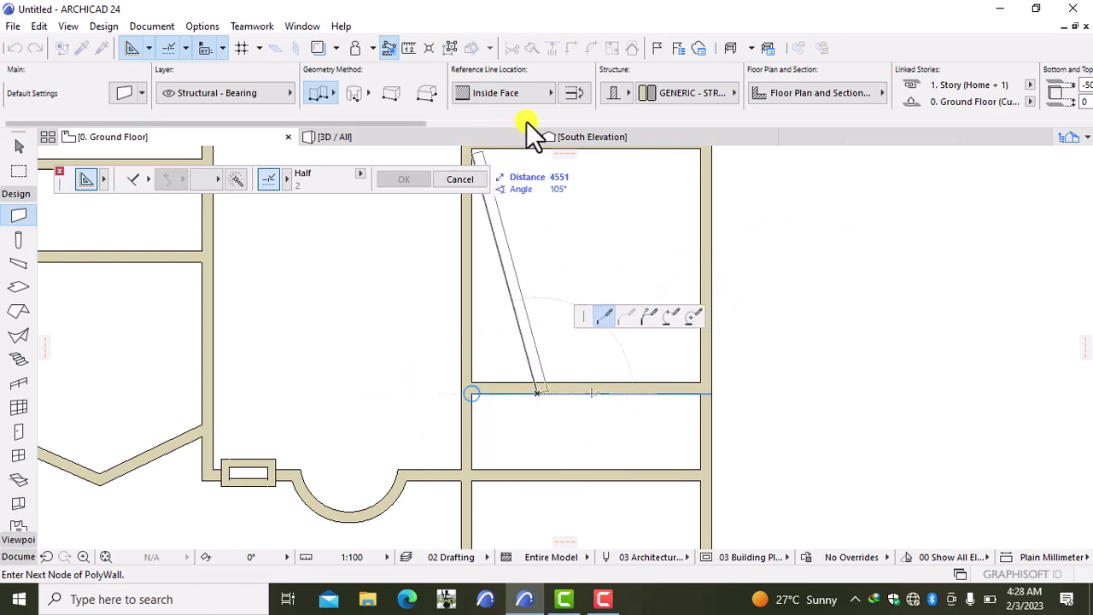
left_click(510, 94)
left_click(591, 95)
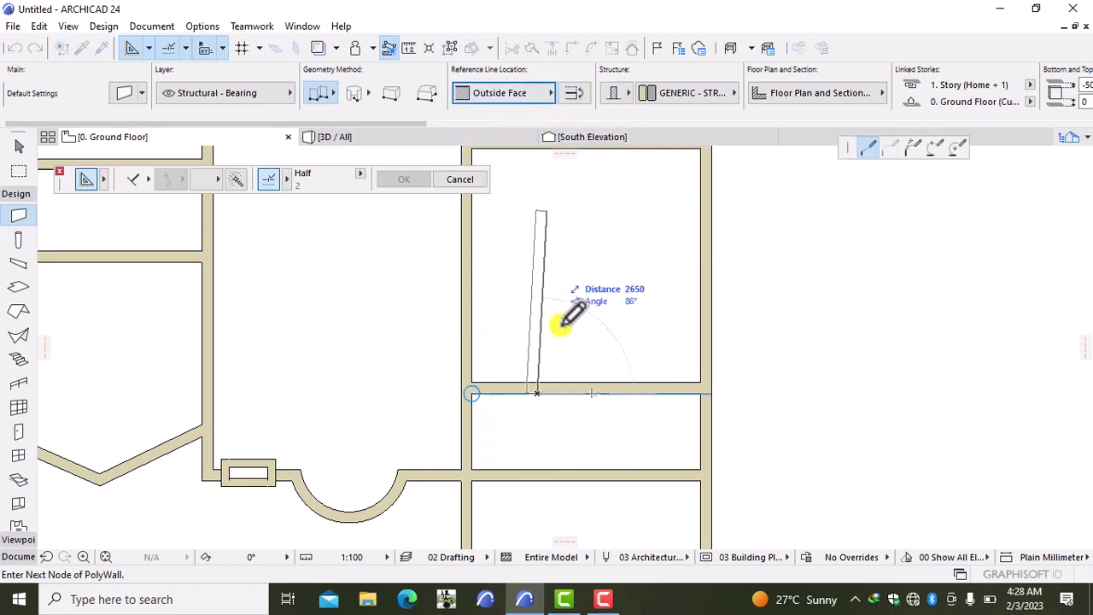
double_click(541, 472)
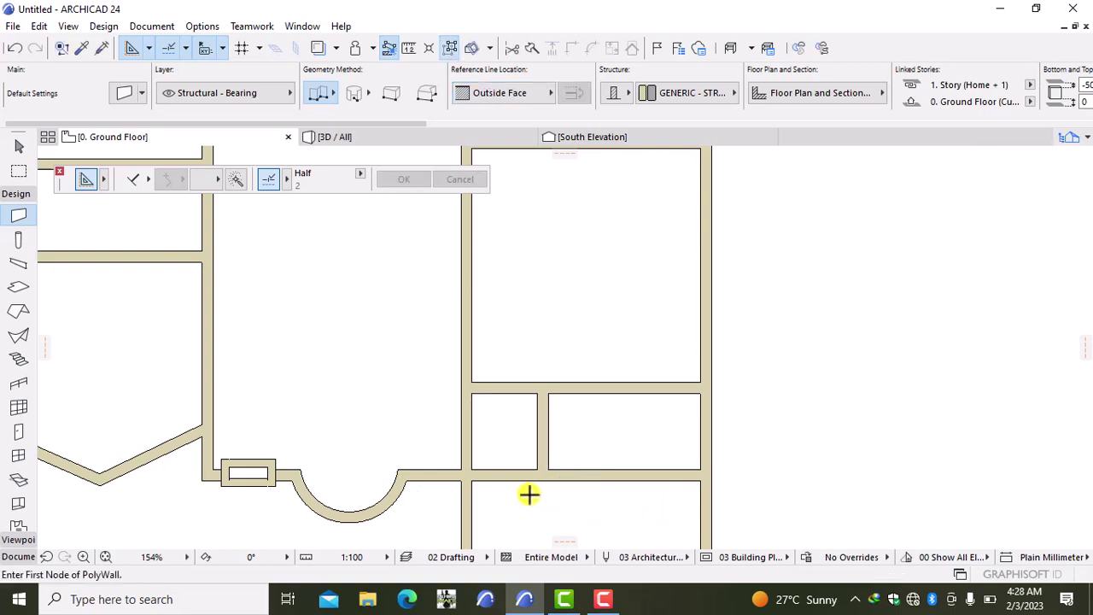
Split the lower wall at the inner face of the right room's left wall, keeping the right-hand part selected.
left_click(519, 479, "shift")
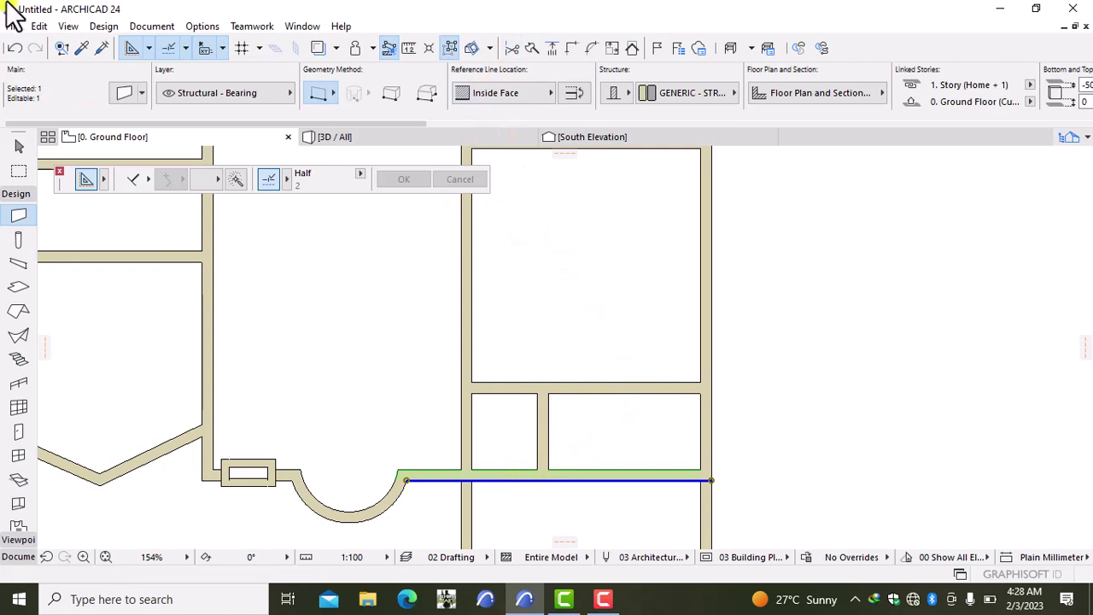
left_click(524, 49)
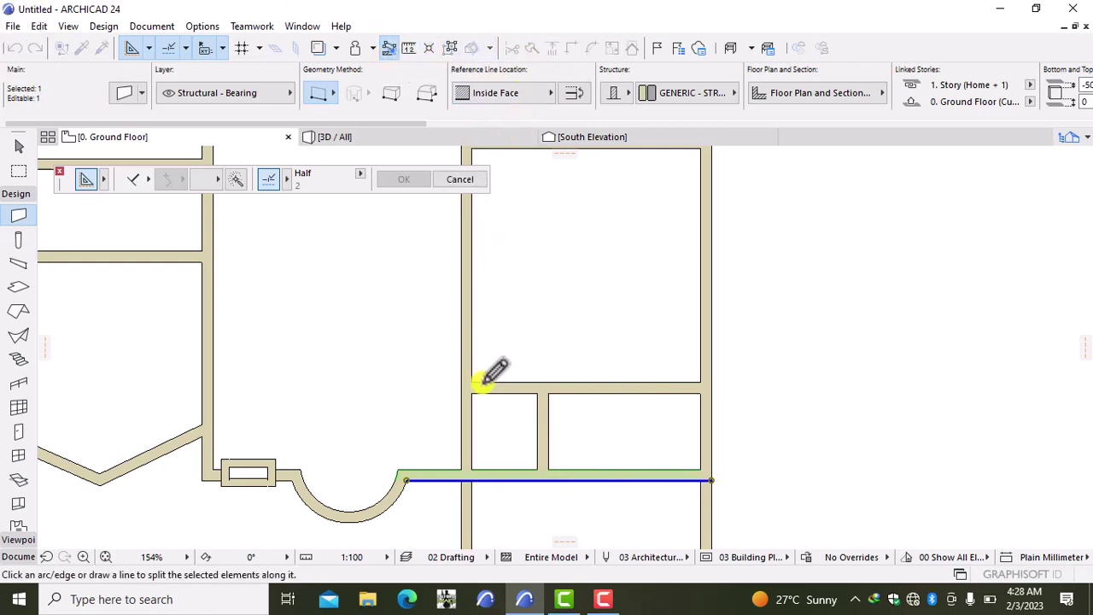
middle_click_drag(495, 365, 486, 243)
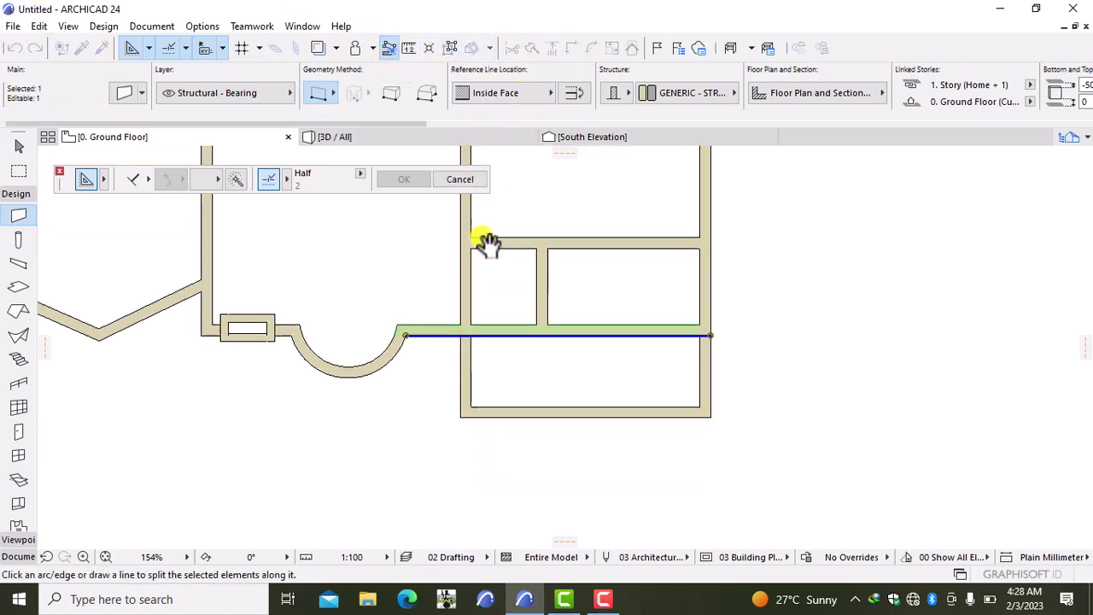
left_click(472, 323)
left_click(479, 332)
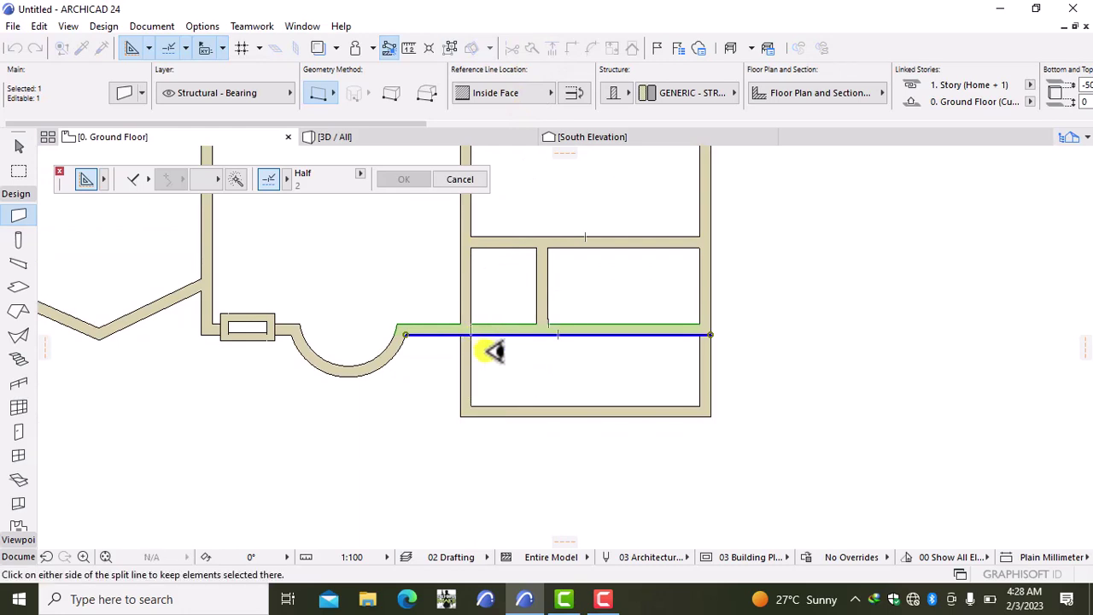
left_click(493, 350)
Split the selected part of the lower wall again at the left face of the short vertical partition.
left_click(530, 51)
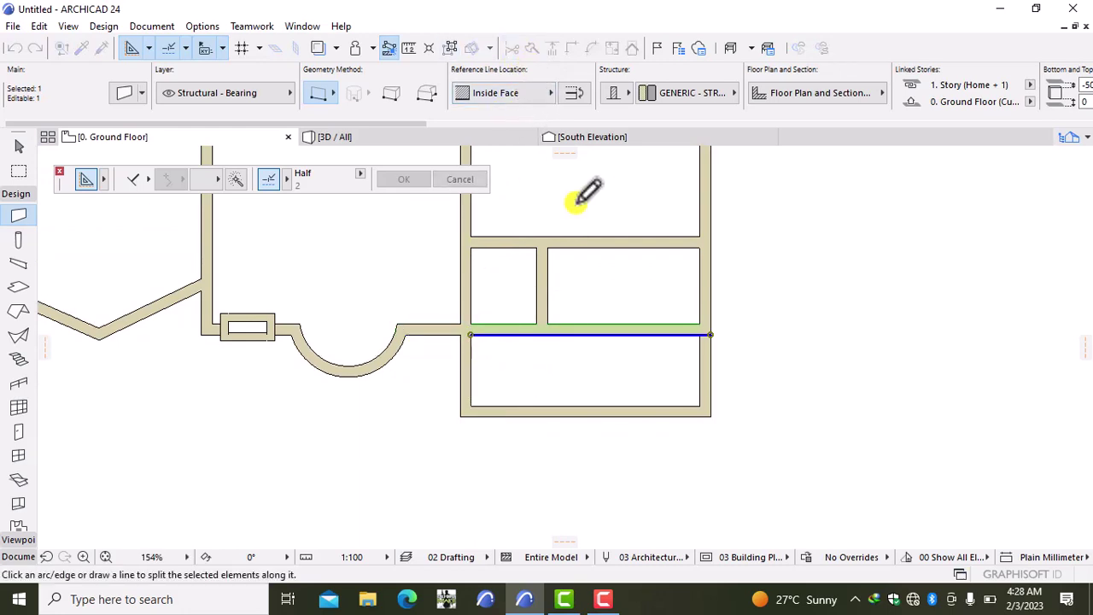
left_click(536, 322)
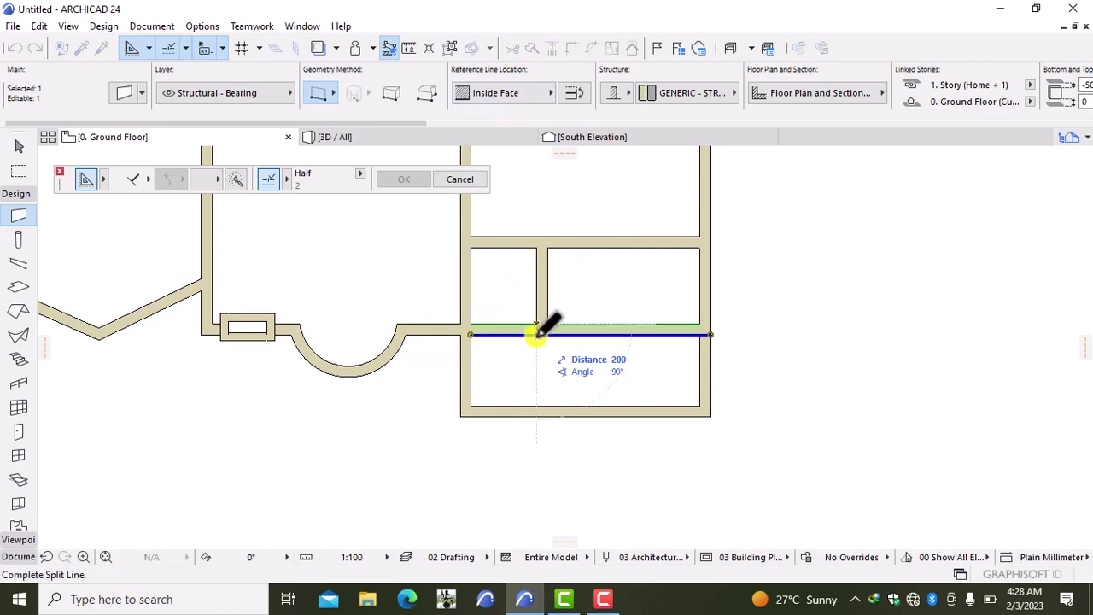
left_click(538, 335)
left_click(555, 354)
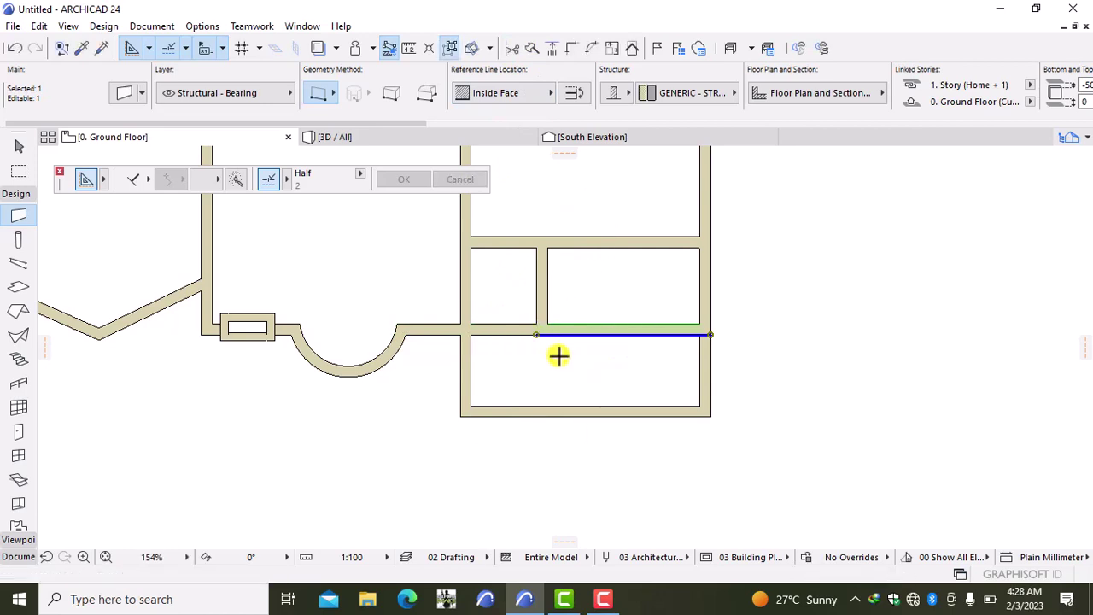
Delete the short lower-wall piece between the room's left wall and the vertical partition.
key("Escape")
left_click(518, 328, "shift")
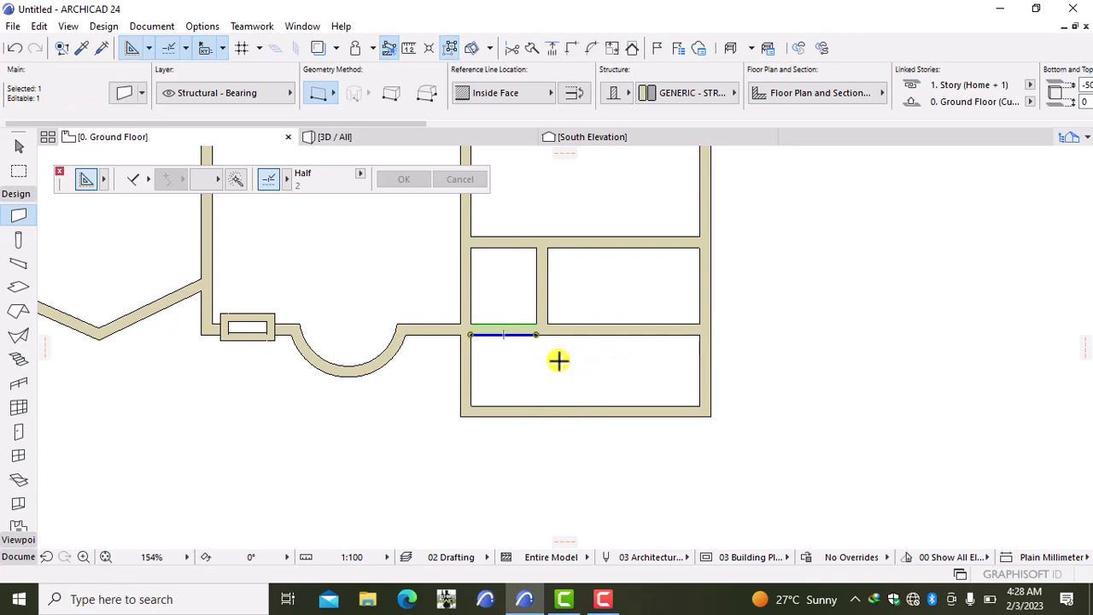
key("Delete")
Draw a vertical Inside Face partition 2400 from the extension's left wall, from the bottom wall up to the horizontal wall above.
scroll(557, 357, "down", 3)
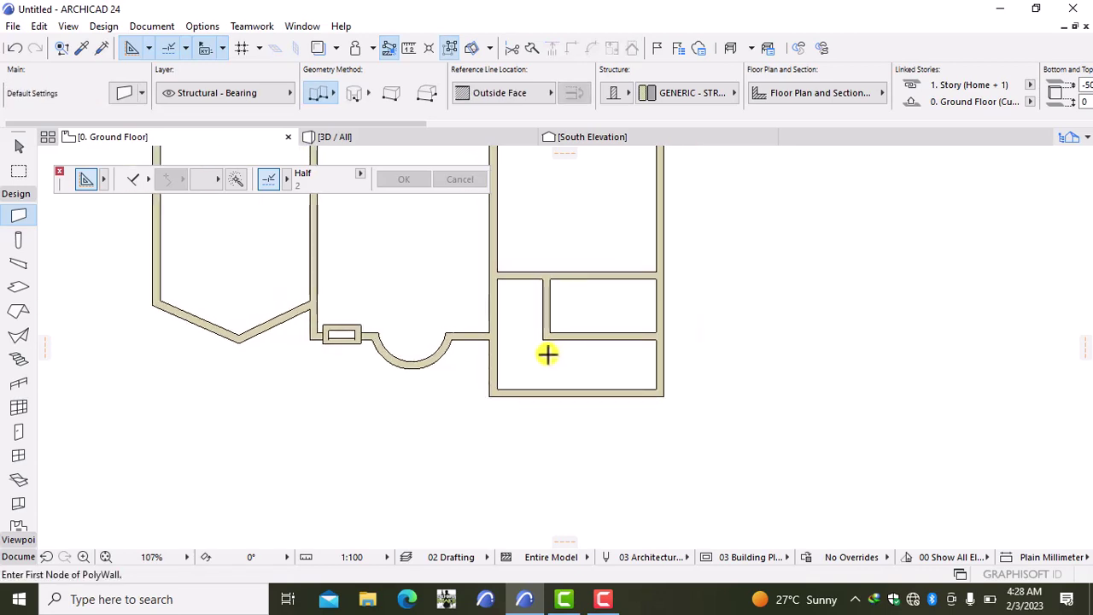
scroll(529, 364, "up", 3)
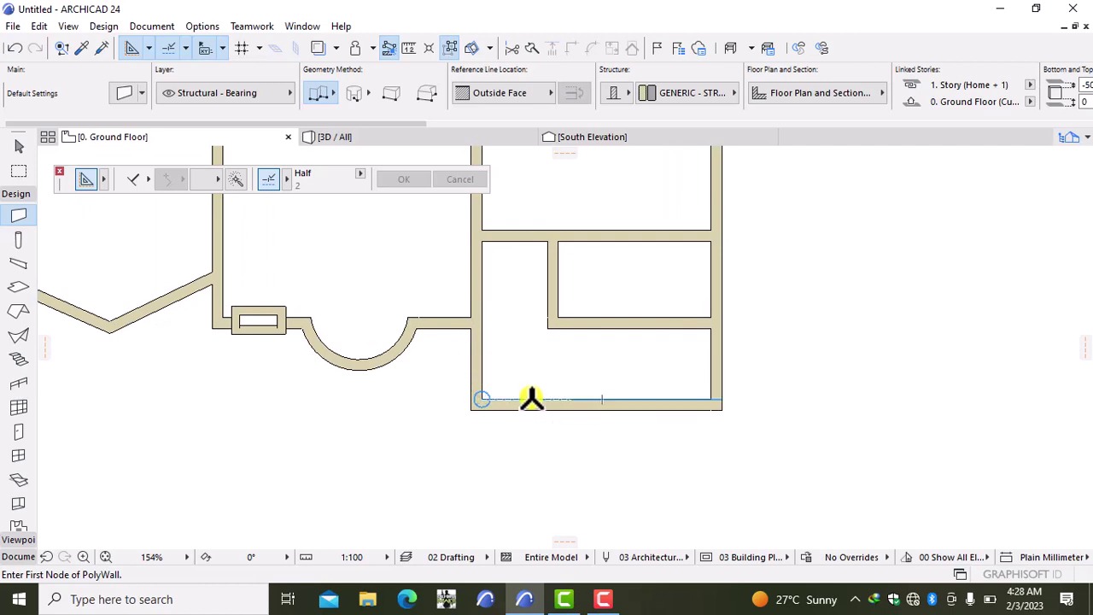
type("2400")
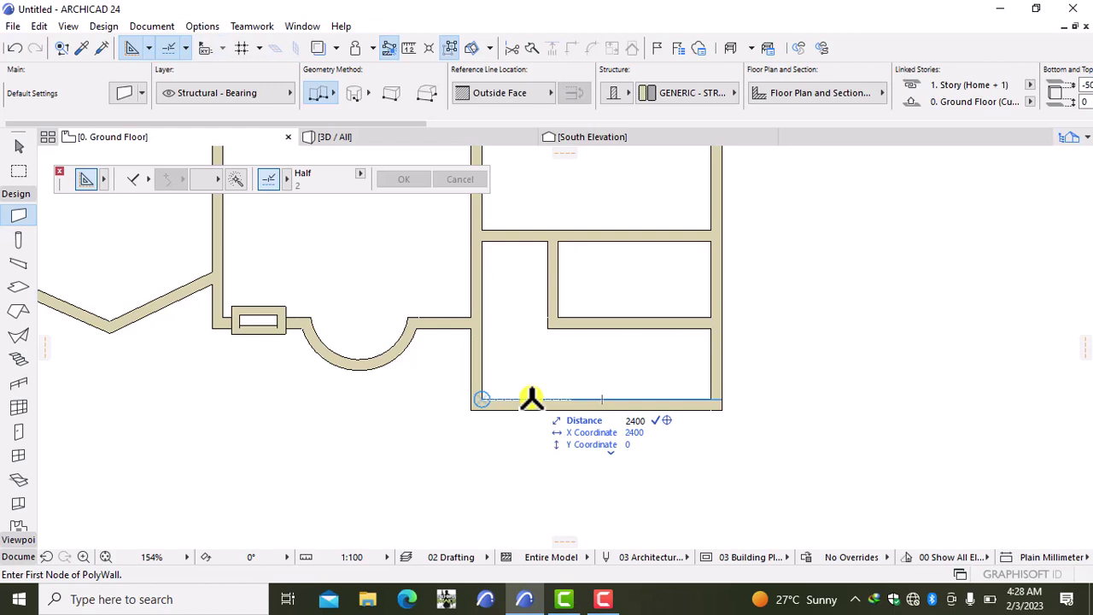
key("Return")
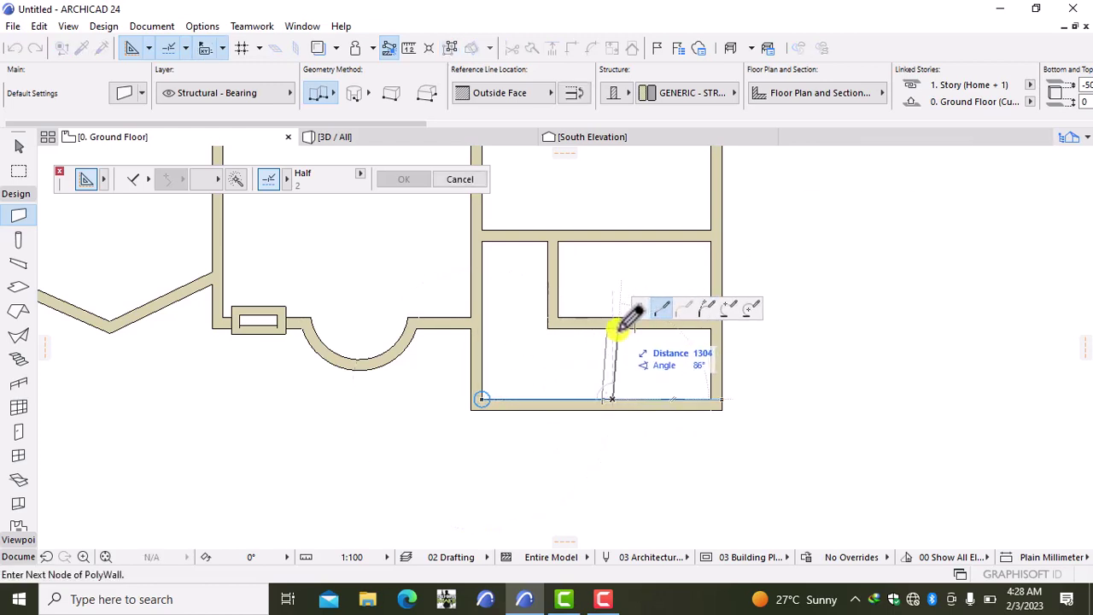
left_click(515, 95)
left_click(610, 132)
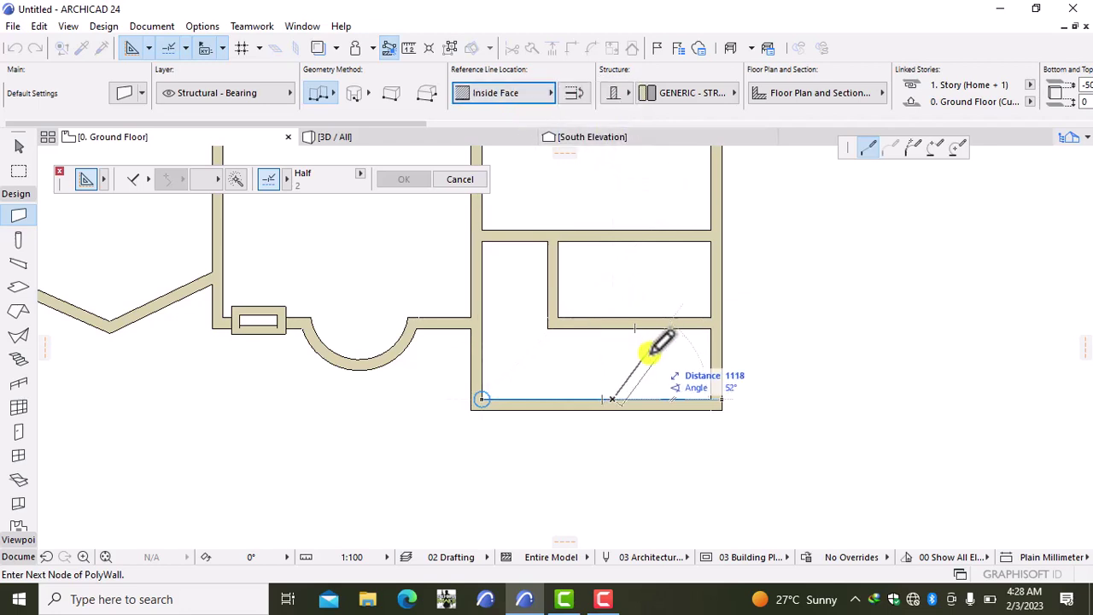
left_click(613, 324)
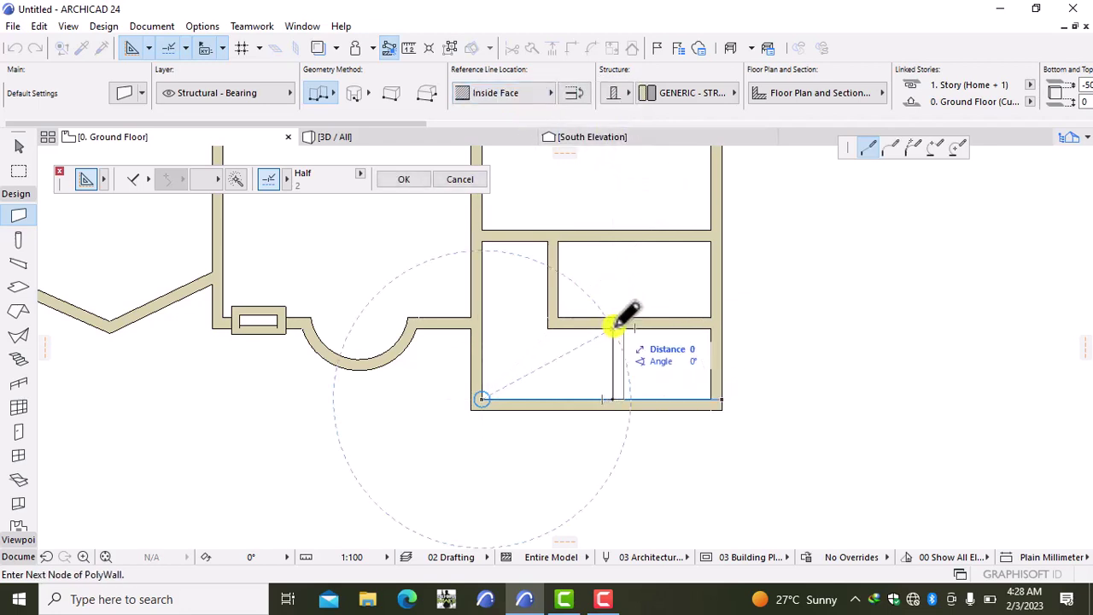
left_click(613, 325)
key("Escape")
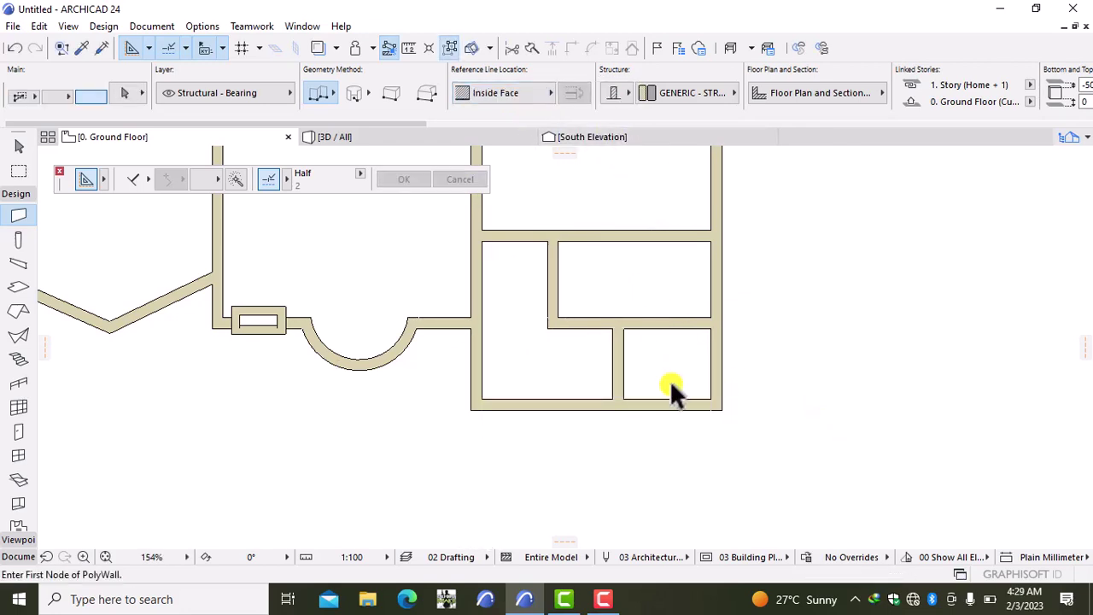
Shorten the bottom wall of the extension from its right end to the new vertical partition.
left_click(678, 402)
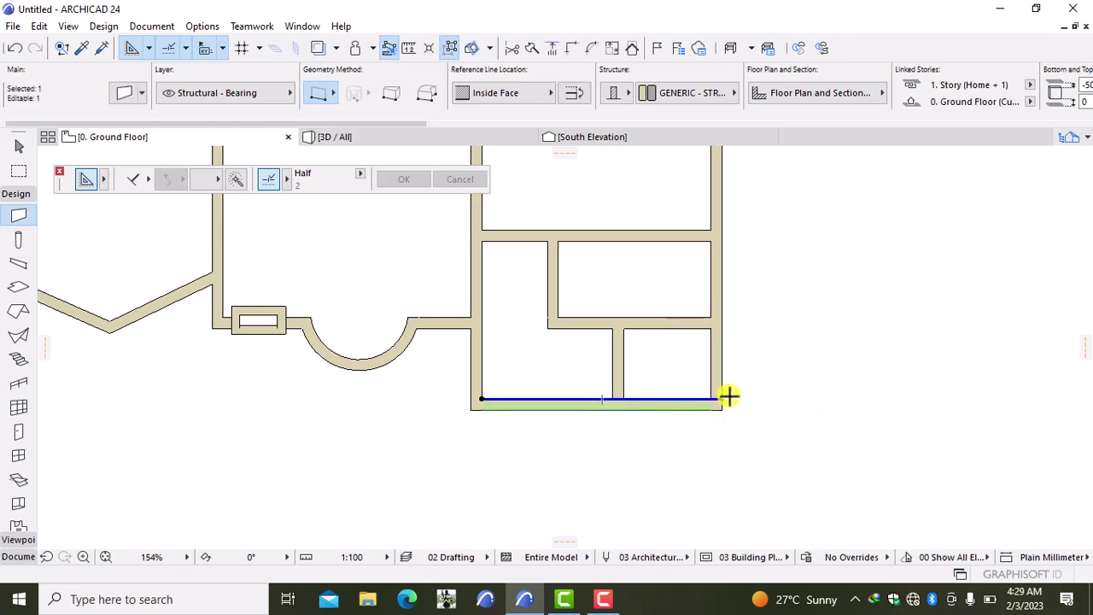
left_click(723, 398)
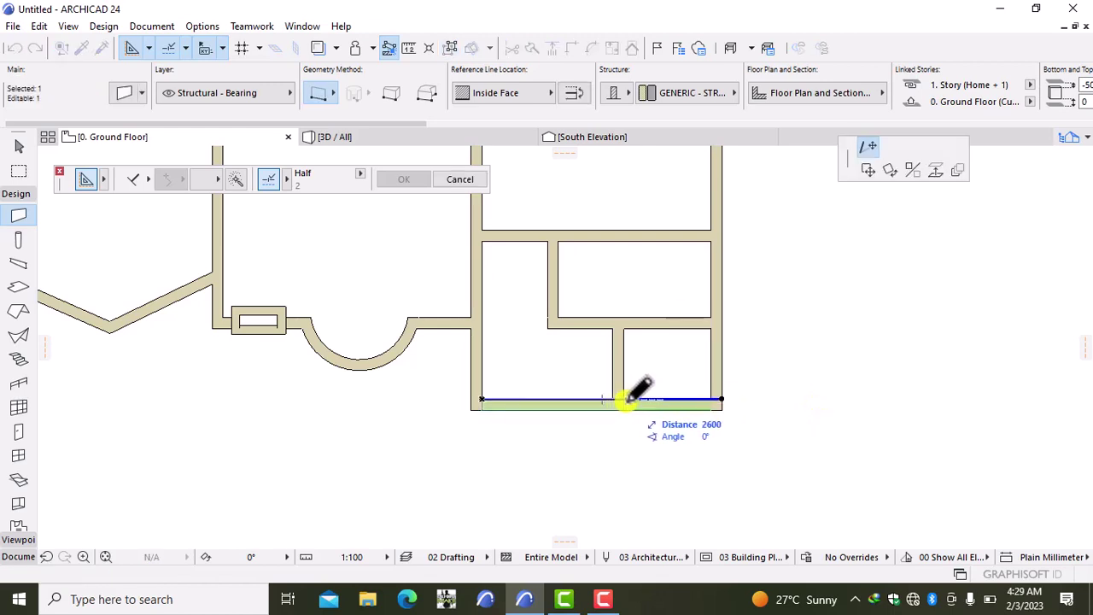
left_click(623, 399)
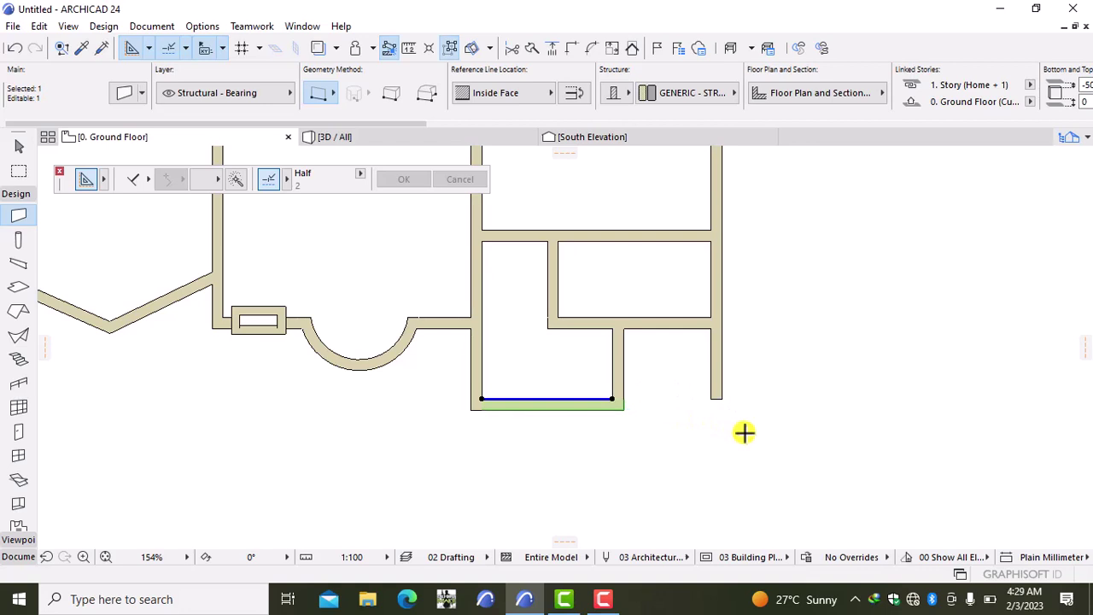
Shorten the outer right wall from its lower end up to the horizontal wall closing the upper small room.
left_click(722, 393)
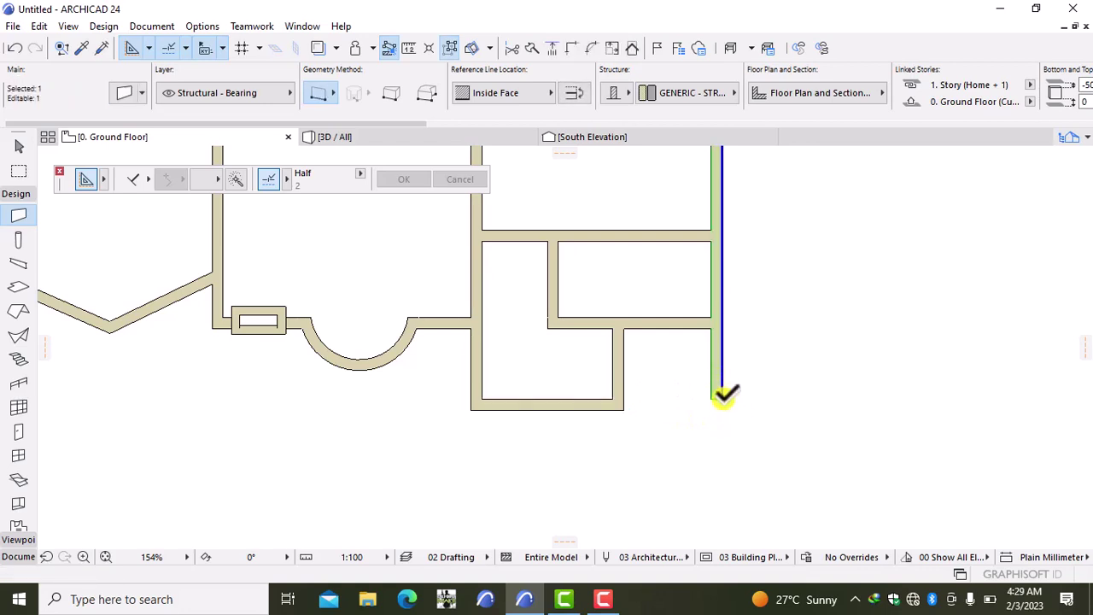
left_click(721, 395)
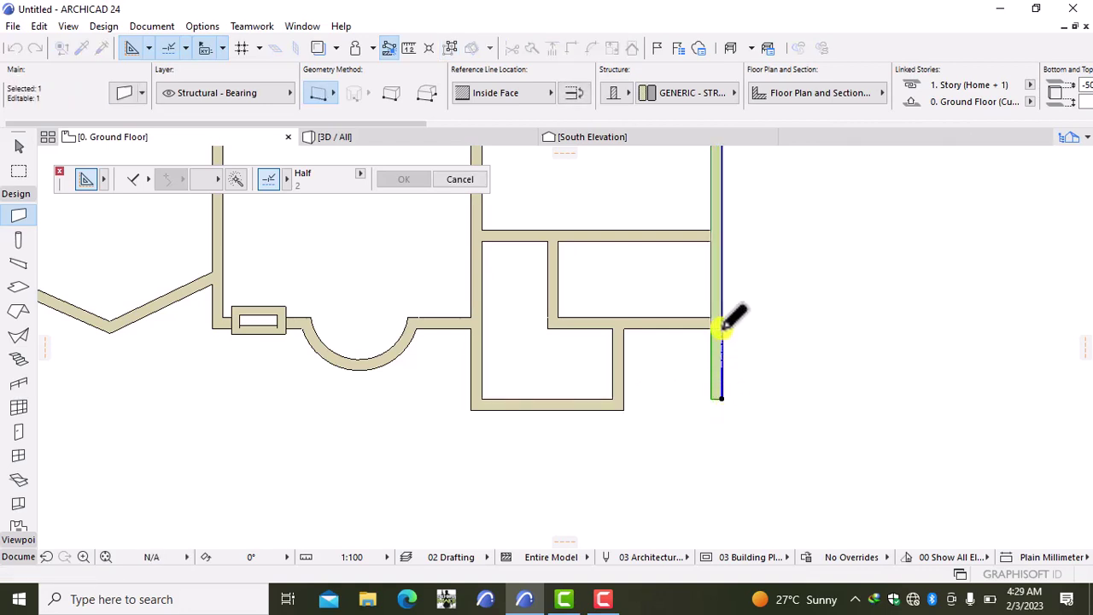
left_click(724, 321)
key("Escape")
Start a wall 1200 from the large right room's upper-left inner corner and set its reference line to Outside Face.
scroll(722, 353, "down", 3)
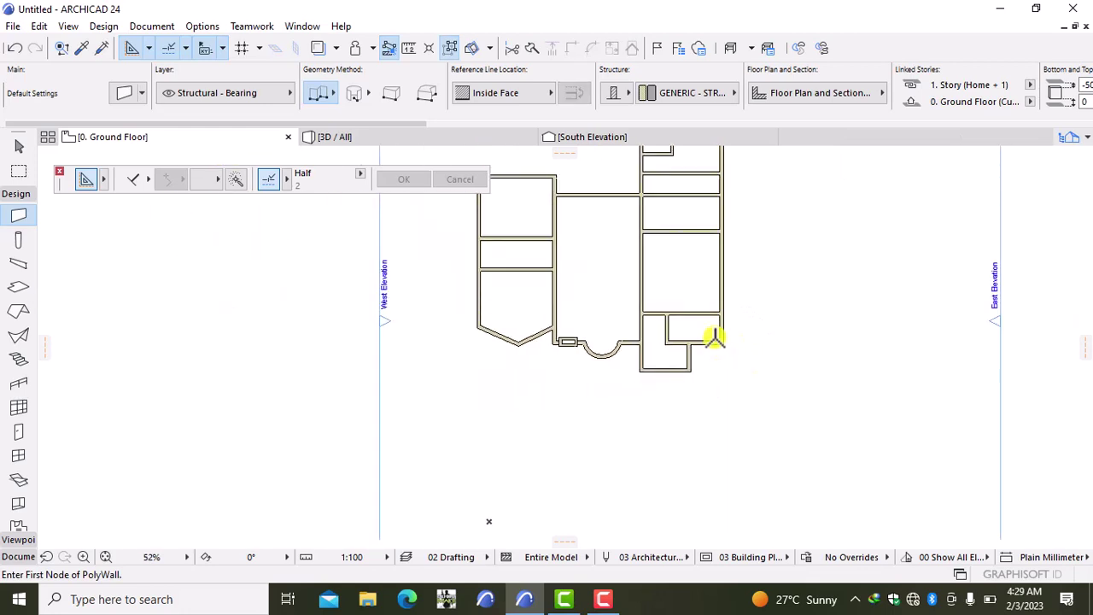
middle_click_drag(670, 258, 632, 421)
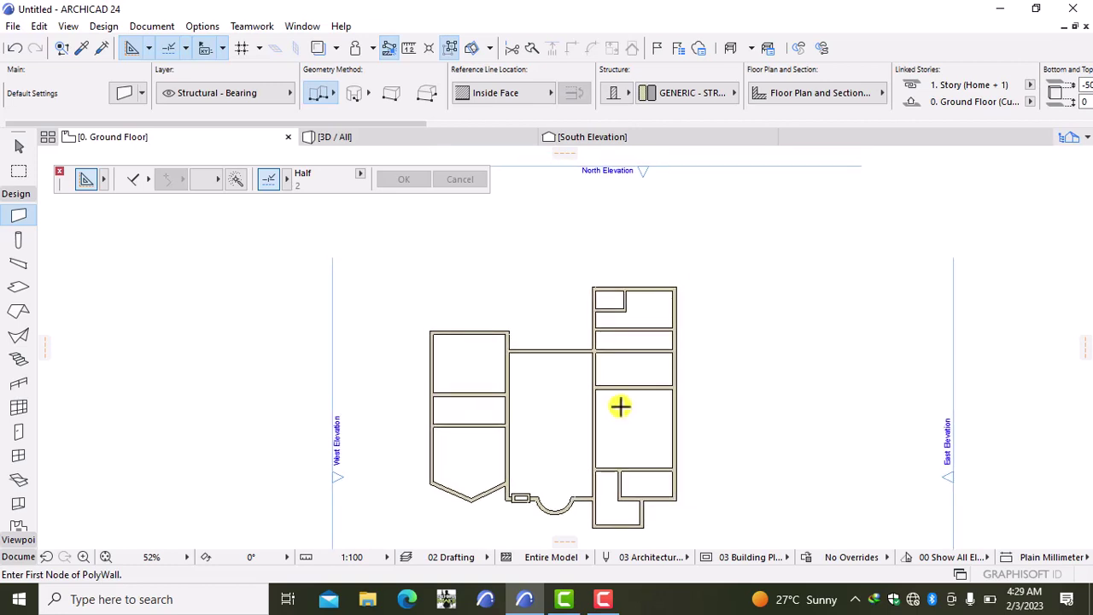
scroll(619, 406, "up", 4)
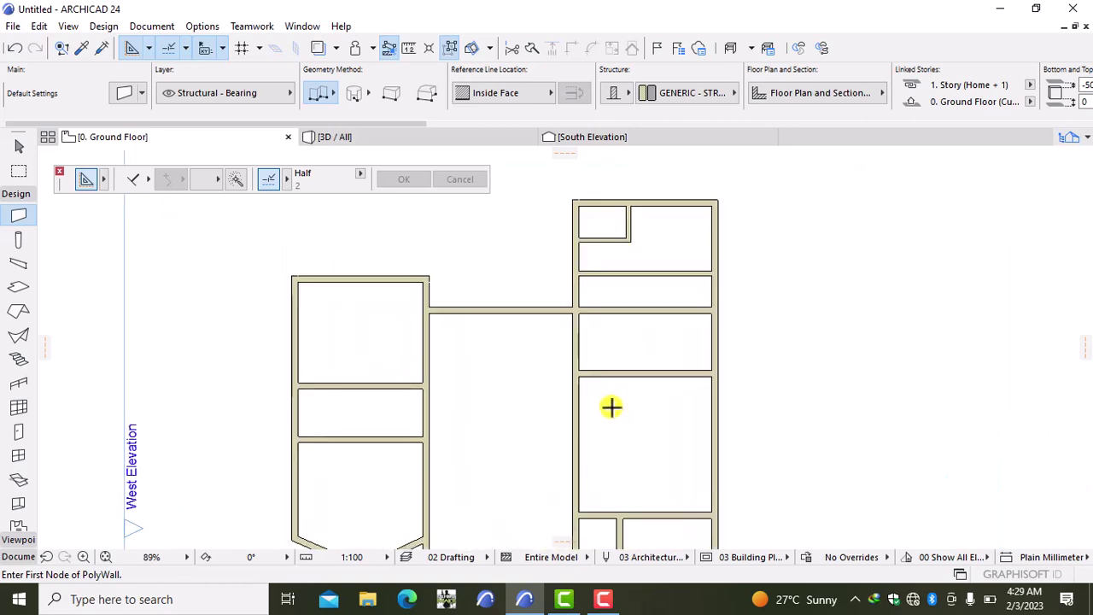
scroll(612, 406, "up", 5)
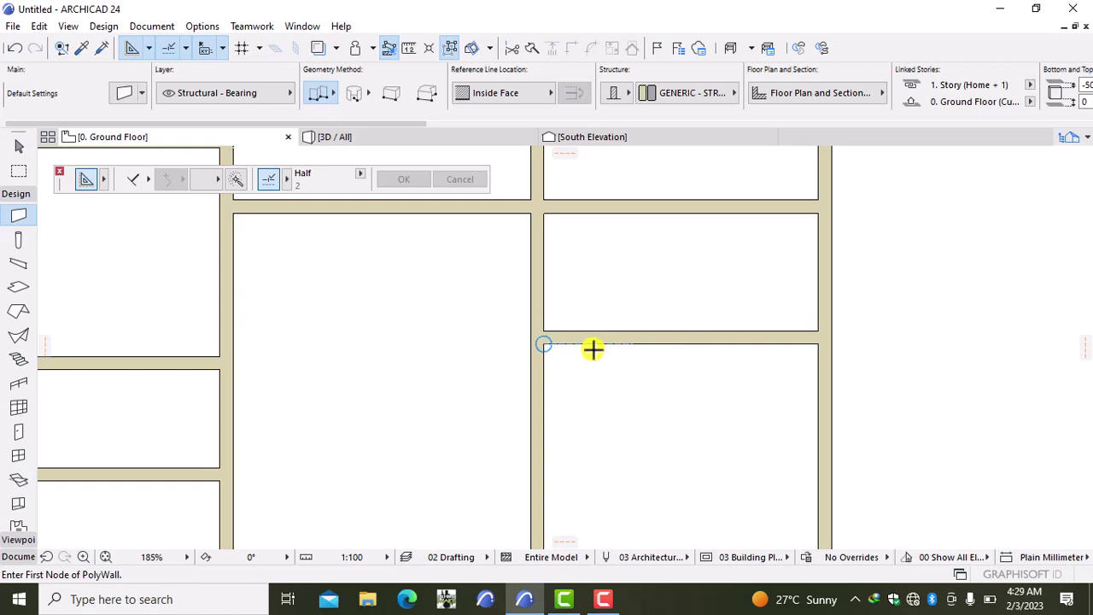
type("1200")
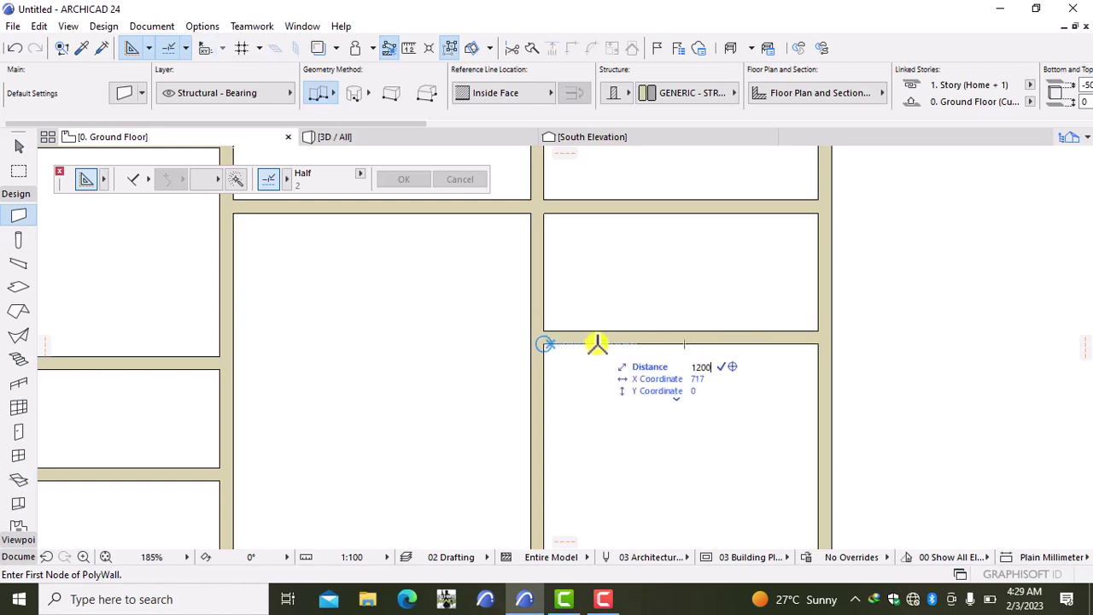
key("Return")
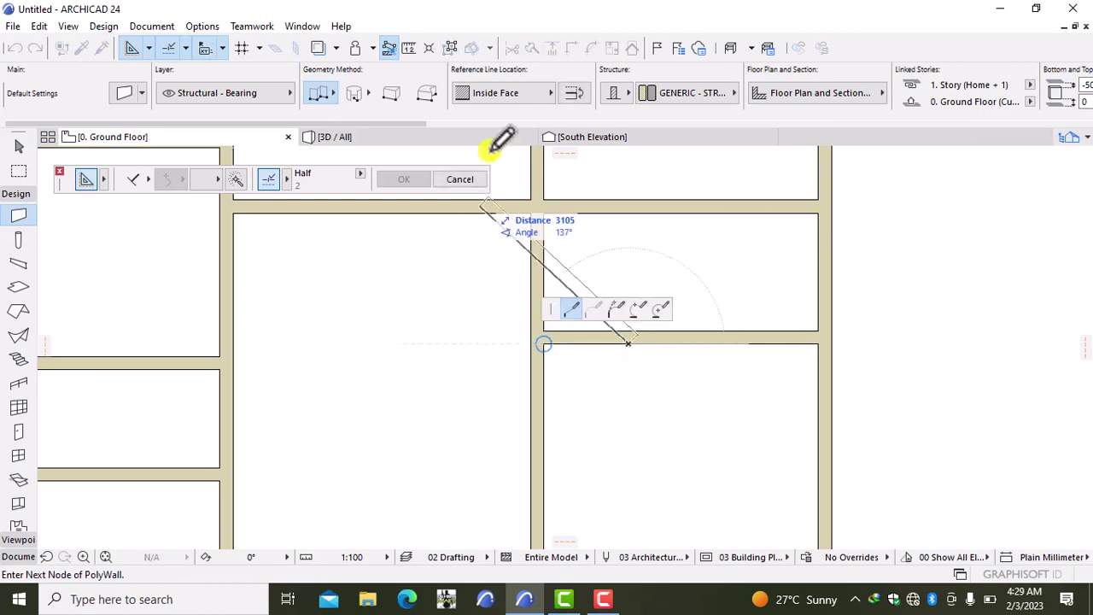
left_click(518, 99)
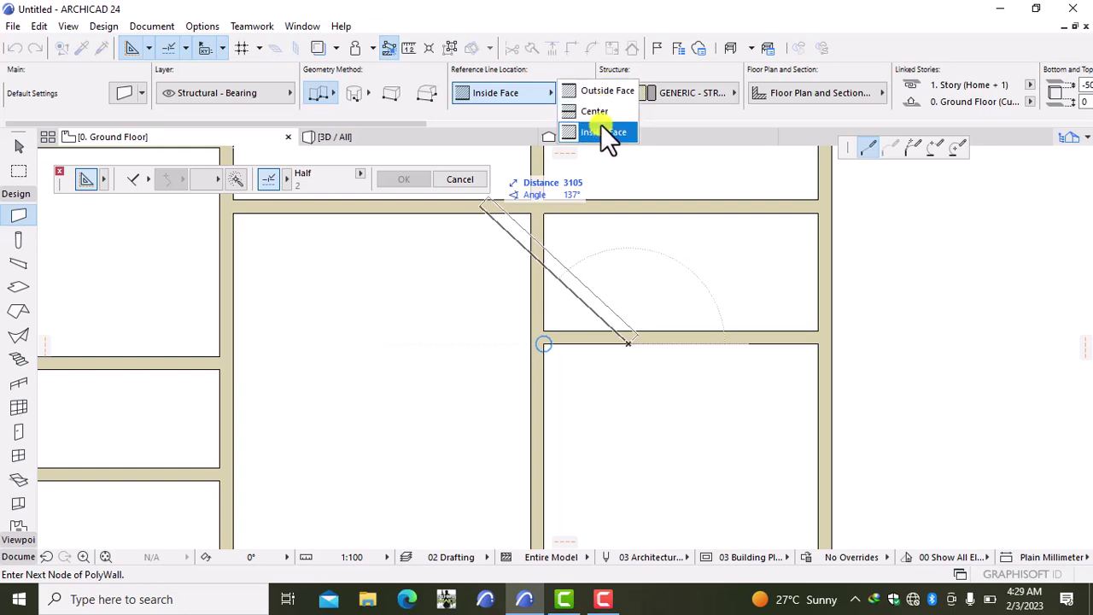
left_click(612, 87)
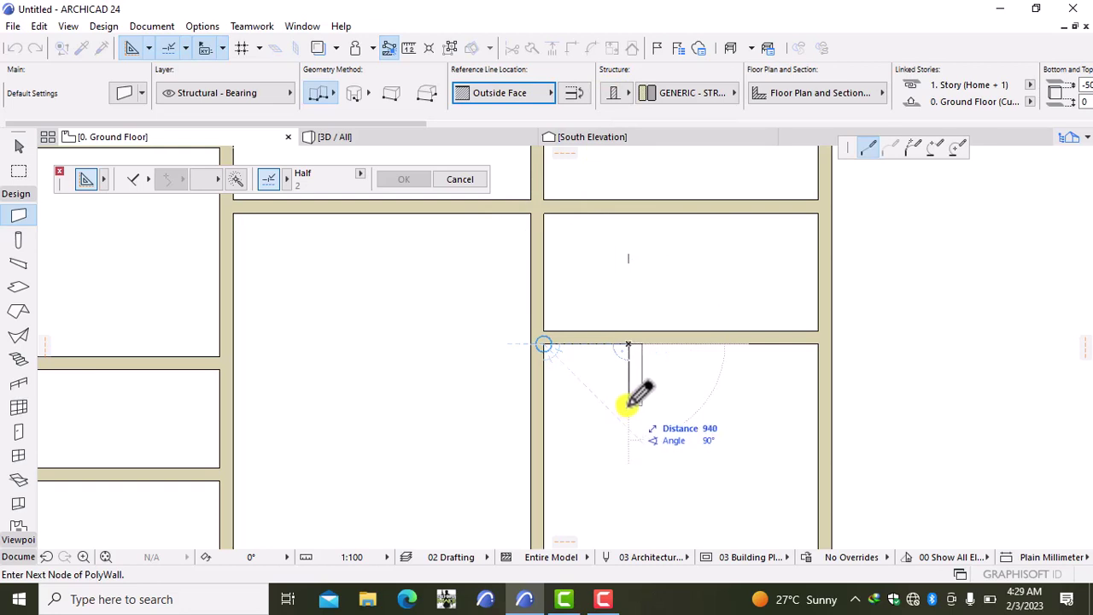
scroll(628, 403, "up", 2)
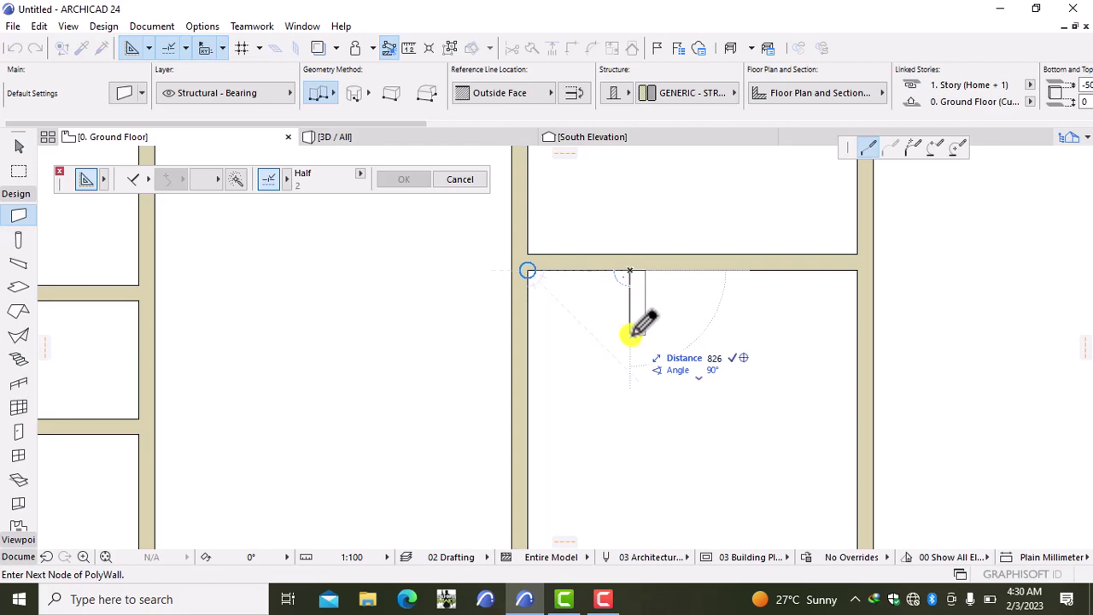
type("1000")
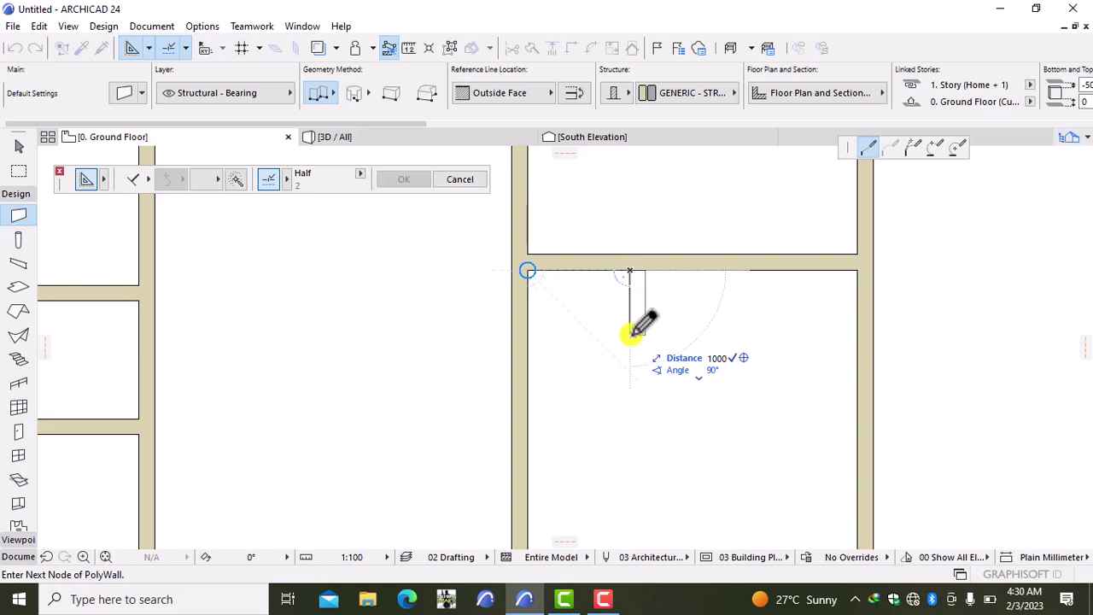
key("Return")
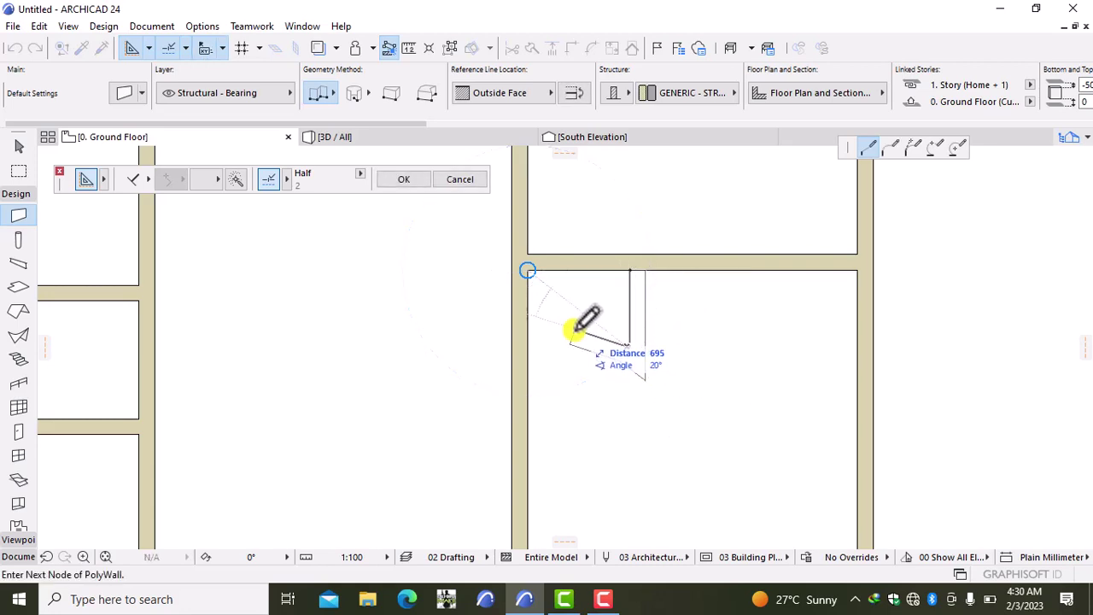
key("Escape")
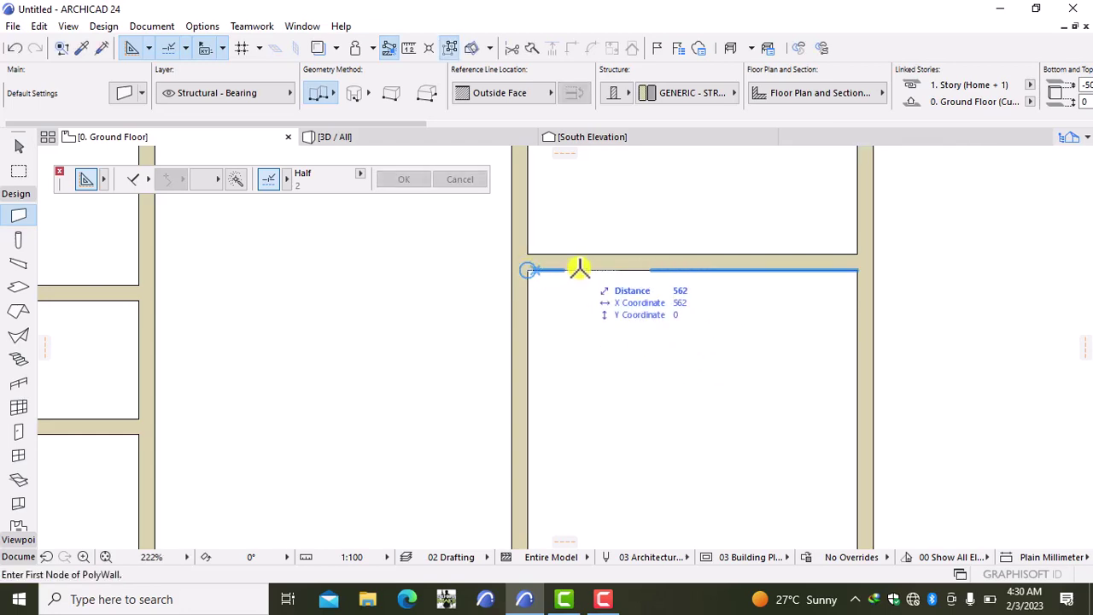
Enclose the large right room's upper-left corner with a 1000 long vertical wall 1200 from the left wall and a horizontal wall back to it.
type("1200")
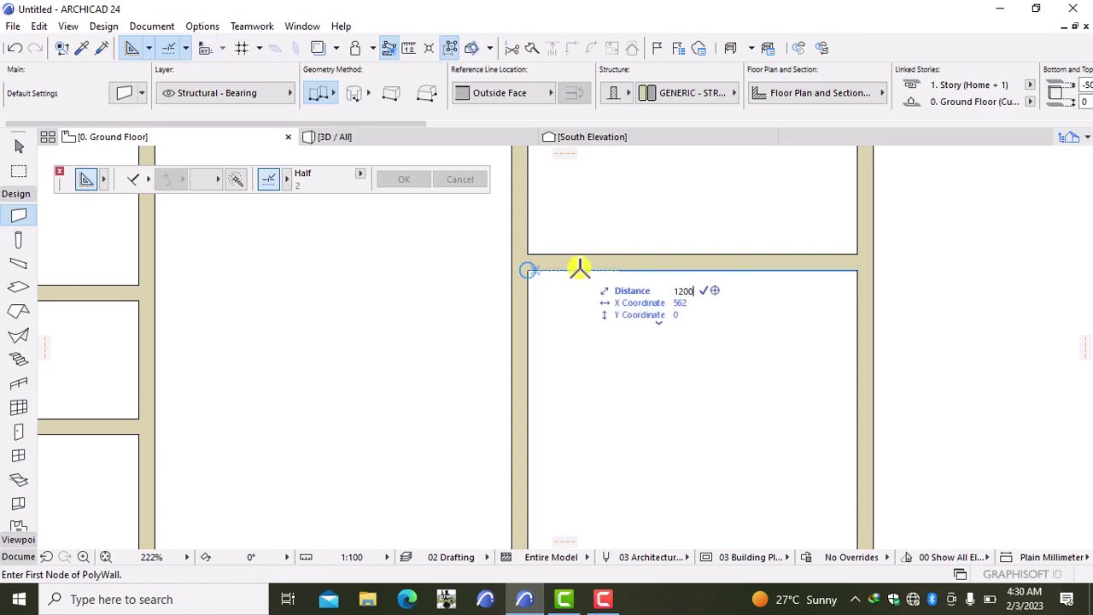
key("Return")
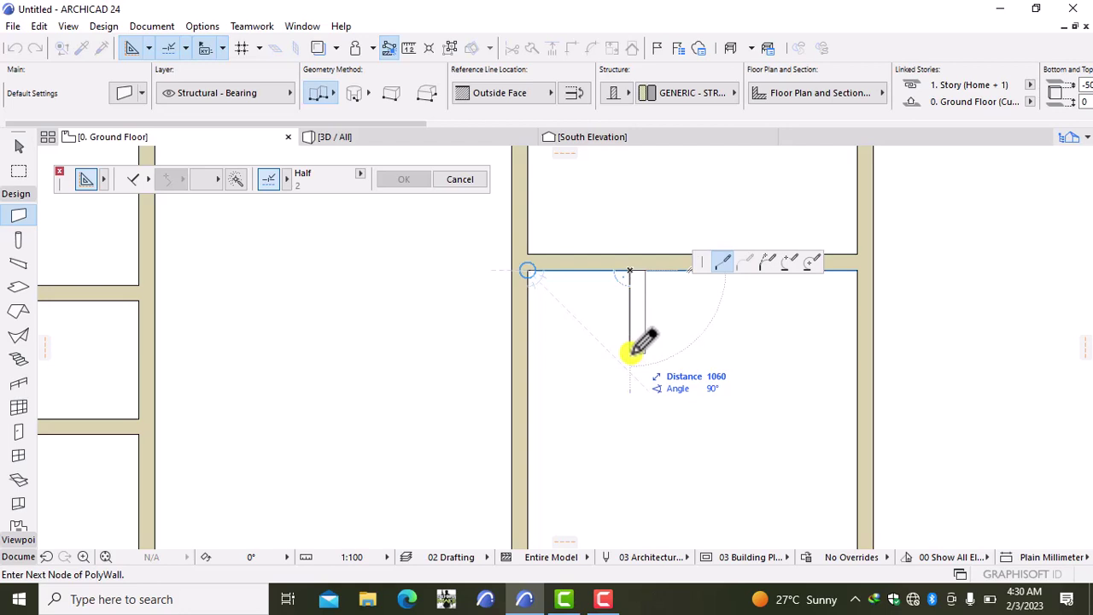
type("1")
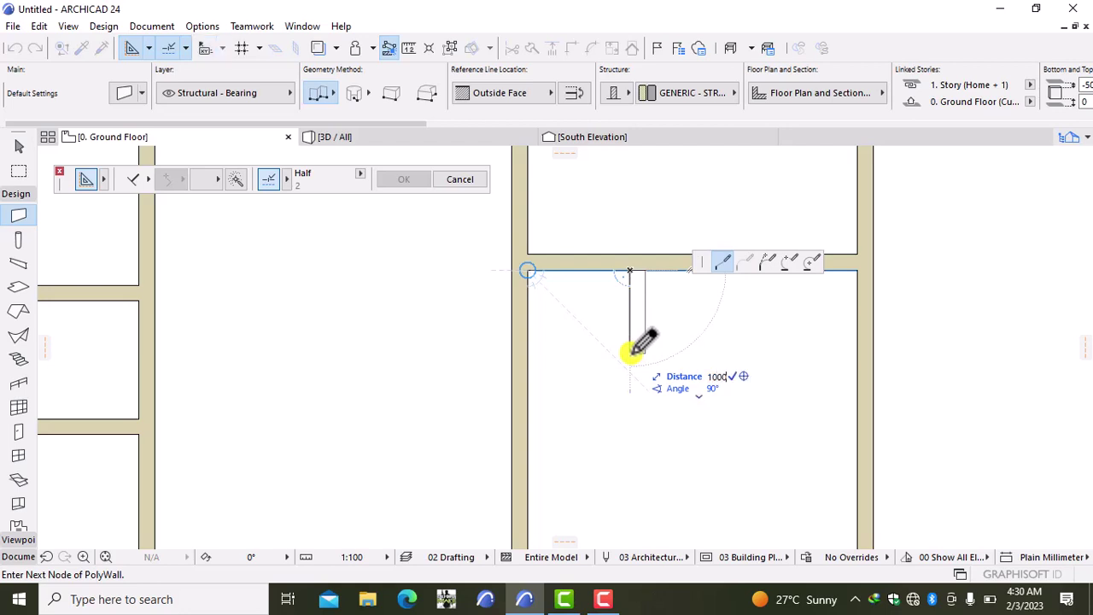
key("Return")
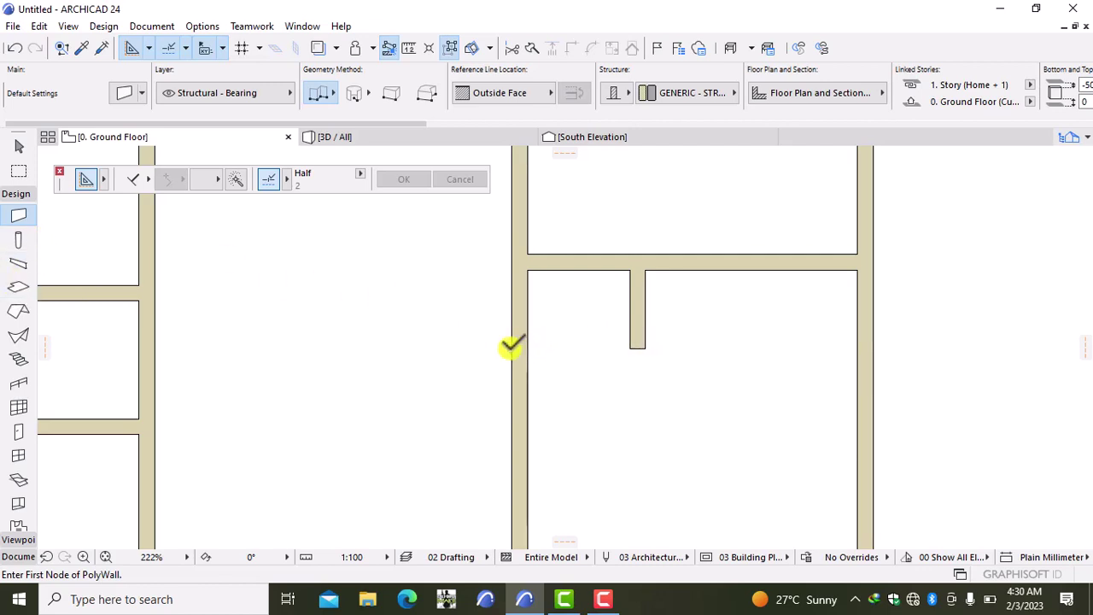
left_click(632, 346)
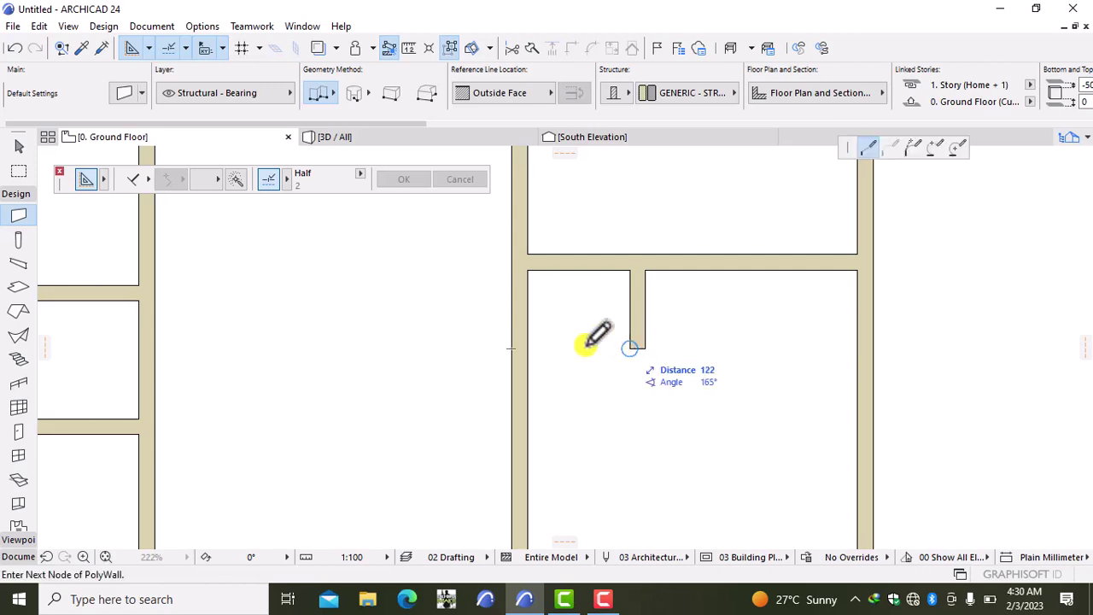
double_click(529, 347)
Draw a vertical partition across the narrow room above the middle right room, 700 from the inner face of its right wall.
scroll(668, 364, "down", 5)
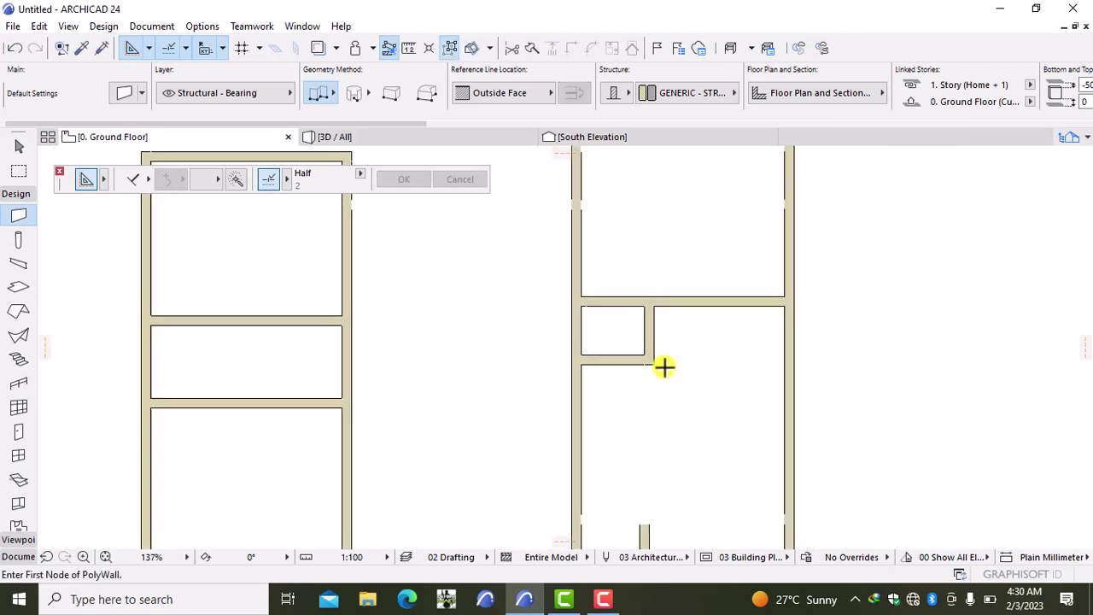
middle_click_drag(664, 407, 572, 434)
scroll(569, 380, "up", 3)
scroll(569, 380, "up", 2)
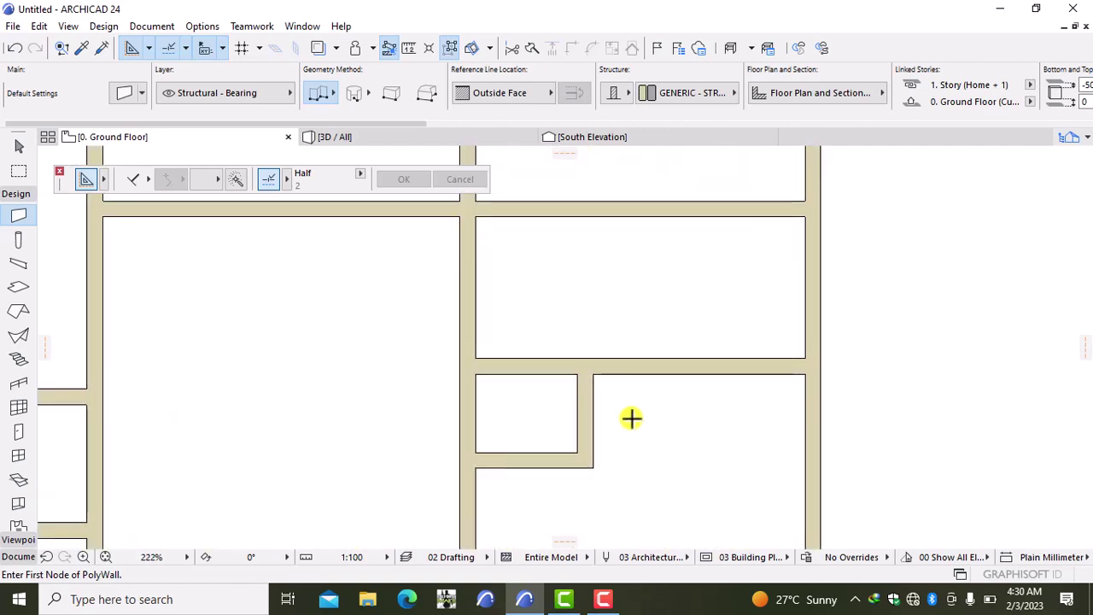
scroll(607, 405, "down", 2)
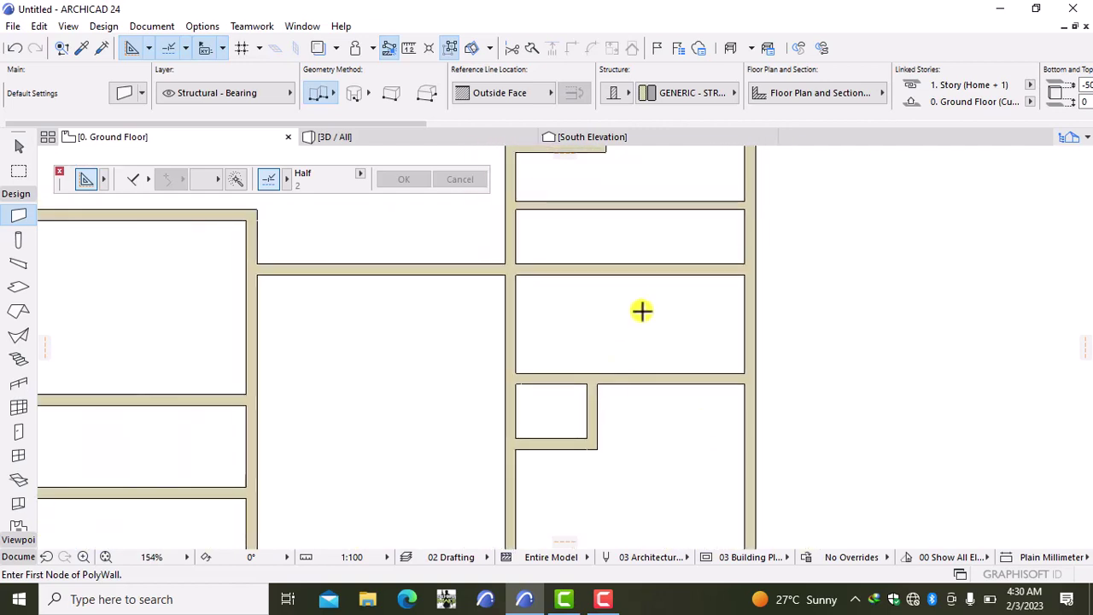
middle_click_drag(641, 310, 657, 429)
scroll(646, 390, "up", 3)
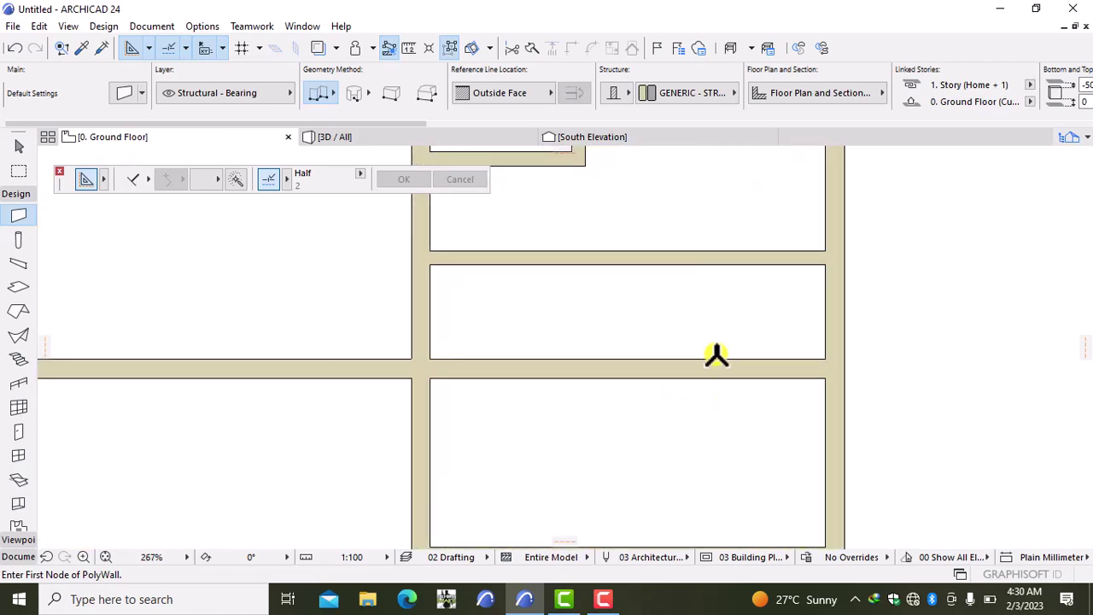
scroll(744, 353, "up", 2)
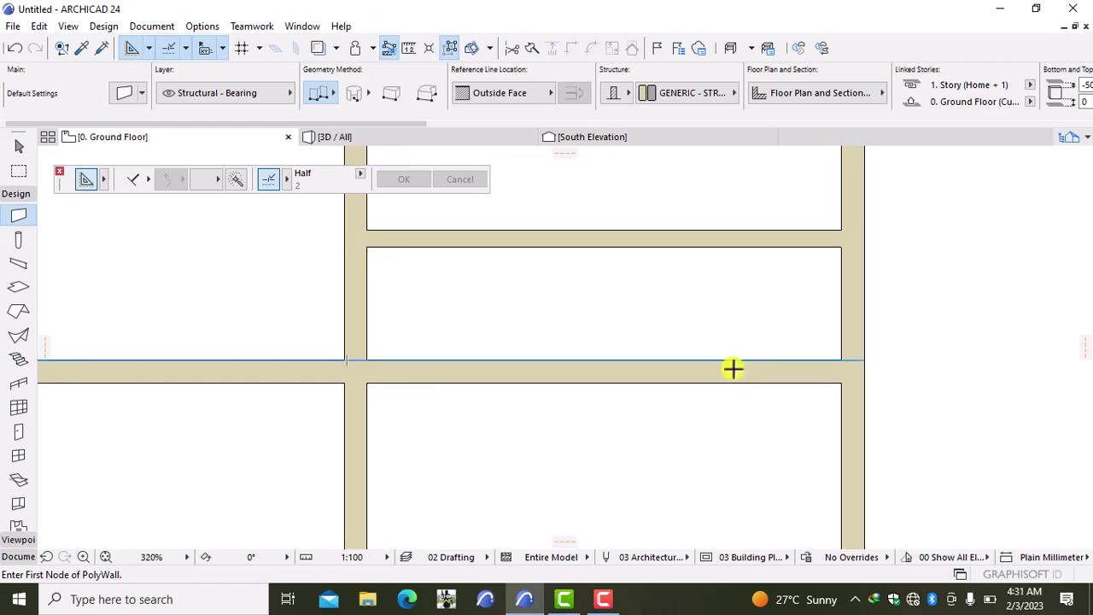
left_click(842, 357)
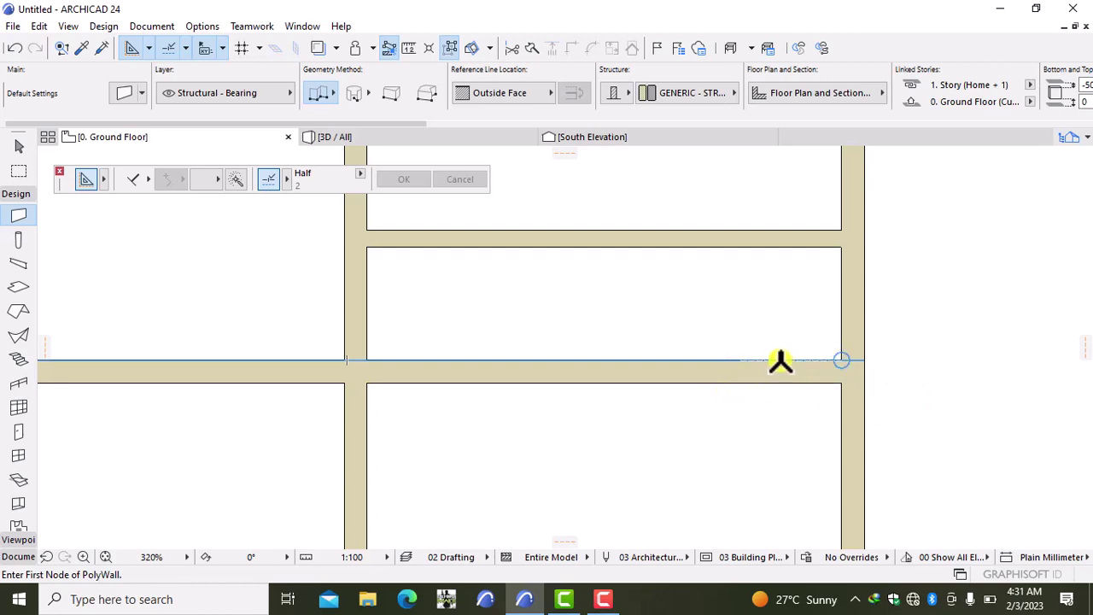
type("700")
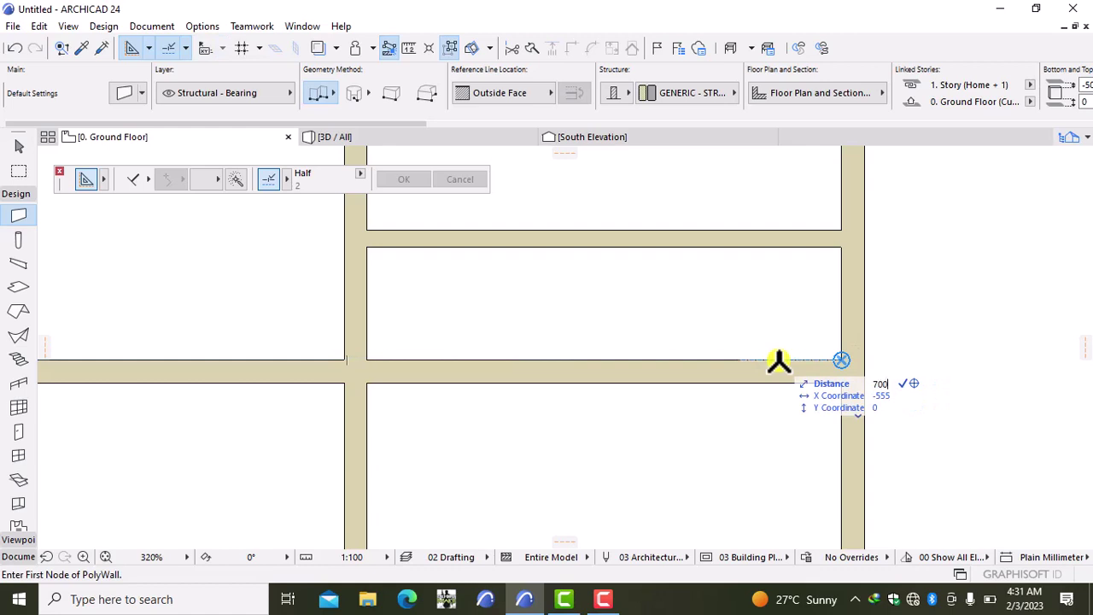
key("Return")
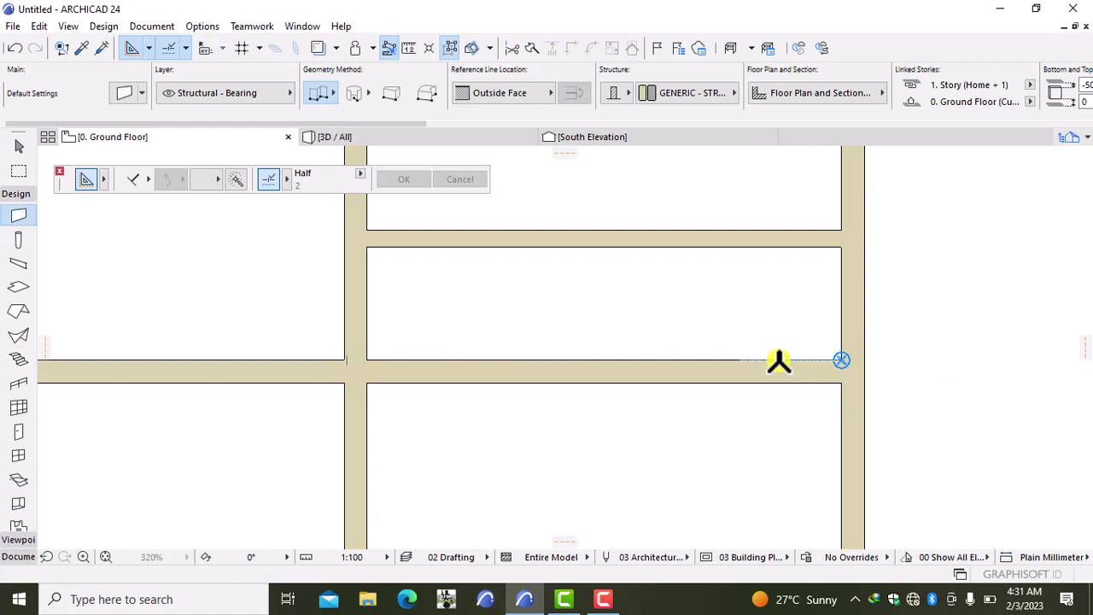
double_click(764, 247)
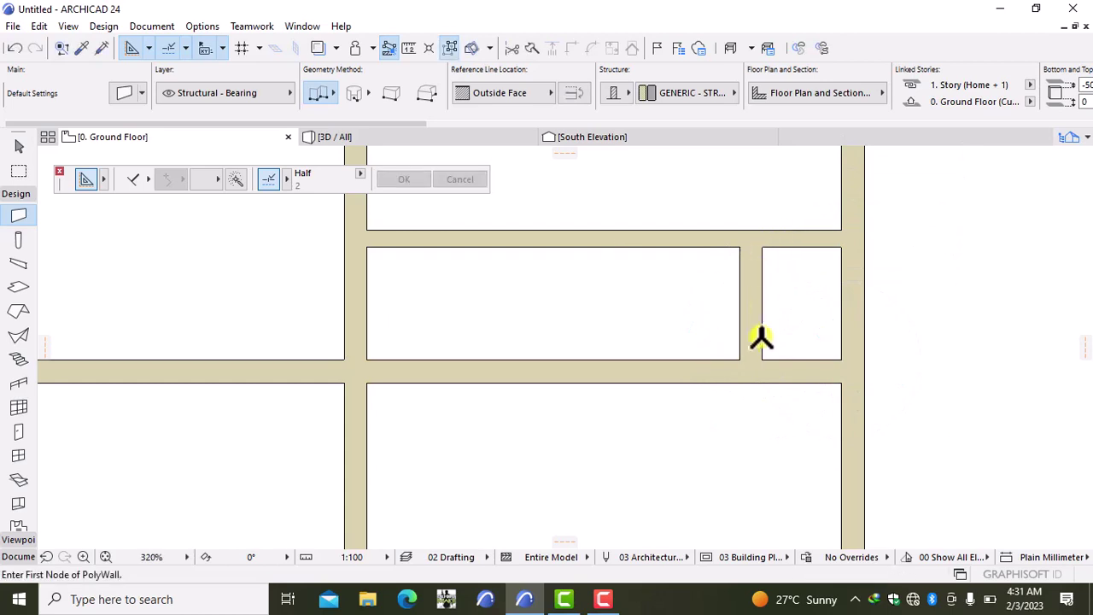
Split the long horizontal wall below the narrow room at the left face of the new vertical partition.
left_click(662, 373, "shift")
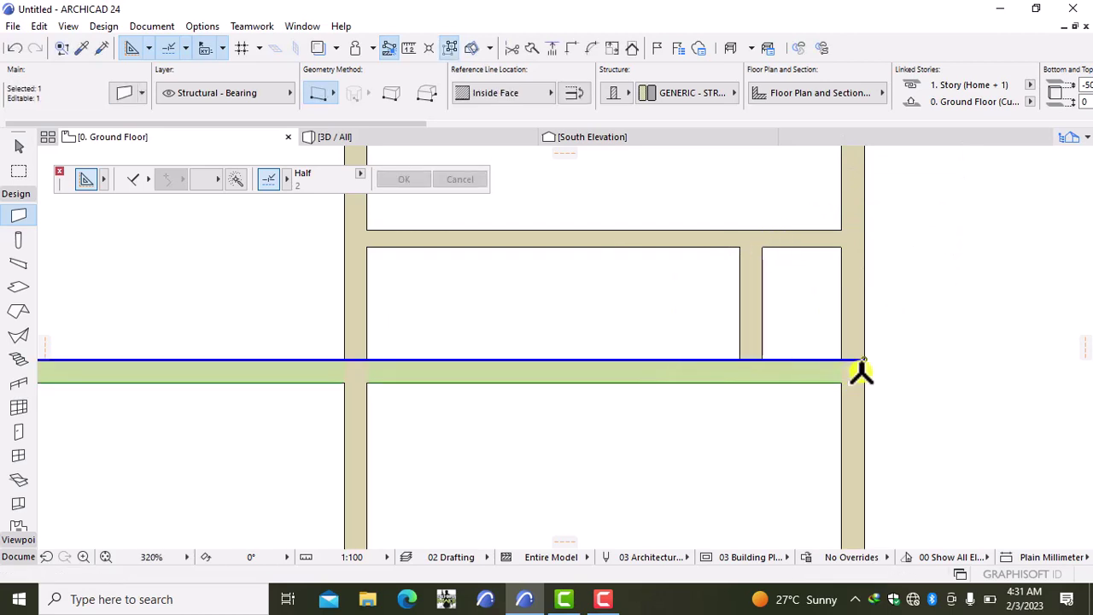
left_click(531, 49)
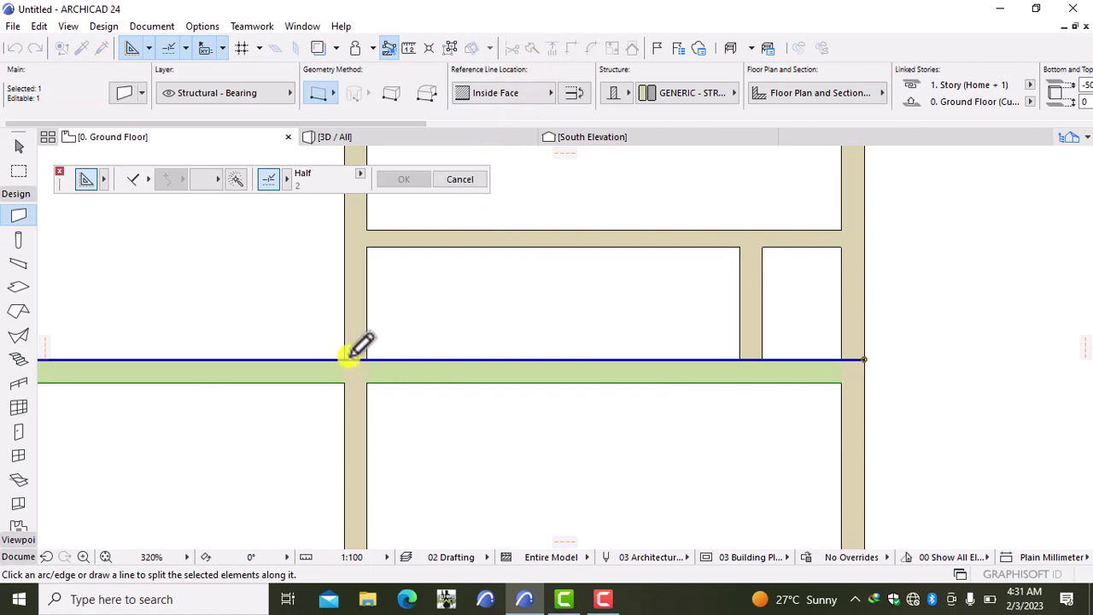
left_click(346, 358)
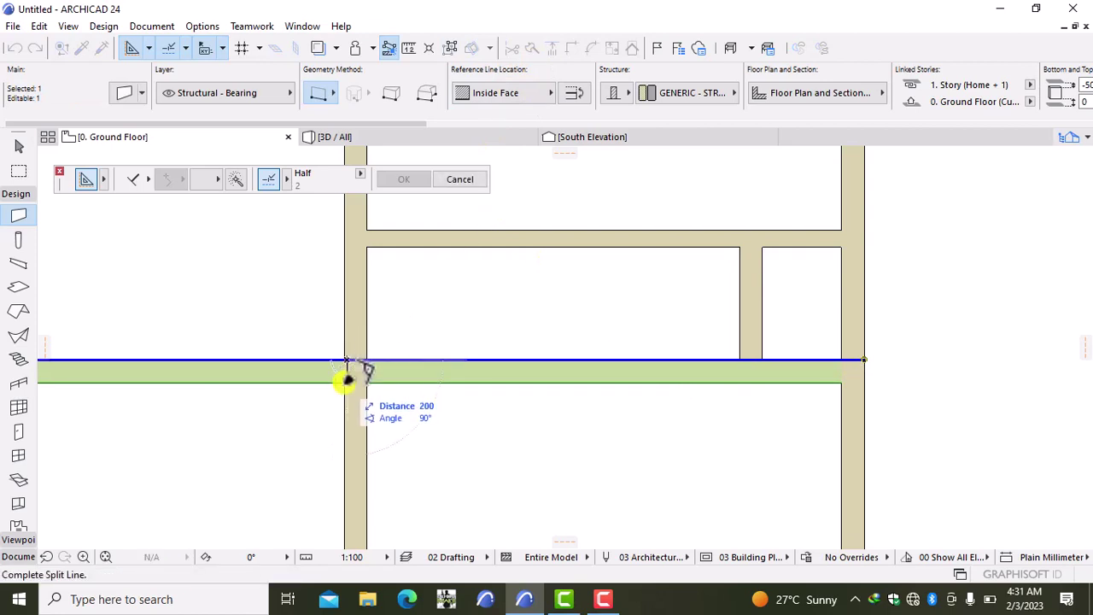
left_click(353, 365)
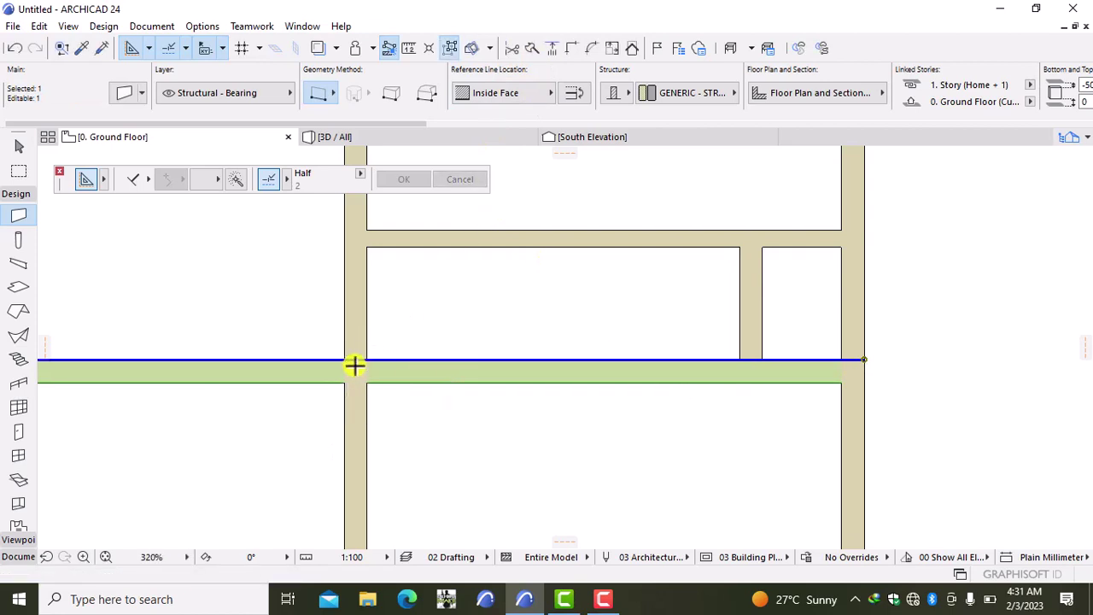
left_click(535, 50)
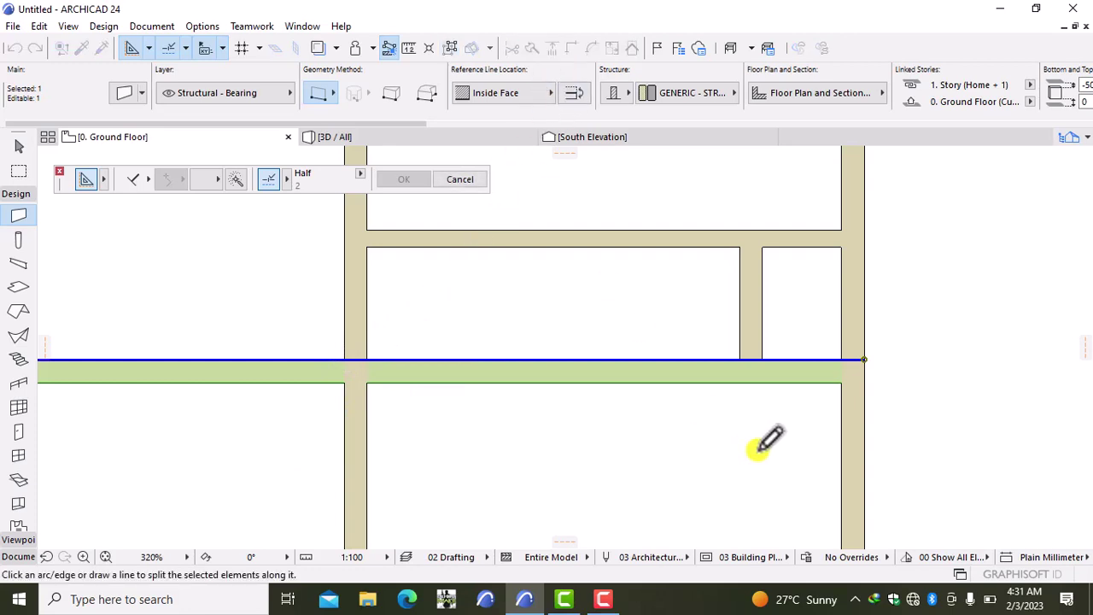
left_click(738, 360)
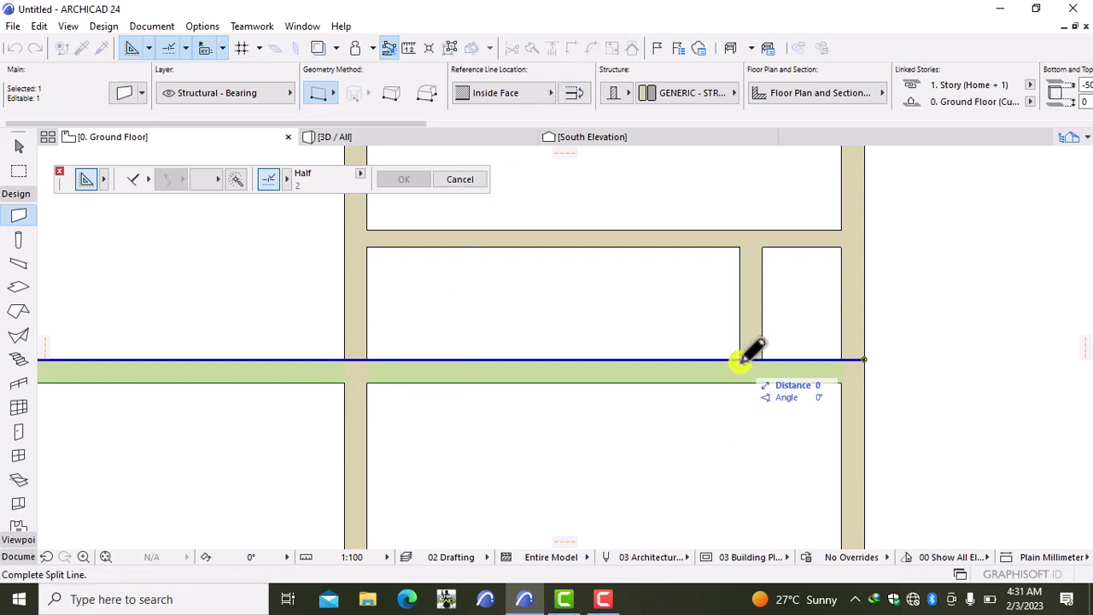
left_click(740, 384)
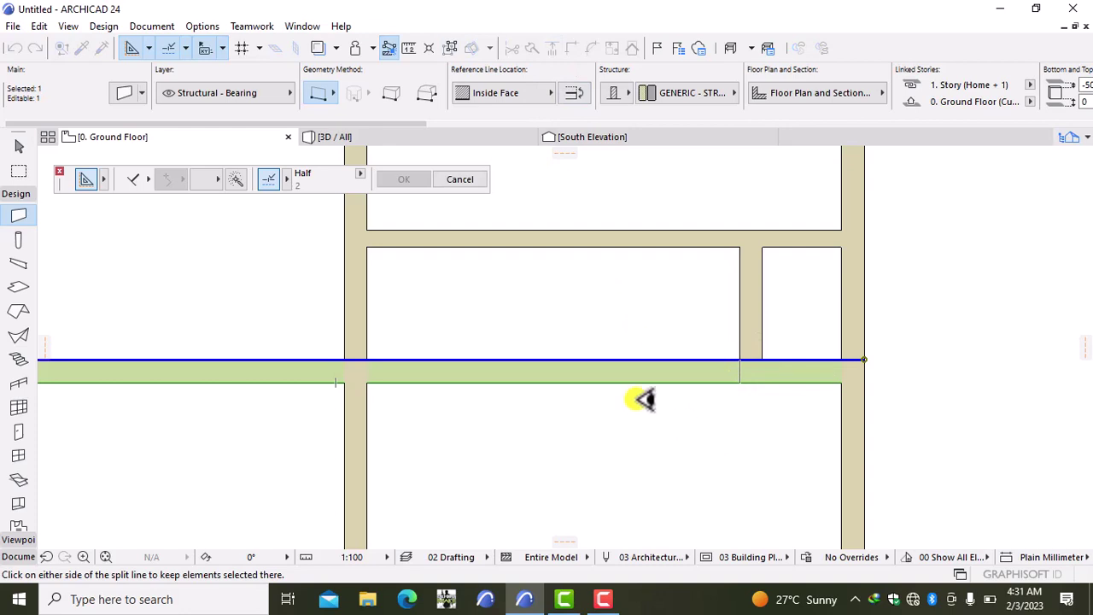
left_click(576, 391)
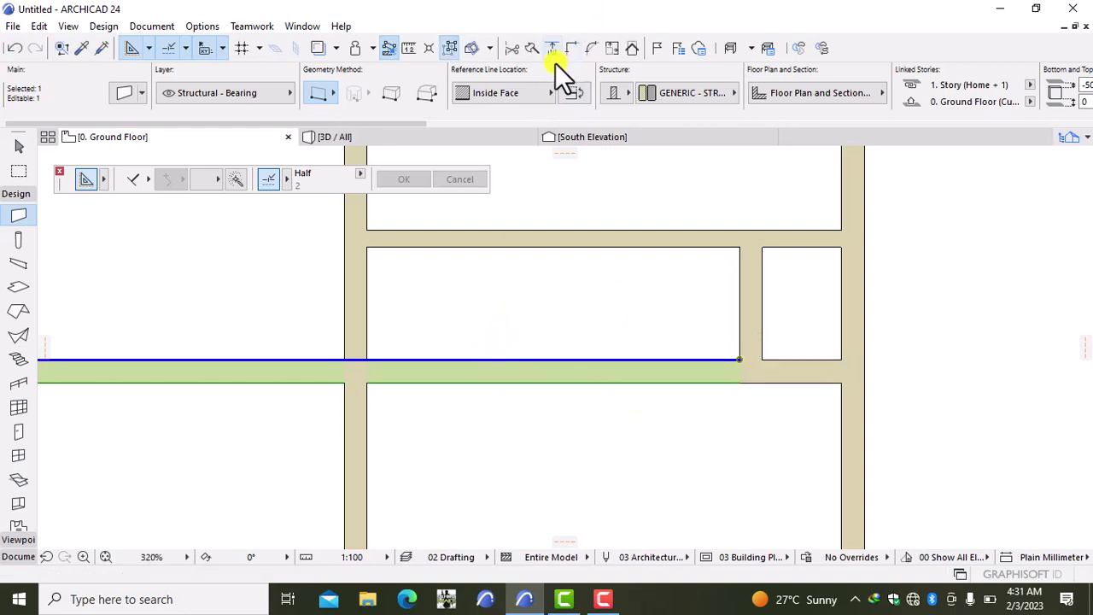
Split the horizontal wall again at the right wing's left wall and delete the segment between that wall and the new partition.
left_click(532, 44)
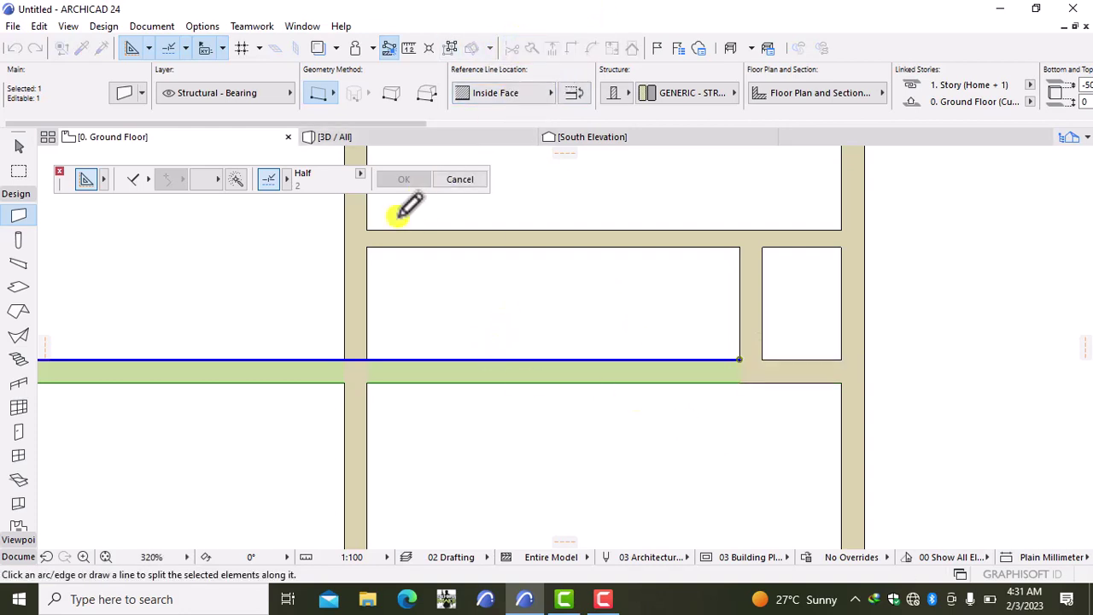
left_click(367, 359)
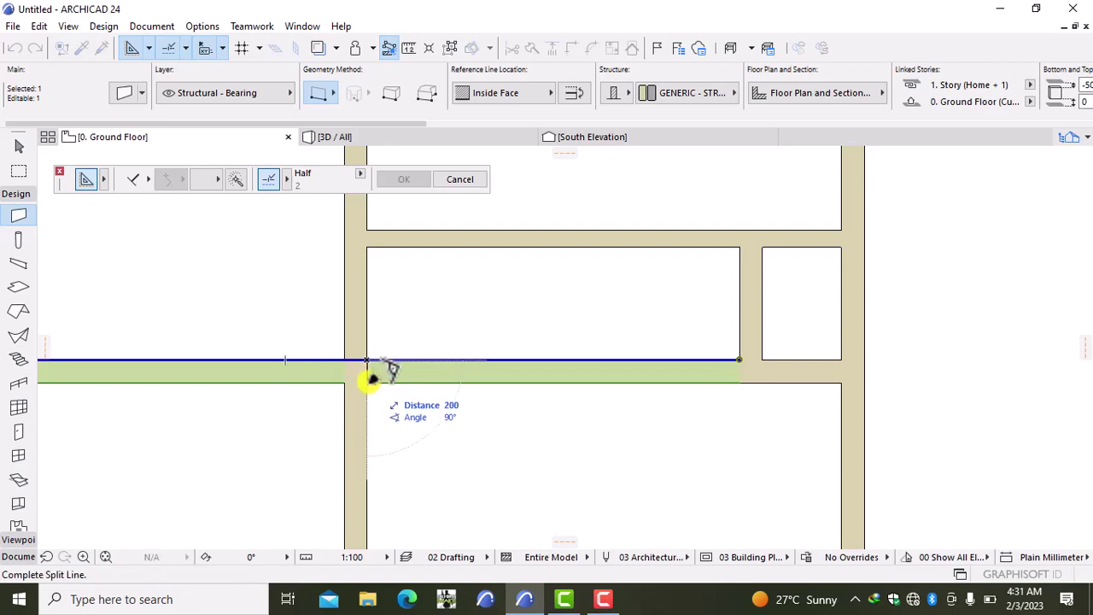
left_click(350, 390)
left_click(334, 391)
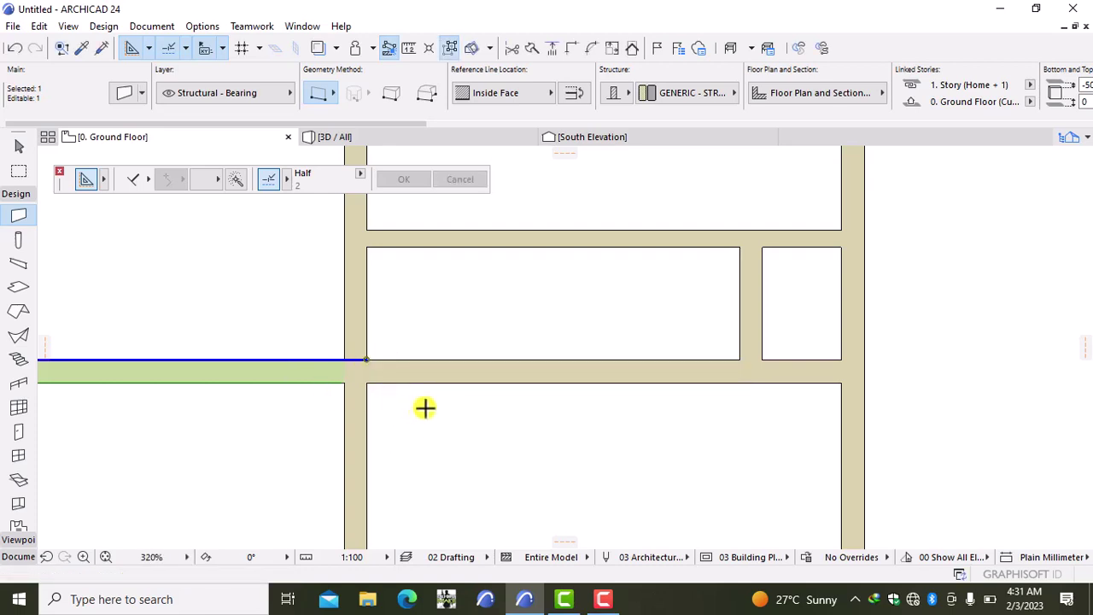
left_click(460, 374, "shift")
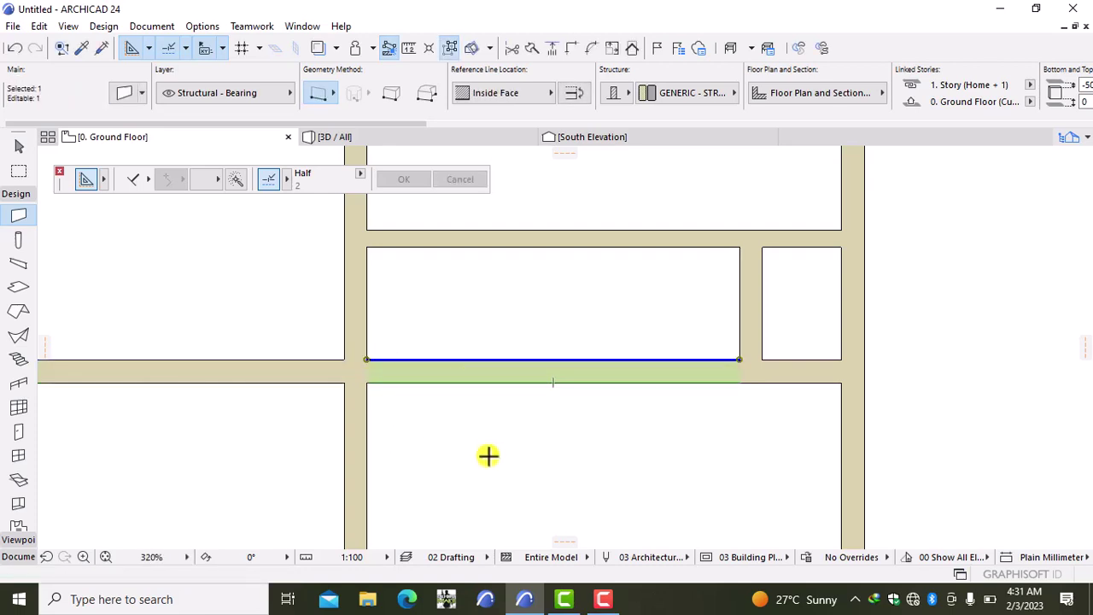
key("Escape")
Stretch the vertical partition beside the right wing's upper-left small room down to the horizontal wall below it.
scroll(491, 448, "down", 4)
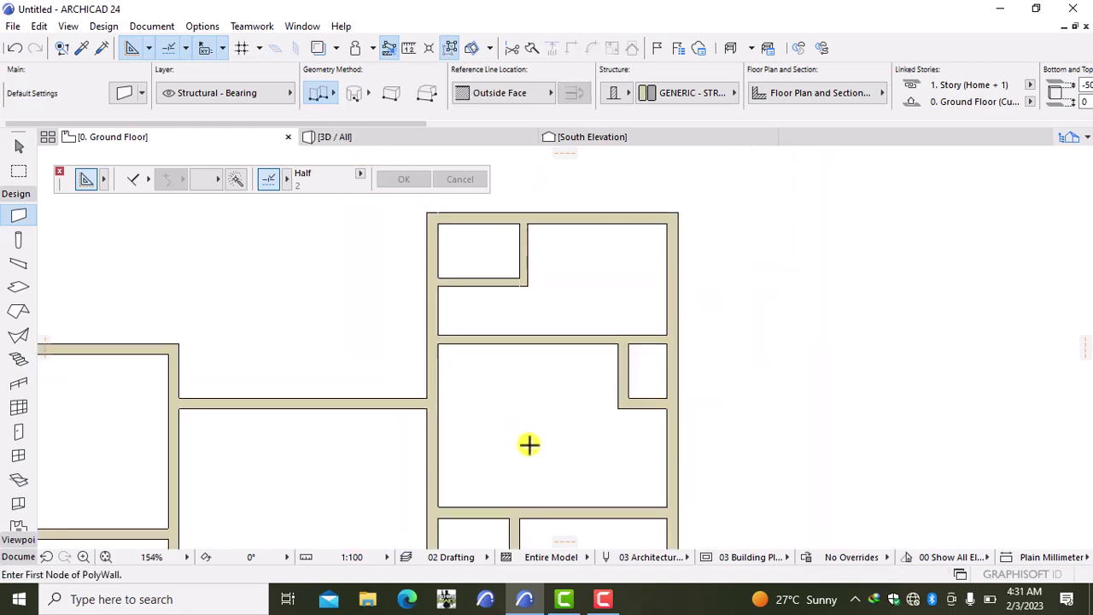
middle_click_drag(536, 442, 597, 332)
scroll(590, 341, "down", 3)
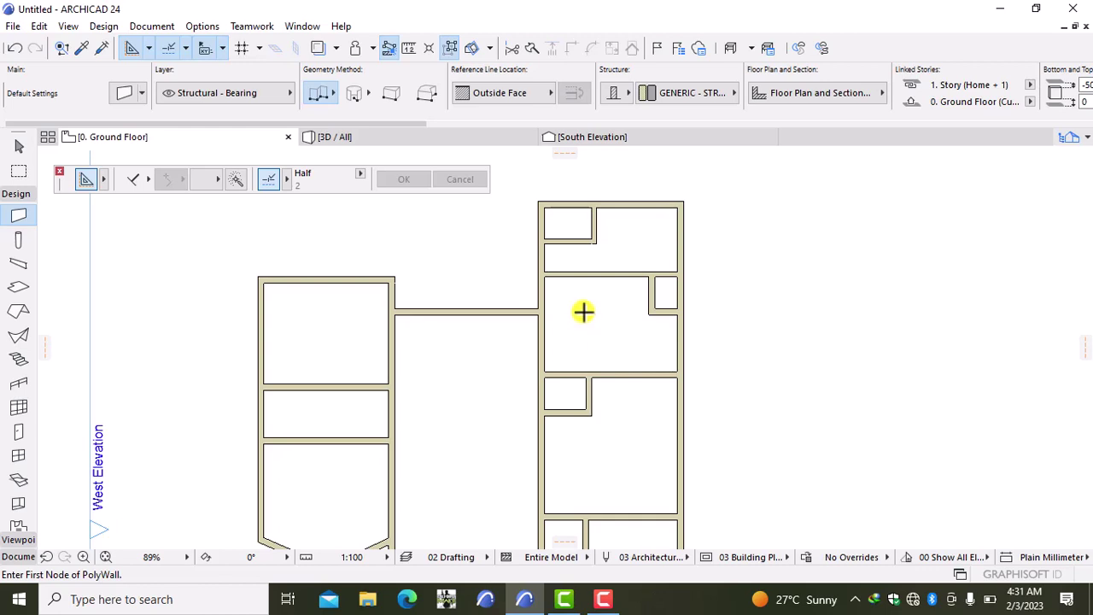
scroll(593, 250, "up", 5)
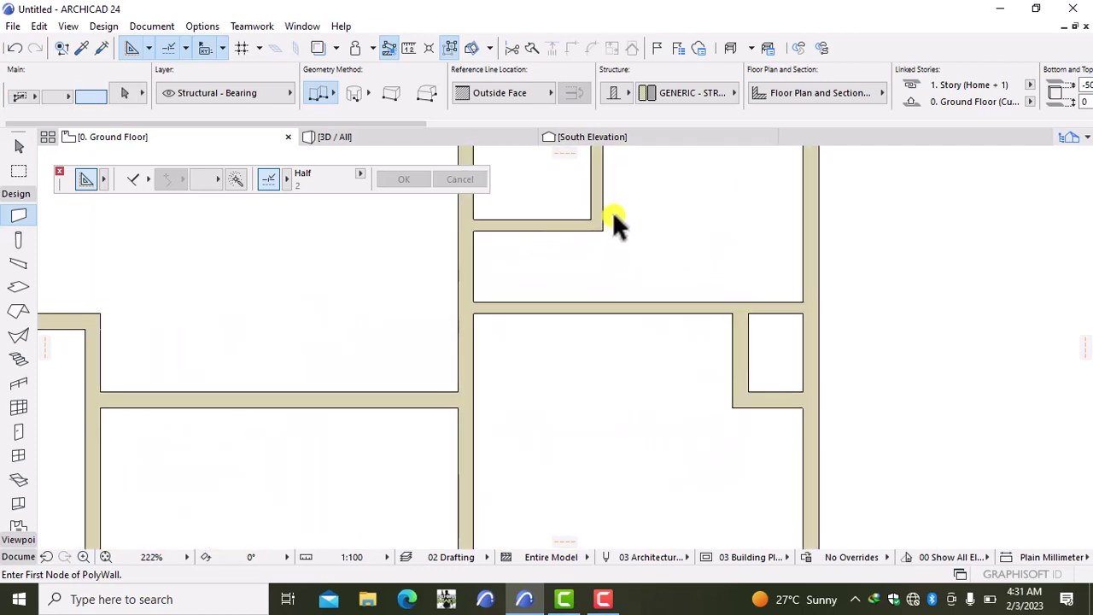
left_click(602, 221, "shift")
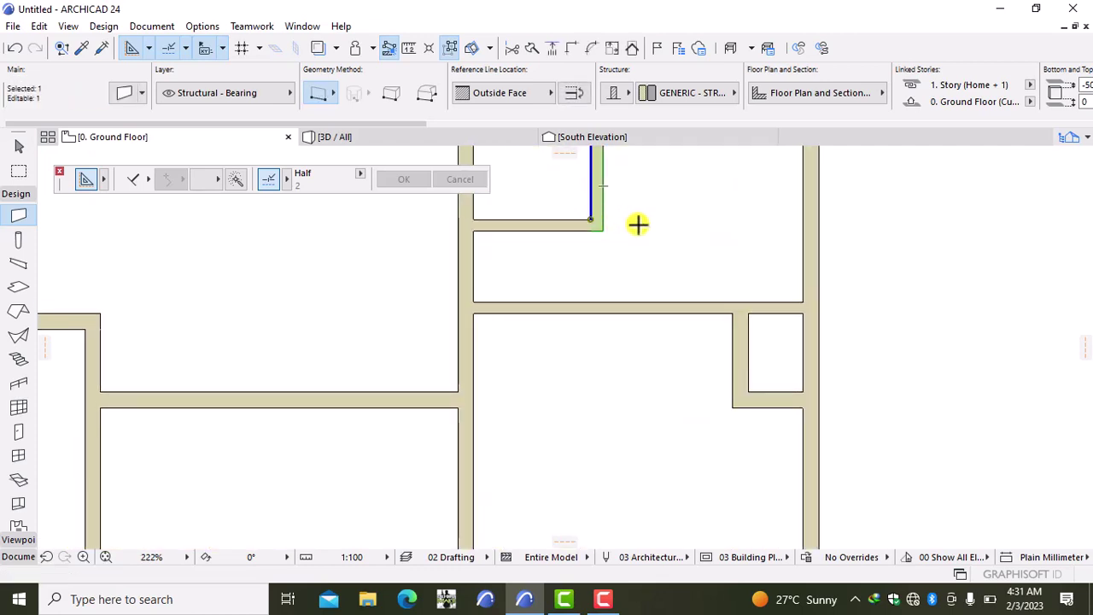
left_click(590, 219)
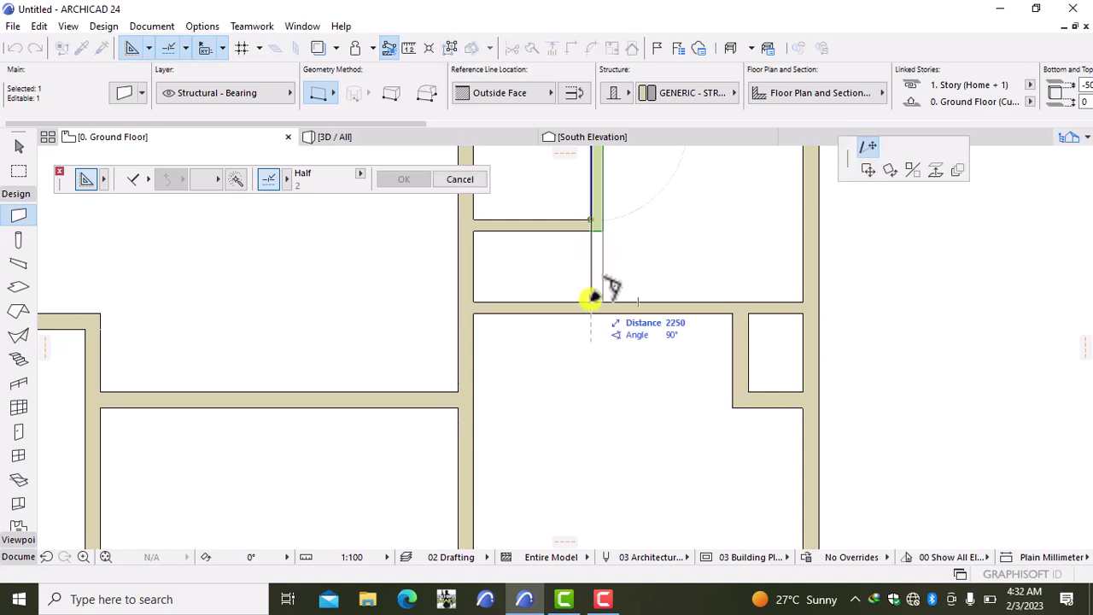
left_click(591, 311)
key("Escape")
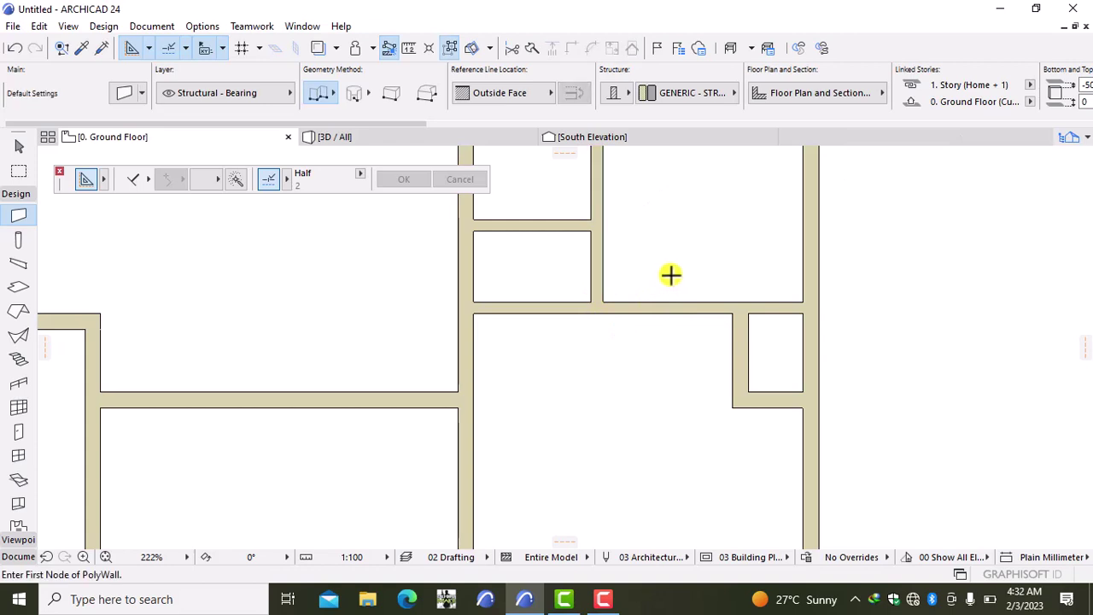
Examine the right wing's partition layout and the overall ground floor plan.
scroll(670, 276, "down", 4)
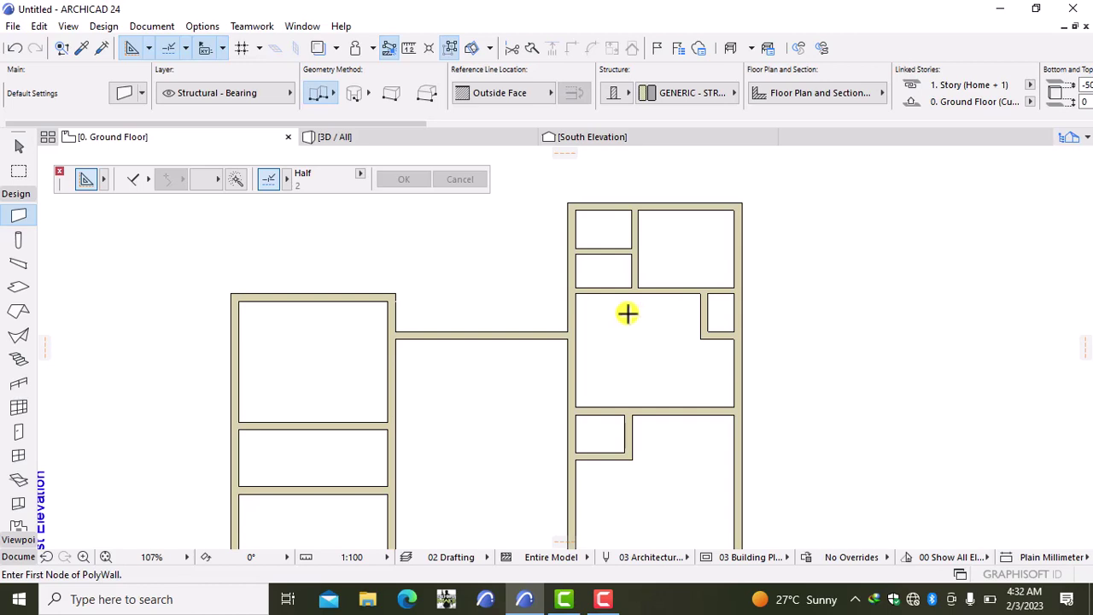
scroll(627, 313, "down", 2)
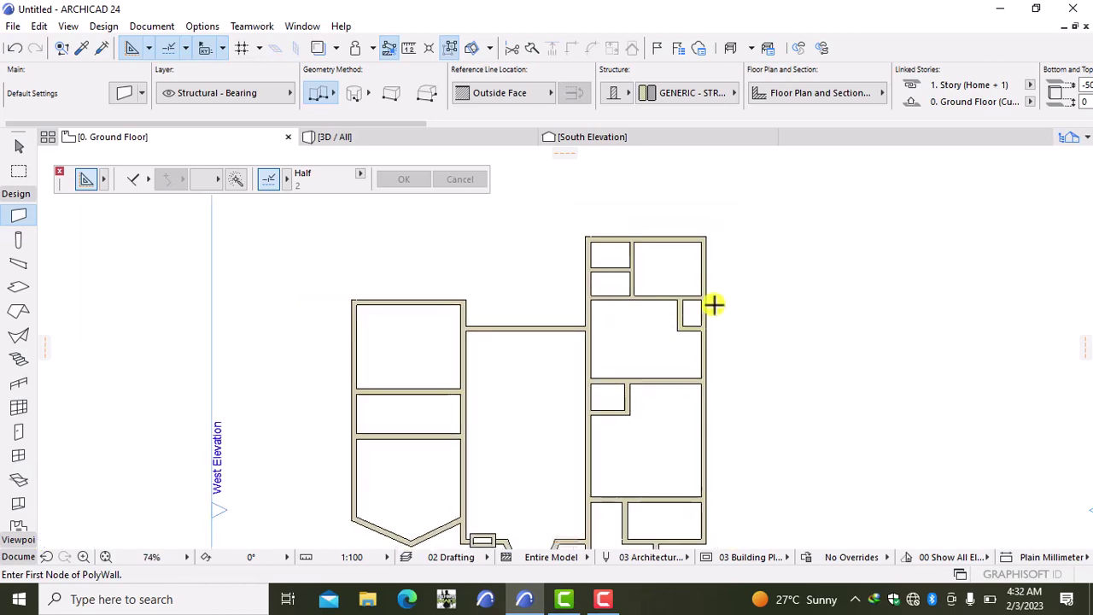
scroll(714, 304, "up", 3)
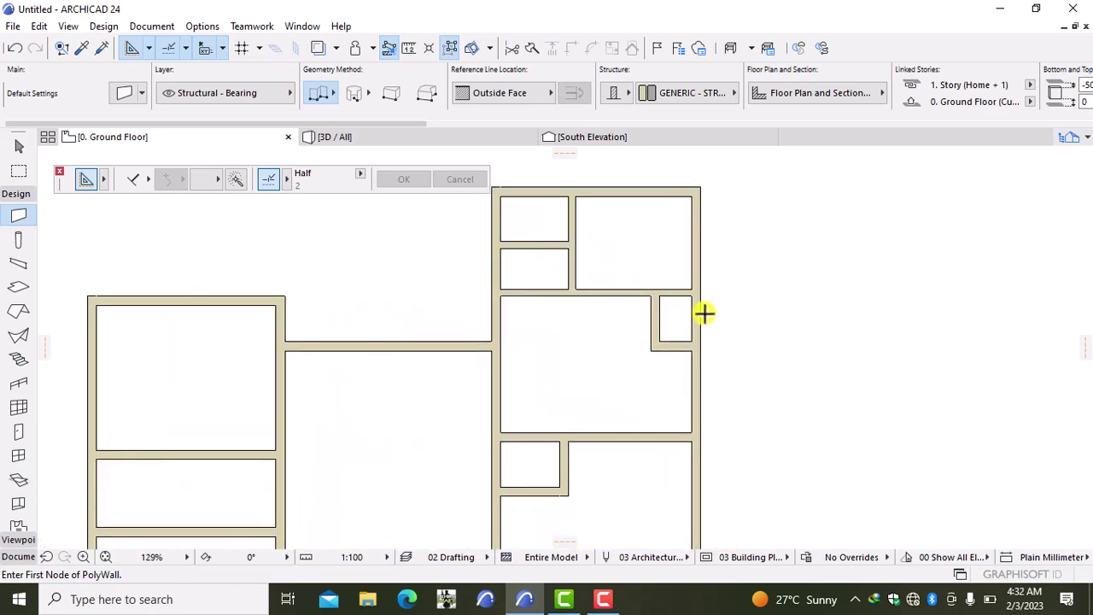
scroll(702, 314, "down", 5)
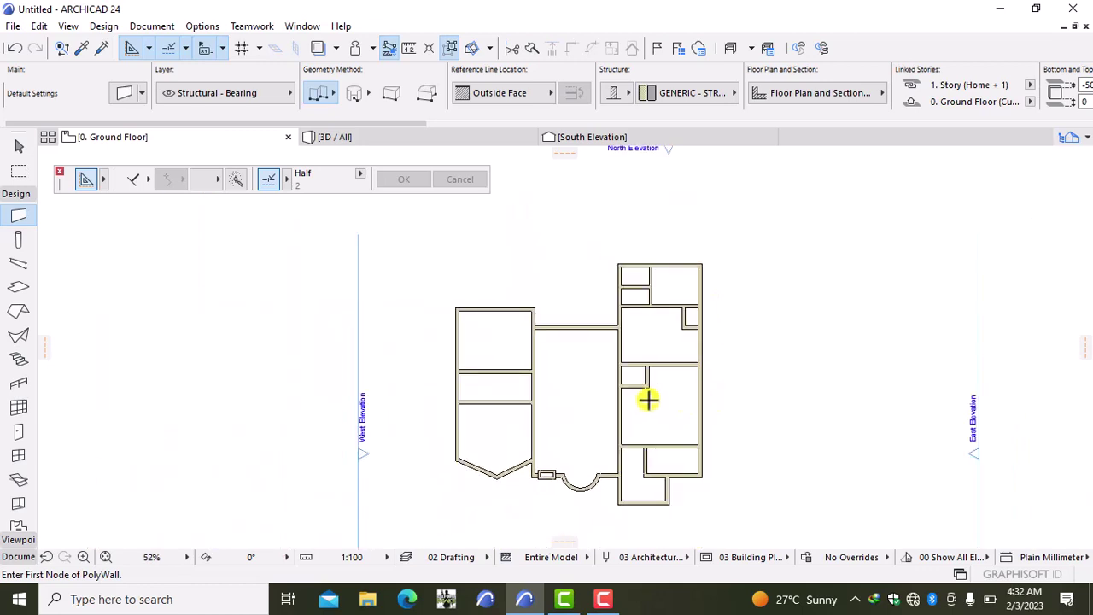
middle_click_drag(651, 398, 651, 365)
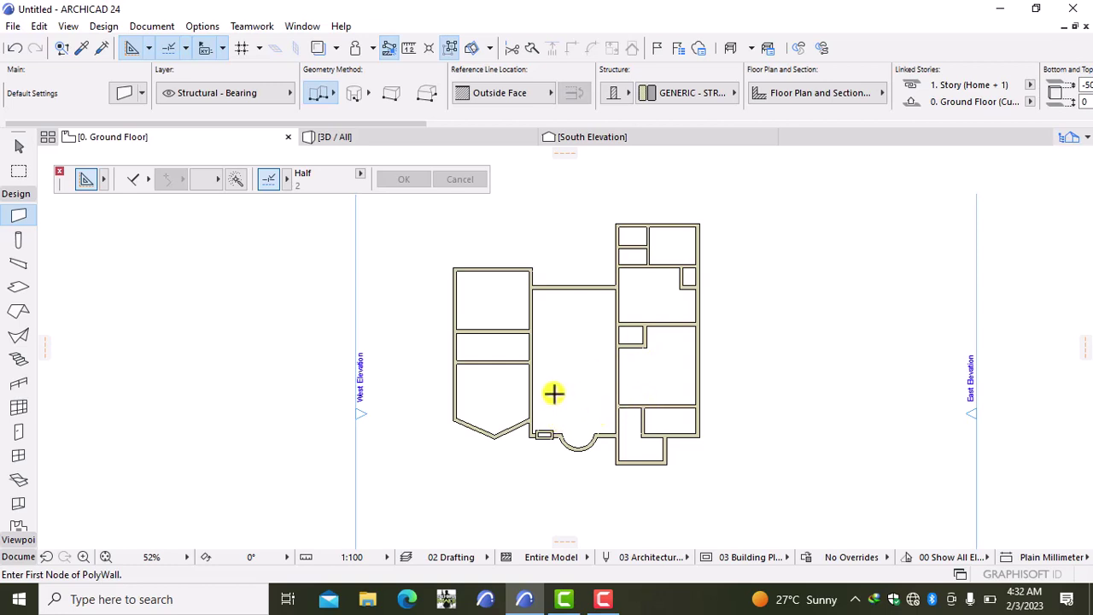
middle_click_drag(556, 393, 635, 385)
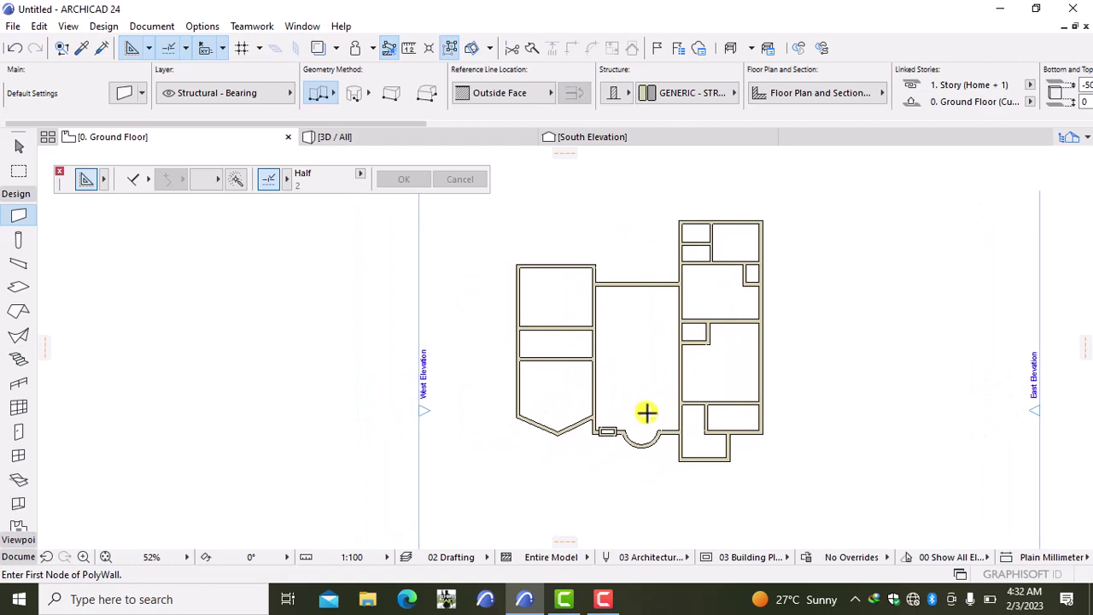
scroll(647, 413, "up", 3)
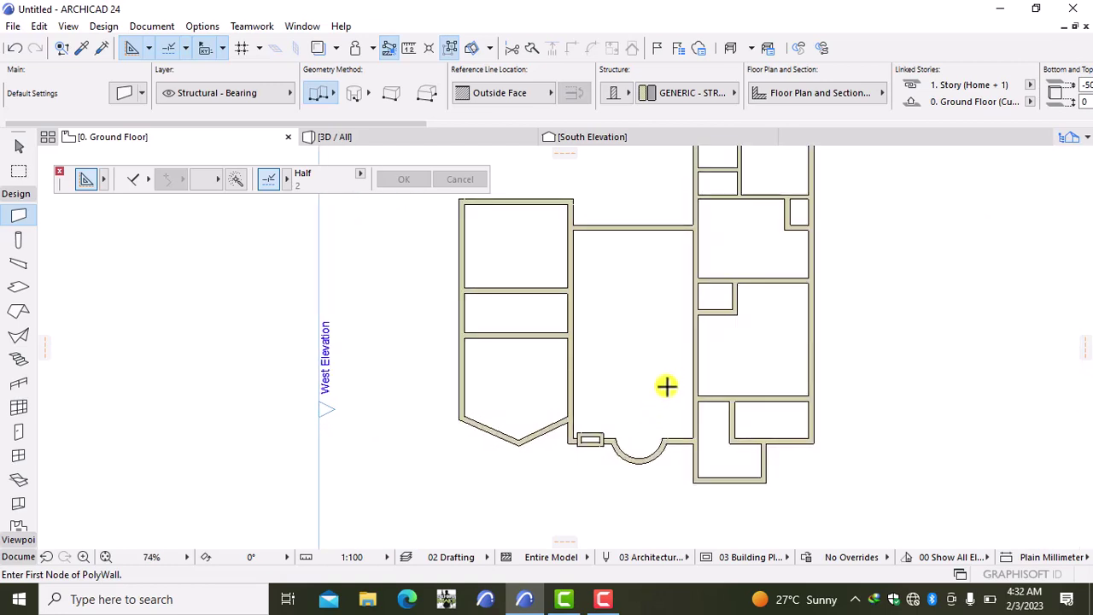
scroll(666, 387, "down", 3)
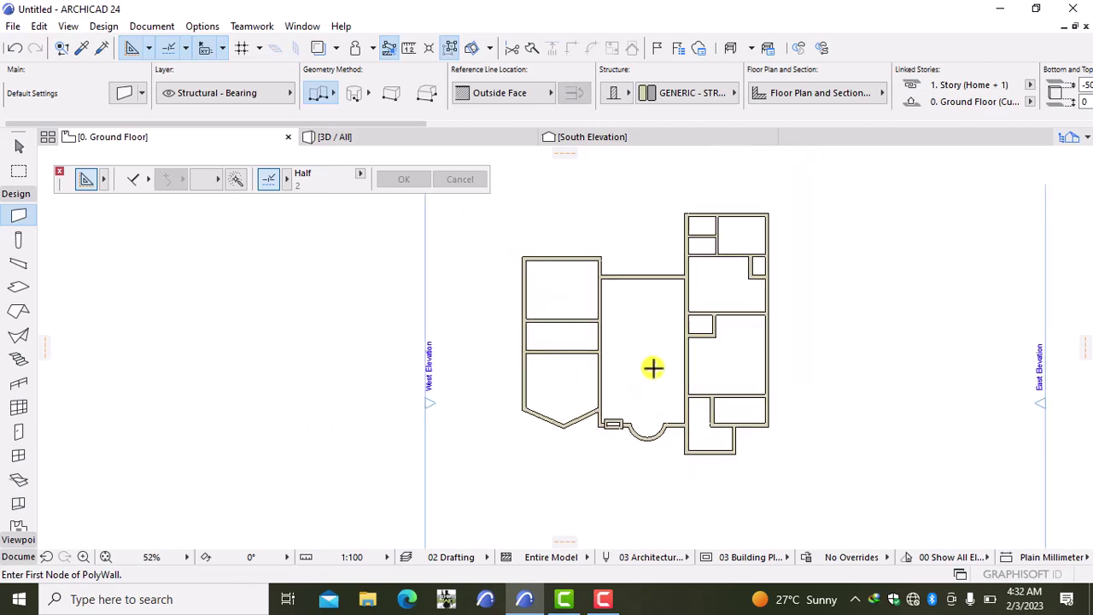
middle_click_drag(651, 365, 554, 393)
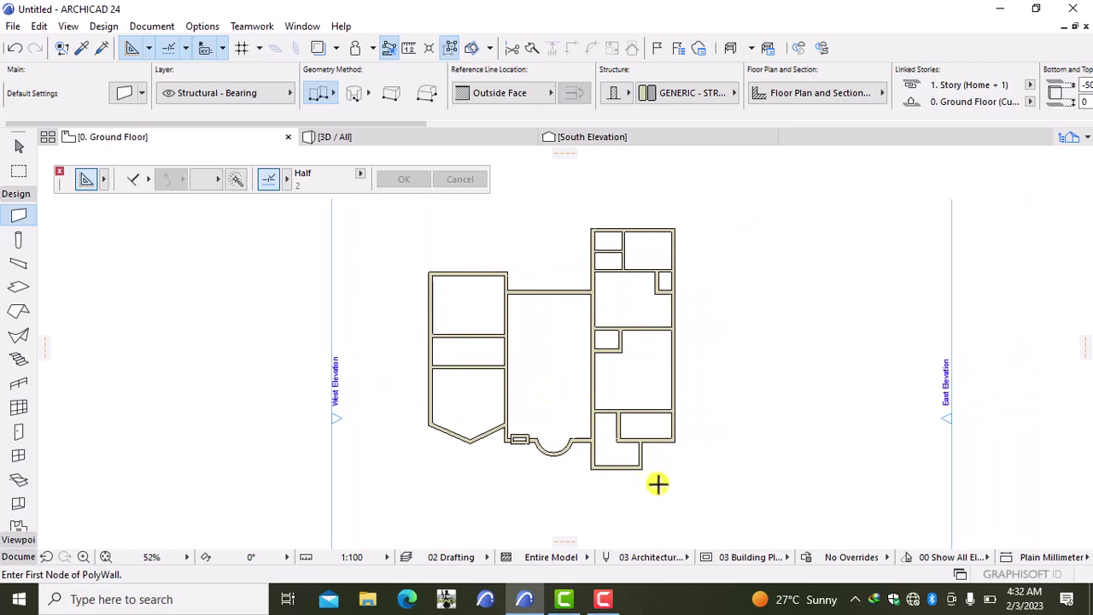
scroll(658, 483, "up", 3)
scroll(715, 413, "down", 3)
scroll(715, 413, "down", 1)
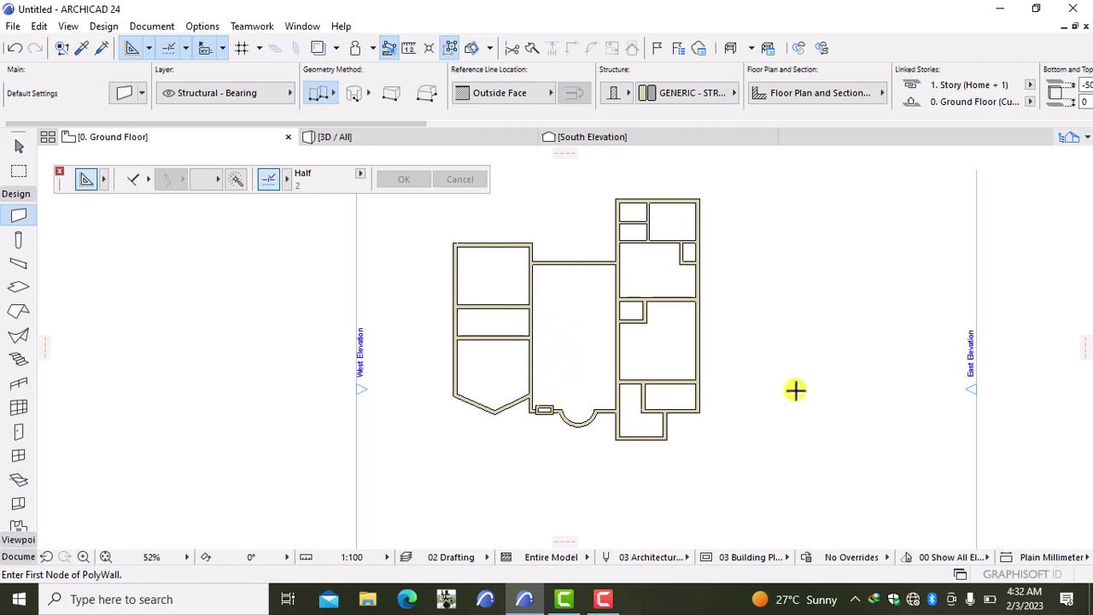
scroll(569, 408, "down", 3)
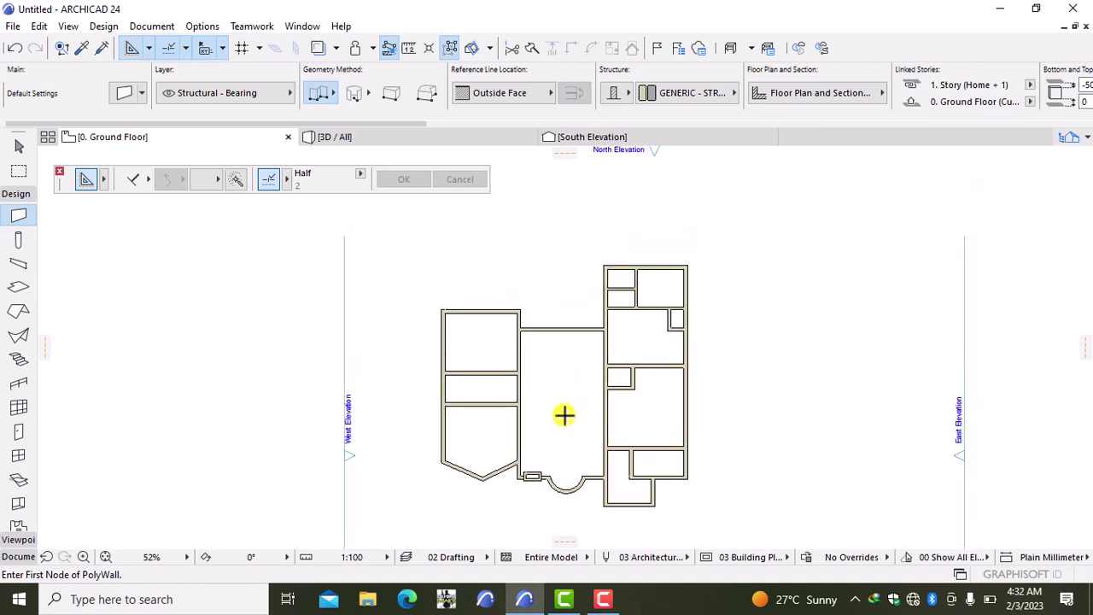